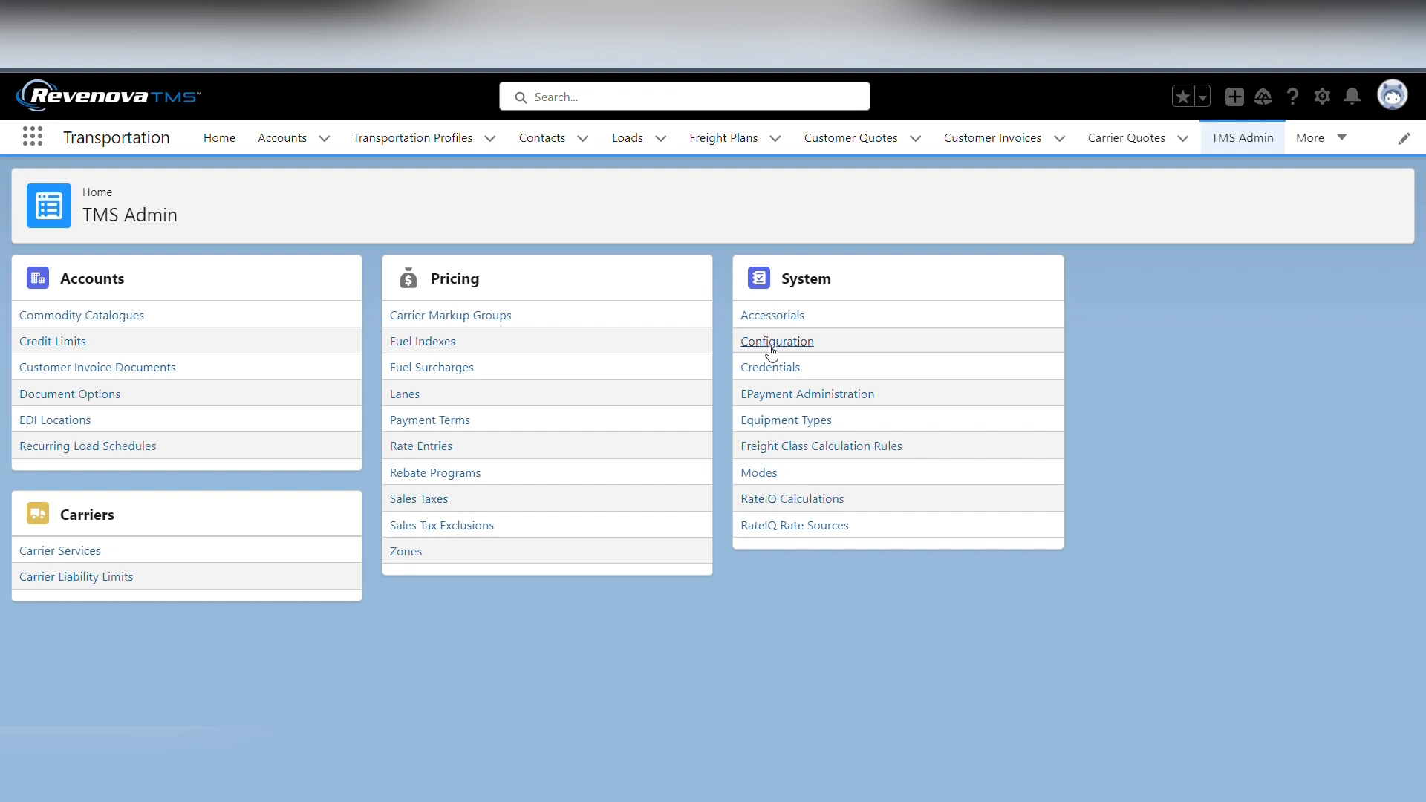
Open the TMS system configuration and check the LaneIQ Network Enabled option in the global settings
click(771, 351)
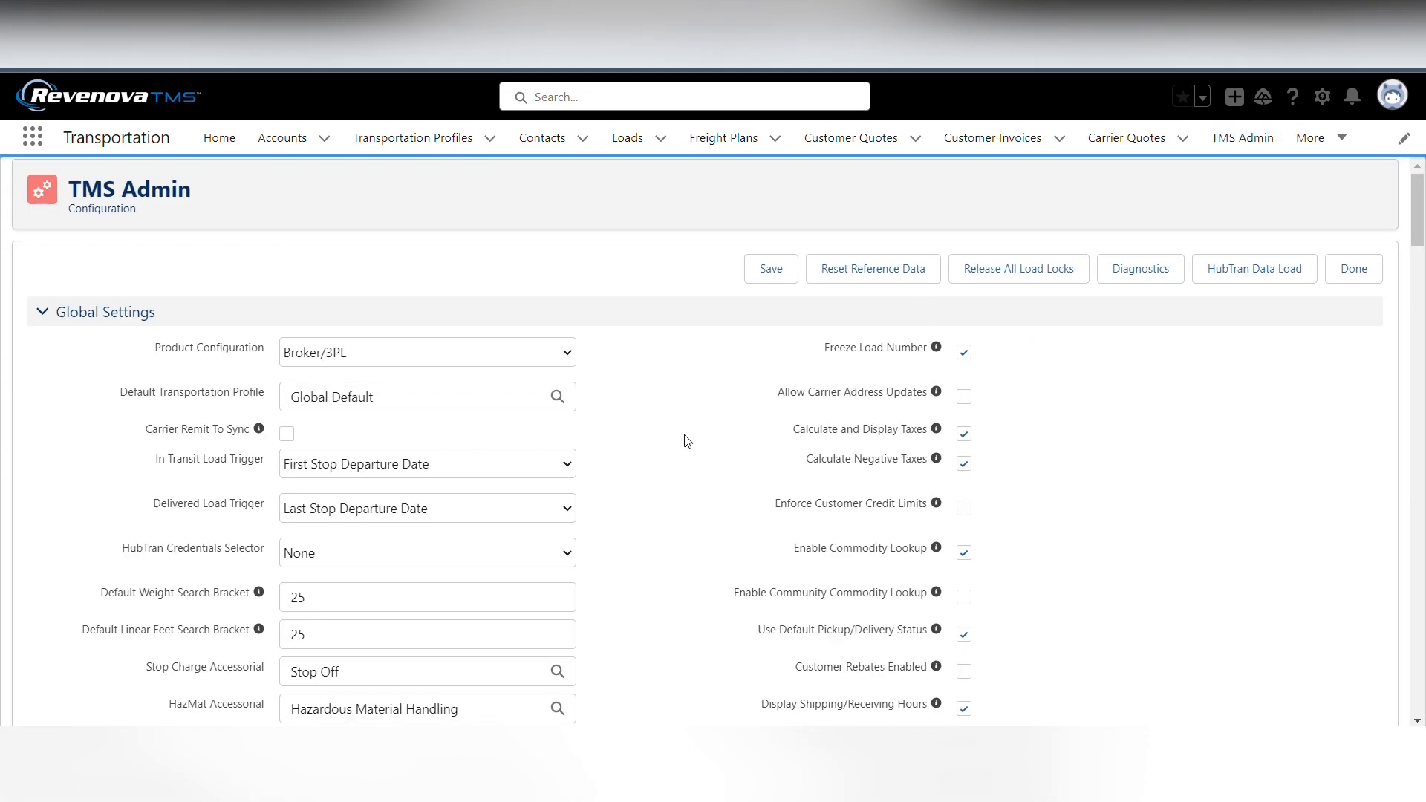
scroll(687, 442, down, 10)
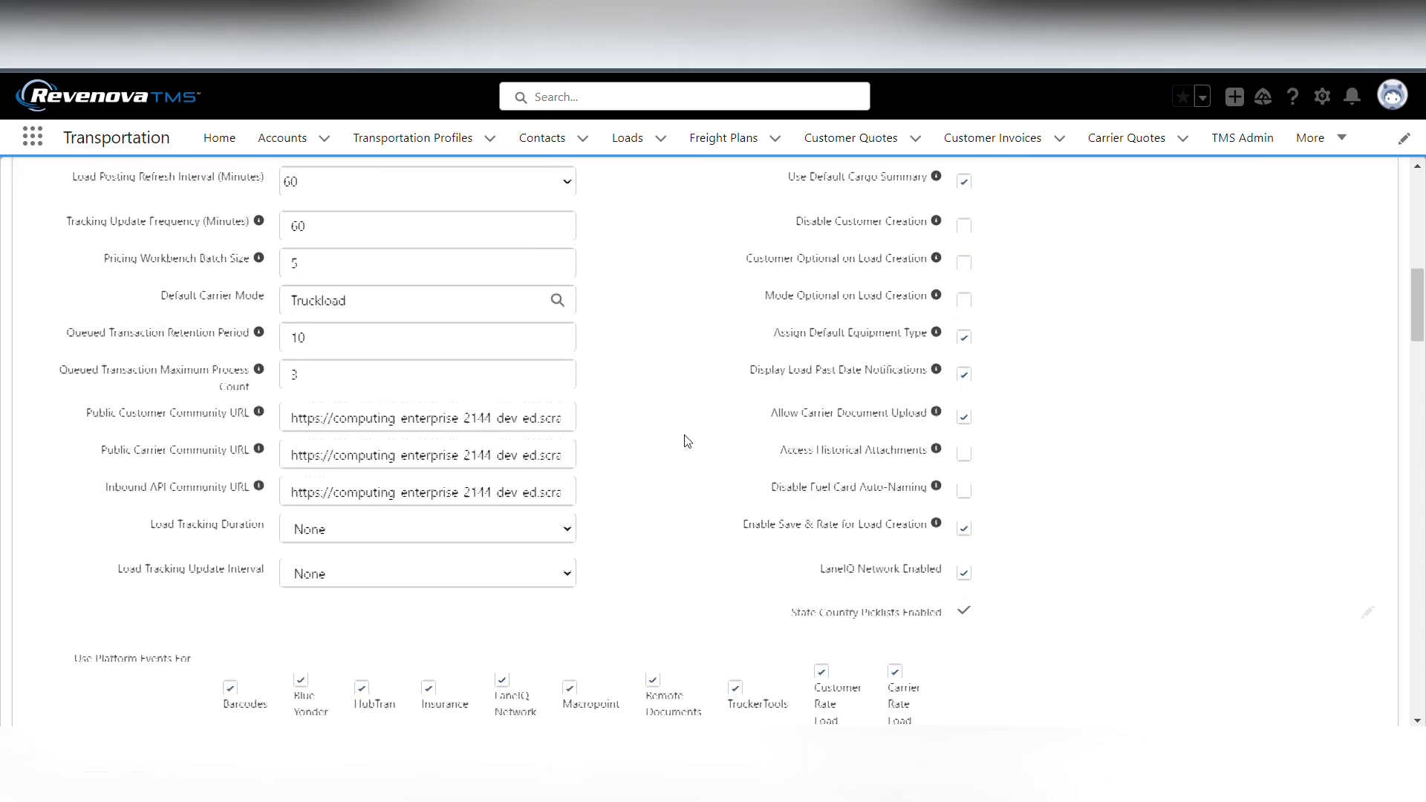
scroll(687, 441, down, 4)
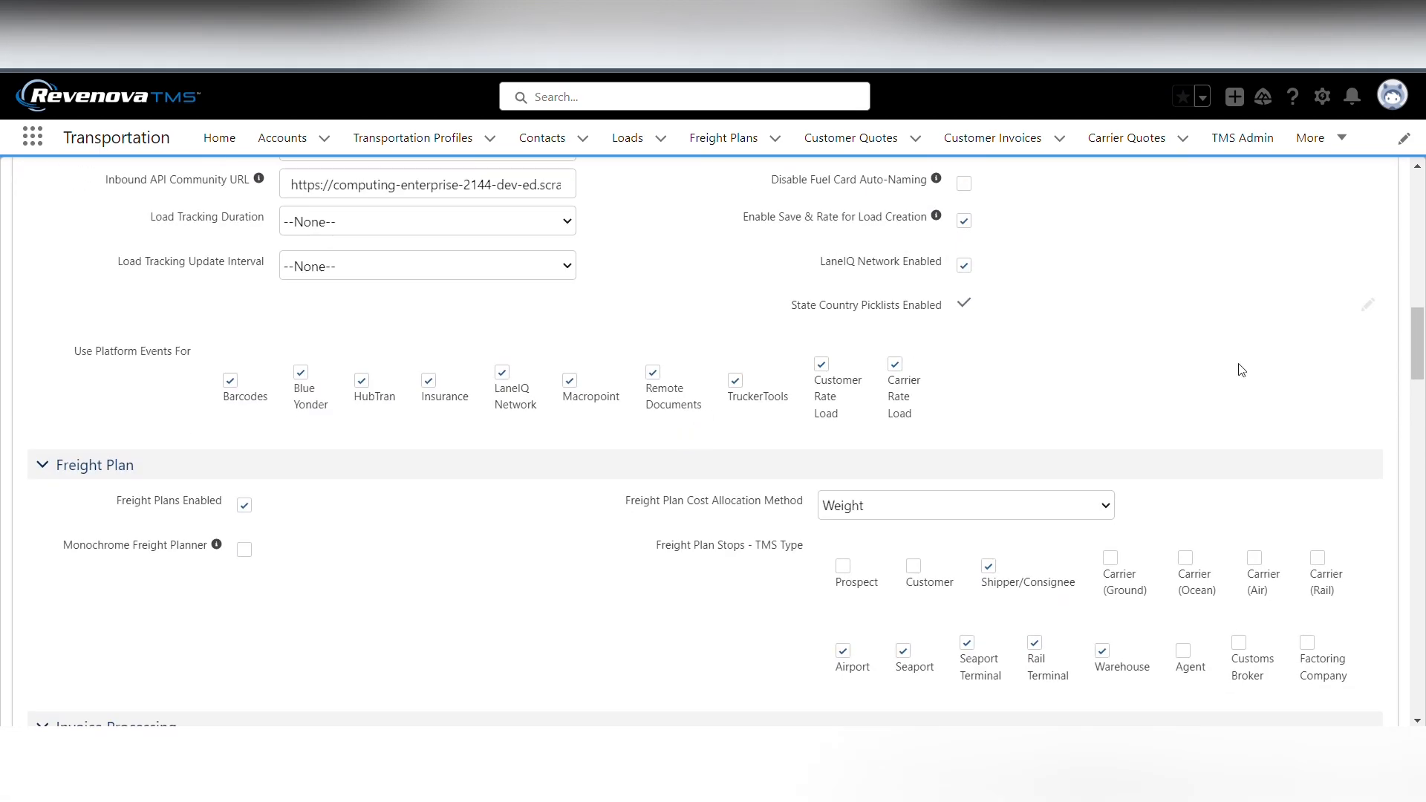
scroll(777, 315, up, 14)
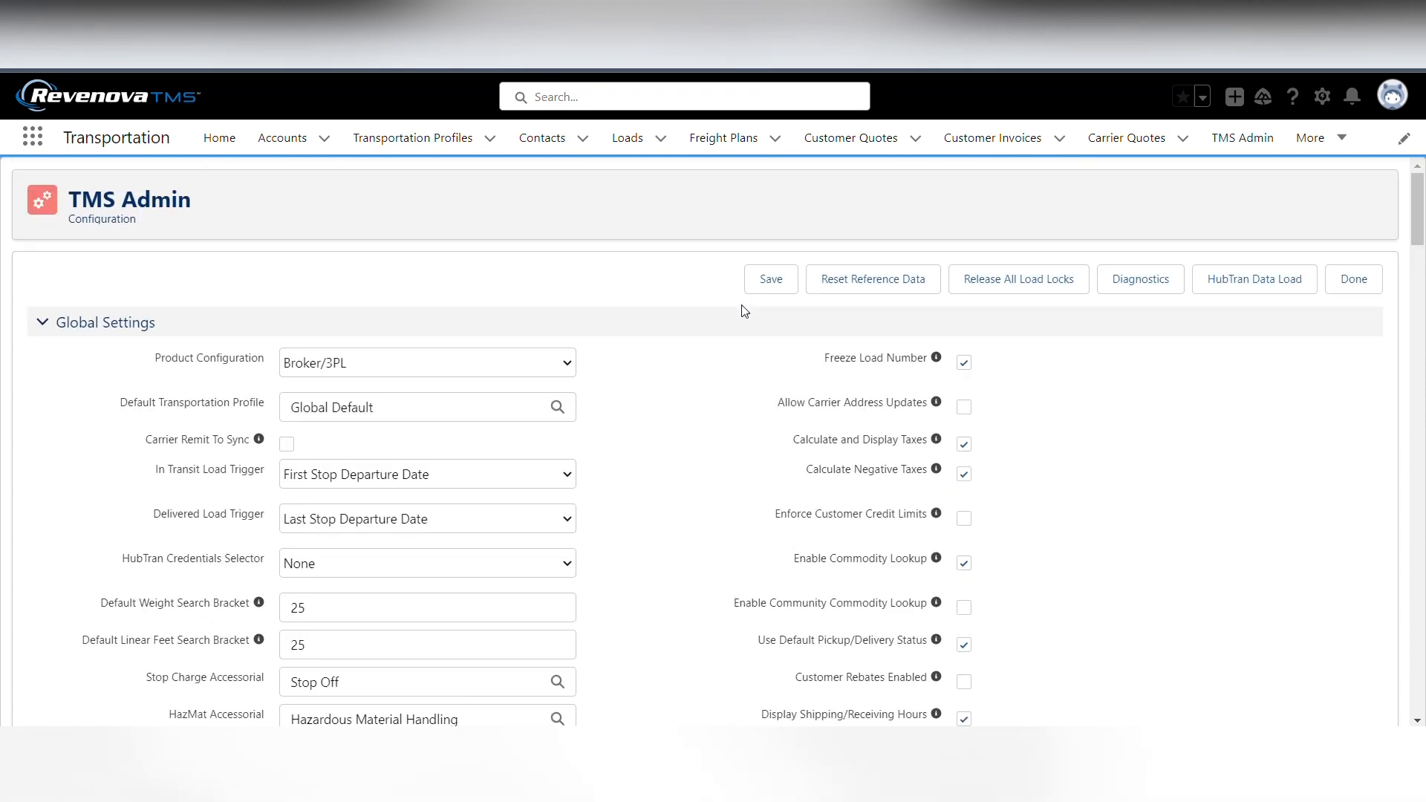
scroll(745, 310, down, 7)
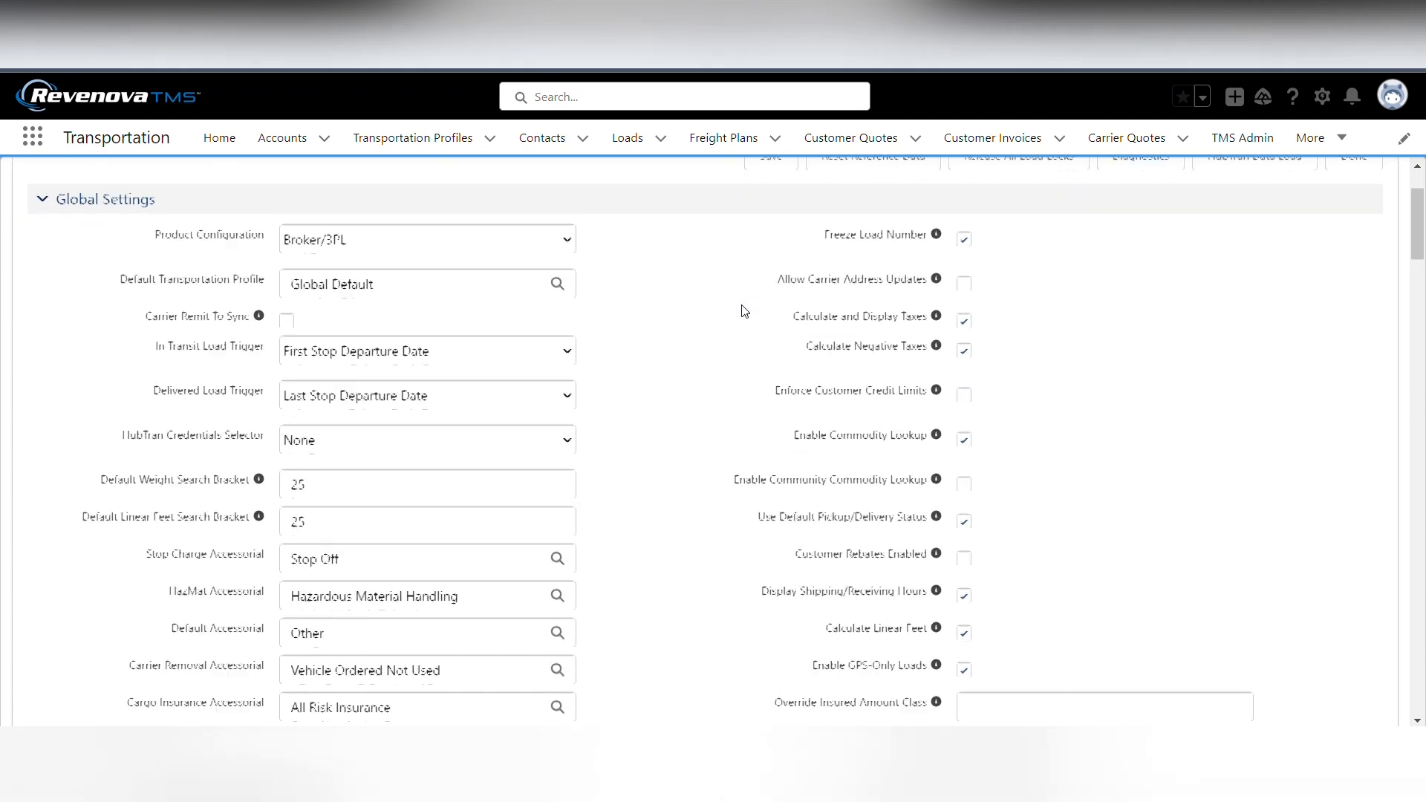
scroll(745, 311, down, 6)
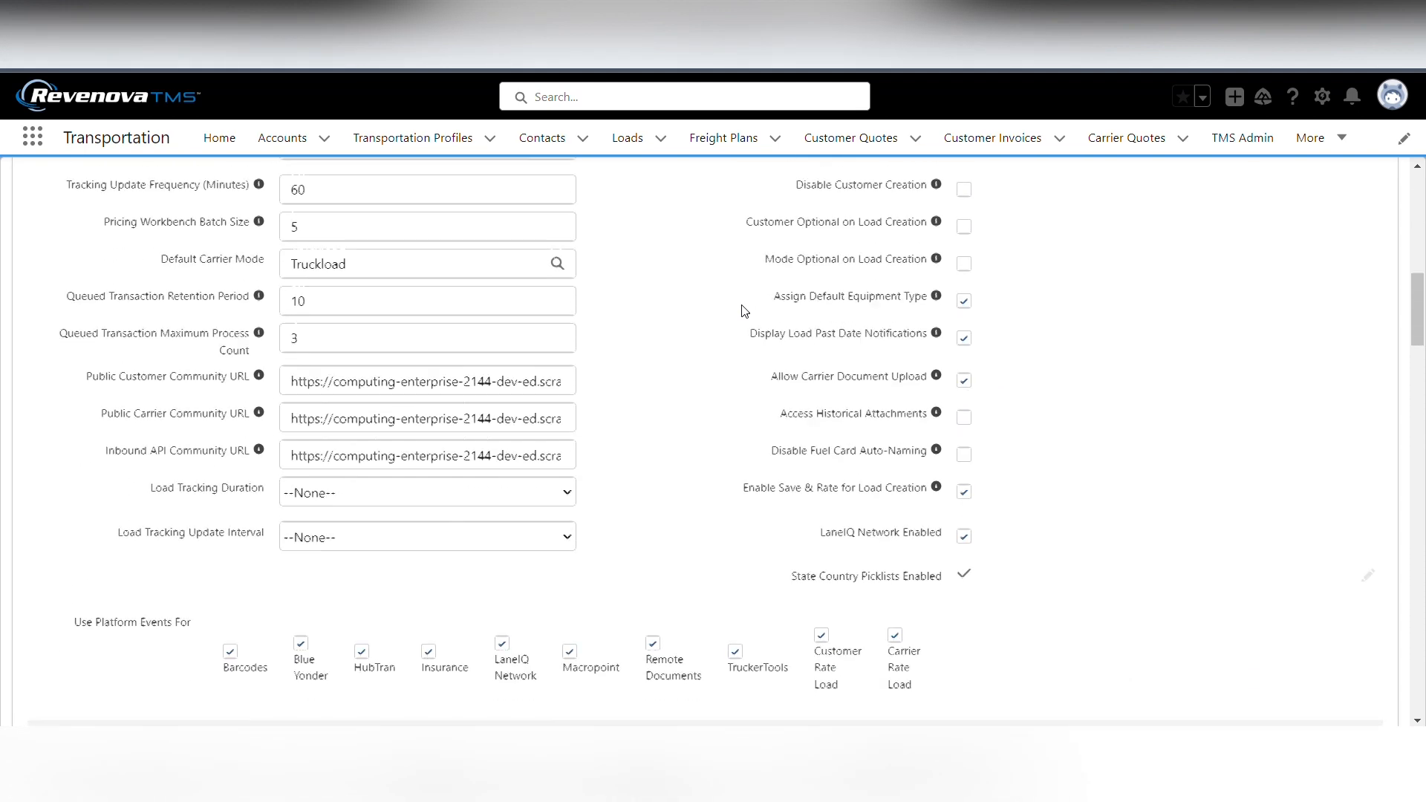
drag(825, 358, 940, 351)
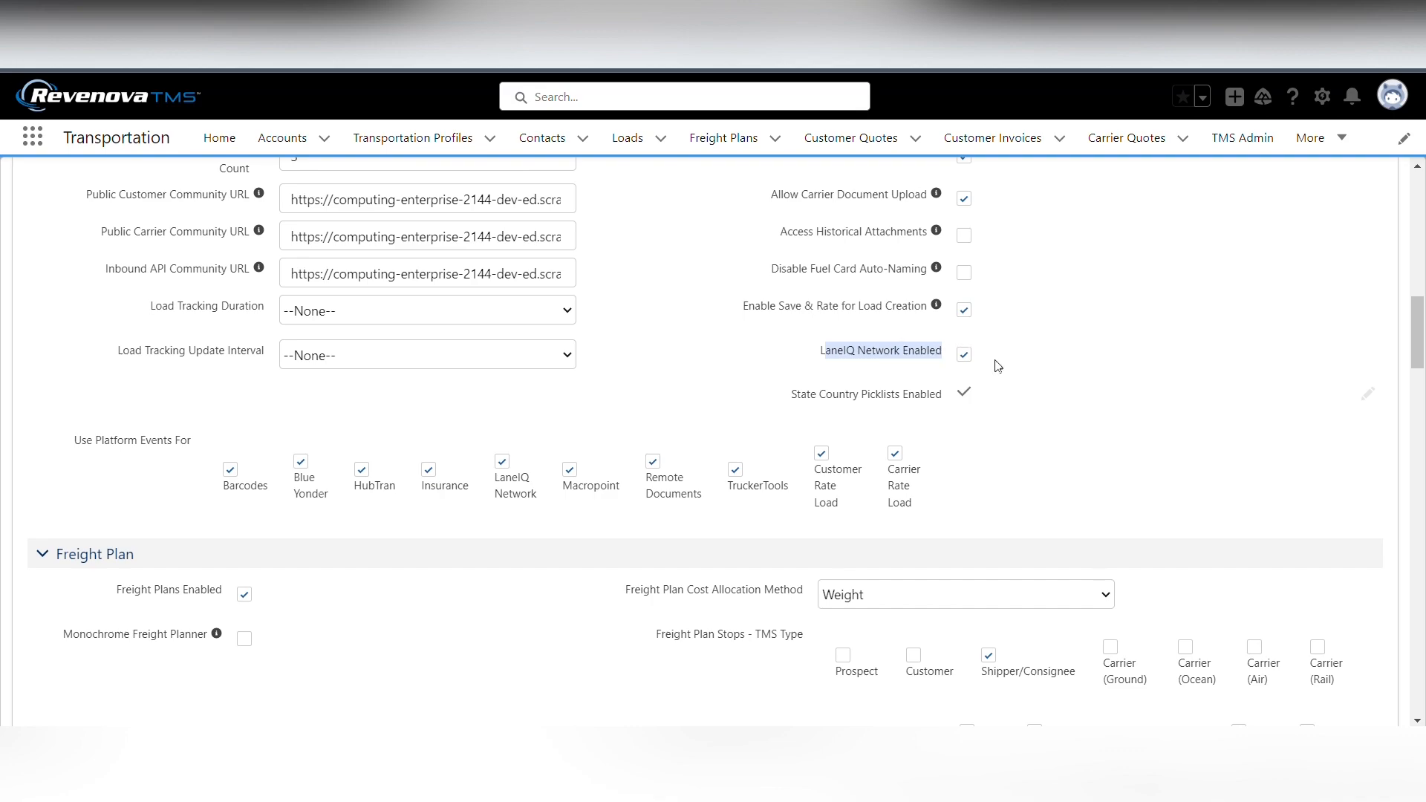
Save the TMS system configuration
scroll(768, 343, up, 9)
scroll(769, 343, up, 3)
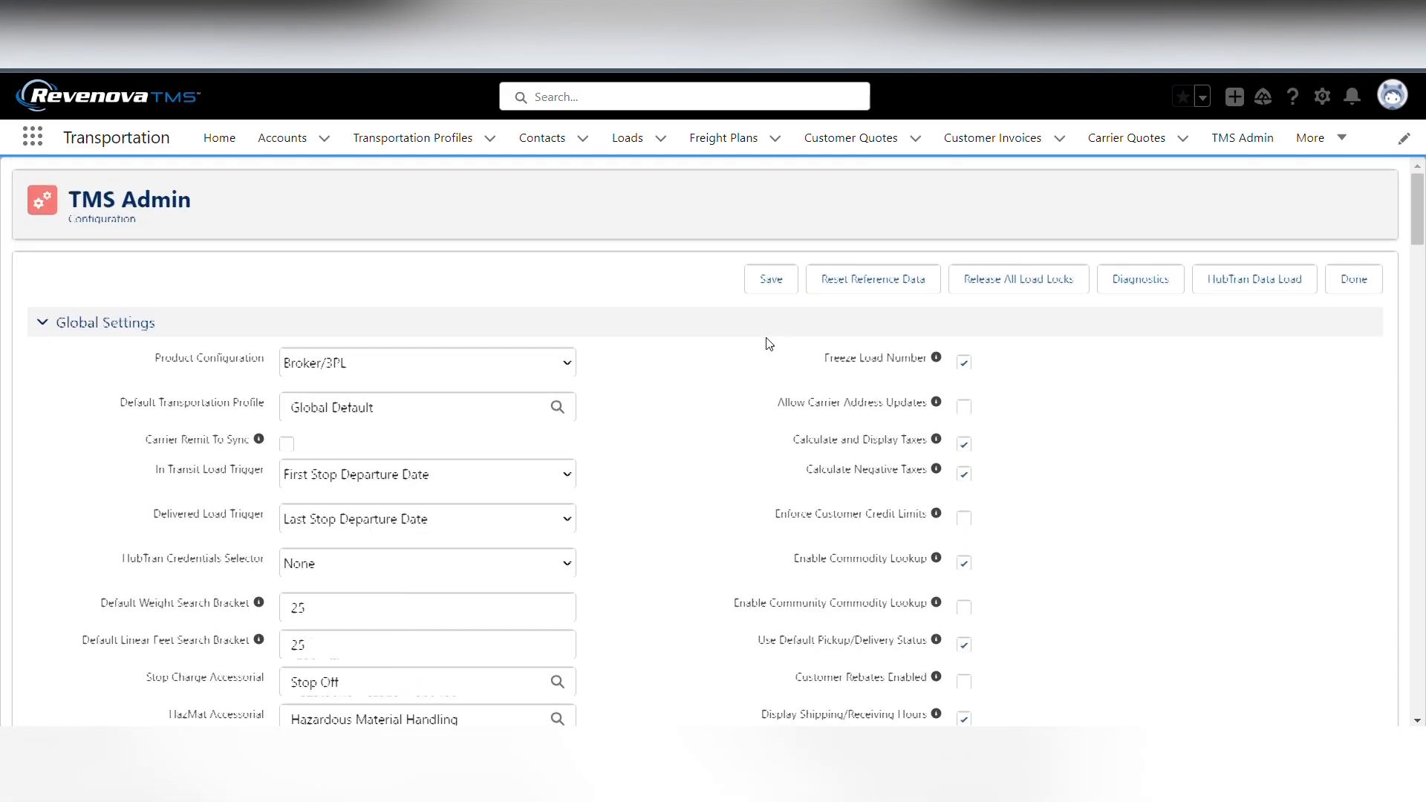
click(763, 282)
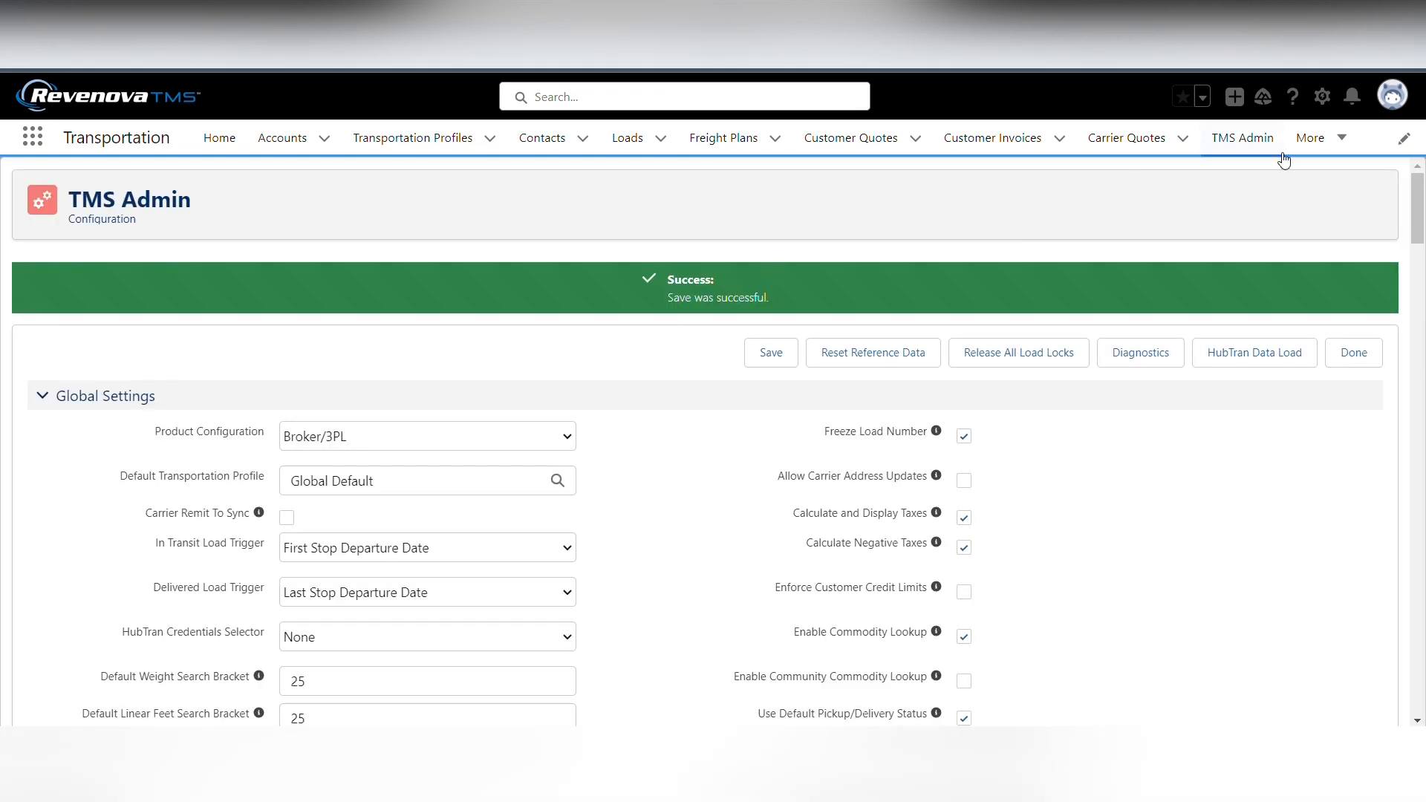
Open the LaneIQNetwork entry in the global service credentials and review its enabled state, test mode, login and service URL settings
click(1242, 137)
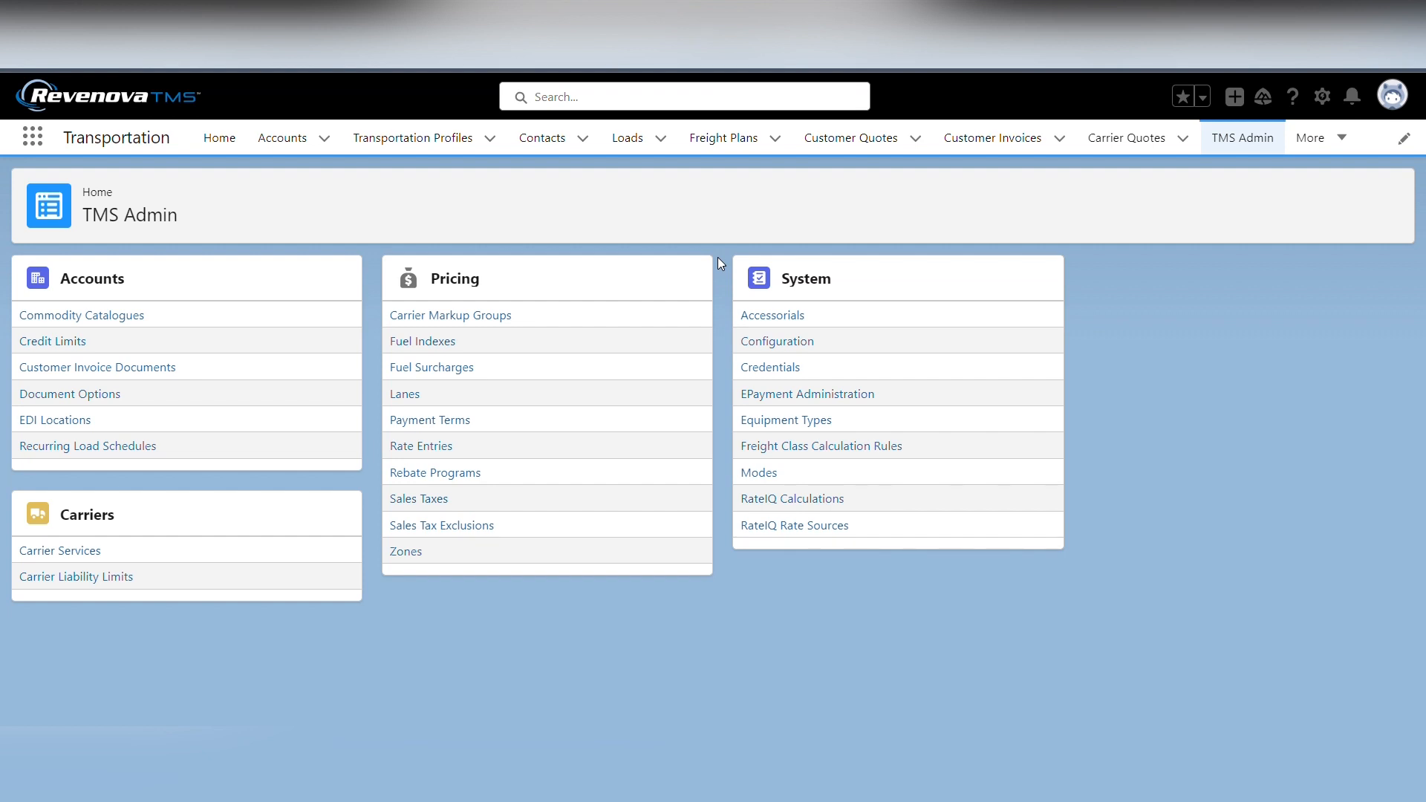
click(773, 369)
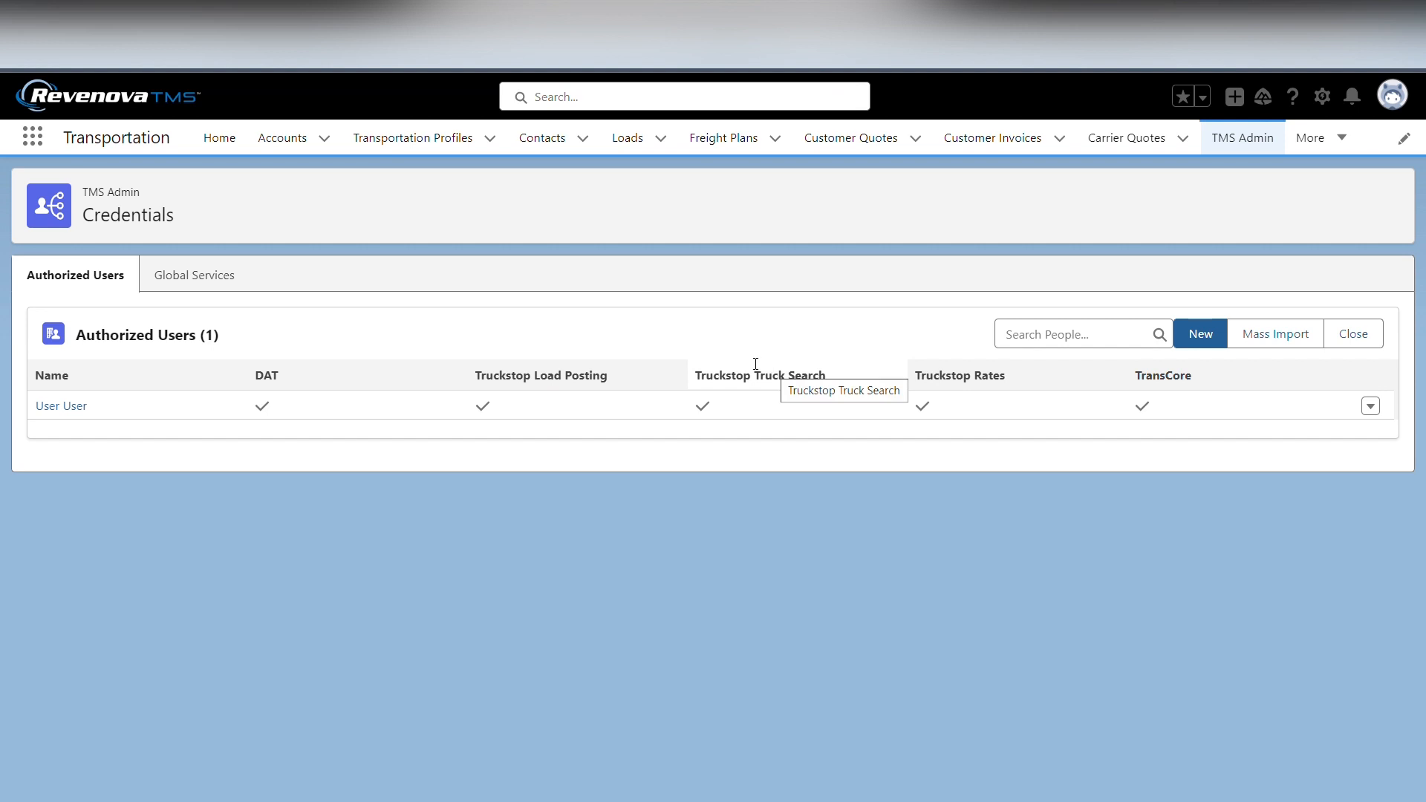
click(198, 275)
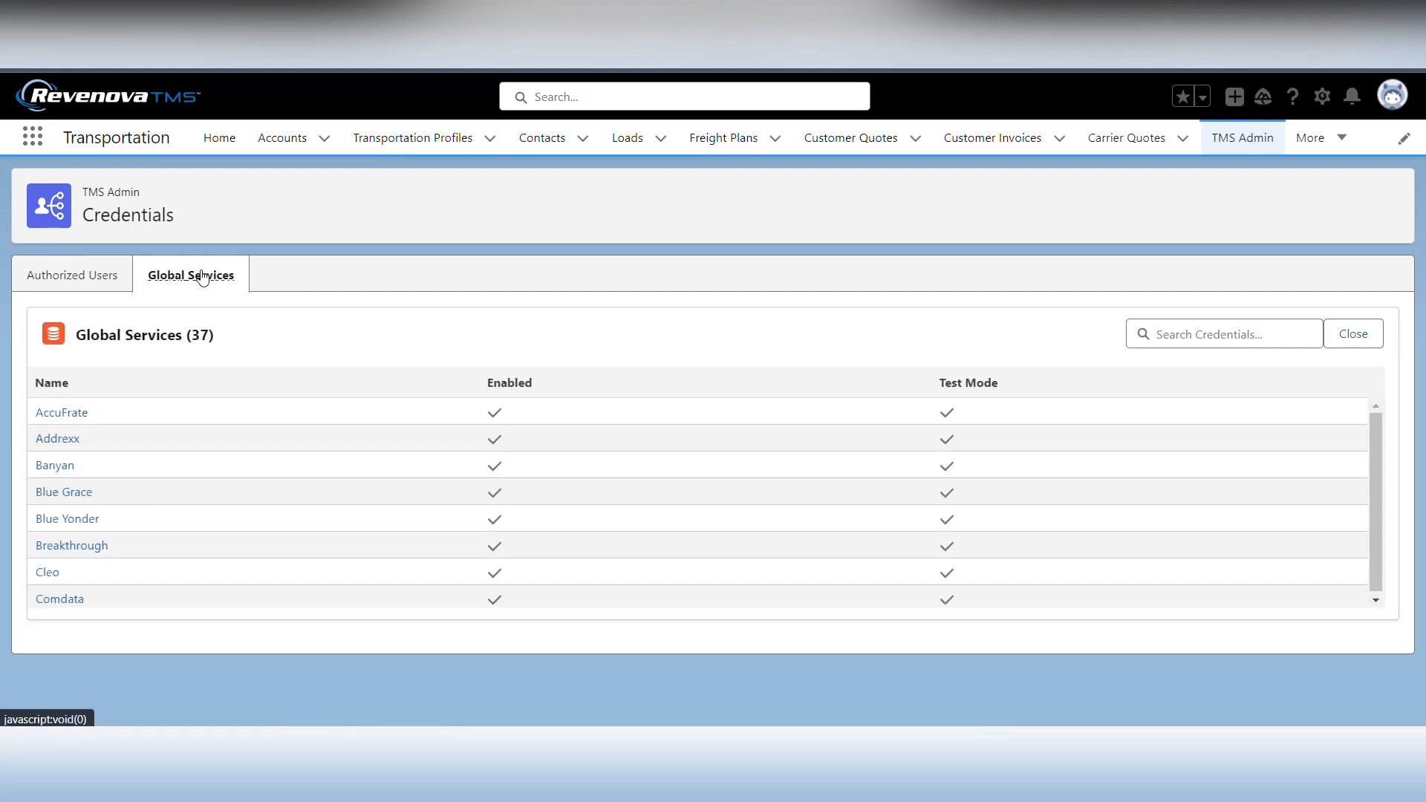
scroll(291, 515, down, 3)
scroll(291, 516, down, 5)
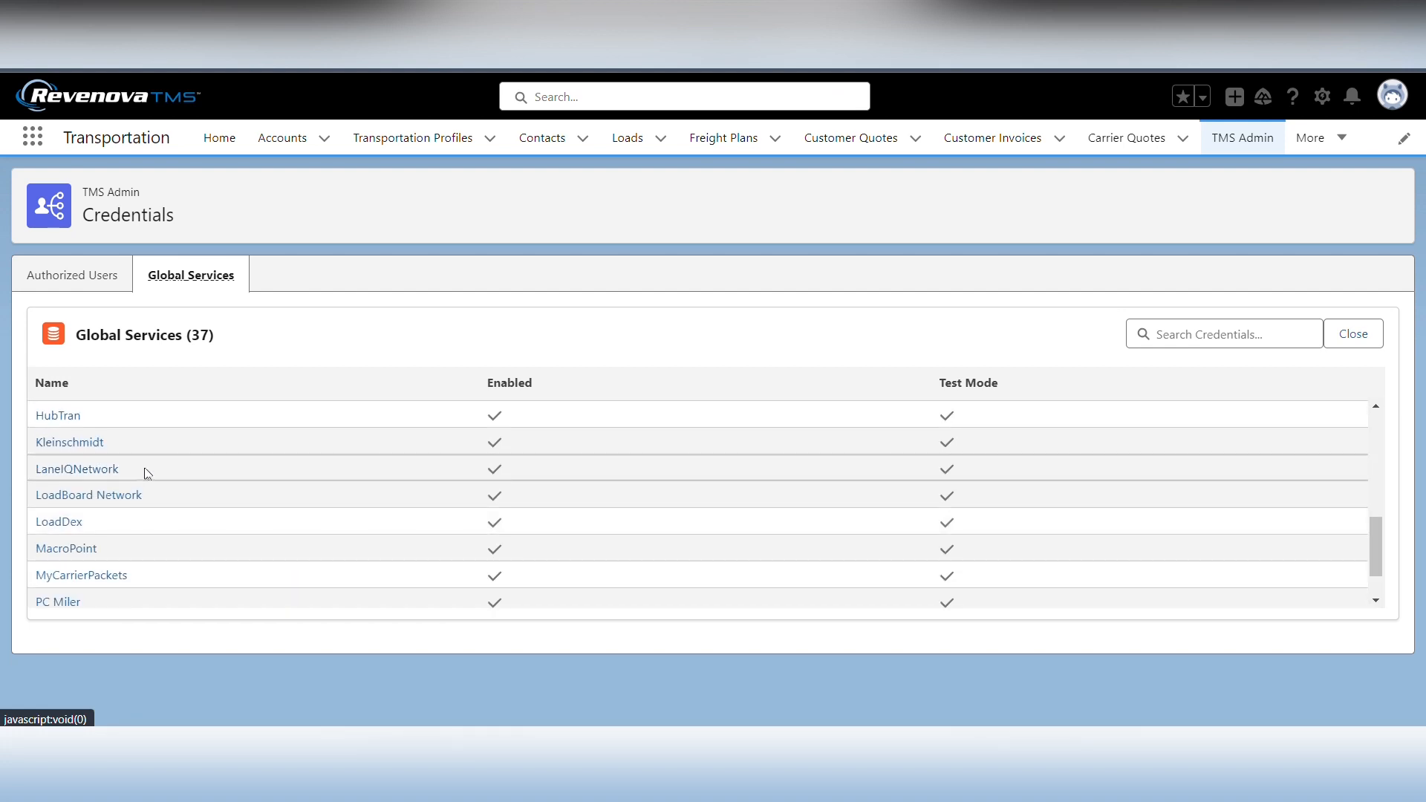
click(104, 470)
scroll(483, 692, down, 5)
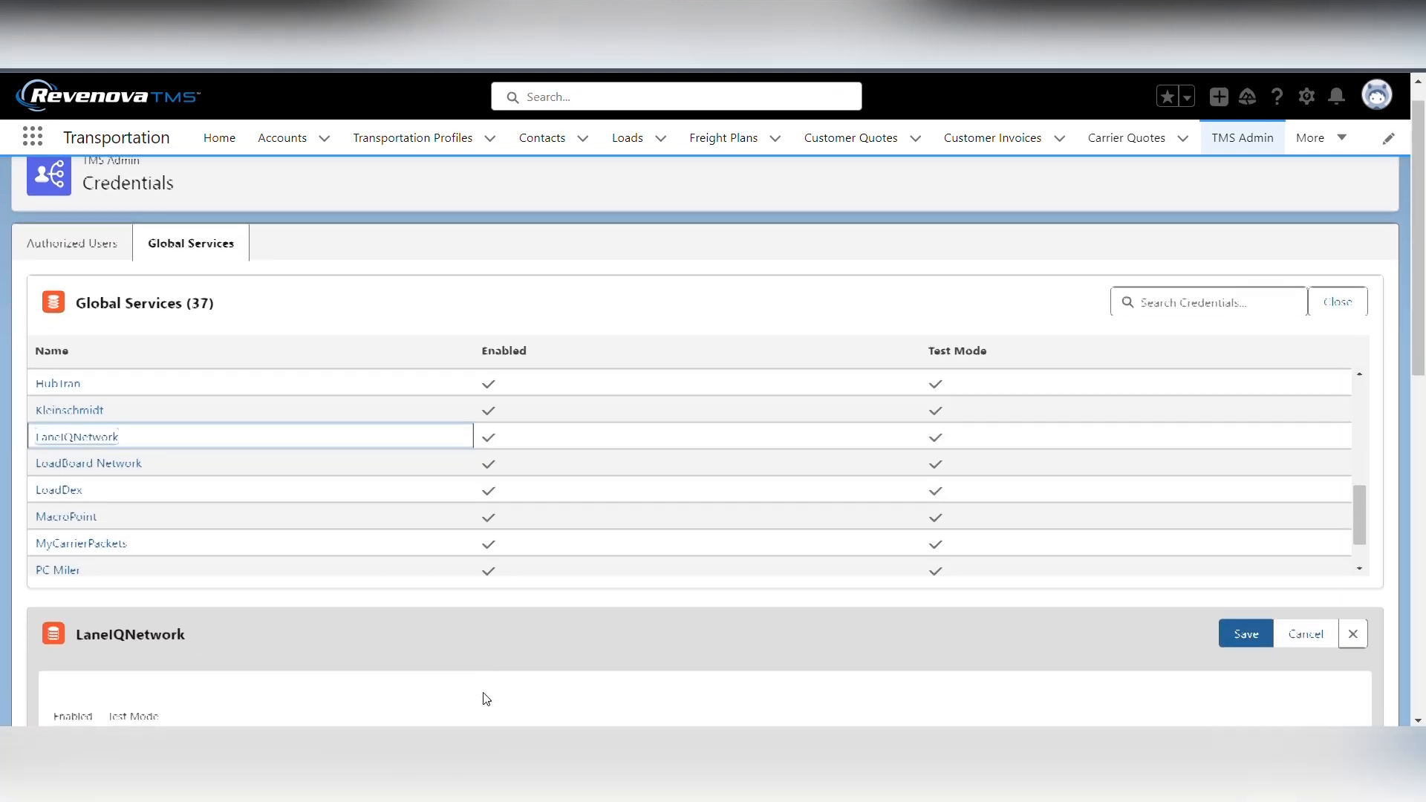
scroll(484, 692, down, 3)
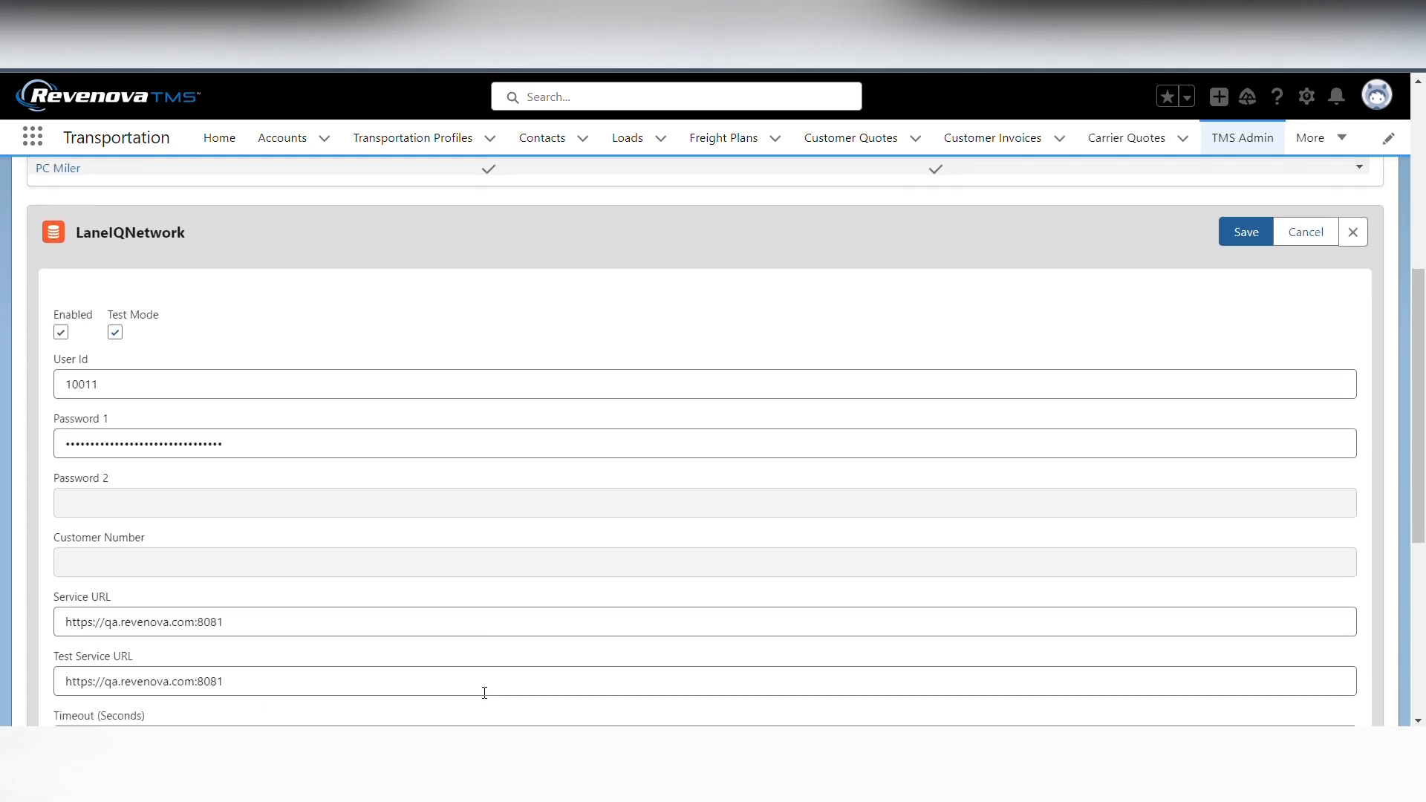
scroll(483, 688, up, 1)
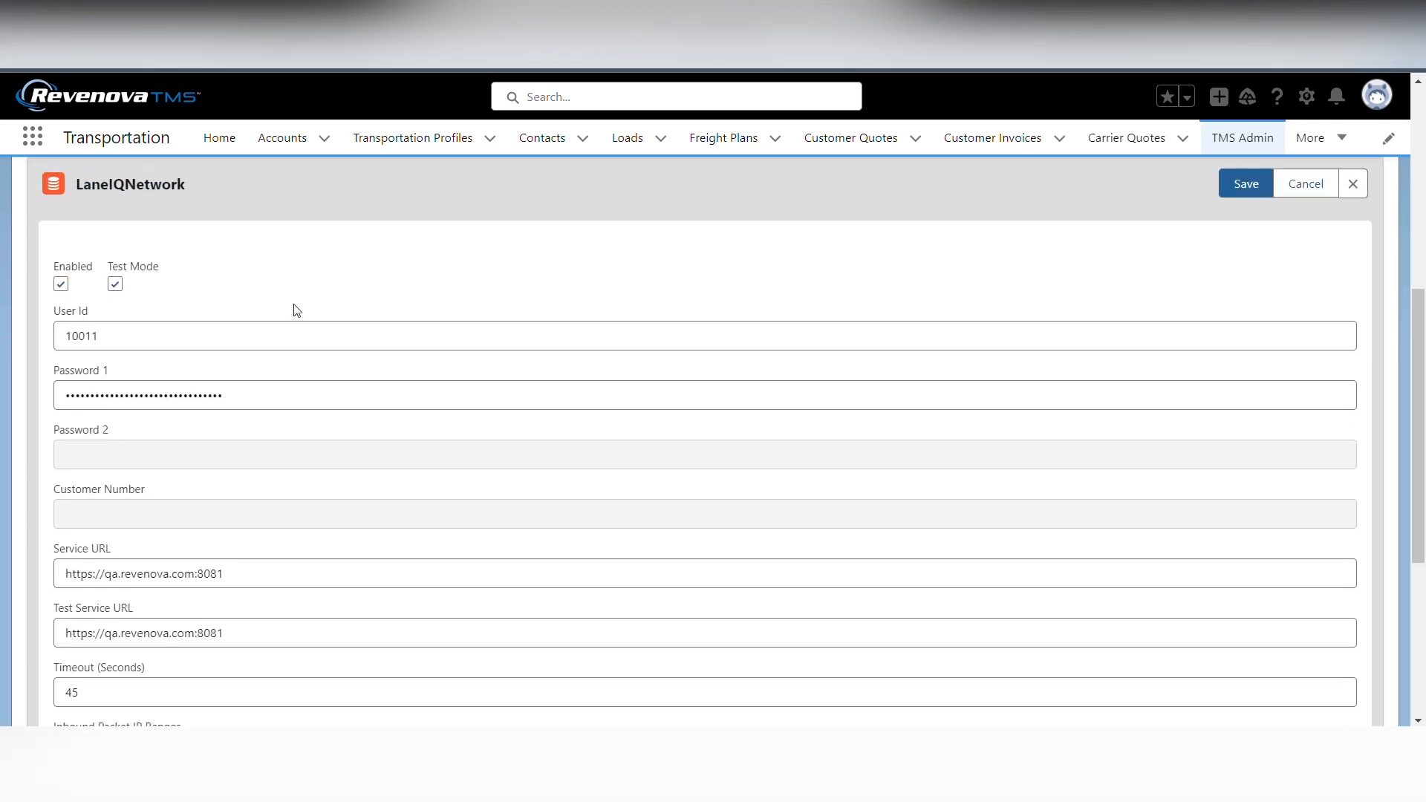
scroll(289, 311, up, 1)
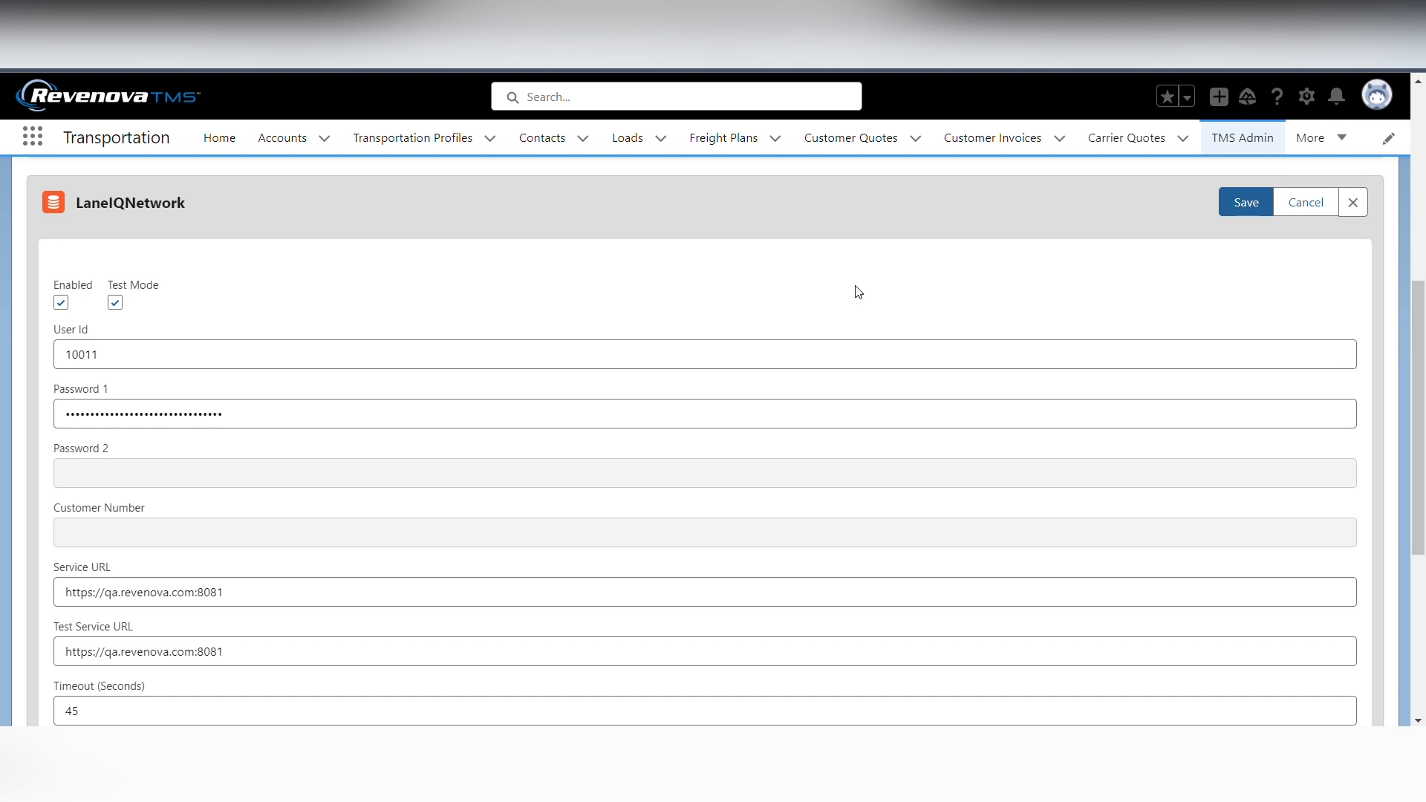
Open the Truckload Rate Calculation in the RateIQ calculations and examine its rate calculation rules
click(1241, 145)
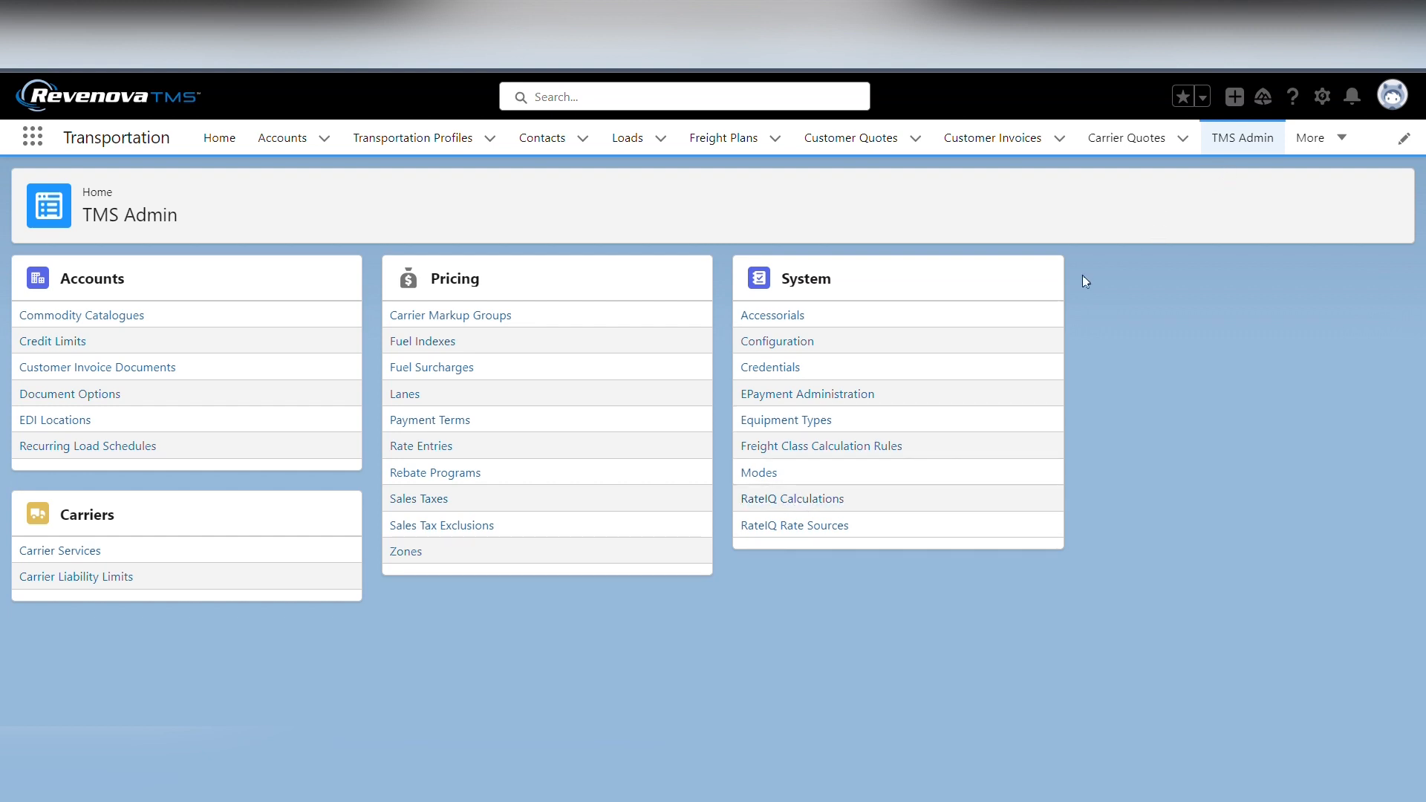
click(796, 503)
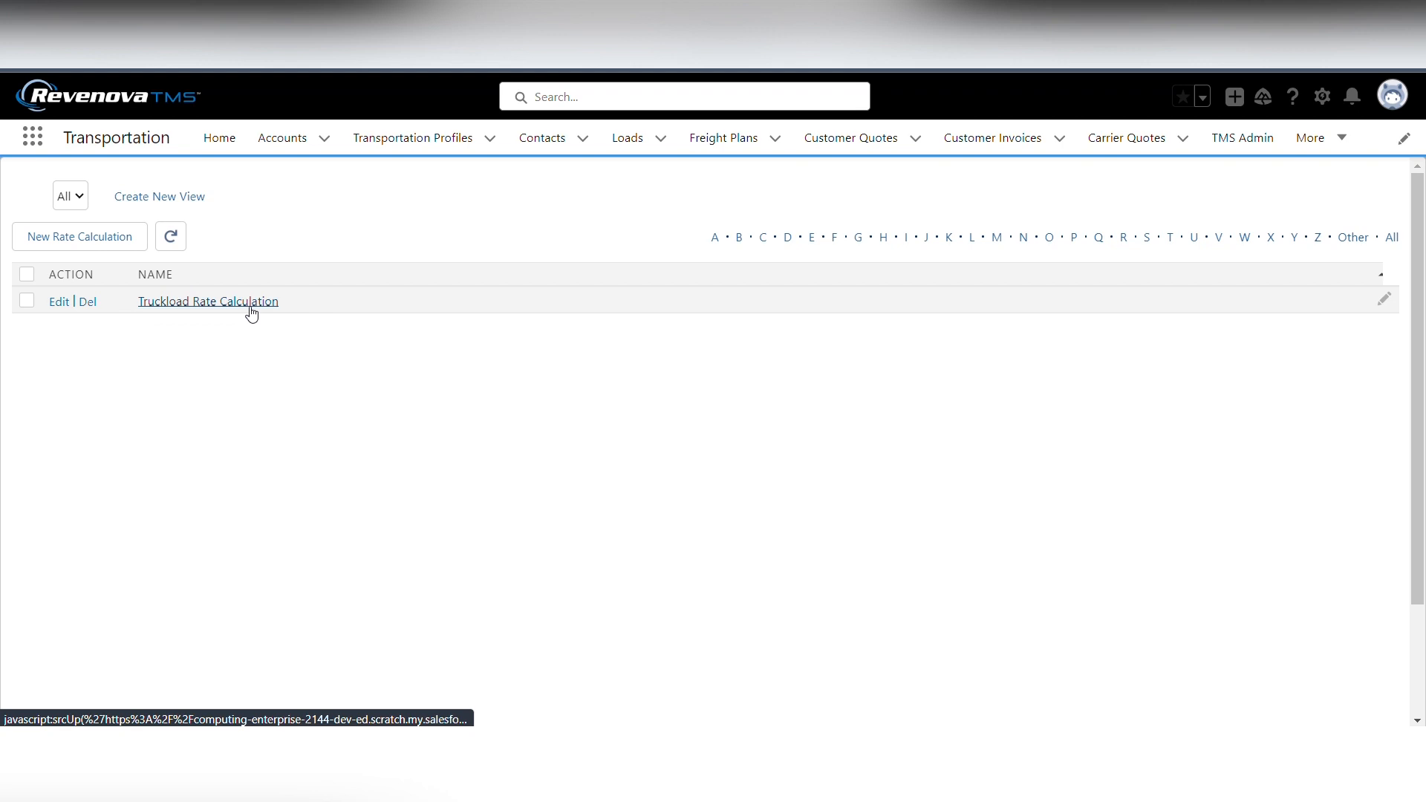
click(197, 304)
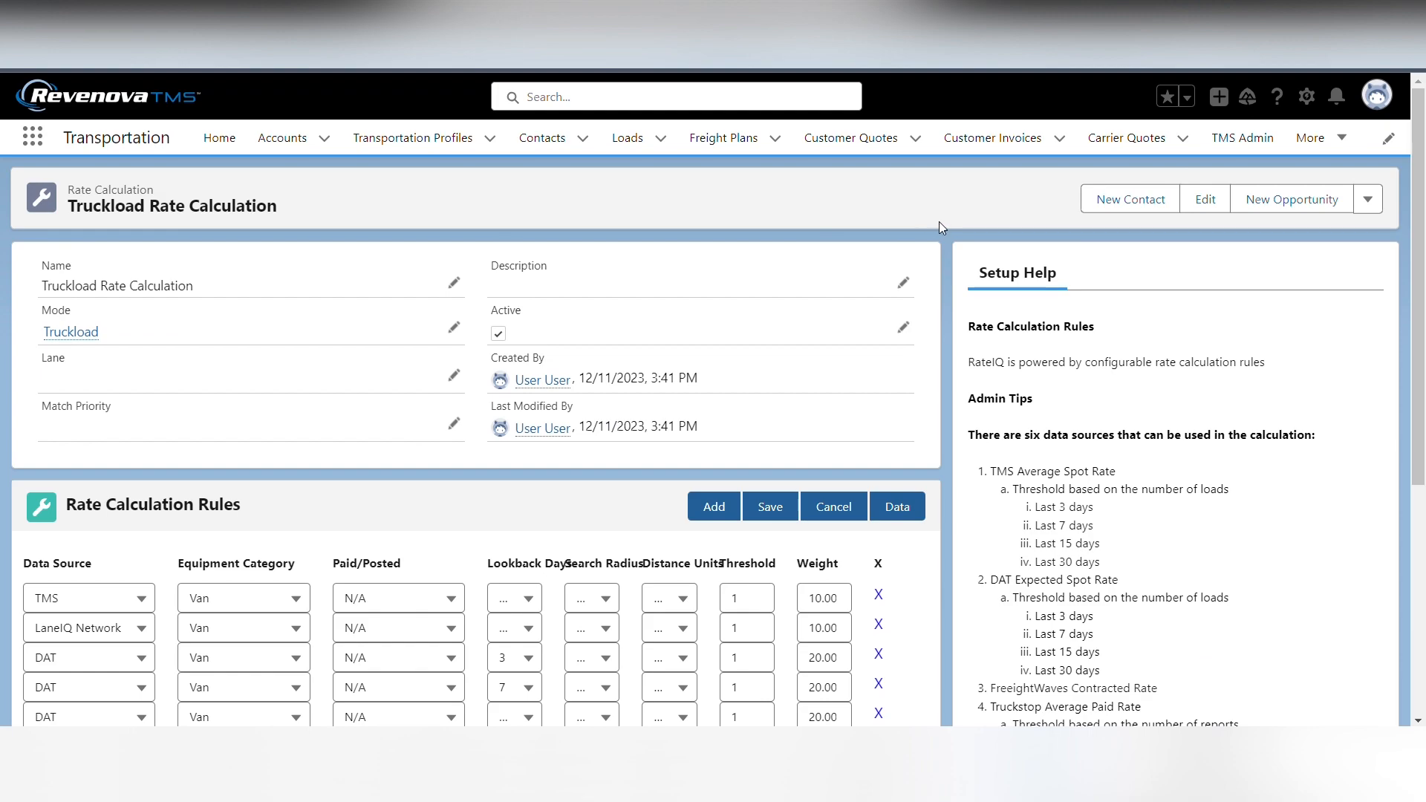
scroll(939, 226, down, 1)
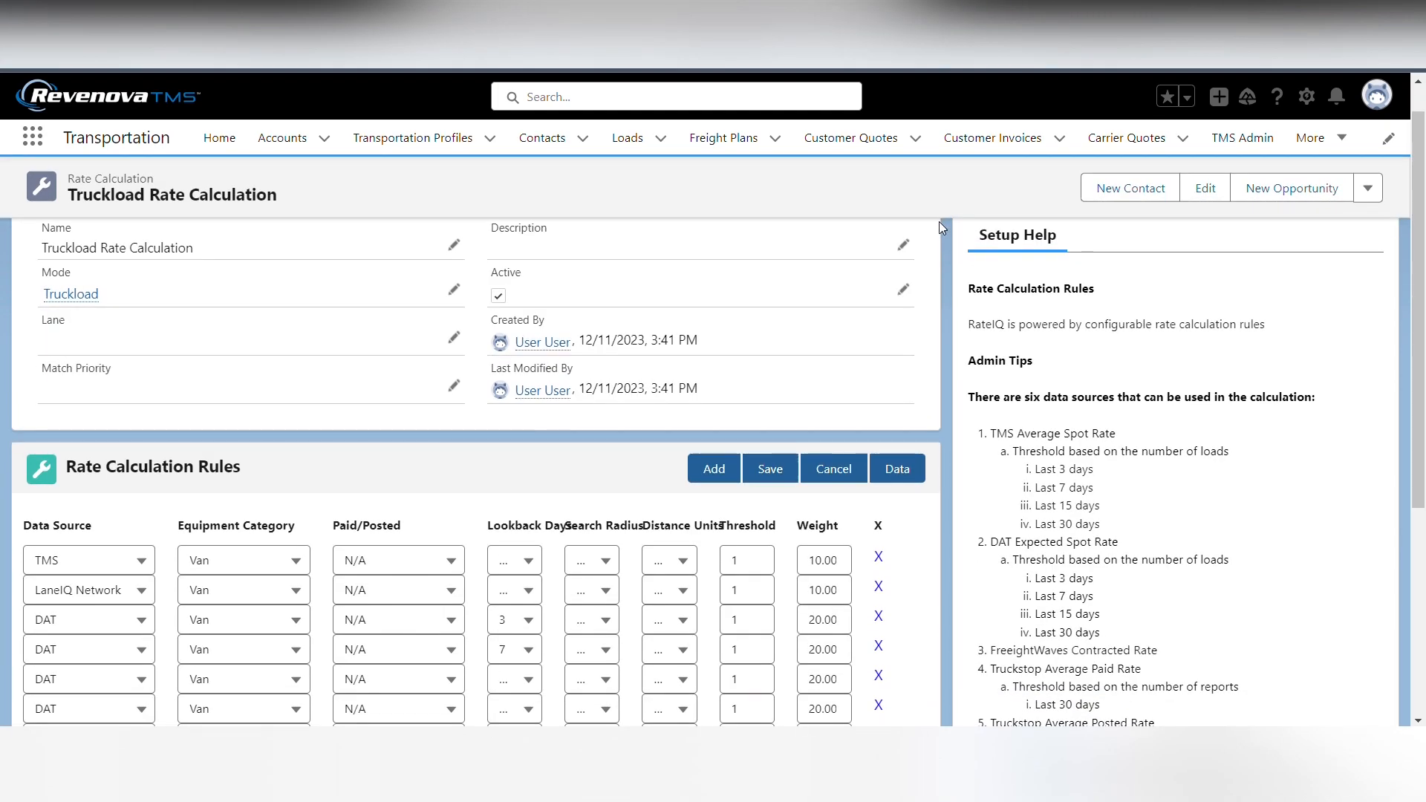
key(ctrl+minus)
scroll(939, 226, down, 2)
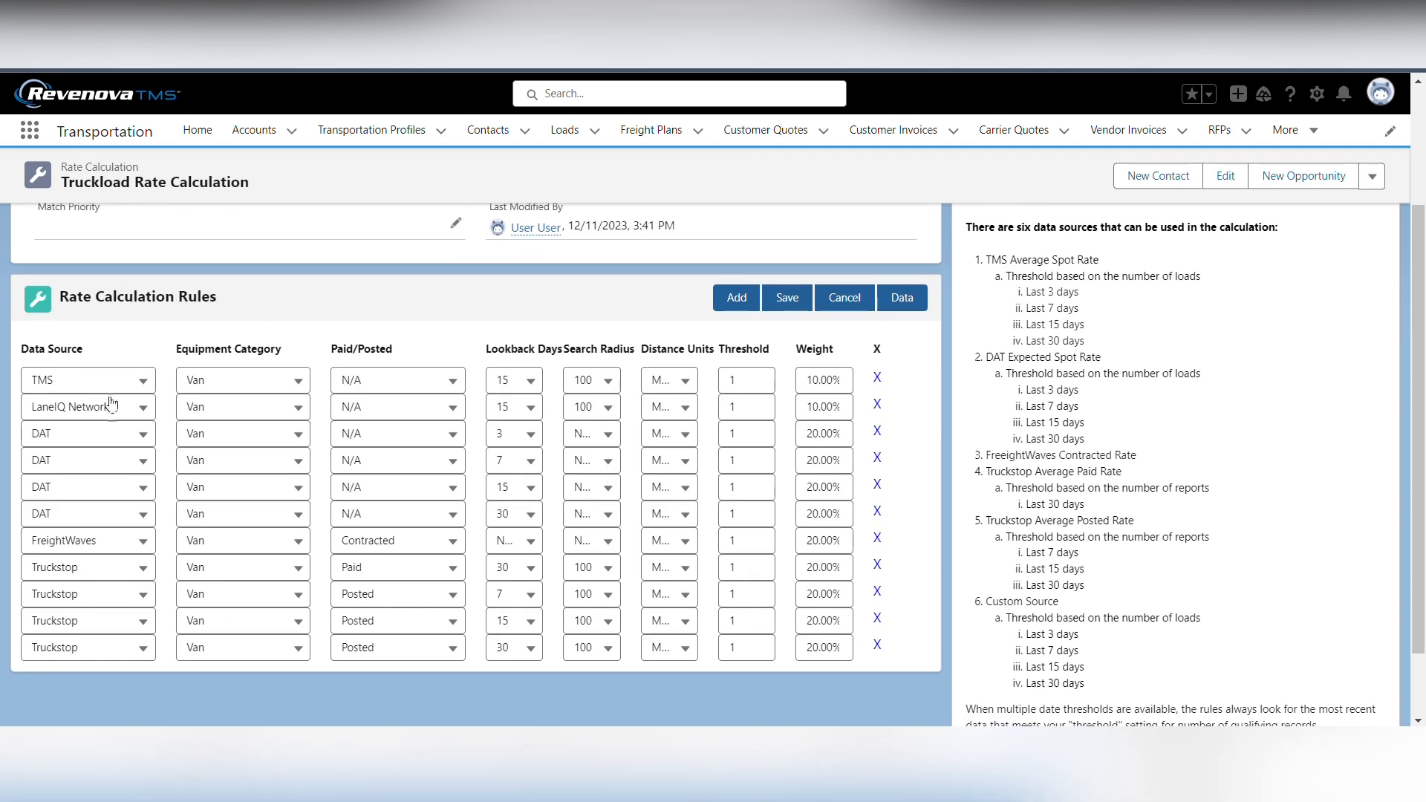
Inspect the data source options for the LaneIQ Network rule without changing the selection
click(135, 410)
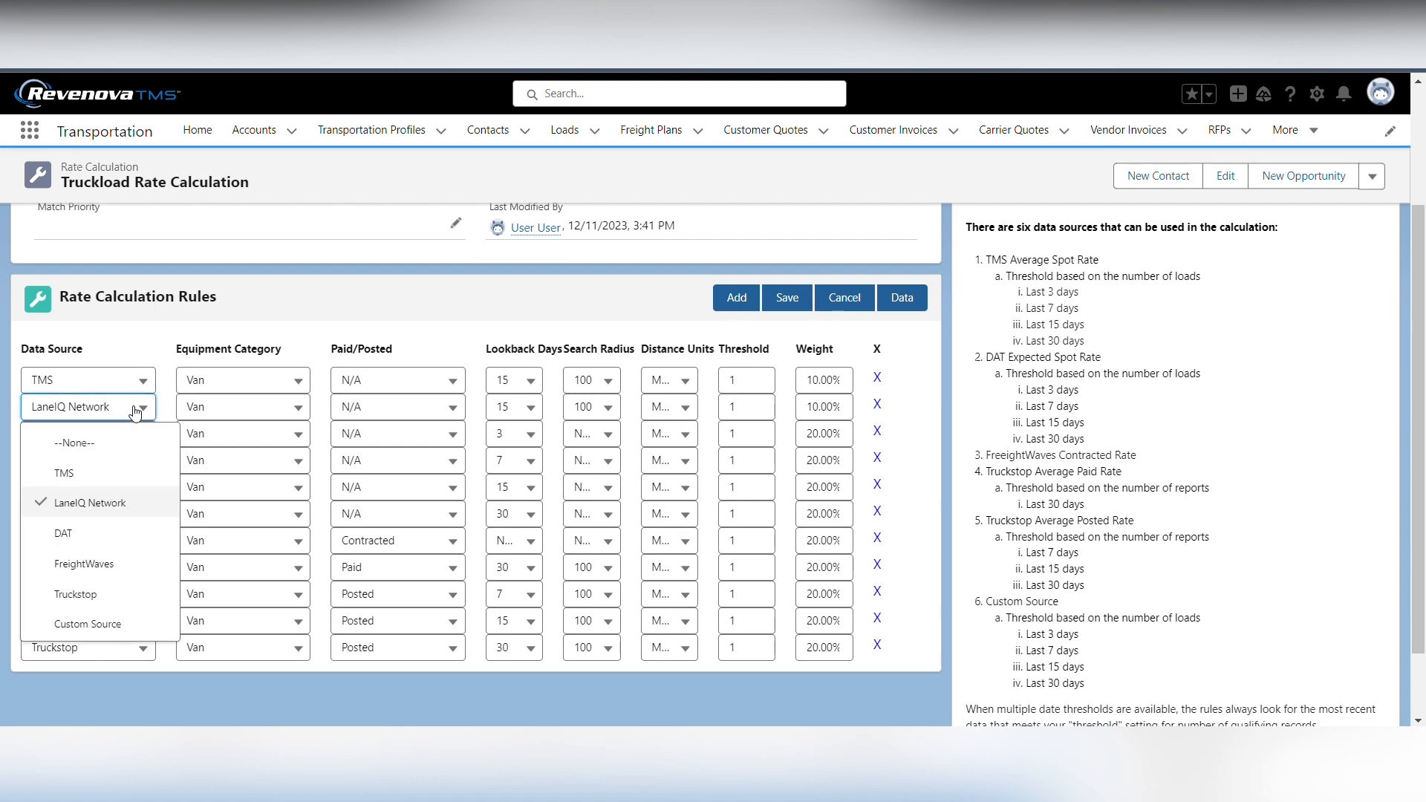
click(135, 410)
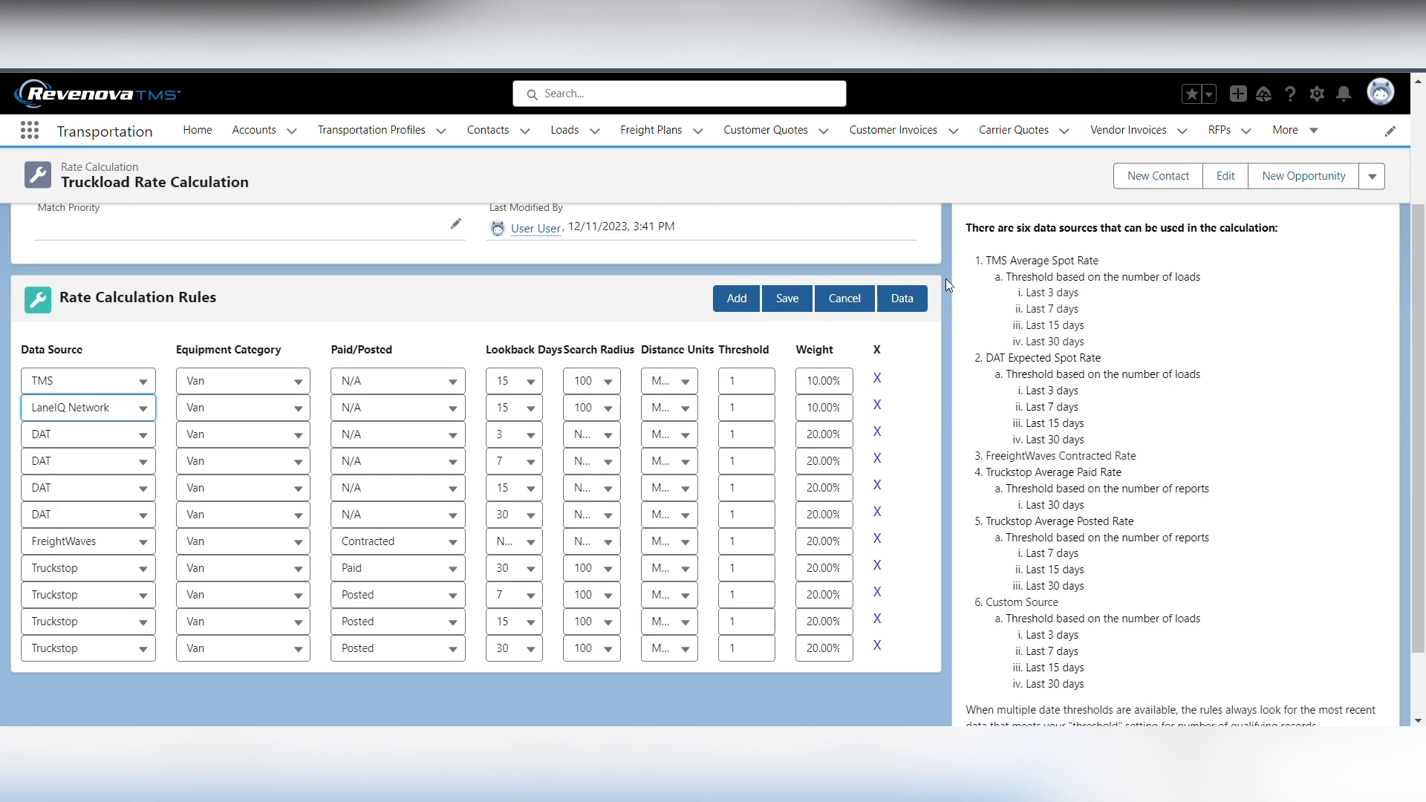
scroll(947, 278, up, 1)
scroll(946, 278, up, 2)
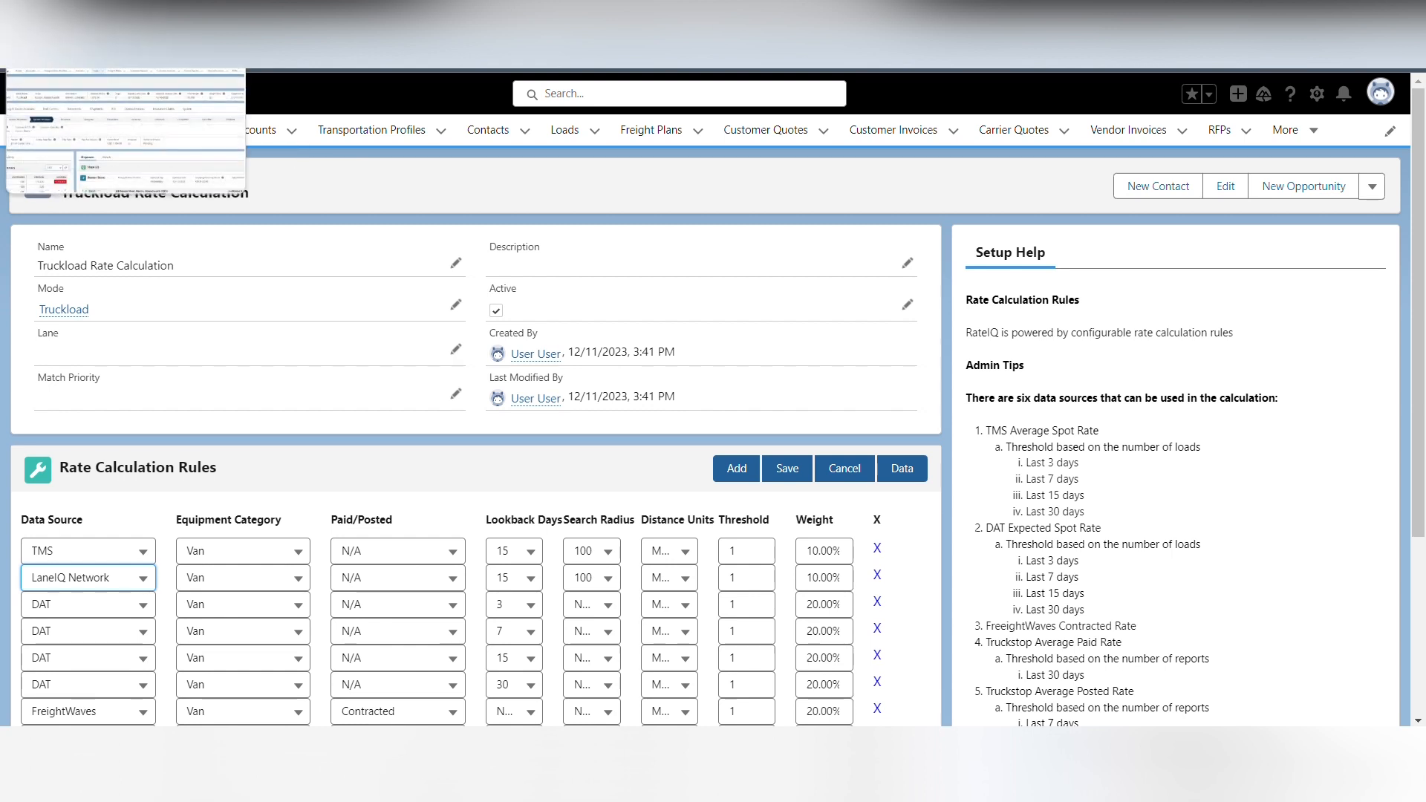
Switch to load L-4, expand the Truckload Rate Calculation in RateIQ and compare the spot rates by data source
click(89, 30)
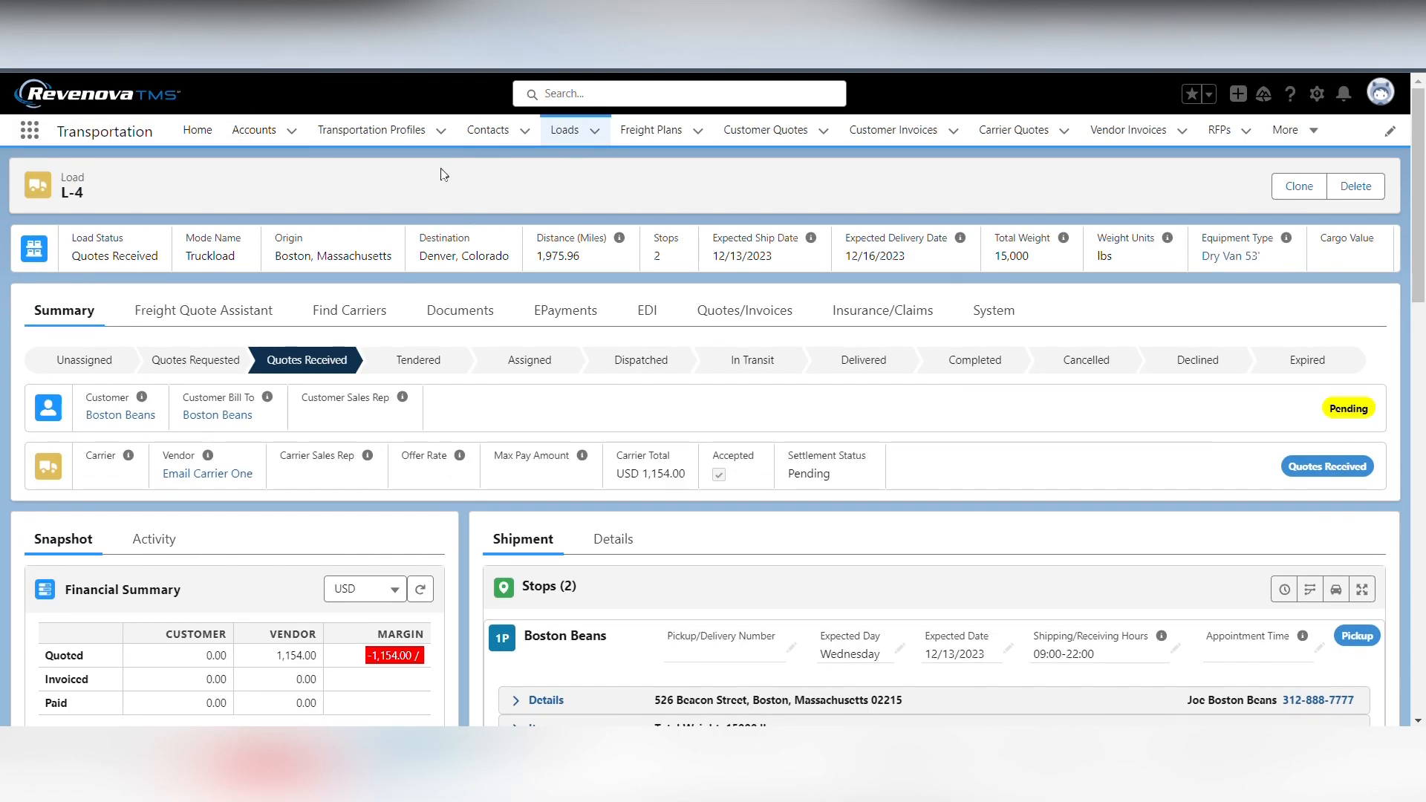
scroll(563, 450, down, 5)
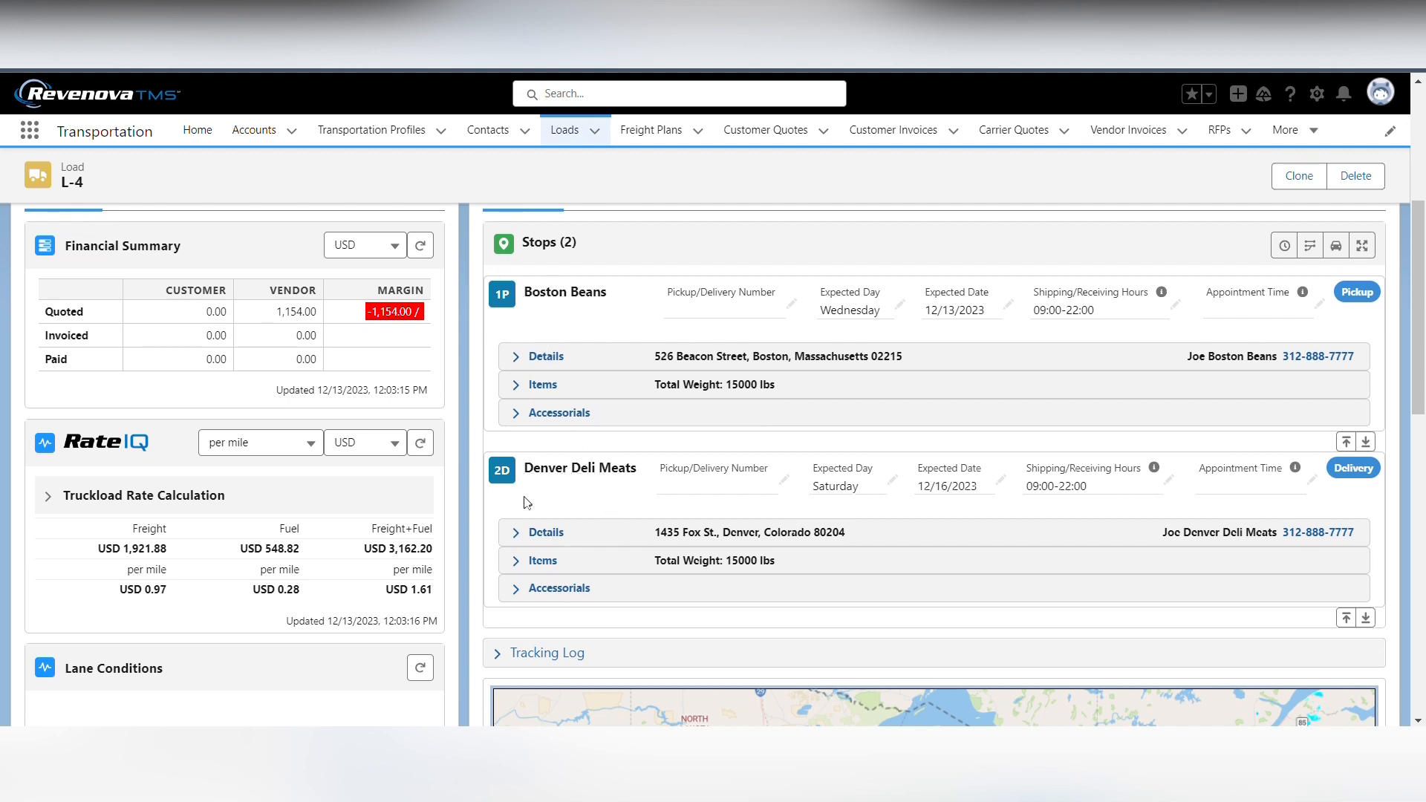
scroll(465, 355, down, 1)
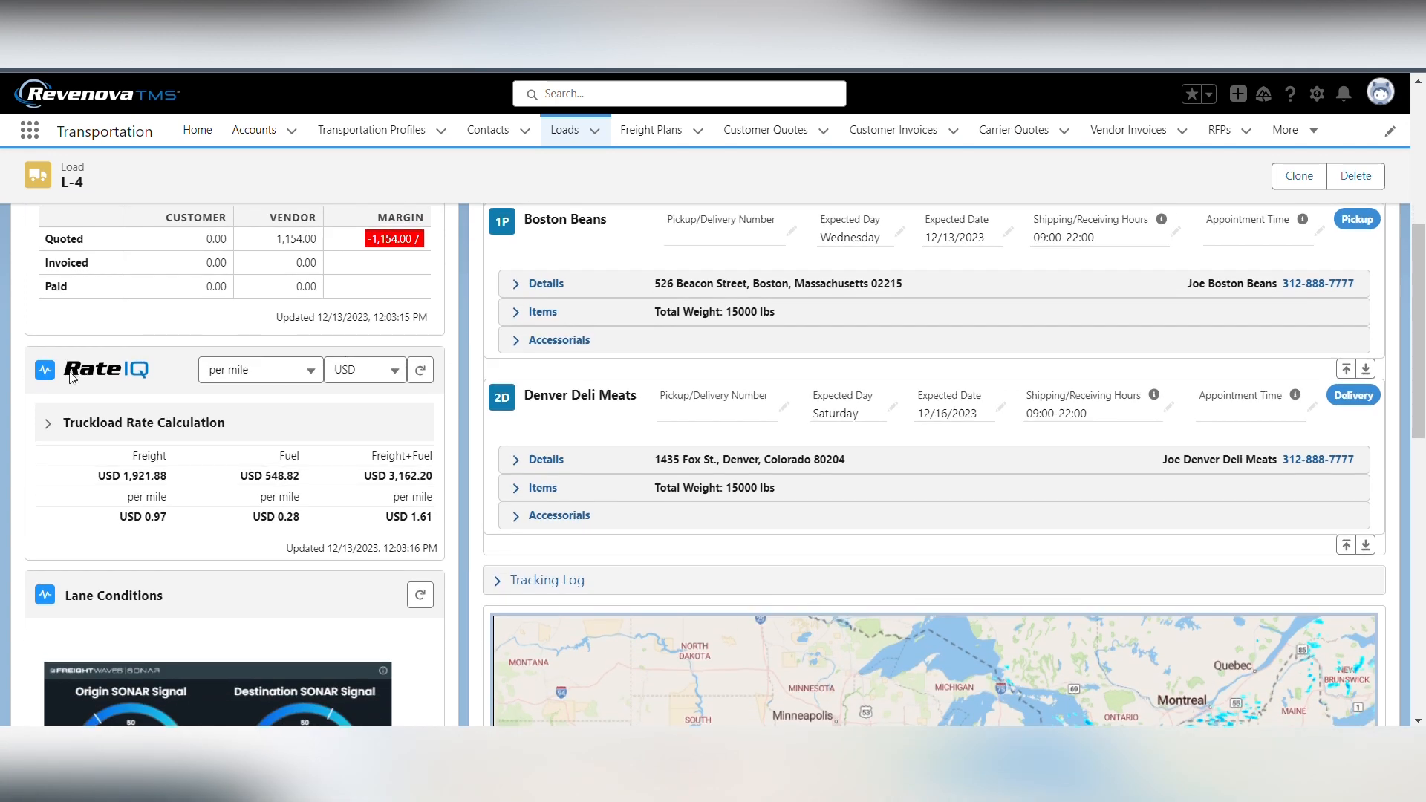
click(45, 425)
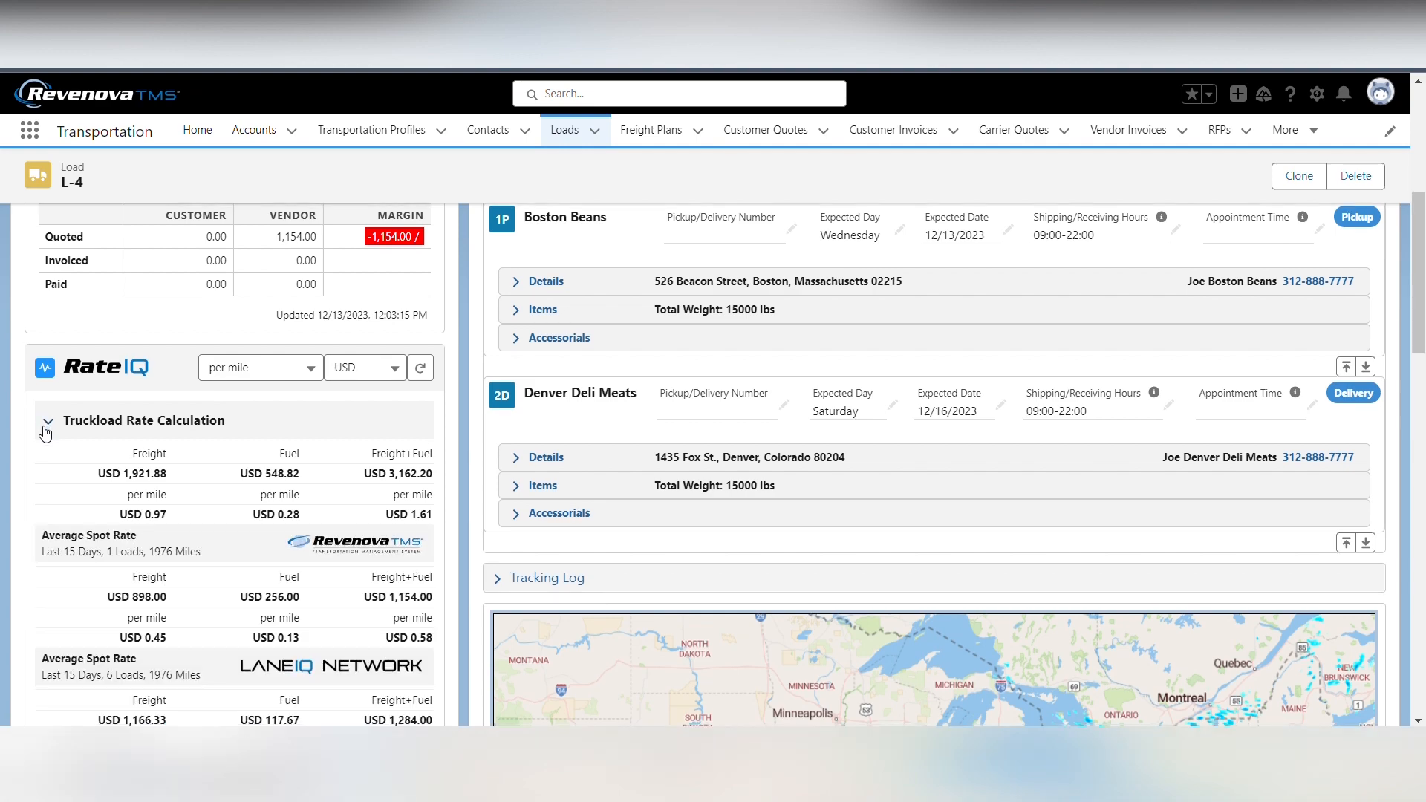
scroll(45, 434, down, 2)
scroll(45, 430, down, 4)
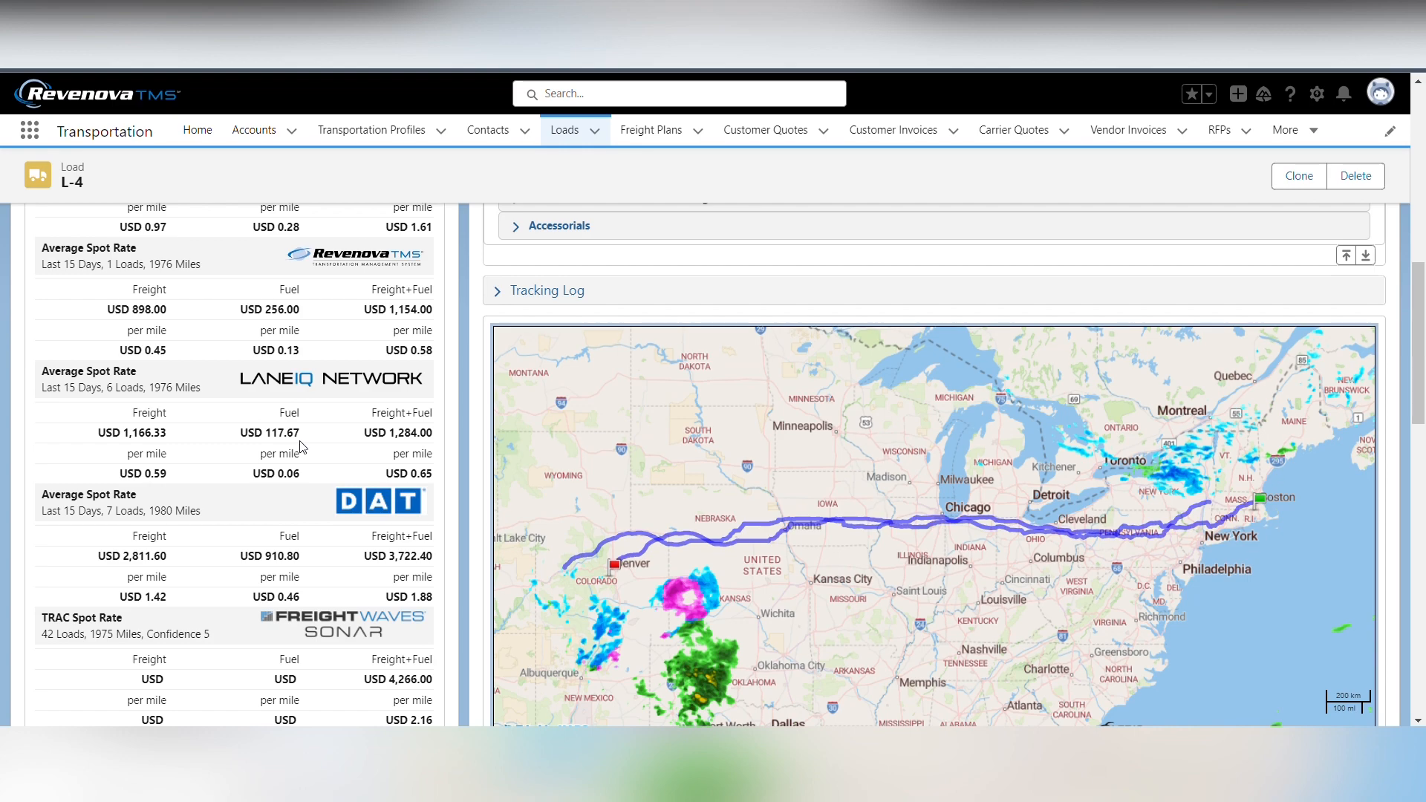
scroll(301, 447, up, 2)
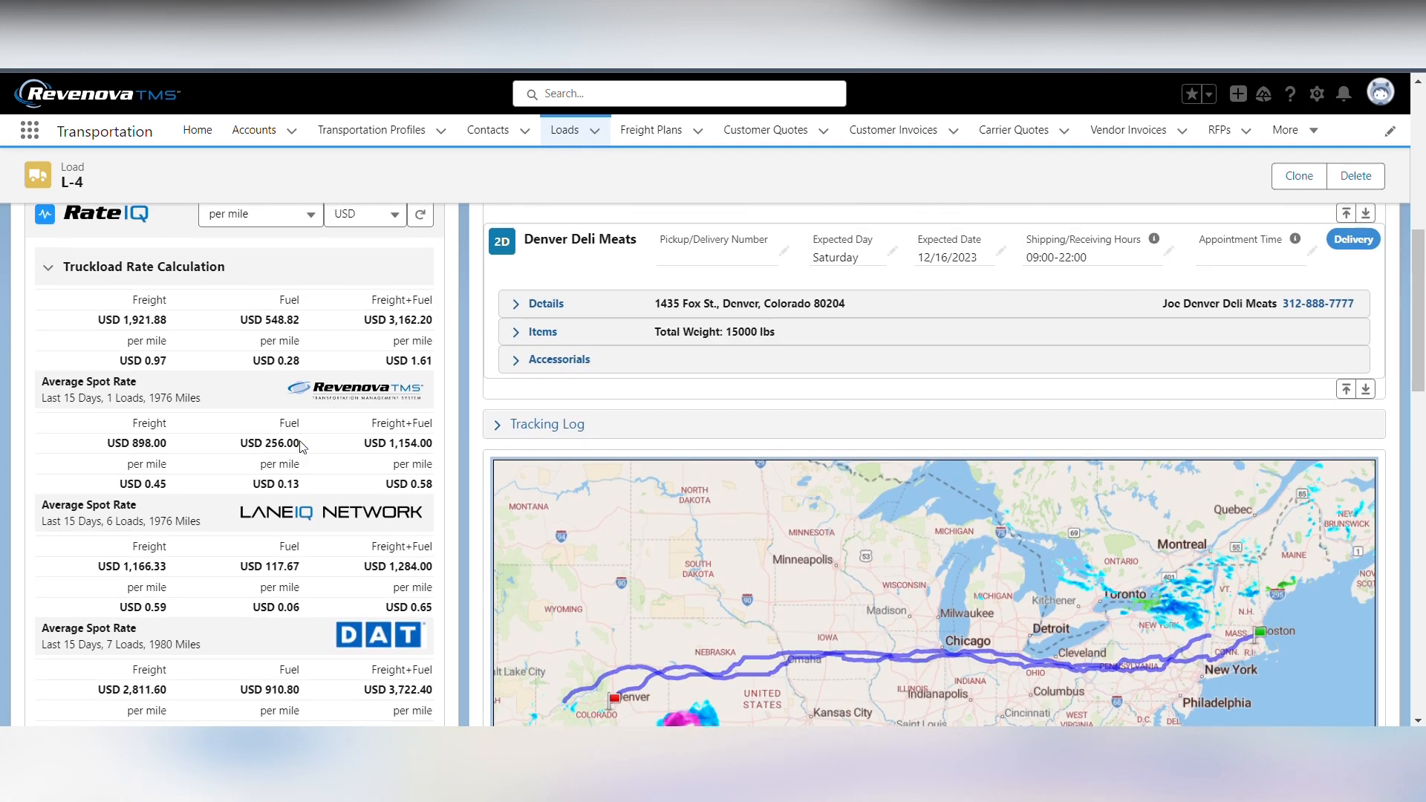
scroll(300, 445, down, 2)
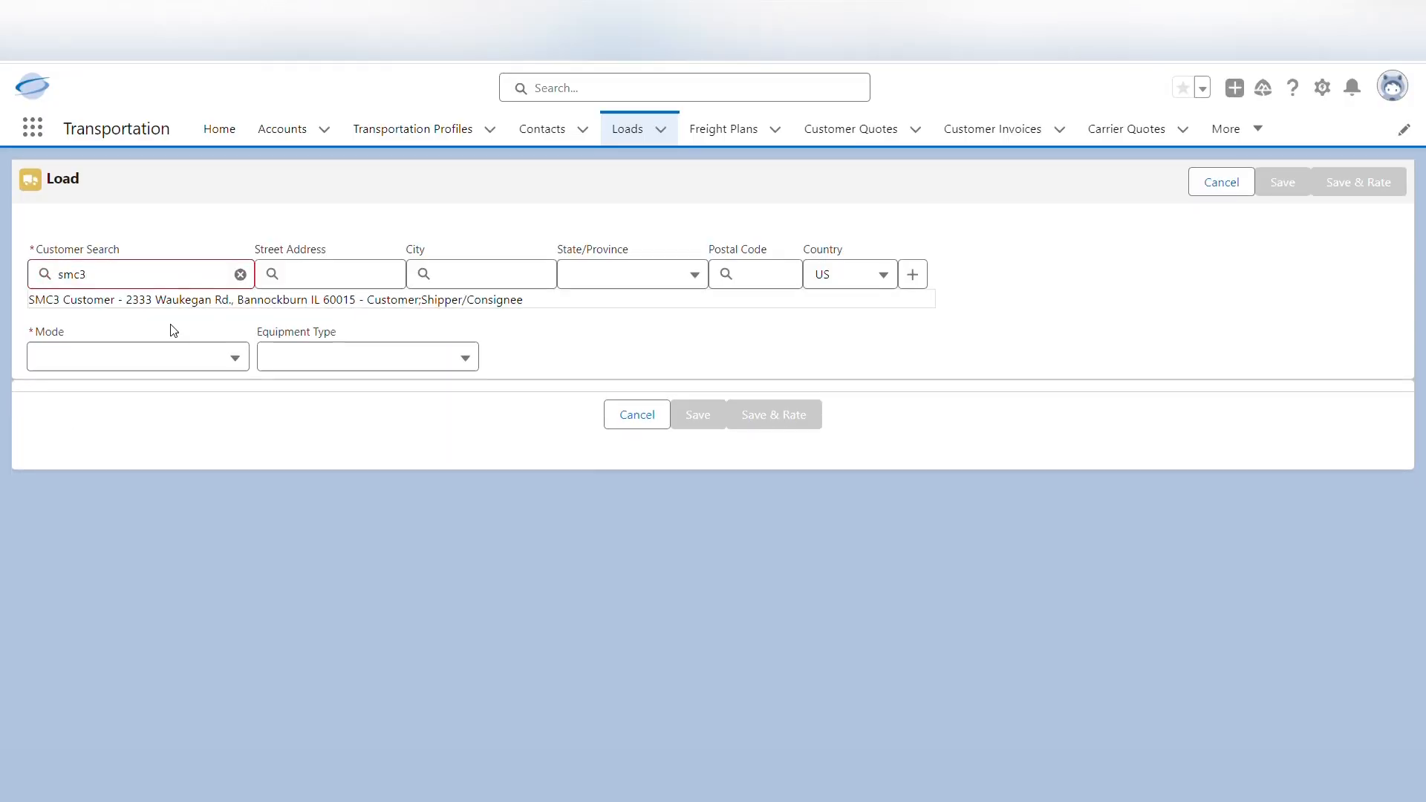
Set the new load's customer to SMC3 Customer, its mode to LTL and its equipment type to Dry Van 53'
click(257, 311)
click(207, 341)
click(150, 405)
click(312, 338)
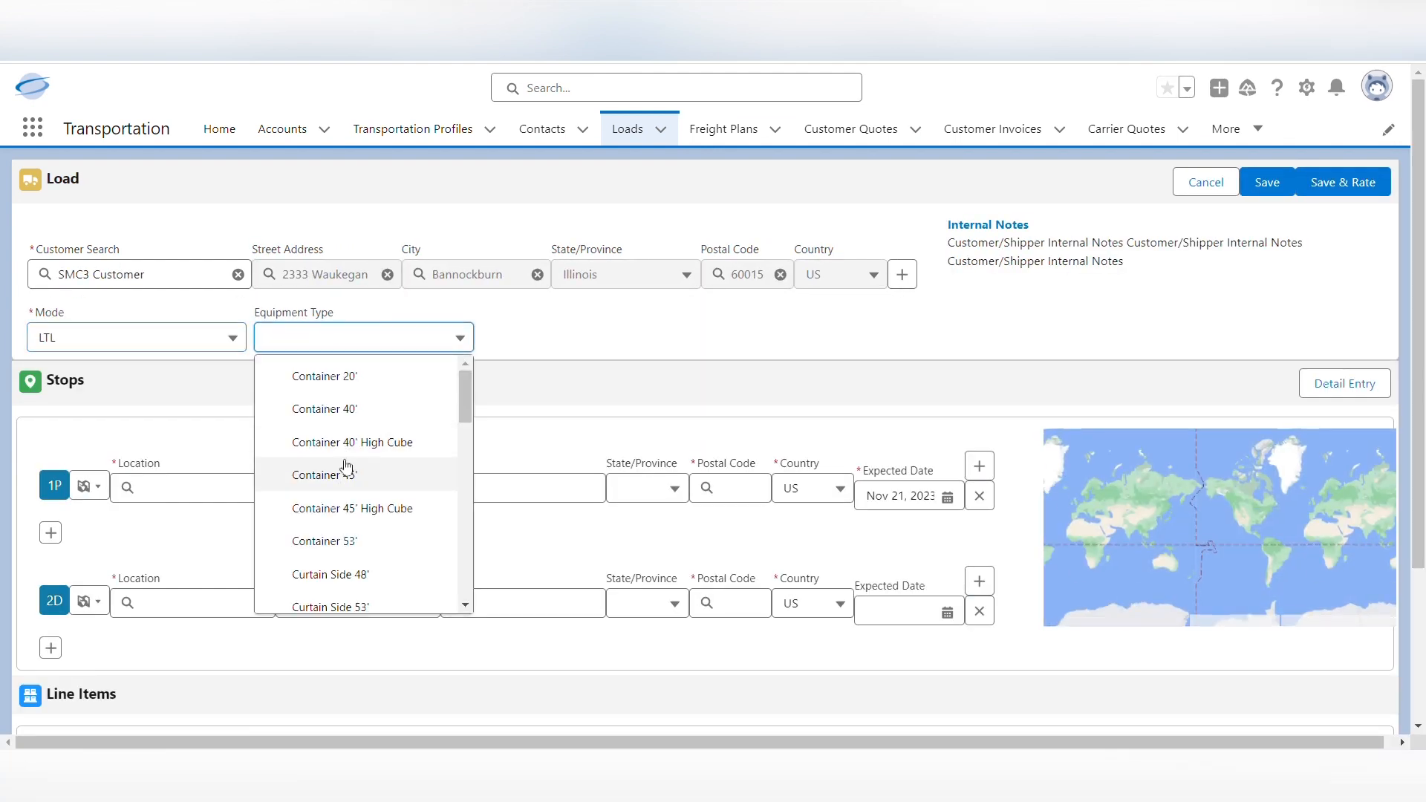
scroll(350, 461, down, 2)
scroll(351, 465, down, 3)
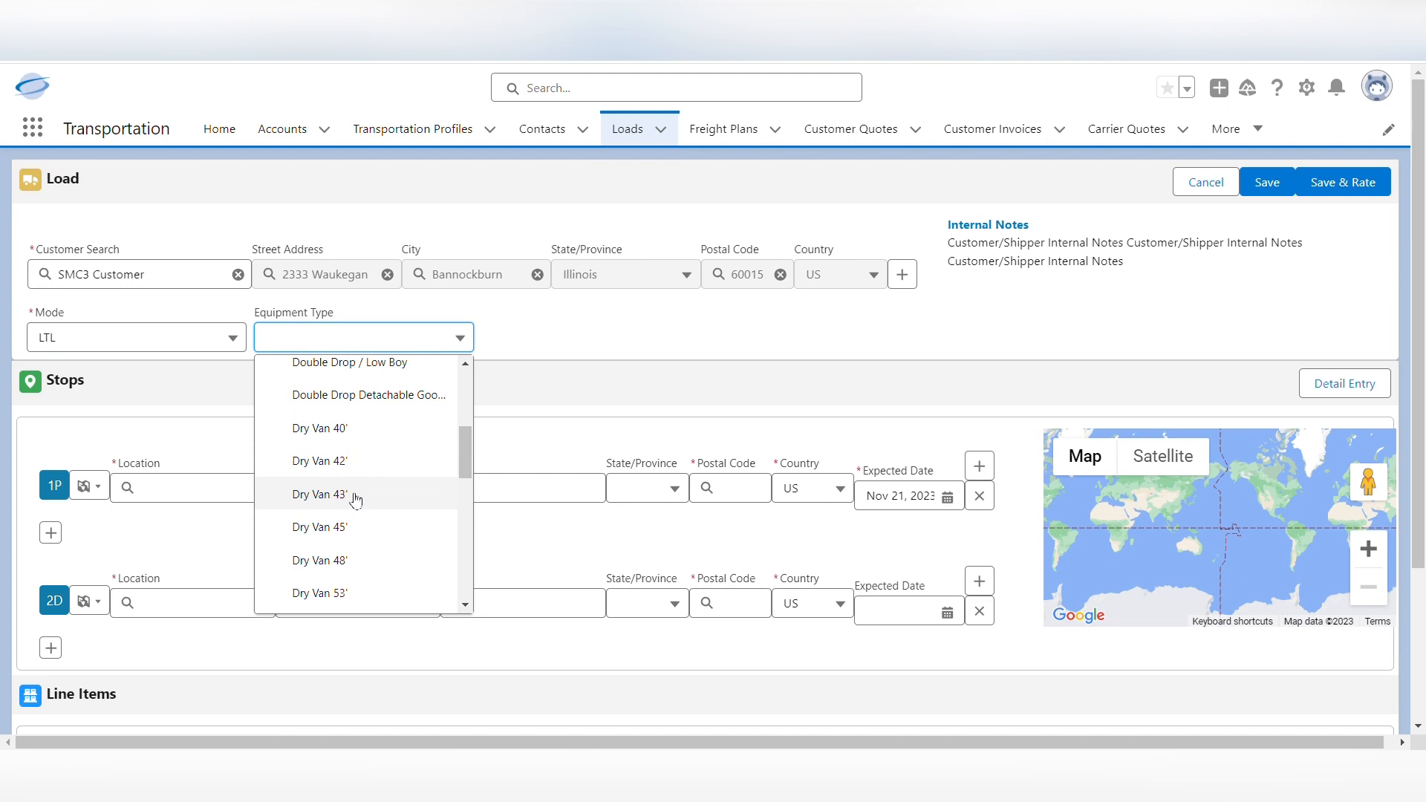
click(331, 594)
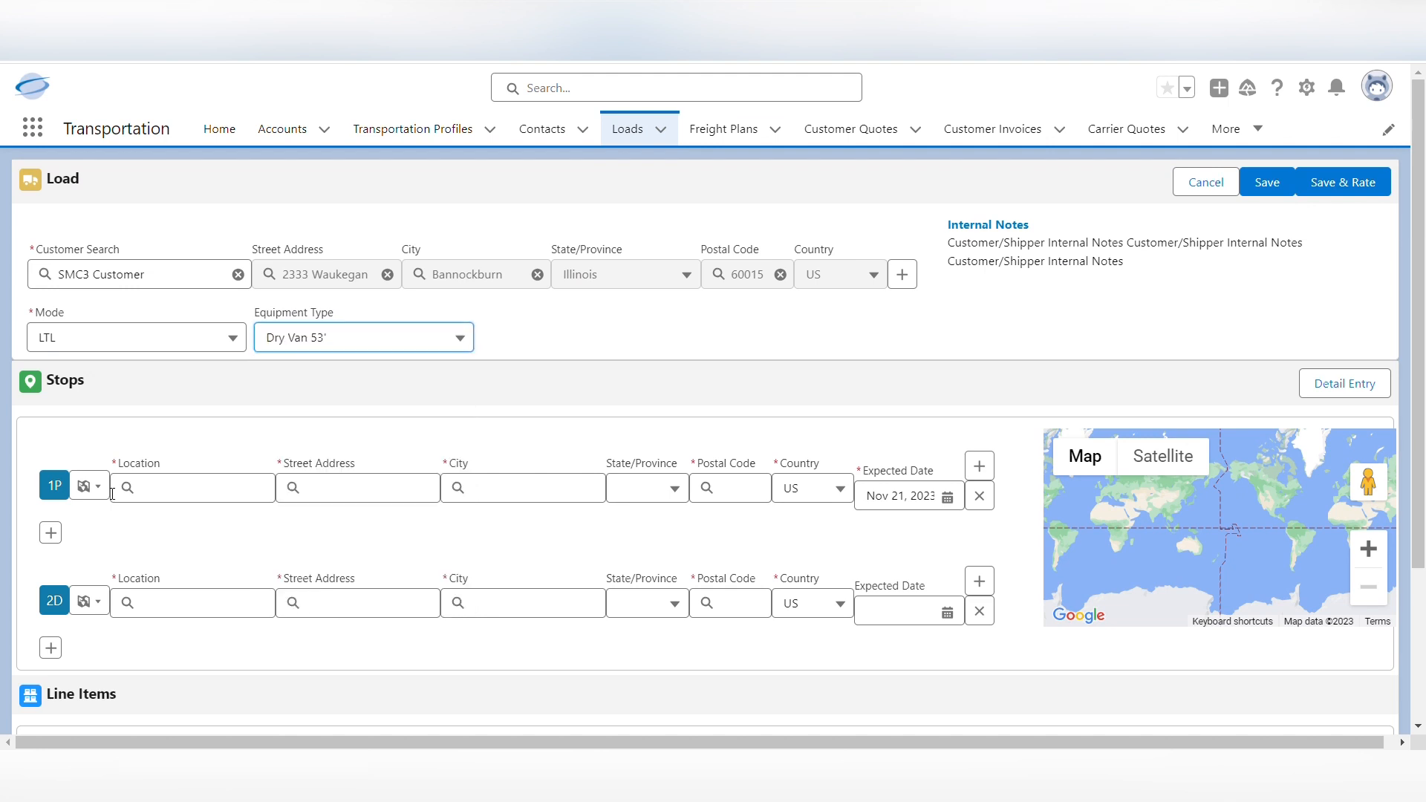
Use the customer's own location for the pickup stop and set the delivery stop to Chicago Pizza, expected Nov 23, 2023
click(97, 487)
click(123, 520)
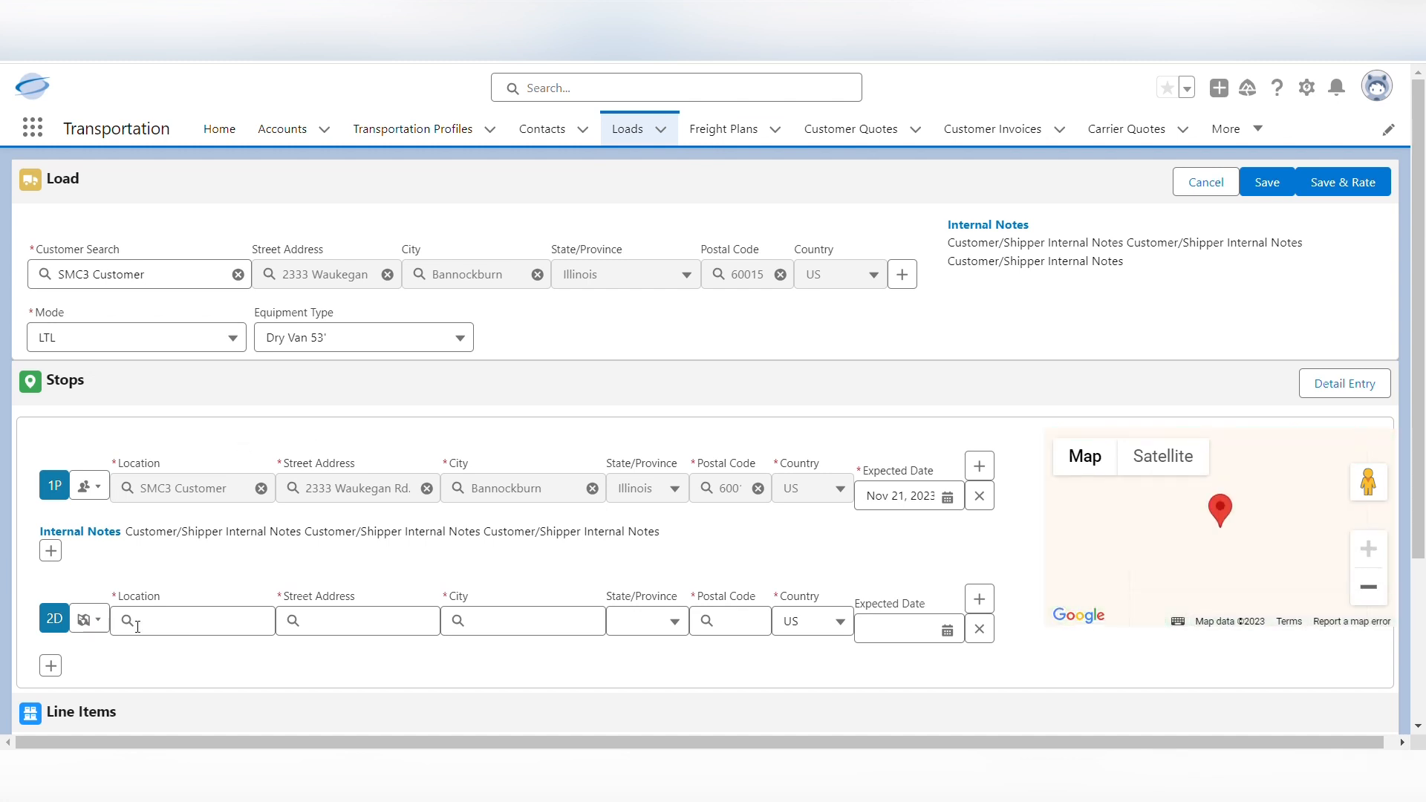
click(89, 619)
click(161, 619)
text(chicago pi)
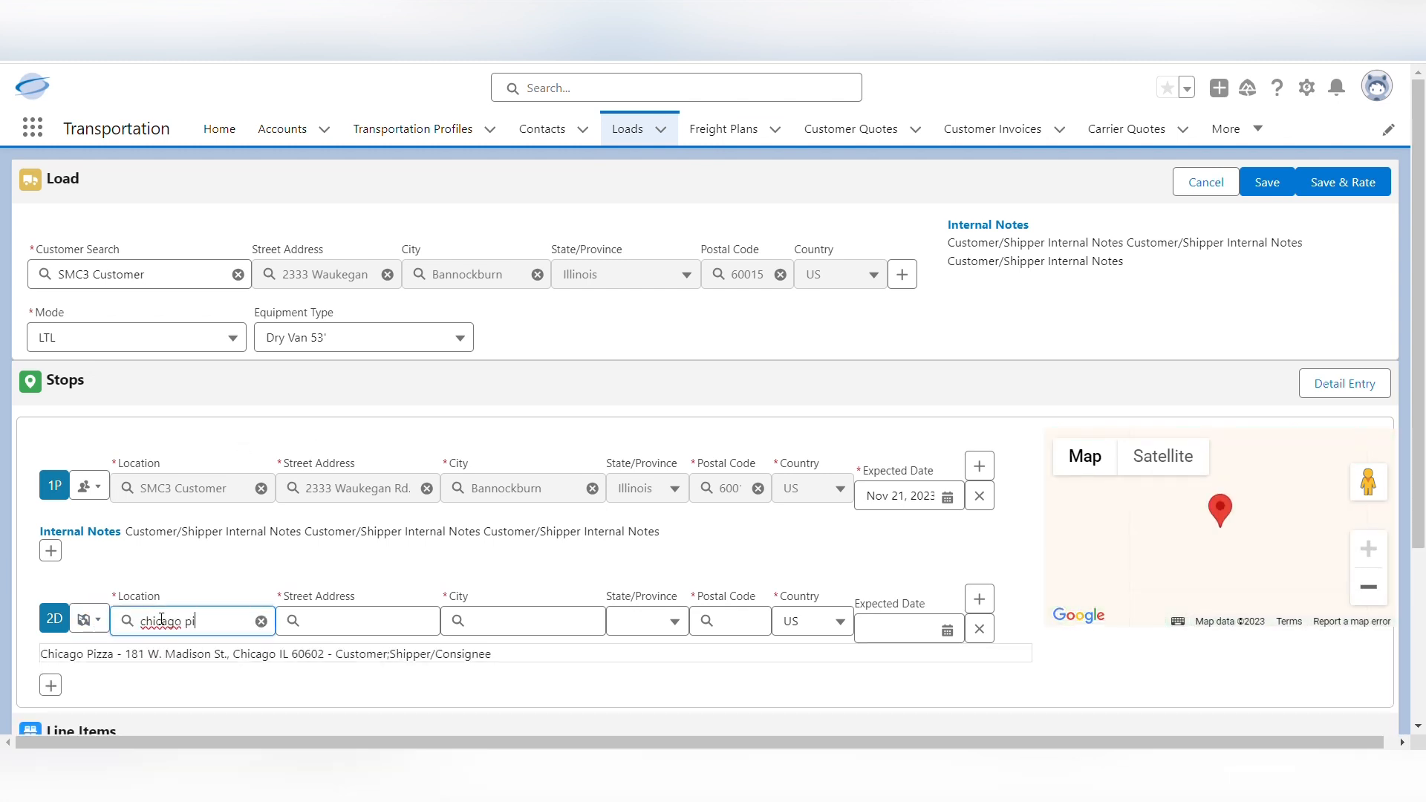
click(165, 647)
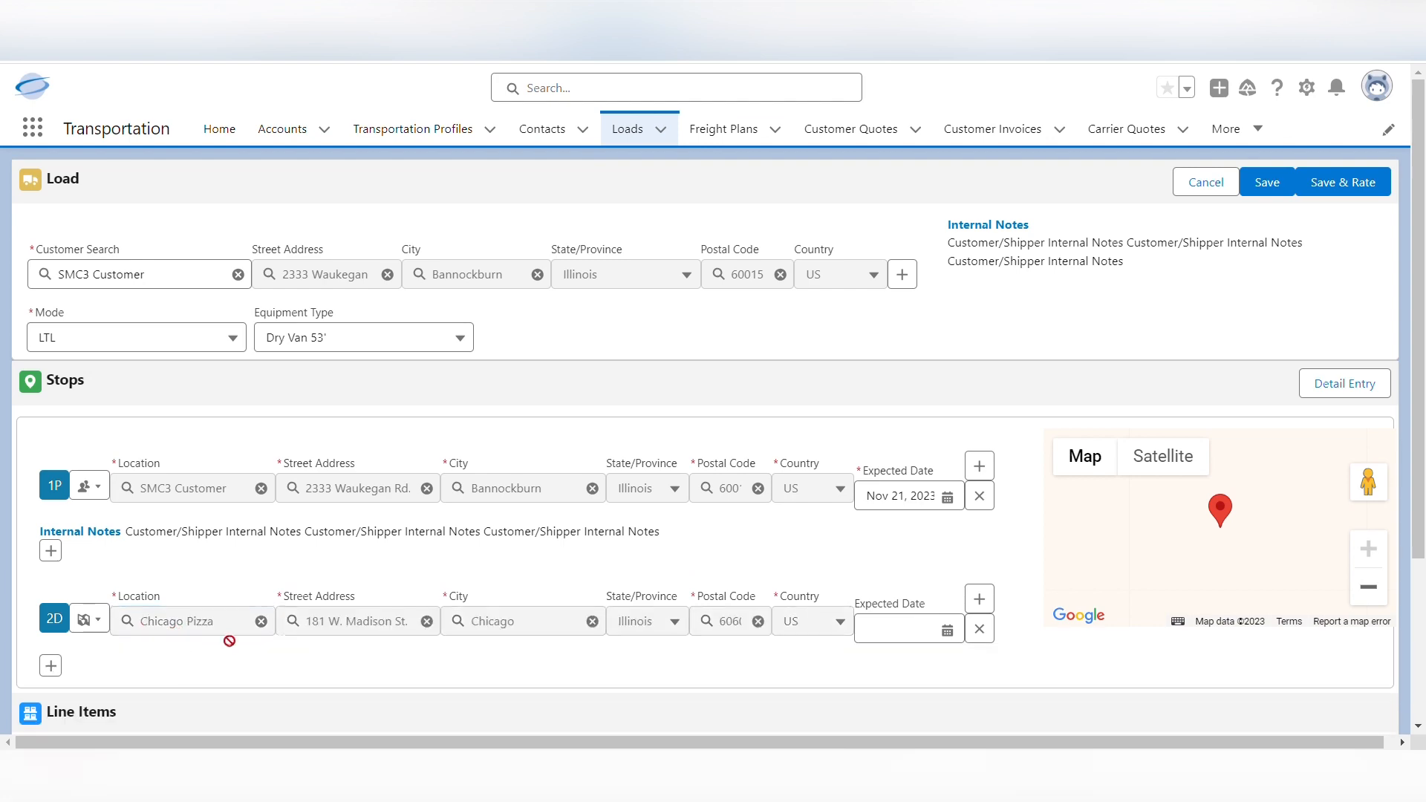
click(932, 622)
click(1023, 488)
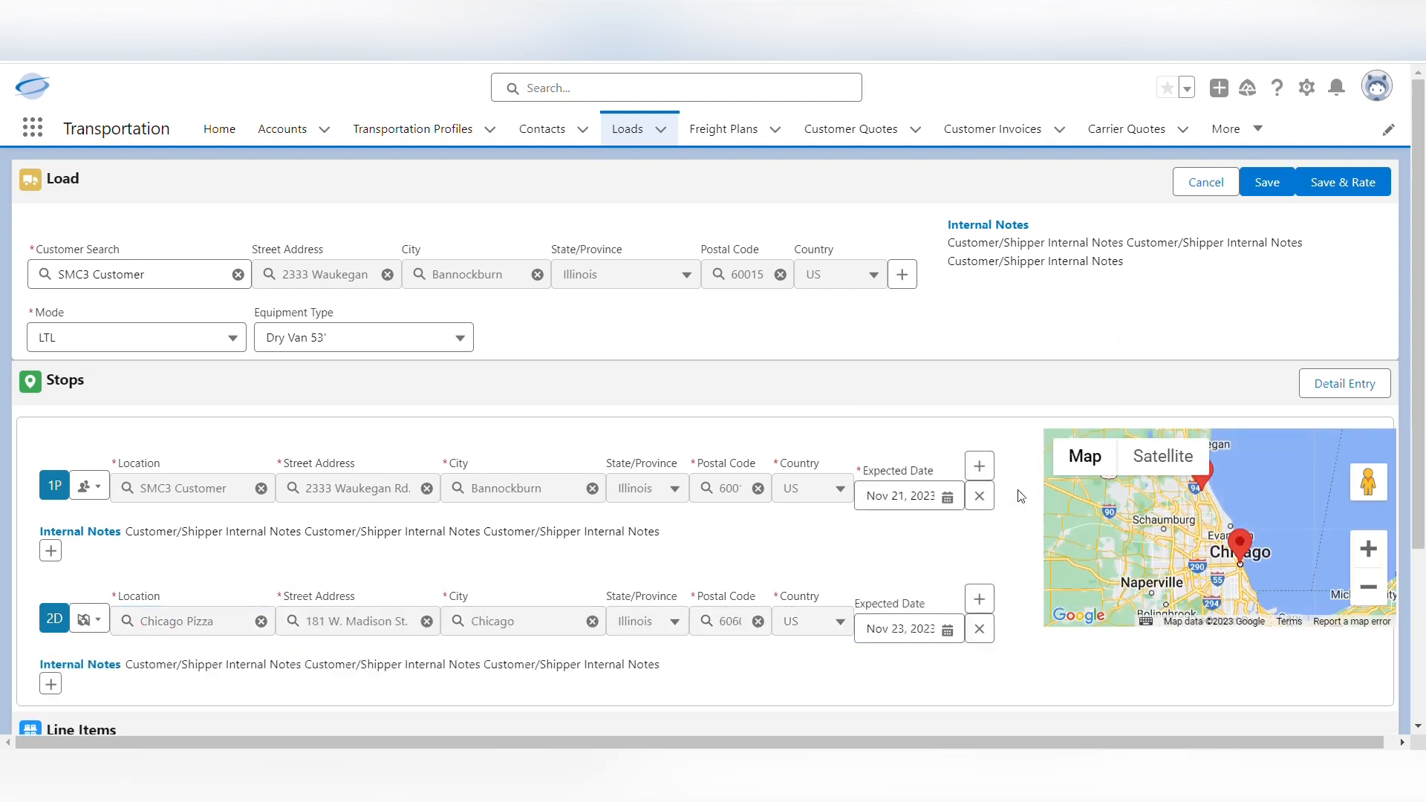
Describe the load's line item as Pizza, with a weight of 800 lbs and a handling unit count of 4
scroll(436, 547, down, 3)
scroll(459, 550, down, 1)
click(535, 577)
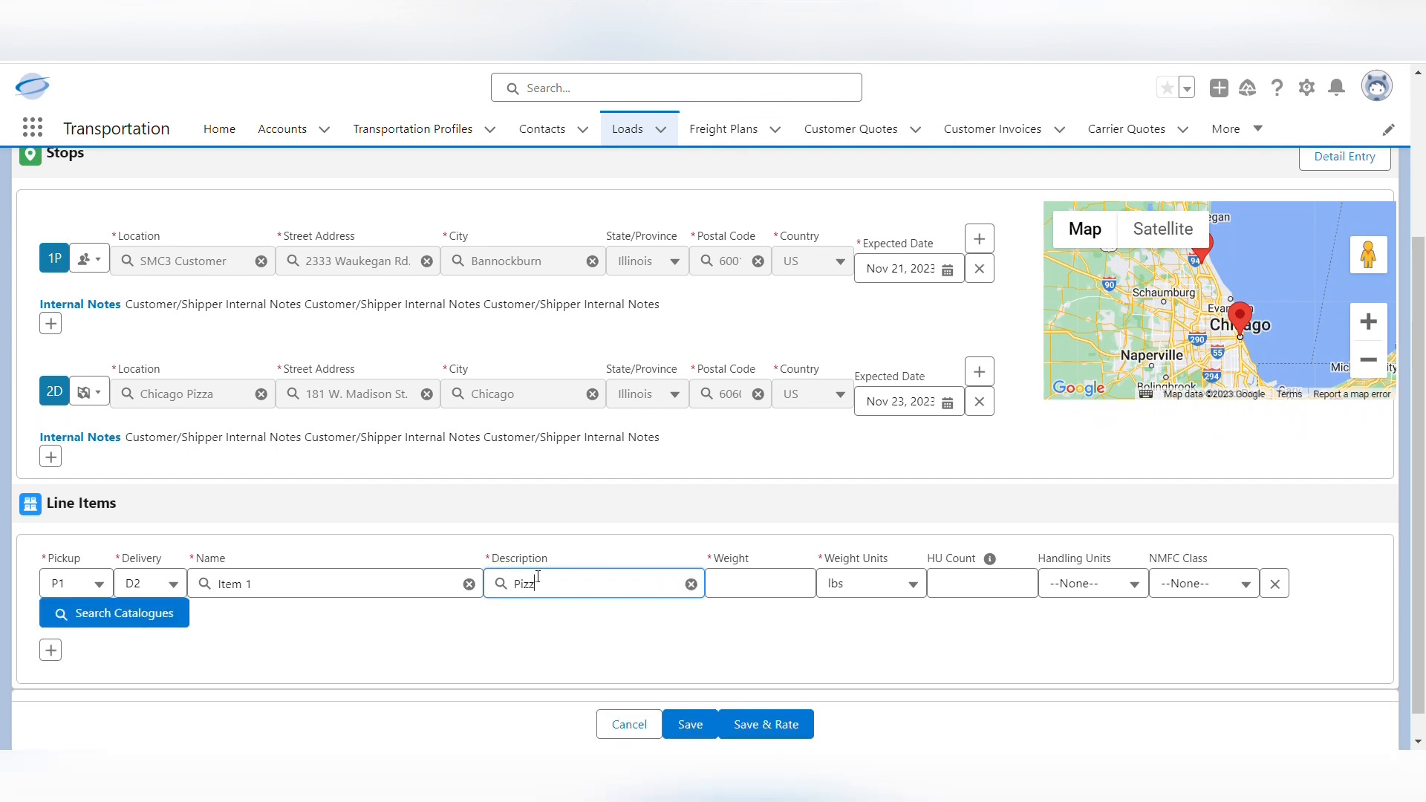
click(738, 586)
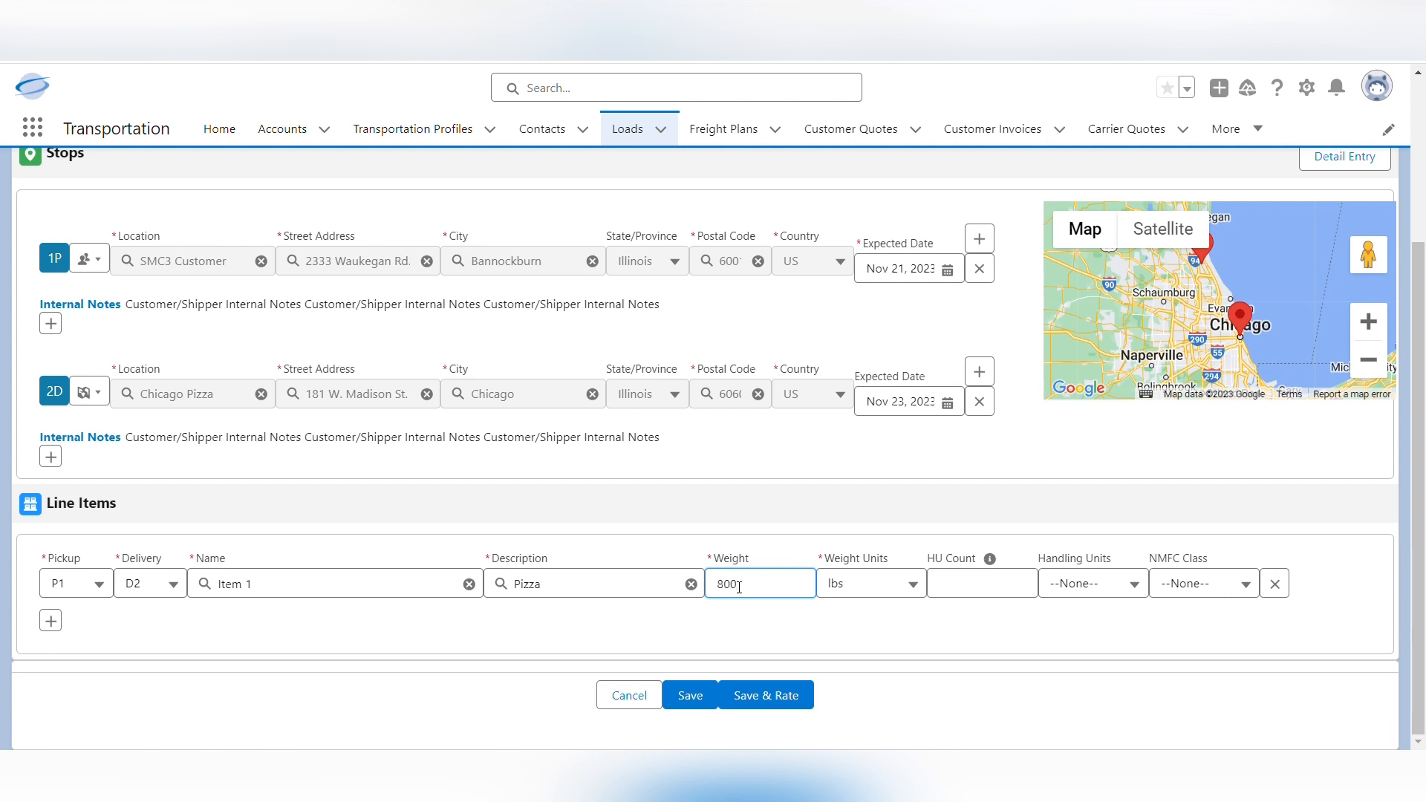
click(977, 593)
Set the line item's handling units to Pallets and its NMFC class to 125, and save and rate the load
click(1099, 594)
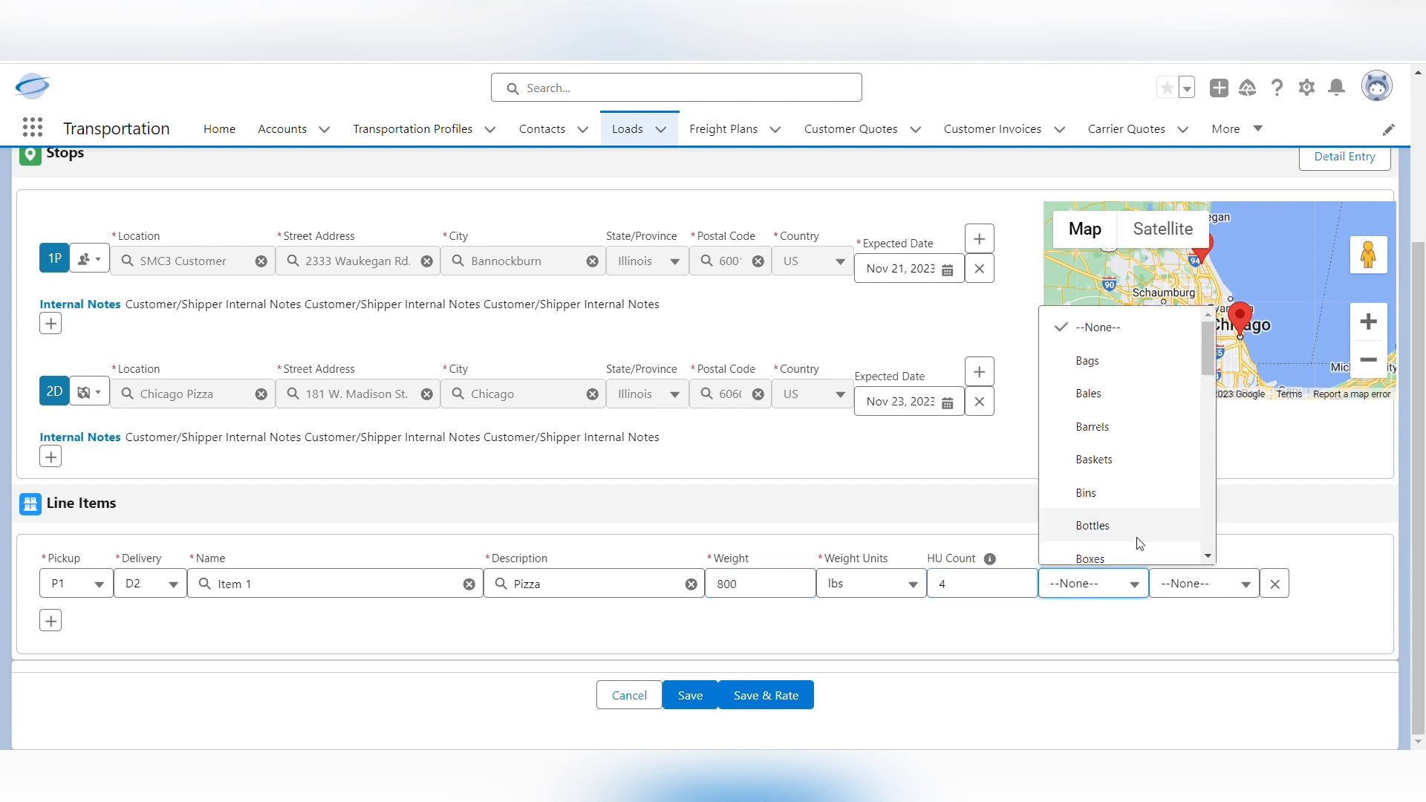
scroll(1136, 534, down, 3)
scroll(1140, 516, down, 3)
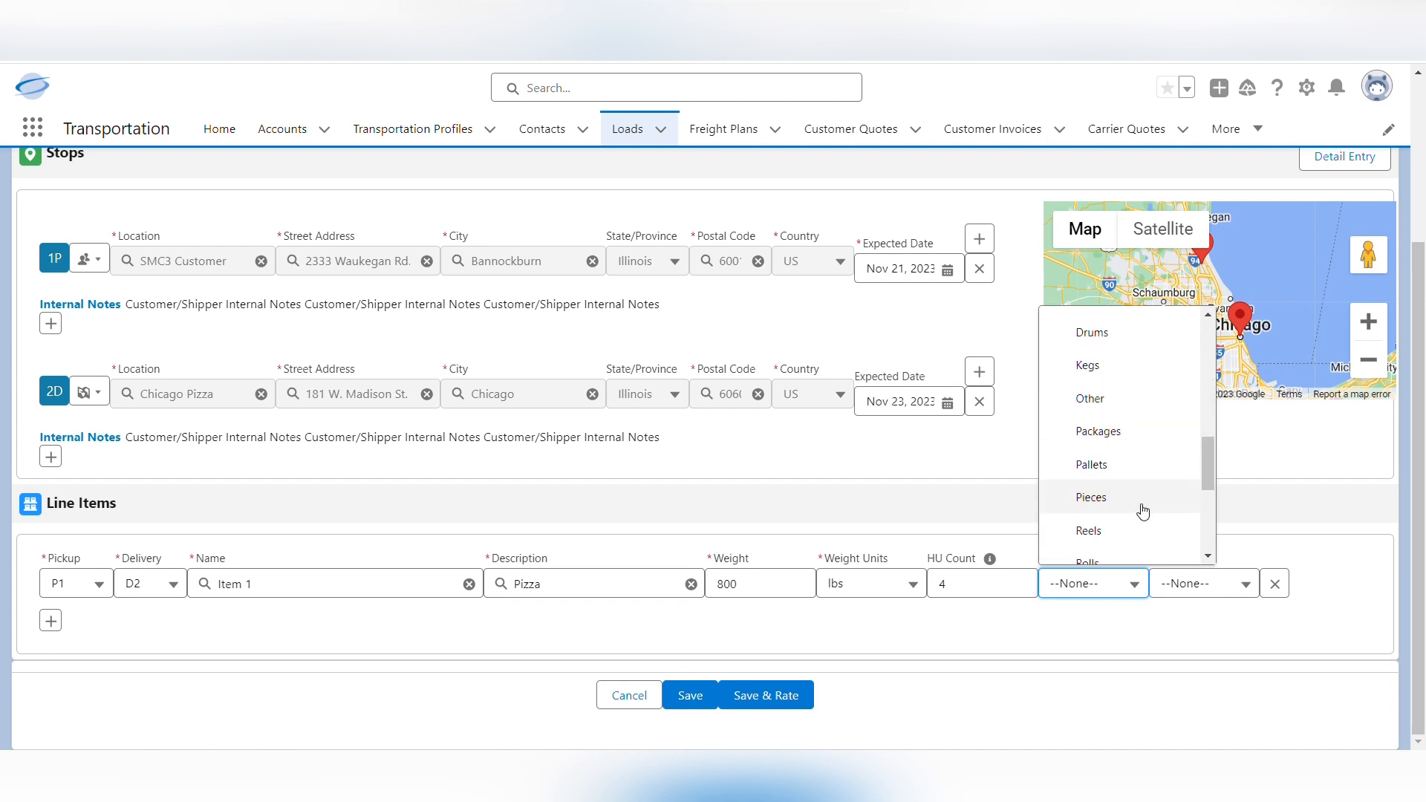
click(1124, 468)
click(1200, 587)
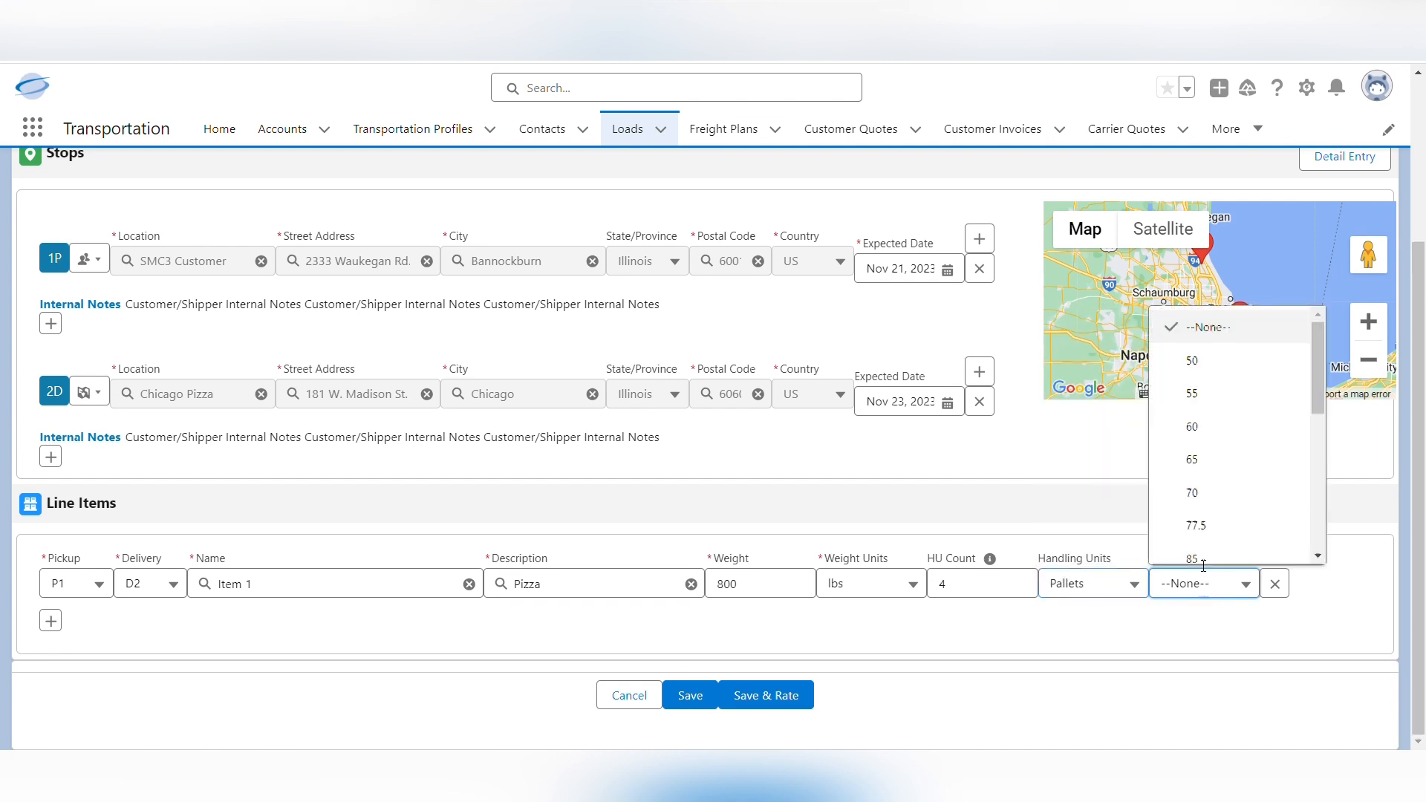
scroll(1207, 520, down, 3)
click(1213, 511)
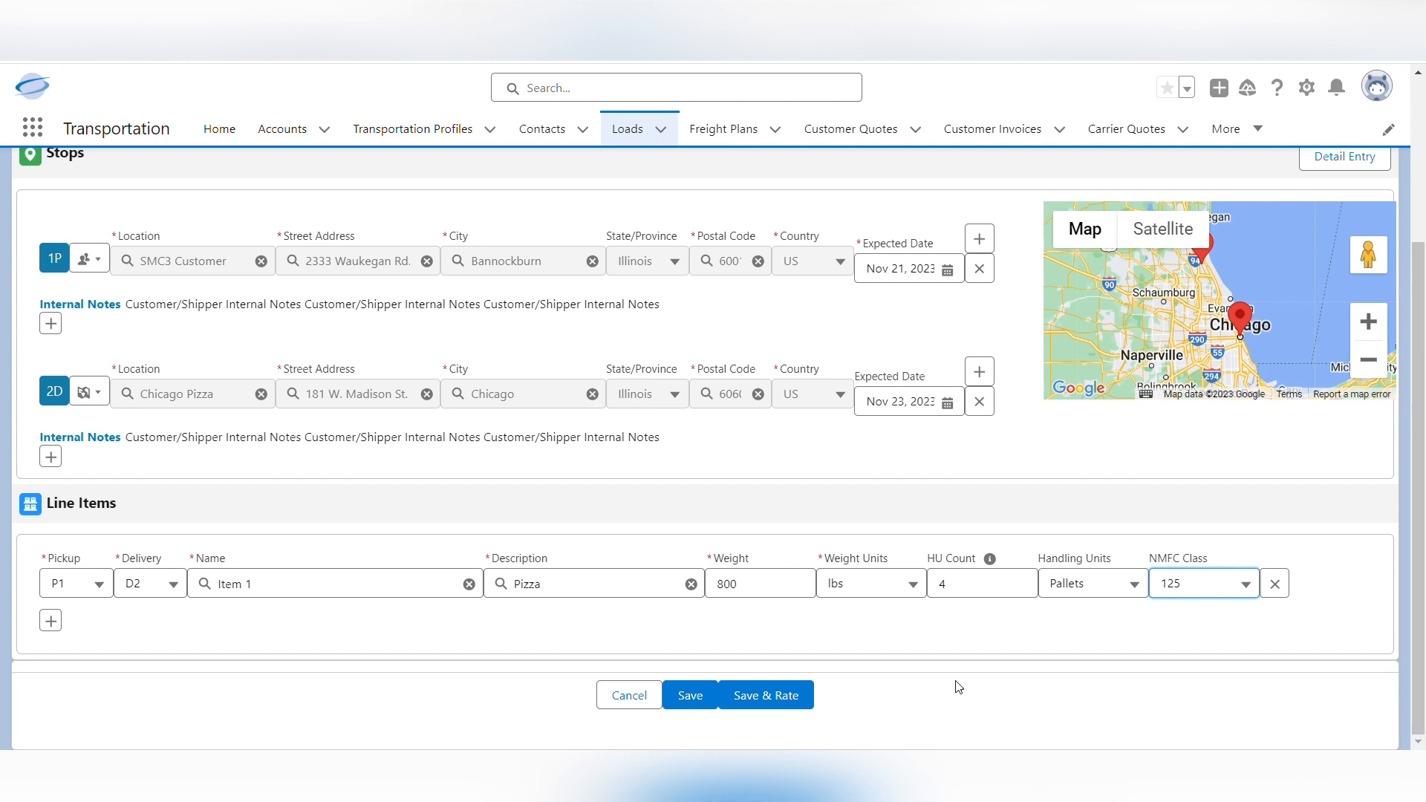
click(794, 700)
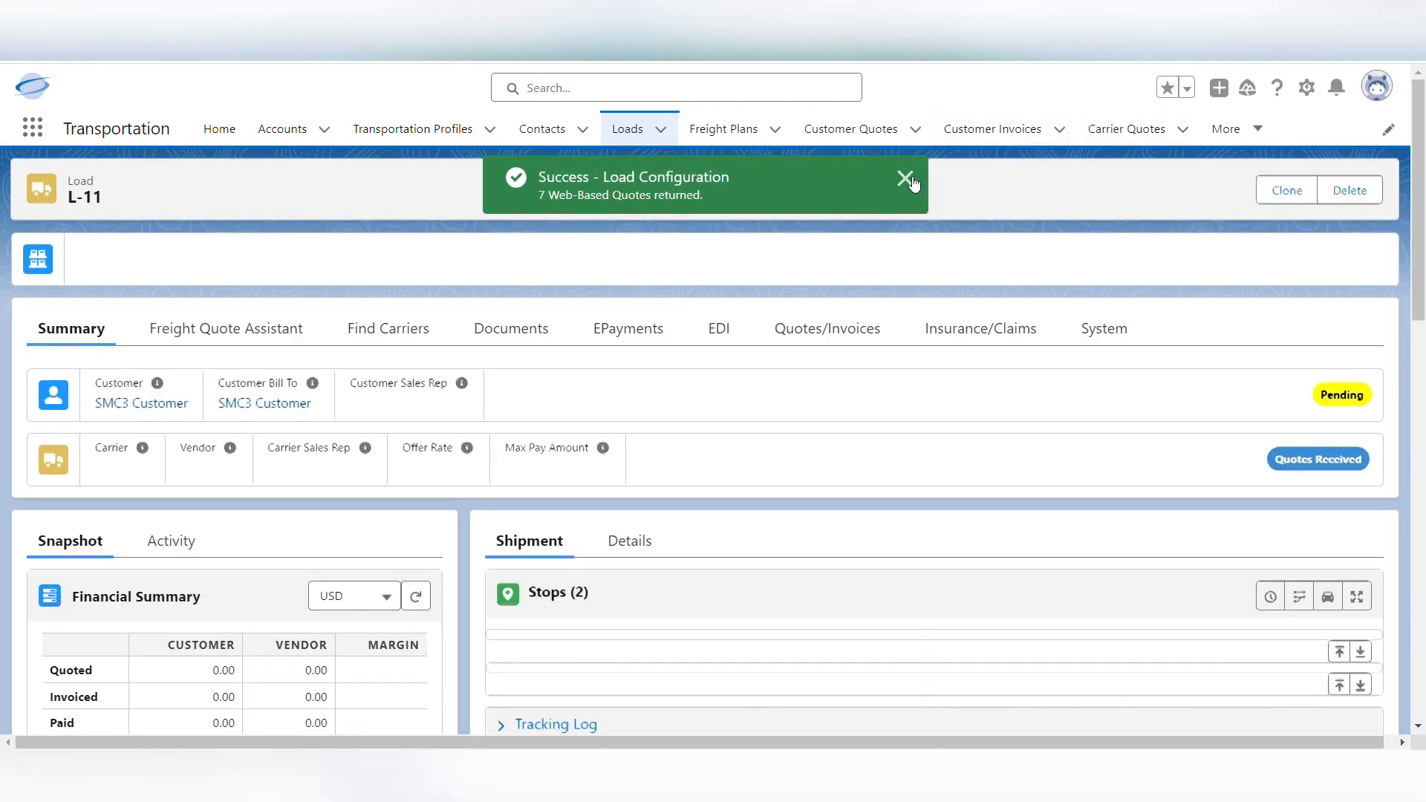
click(906, 178)
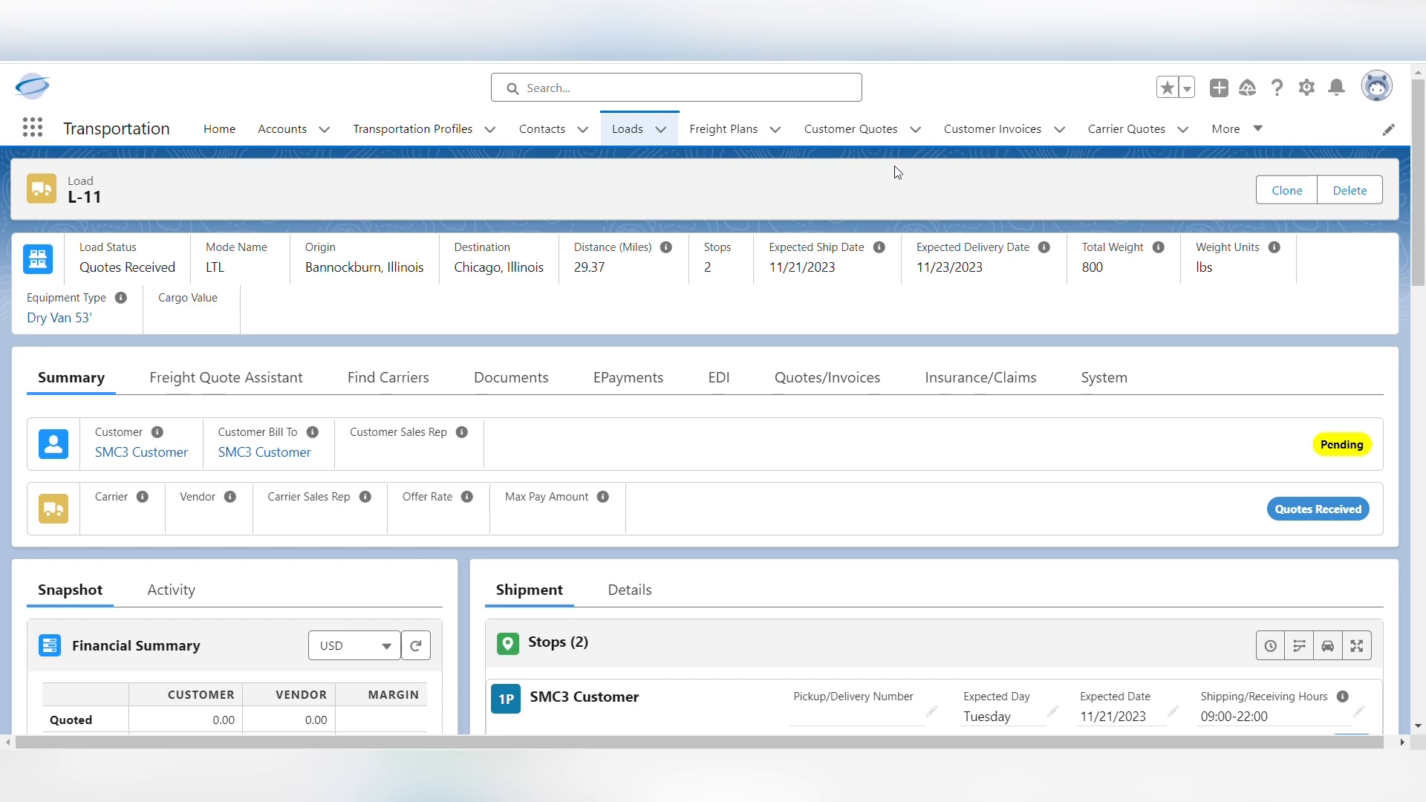
Review the carrier quotes returned for the new load among its quotes and invoices
scroll(574, 358, down, 3)
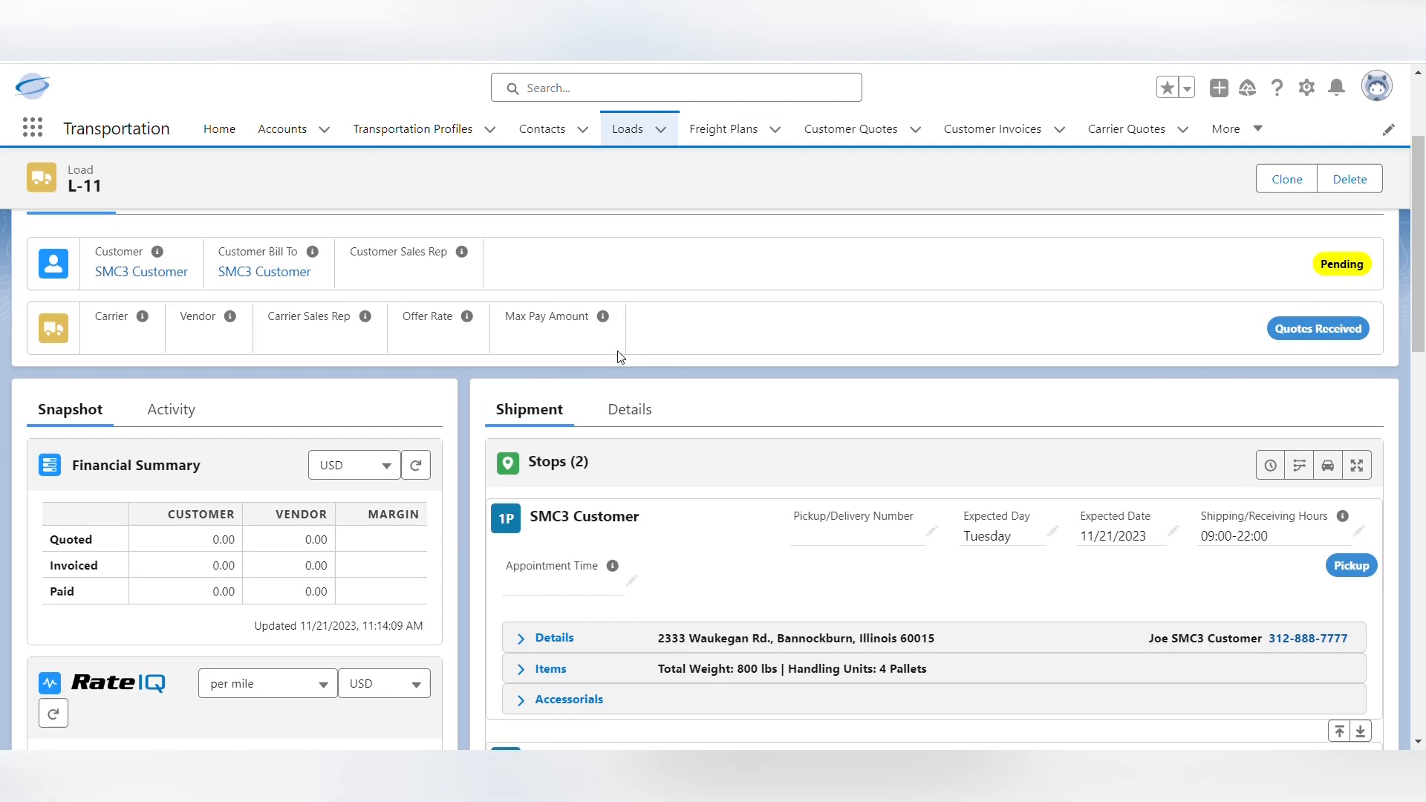
scroll(838, 348, up, 1)
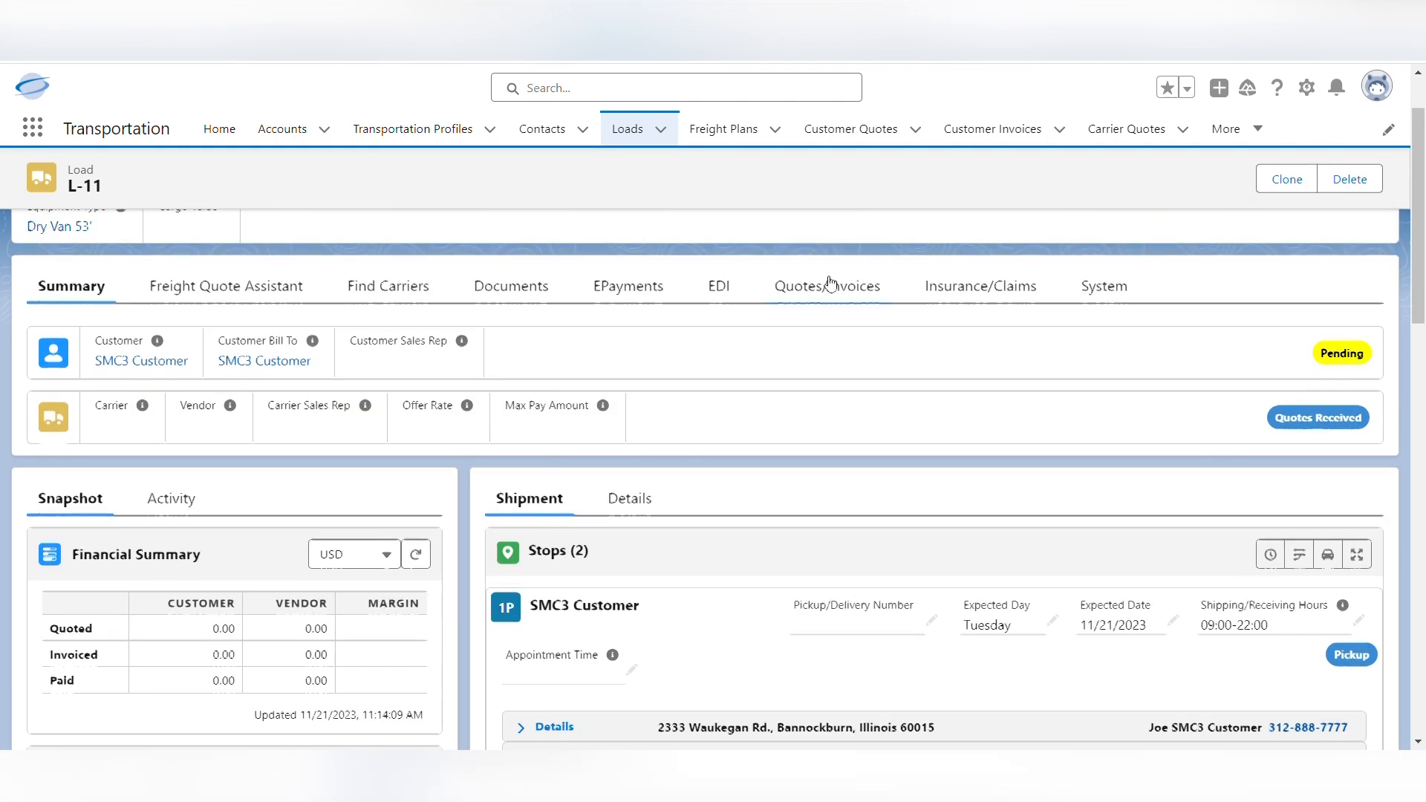
scroll(833, 300, up, 1)
click(828, 381)
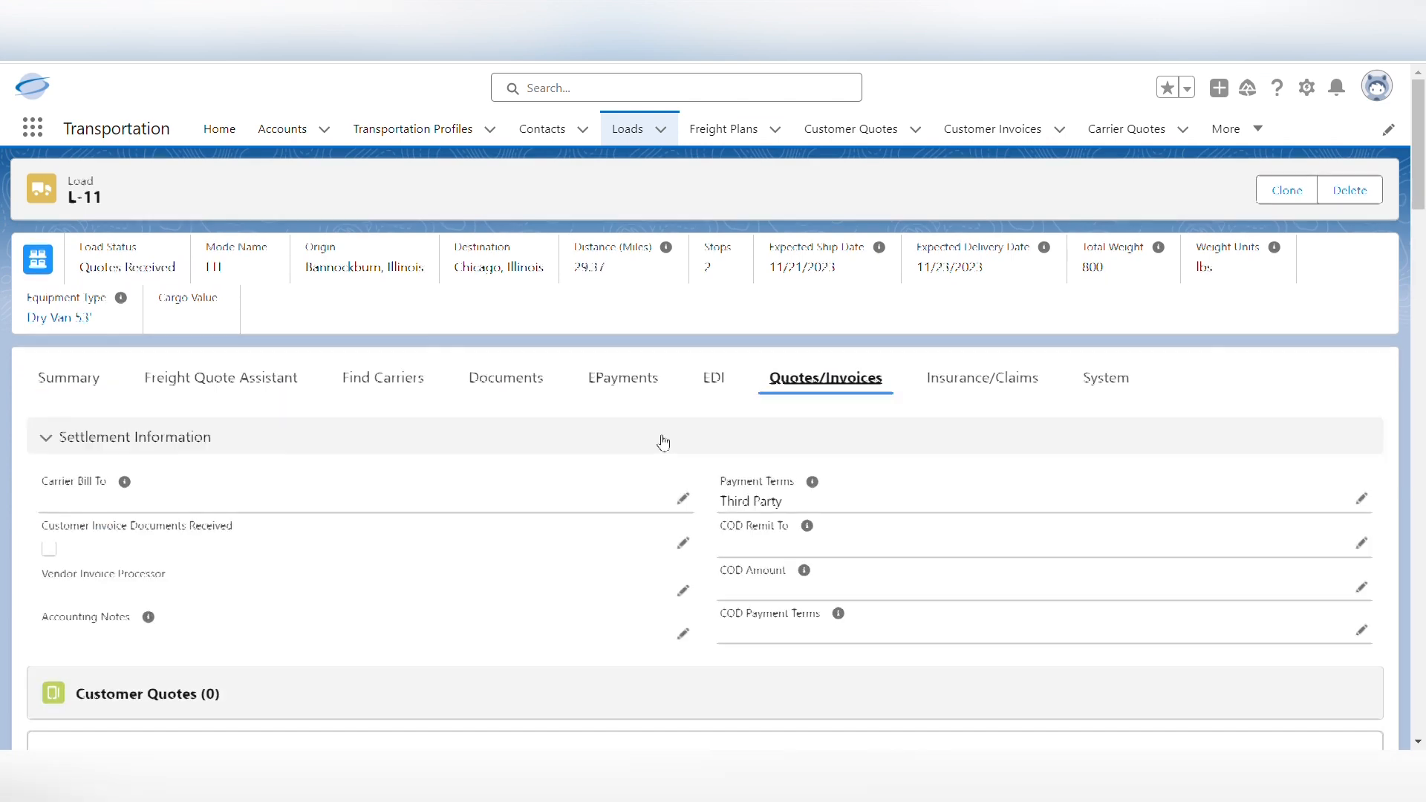
scroll(589, 433, down, 7)
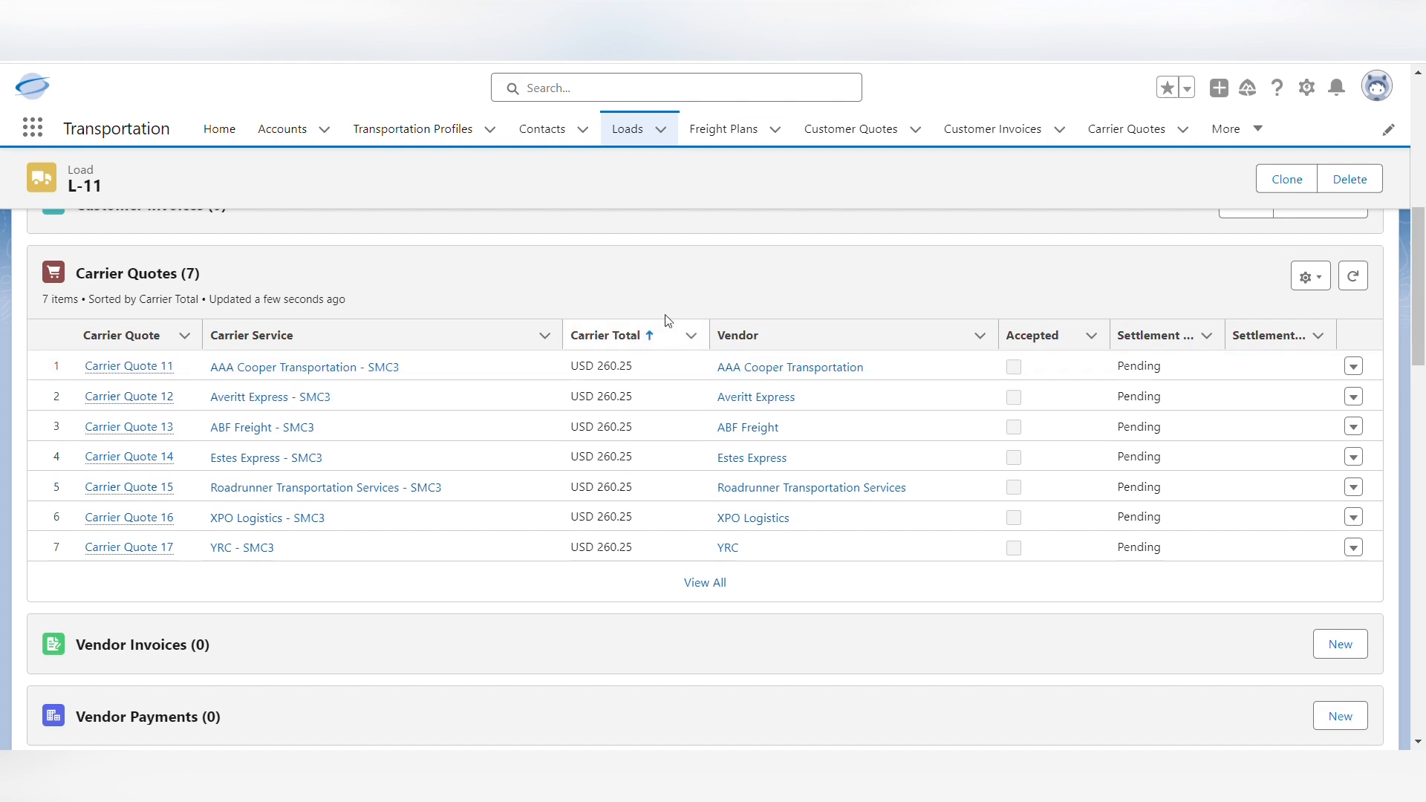
scroll(718, 331, up, 8)
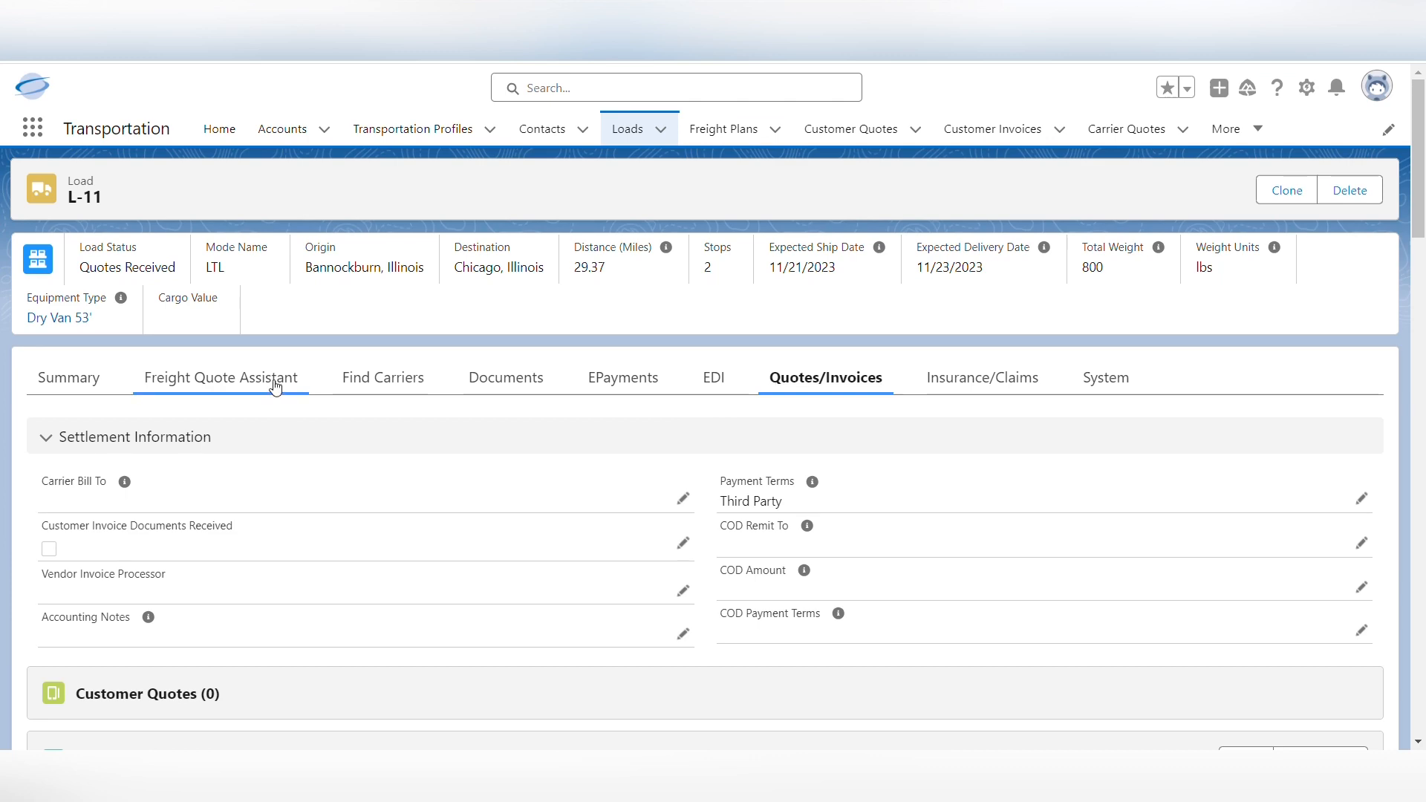
Compare the new load's carrier quotes in the Freight Quote Assistant by total and transit time, and return to its summary
click(282, 381)
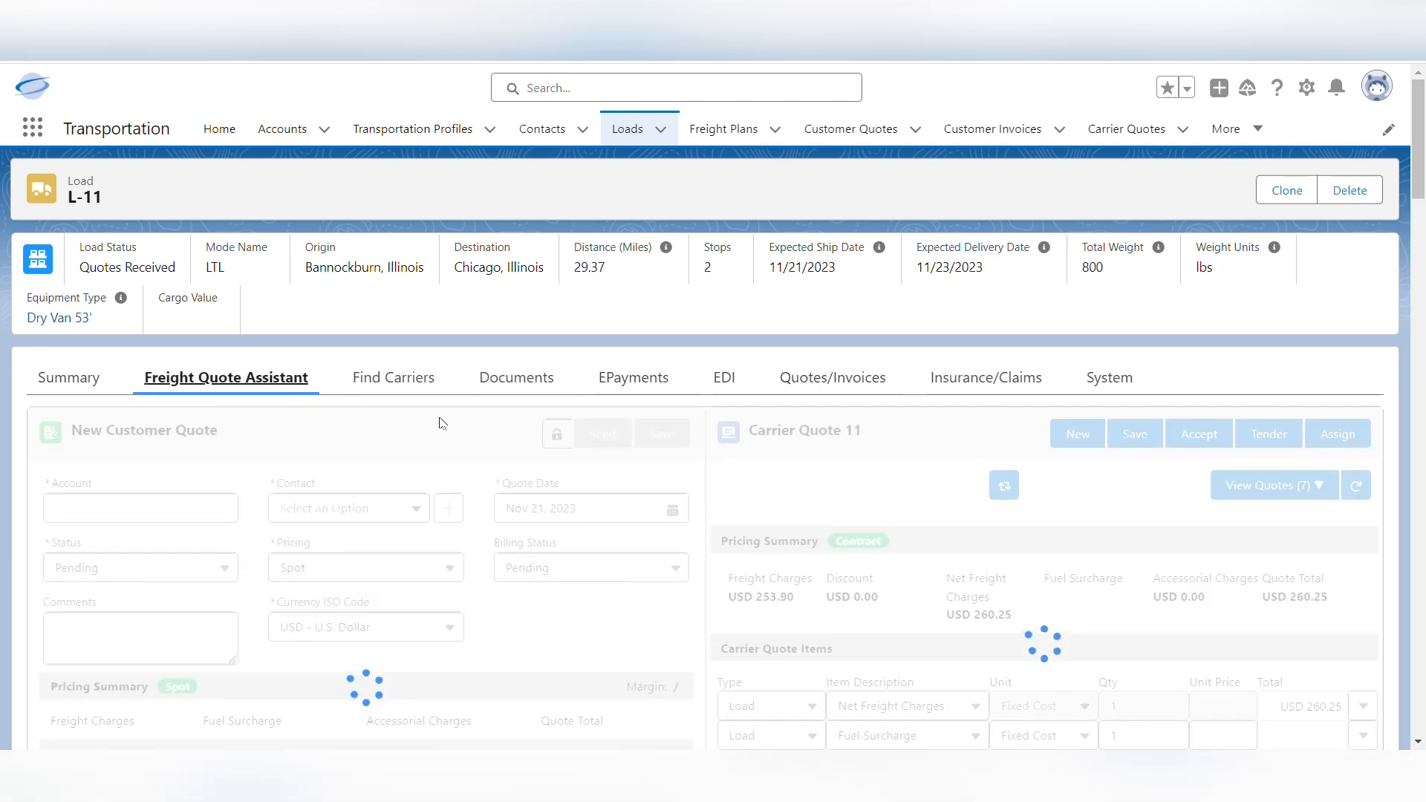
scroll(750, 446, down, 1)
scroll(750, 424, down, 1)
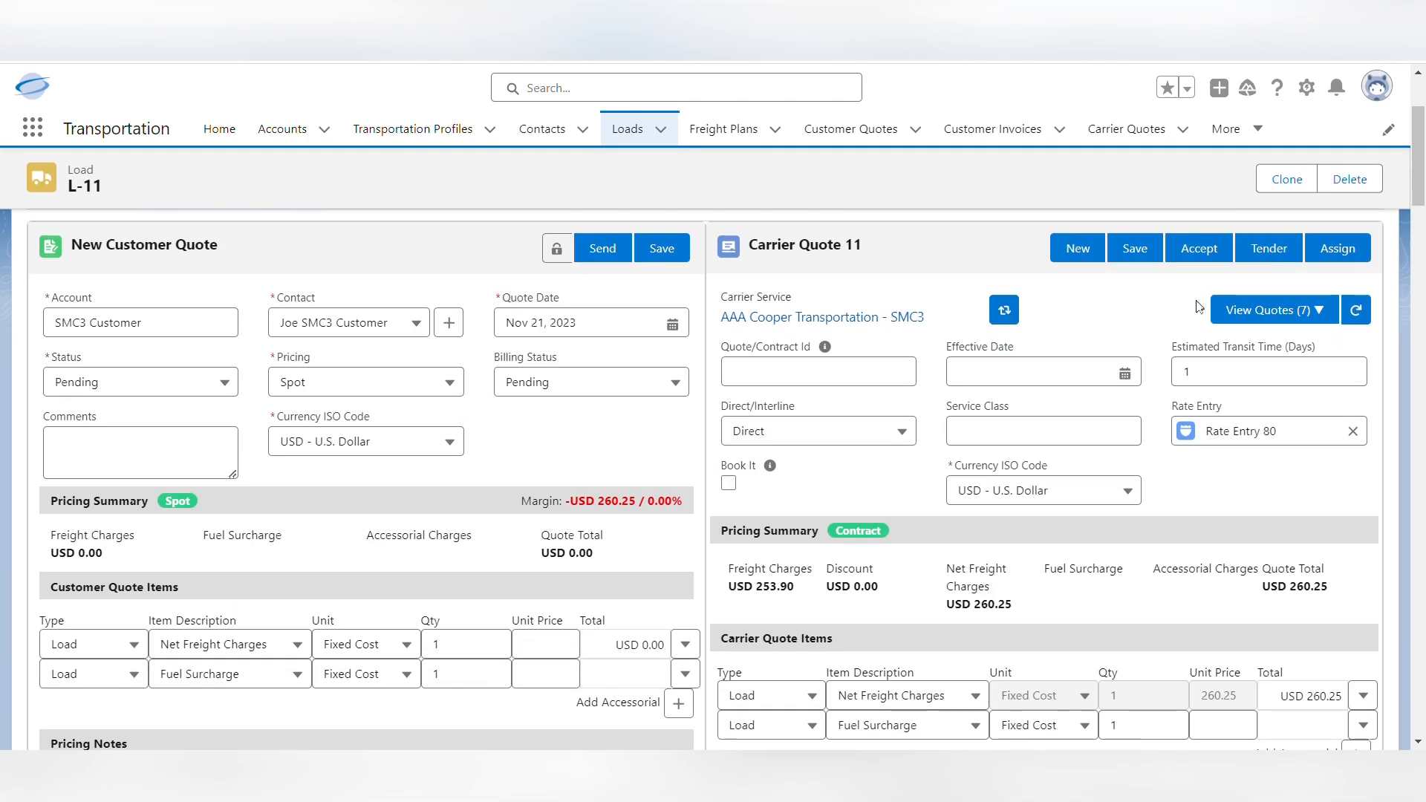
click(1330, 314)
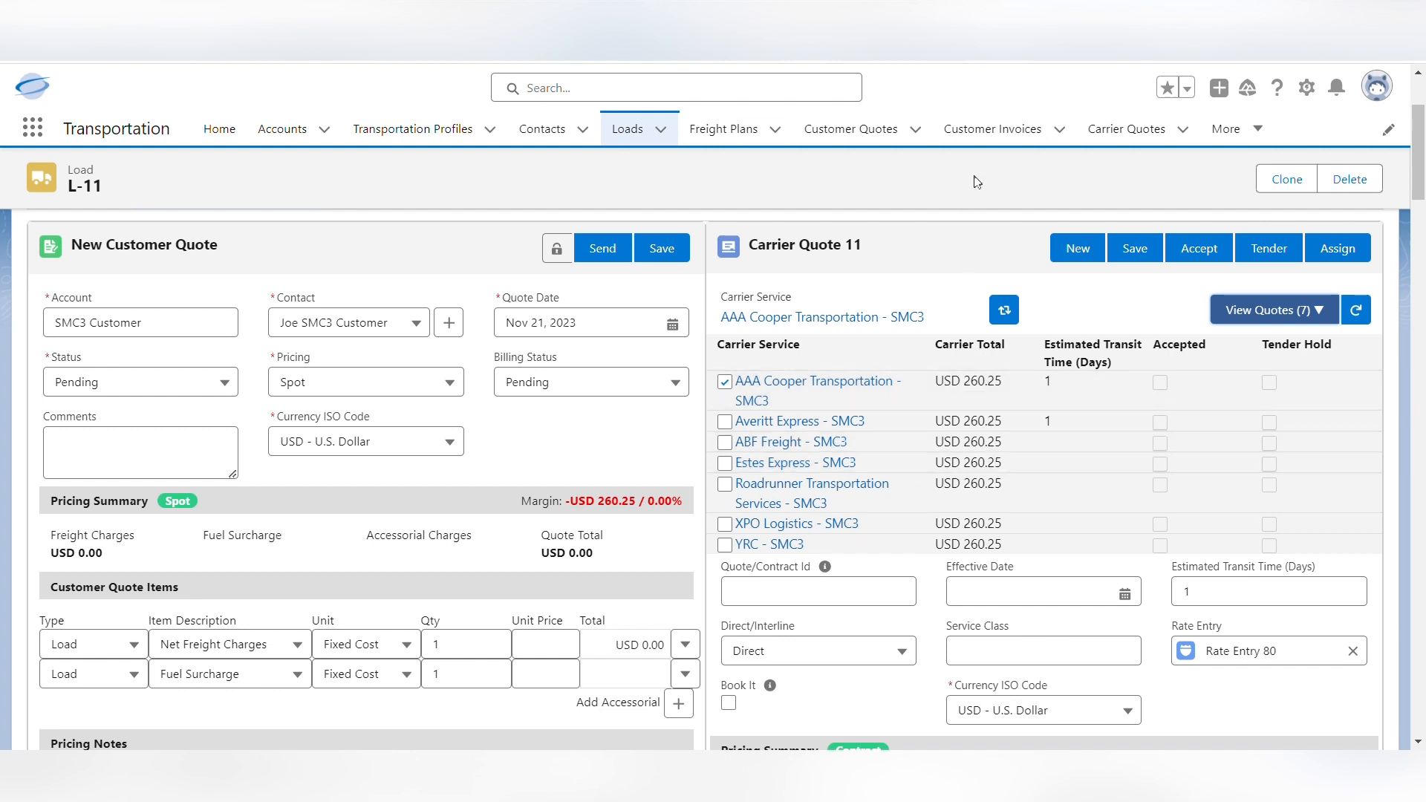
scroll(1008, 167, up, 1)
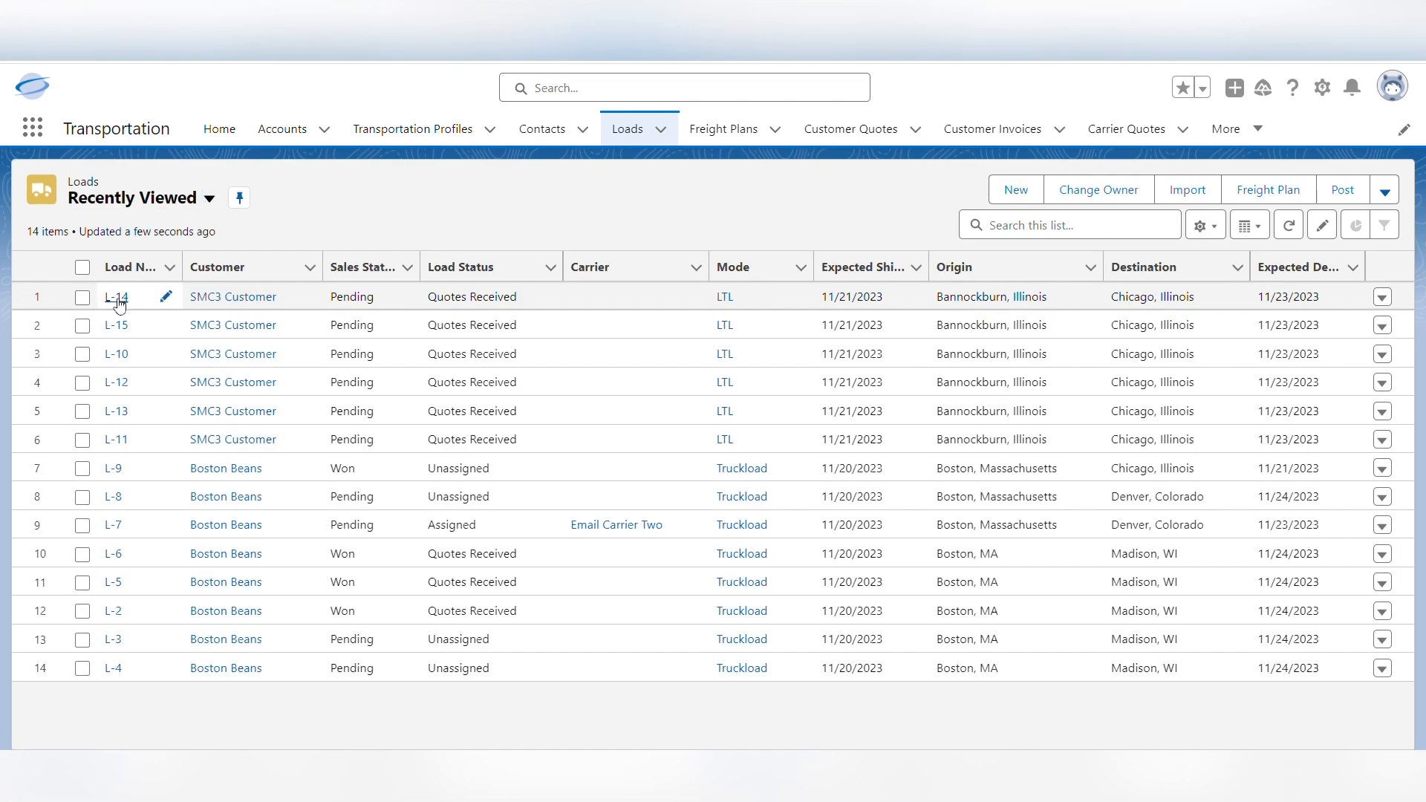
click(117, 297)
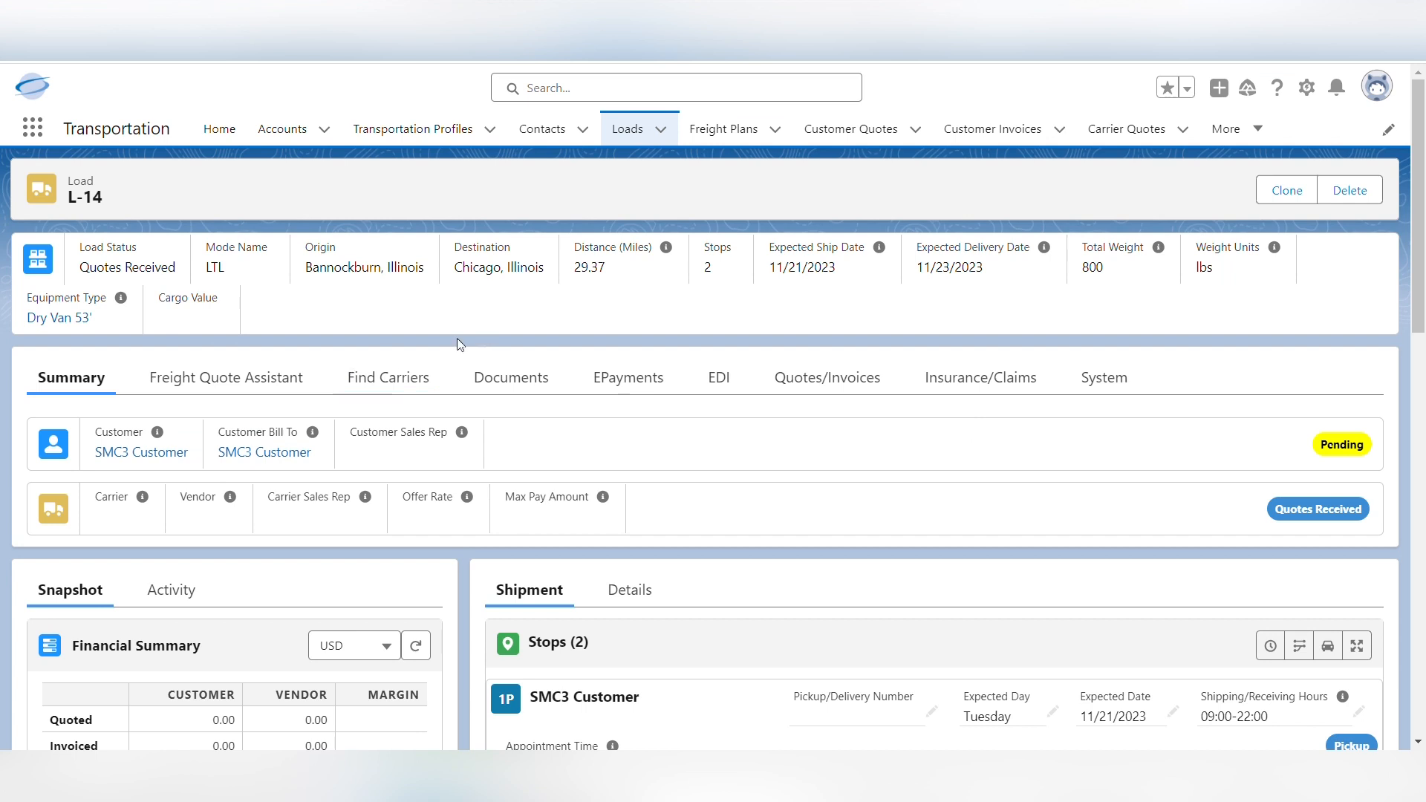
Clone load L-14 into 2 copies with the Save & Rate option enabled
click(1279, 191)
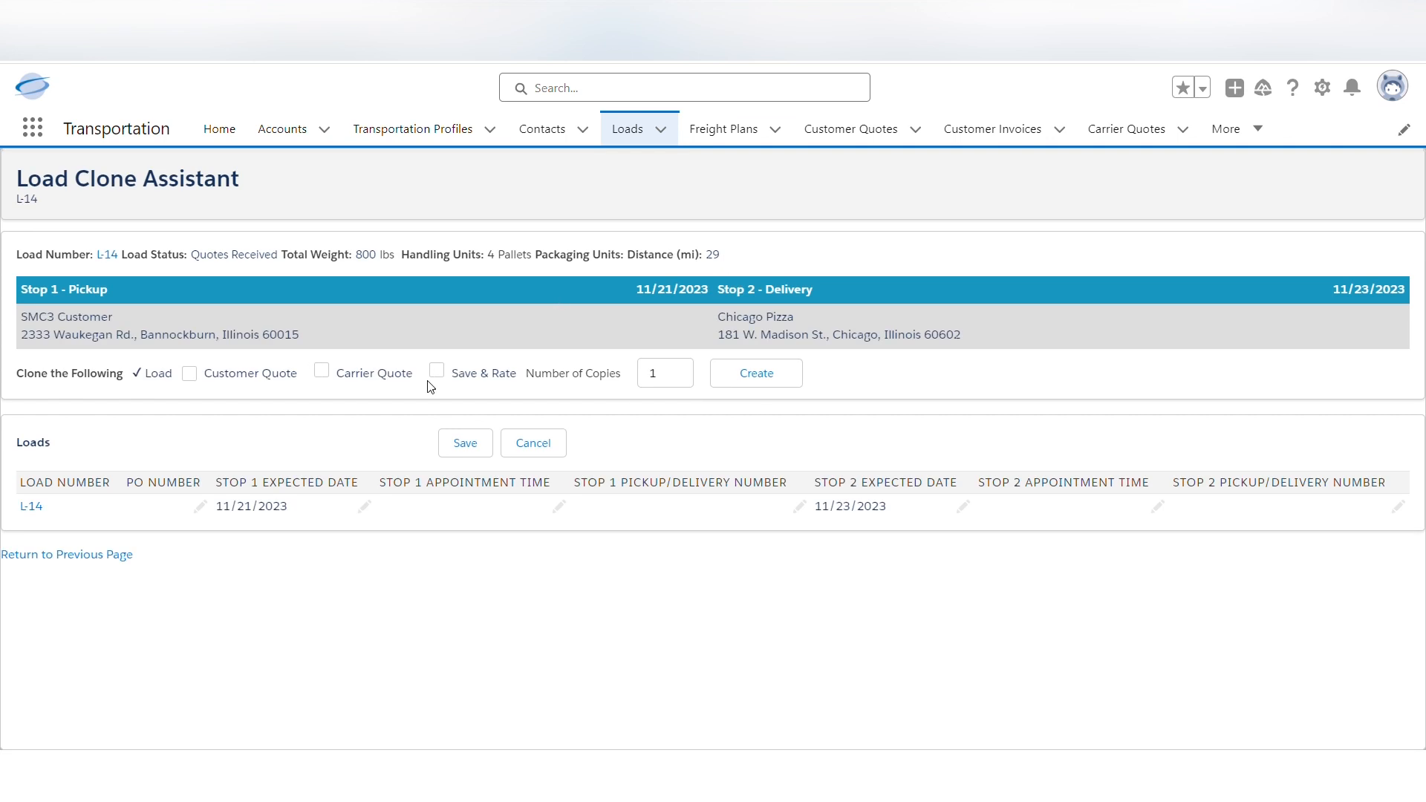
click(436, 371)
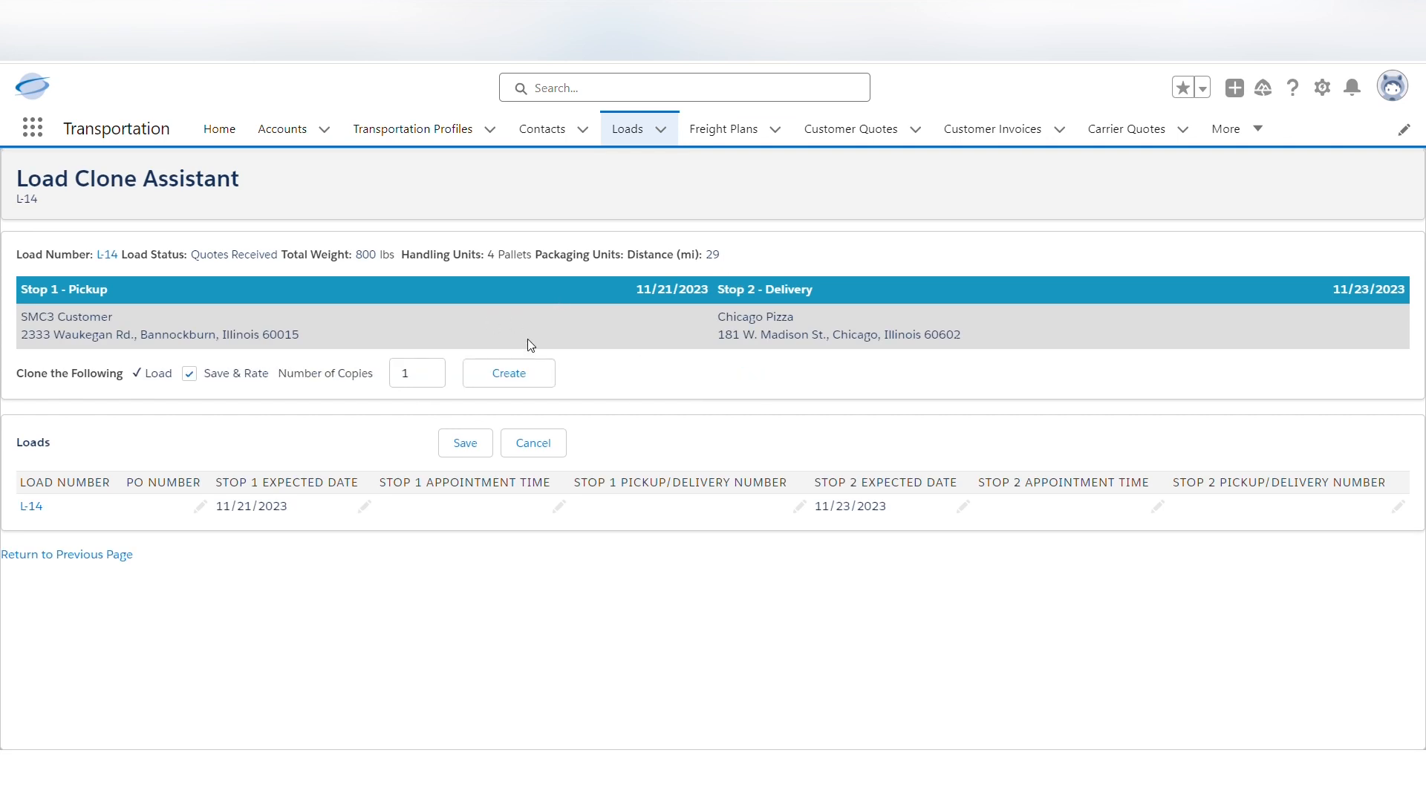
drag(420, 376, 397, 382)
click(507, 378)
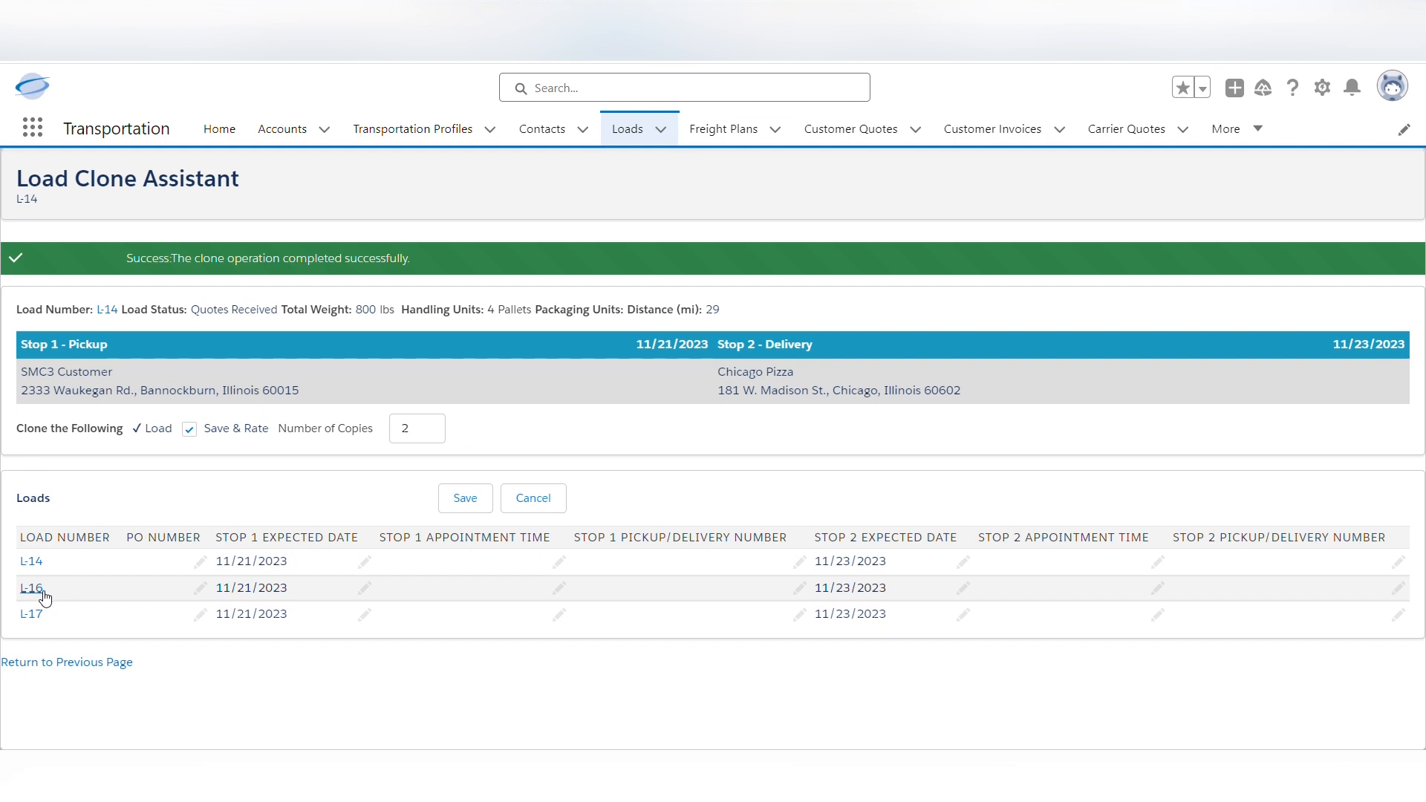
Open the cloned load L-16 and compare its carrier quotes in the Freight Quote Assistant
click(31, 588)
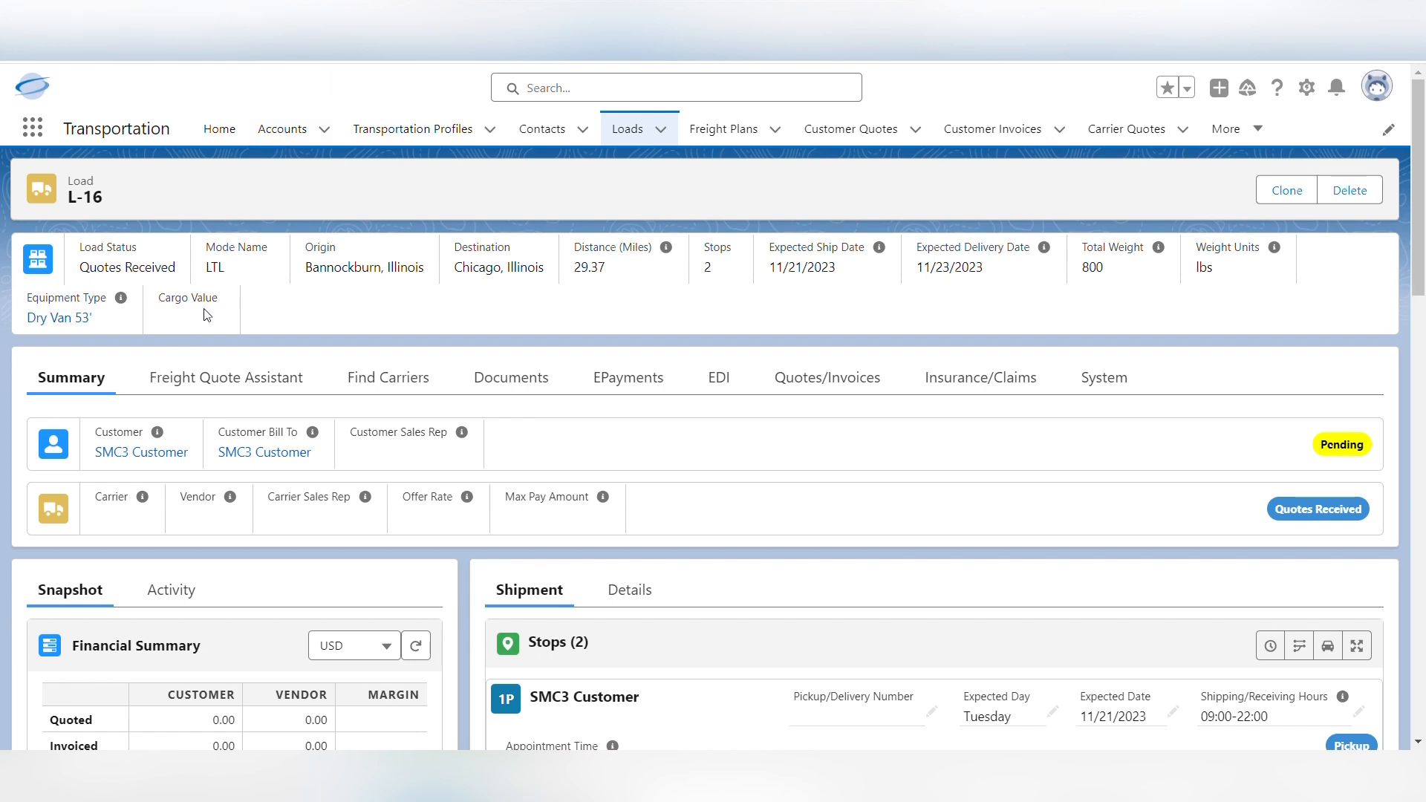
click(367, 376)
click(270, 381)
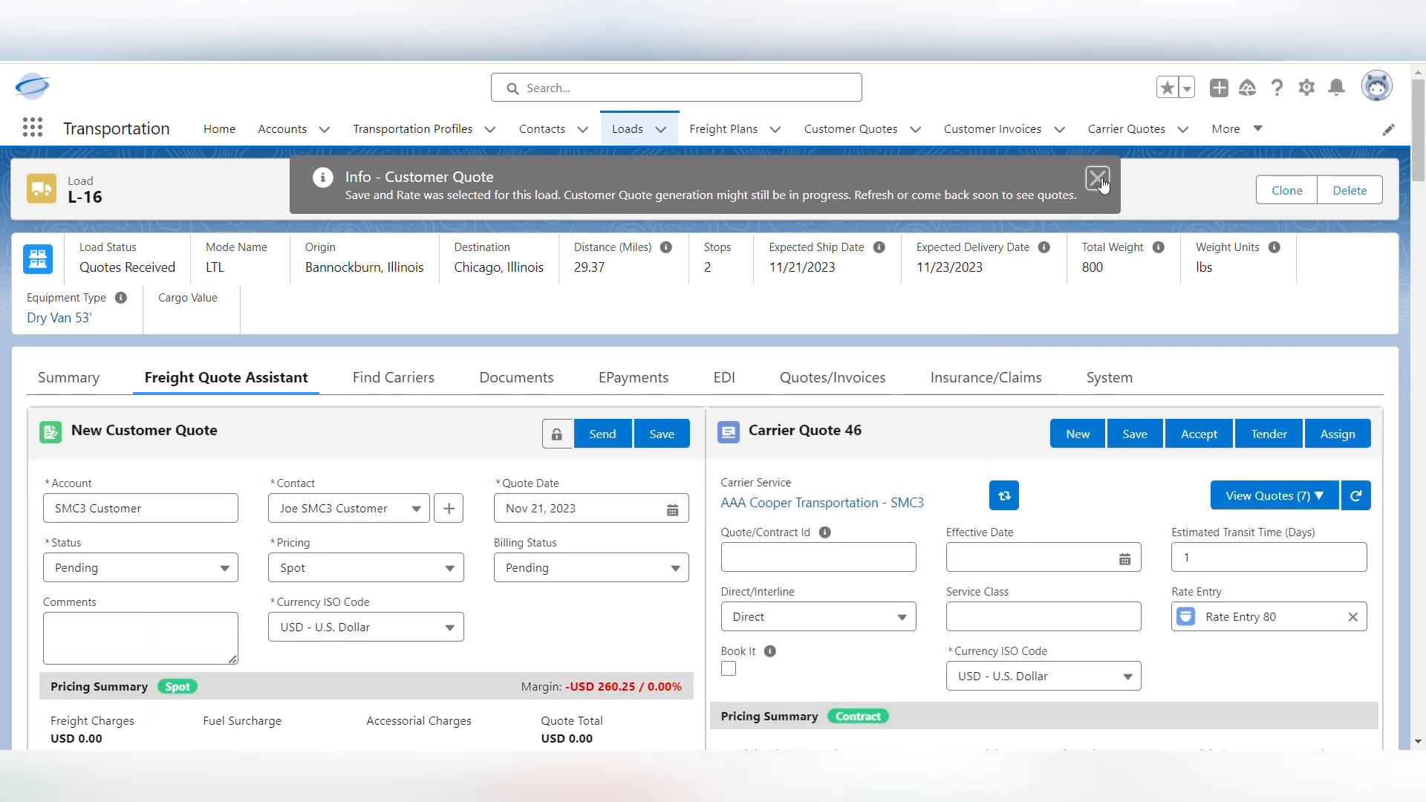
click(1098, 179)
scroll(1105, 193, down, 1)
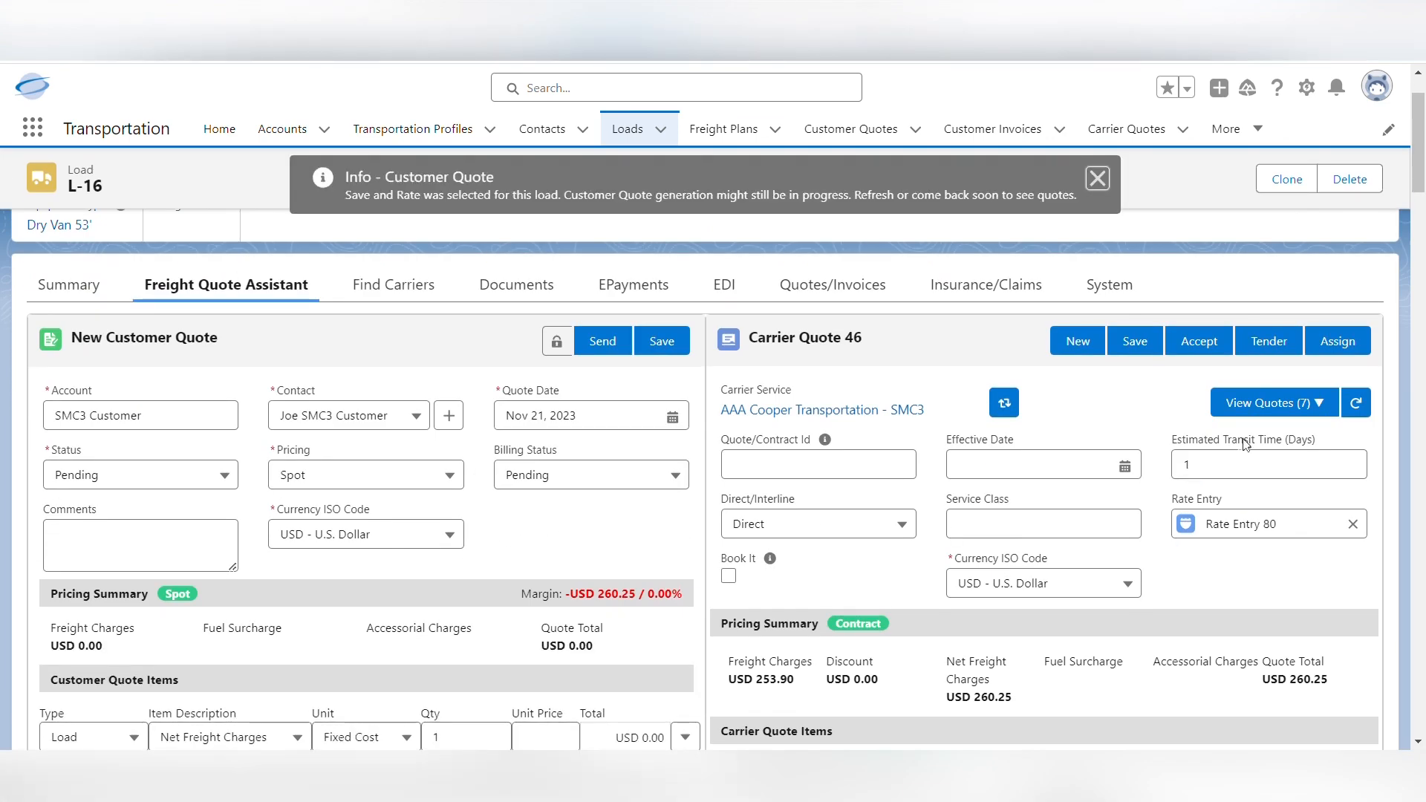
click(1098, 179)
click(1273, 402)
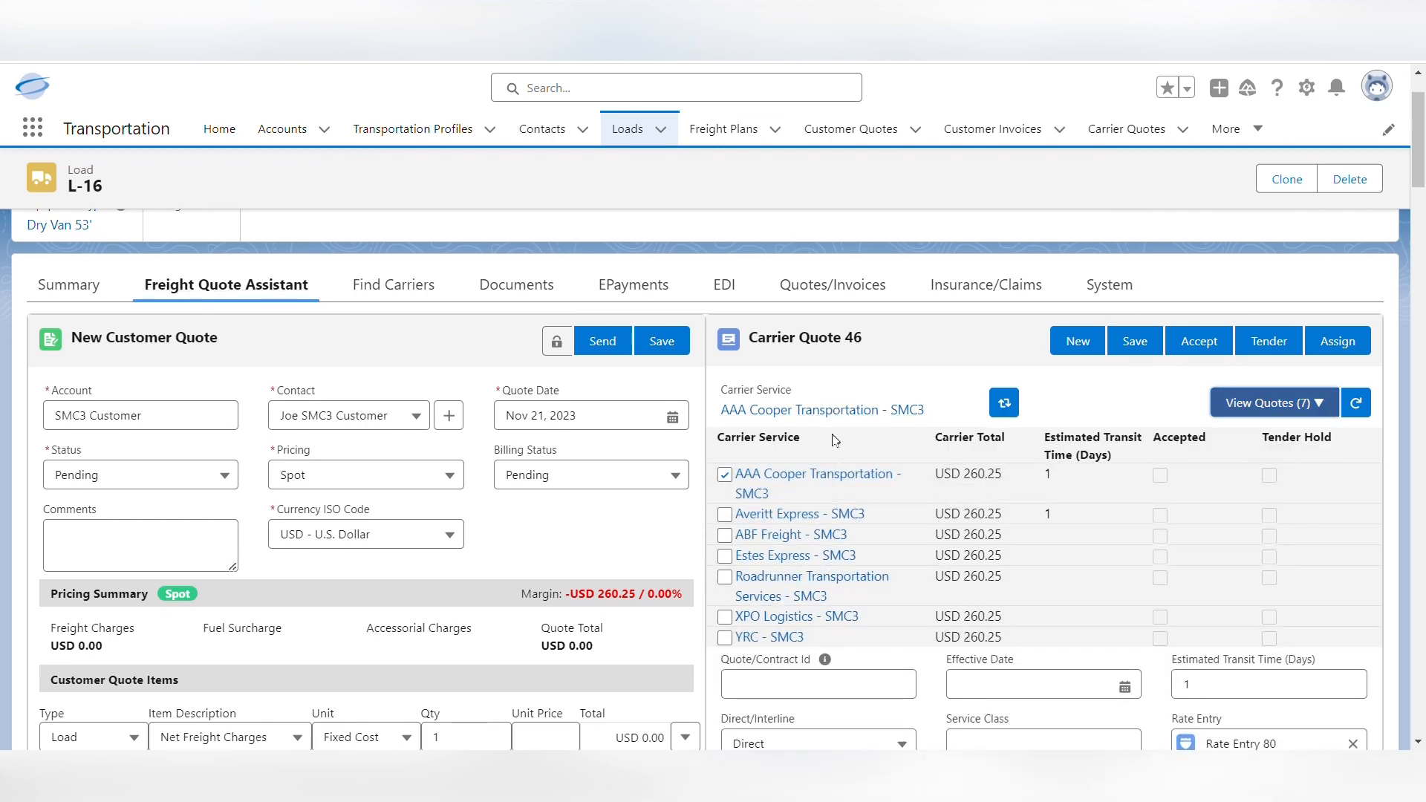
scroll(881, 416, down, 5)
scroll(882, 445, down, 3)
scroll(882, 475, up, 10)
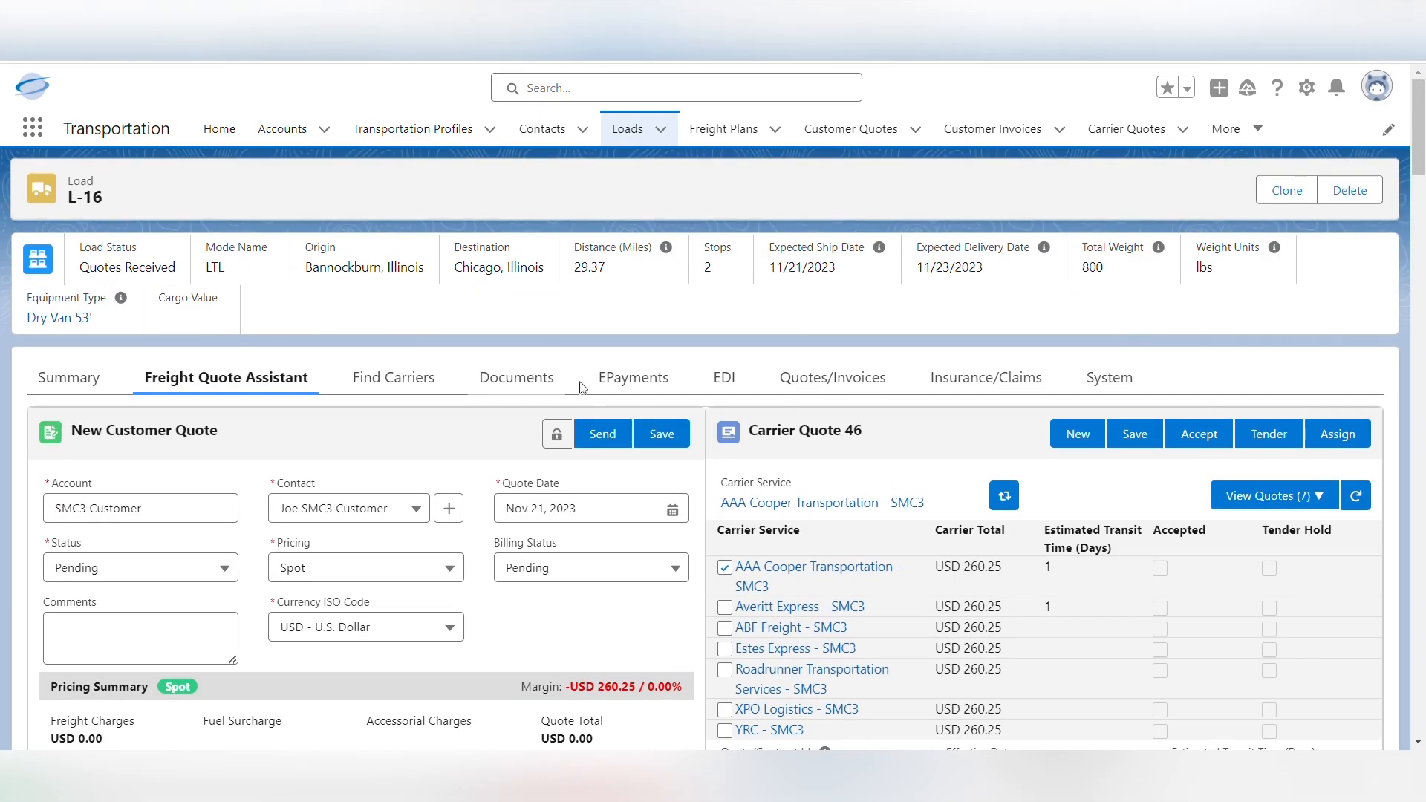
Check the carrier quotes listed among the quotes and invoices of cloned load L-16
click(786, 379)
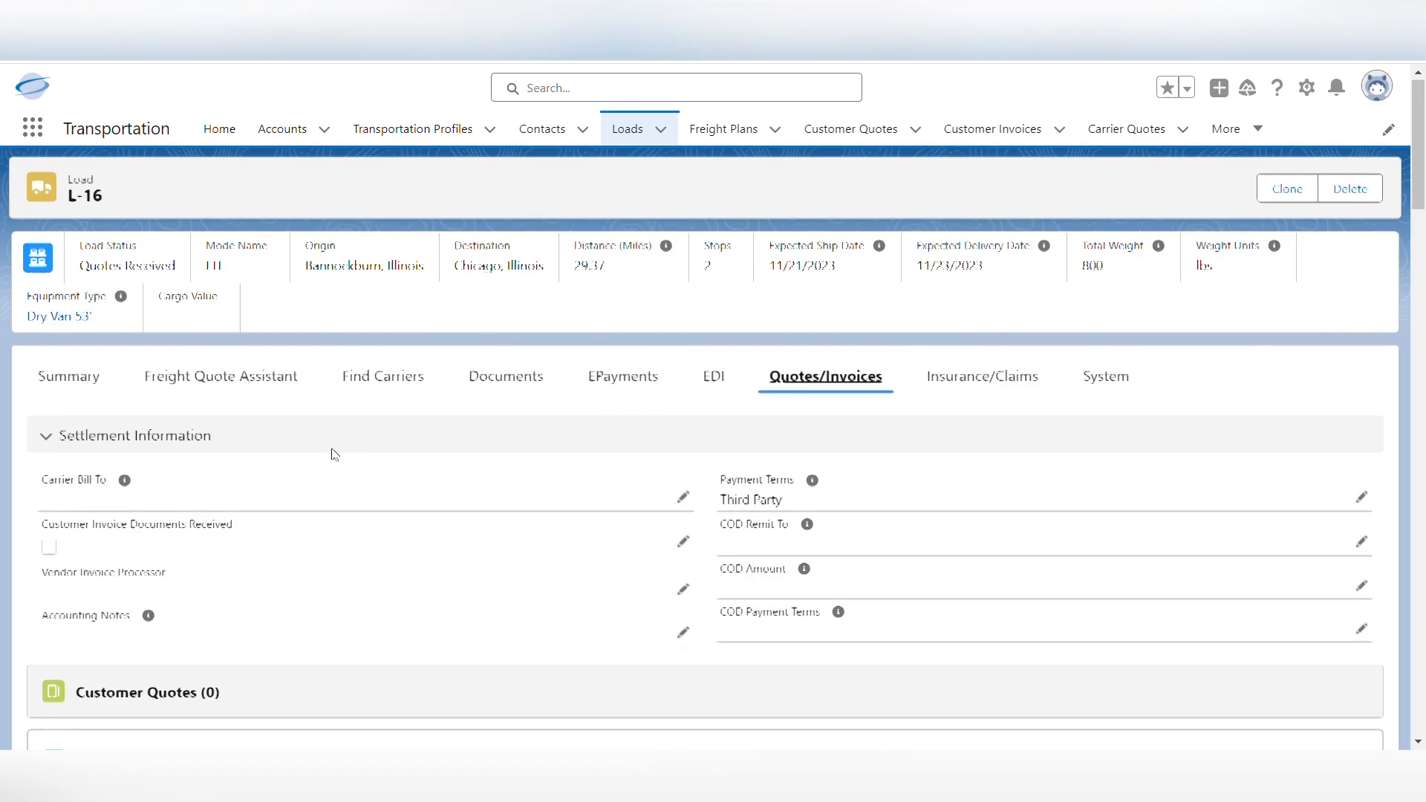
scroll(332, 455, down, 9)
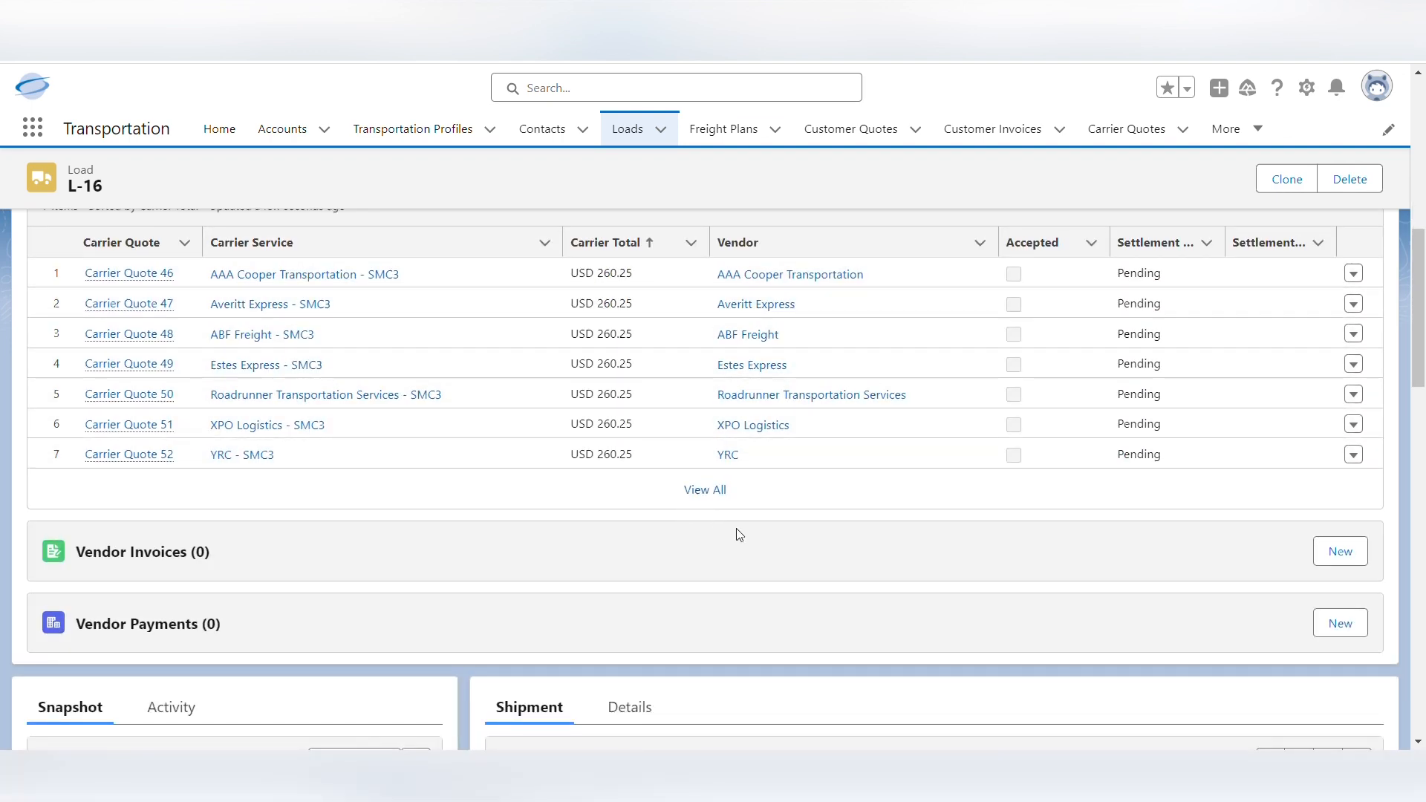
scroll(810, 631, up, 10)
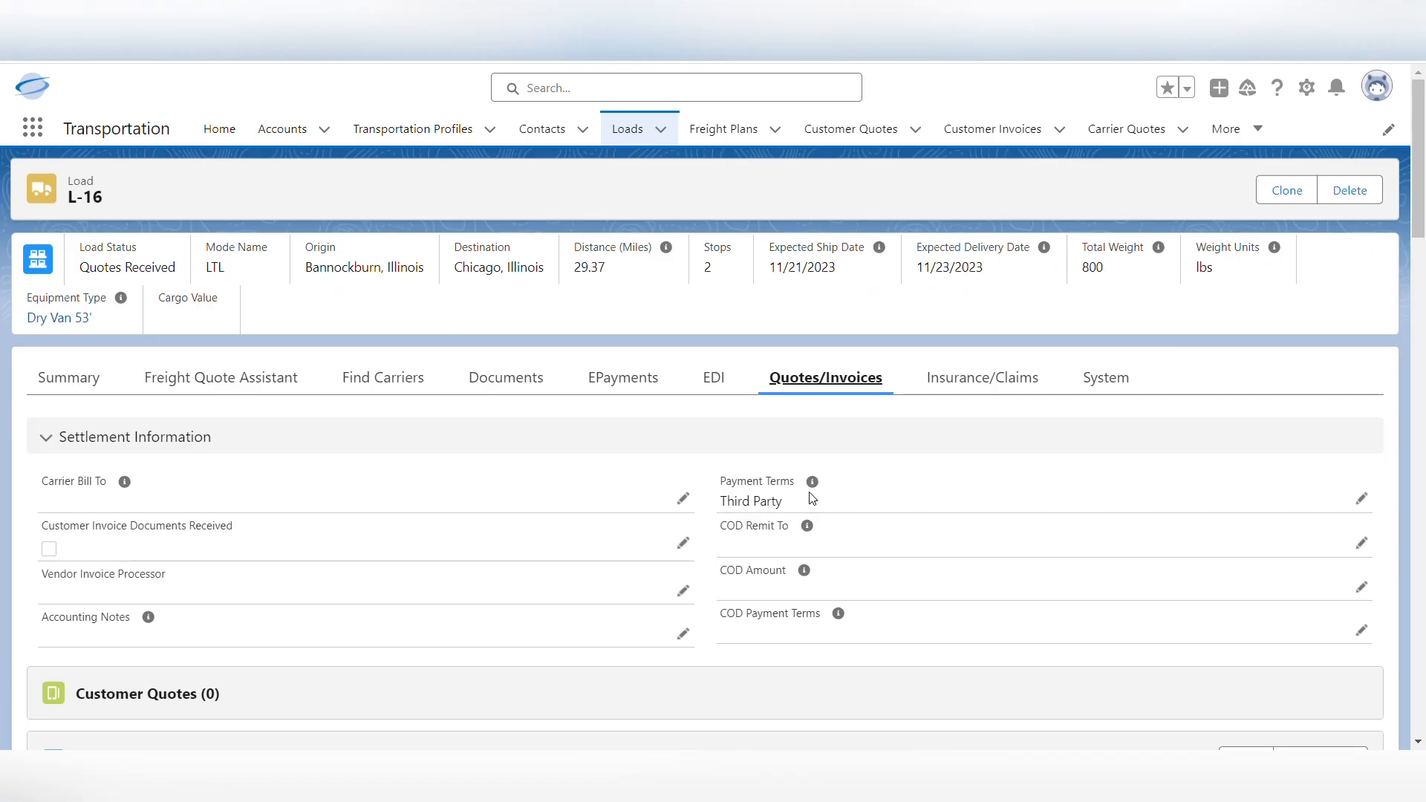
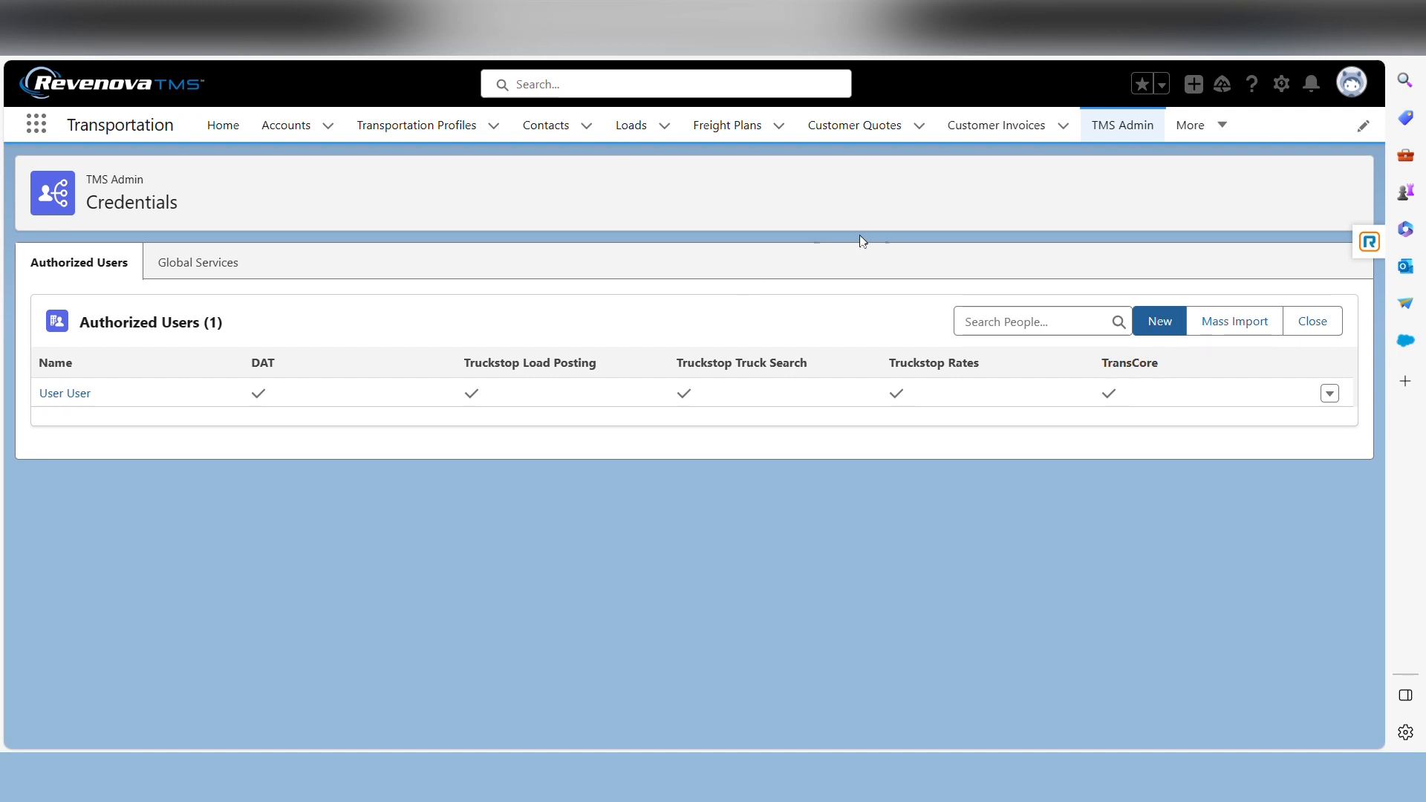
Mass import user credentials in the TMS Admin Credentials page from the file CredentialsUploadFormat Example 3.csv
click(1125, 132)
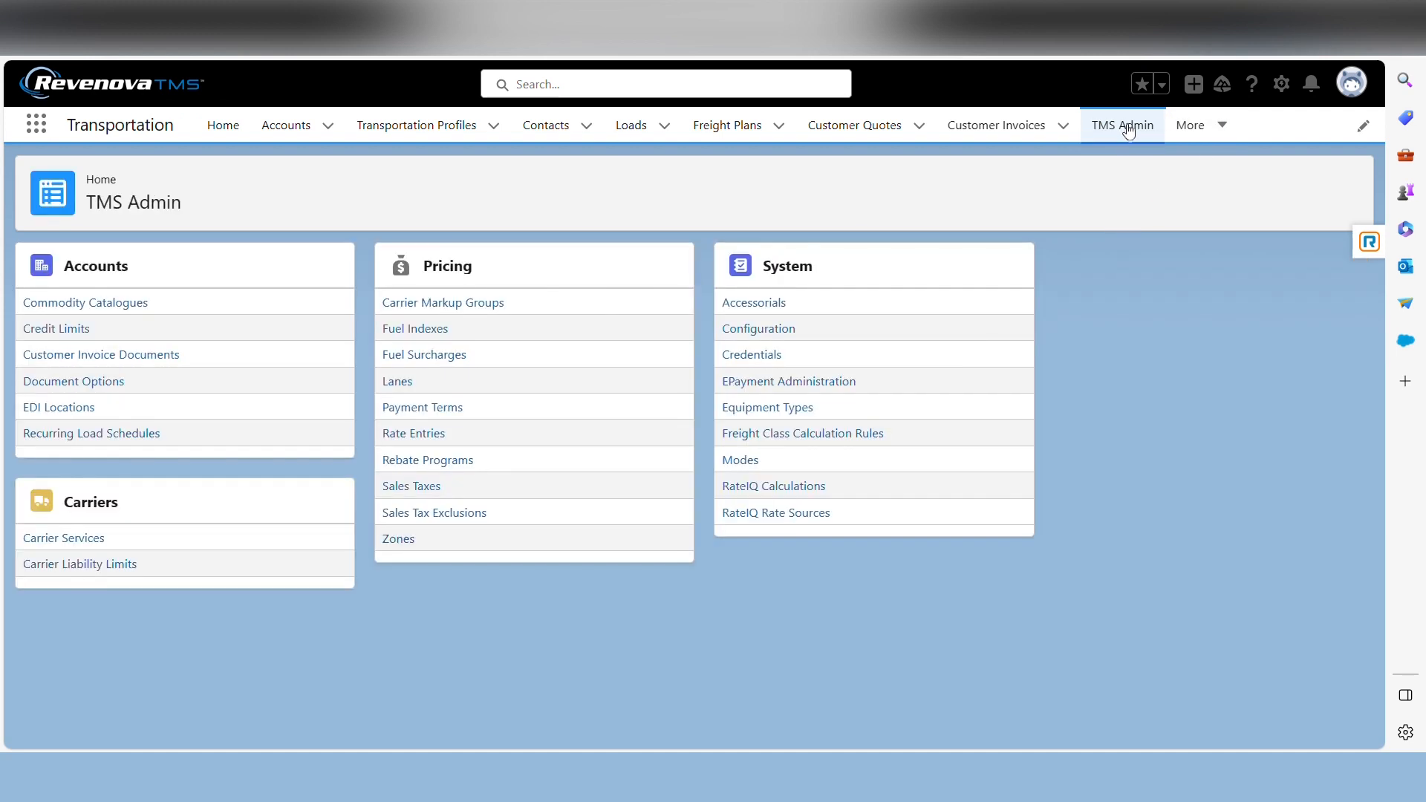
click(760, 355)
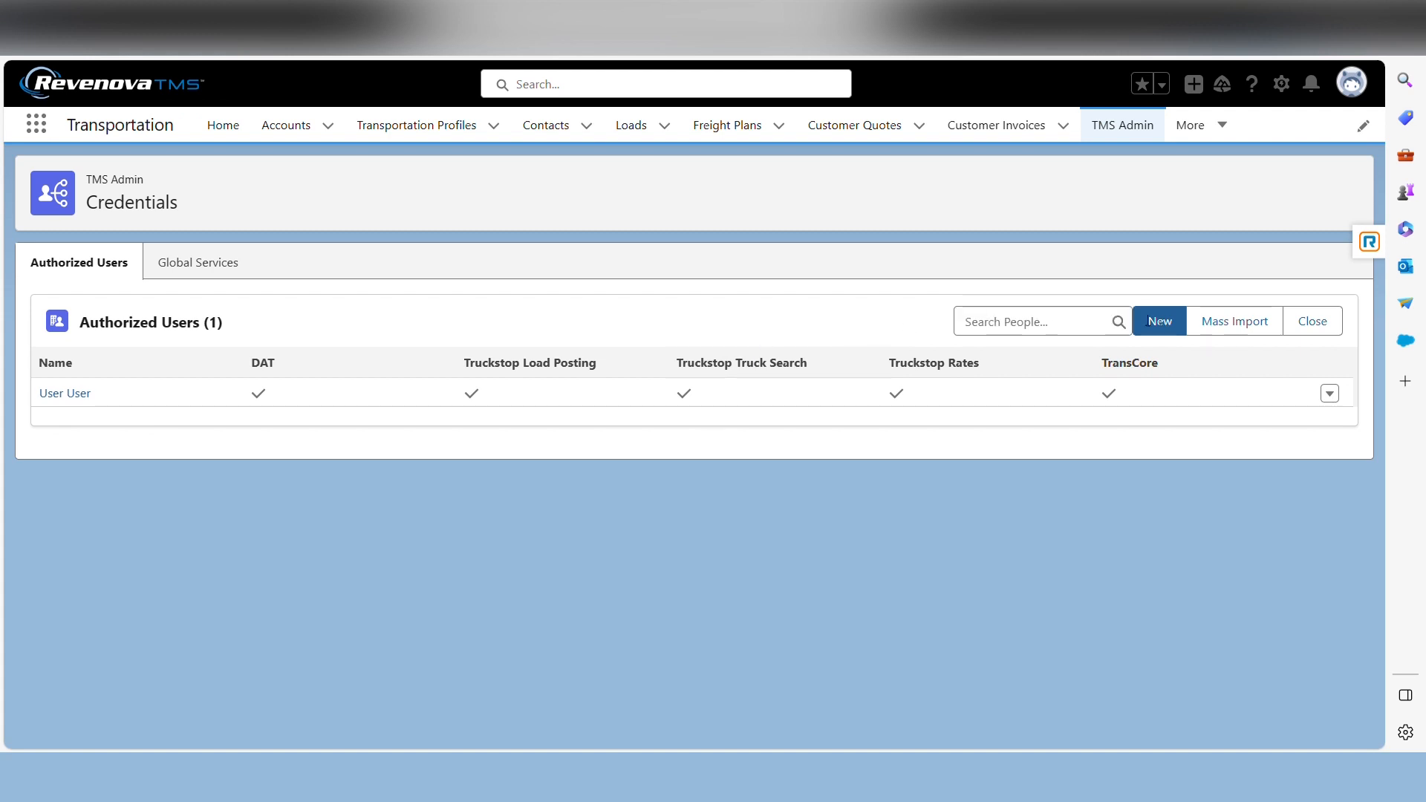
click(1247, 329)
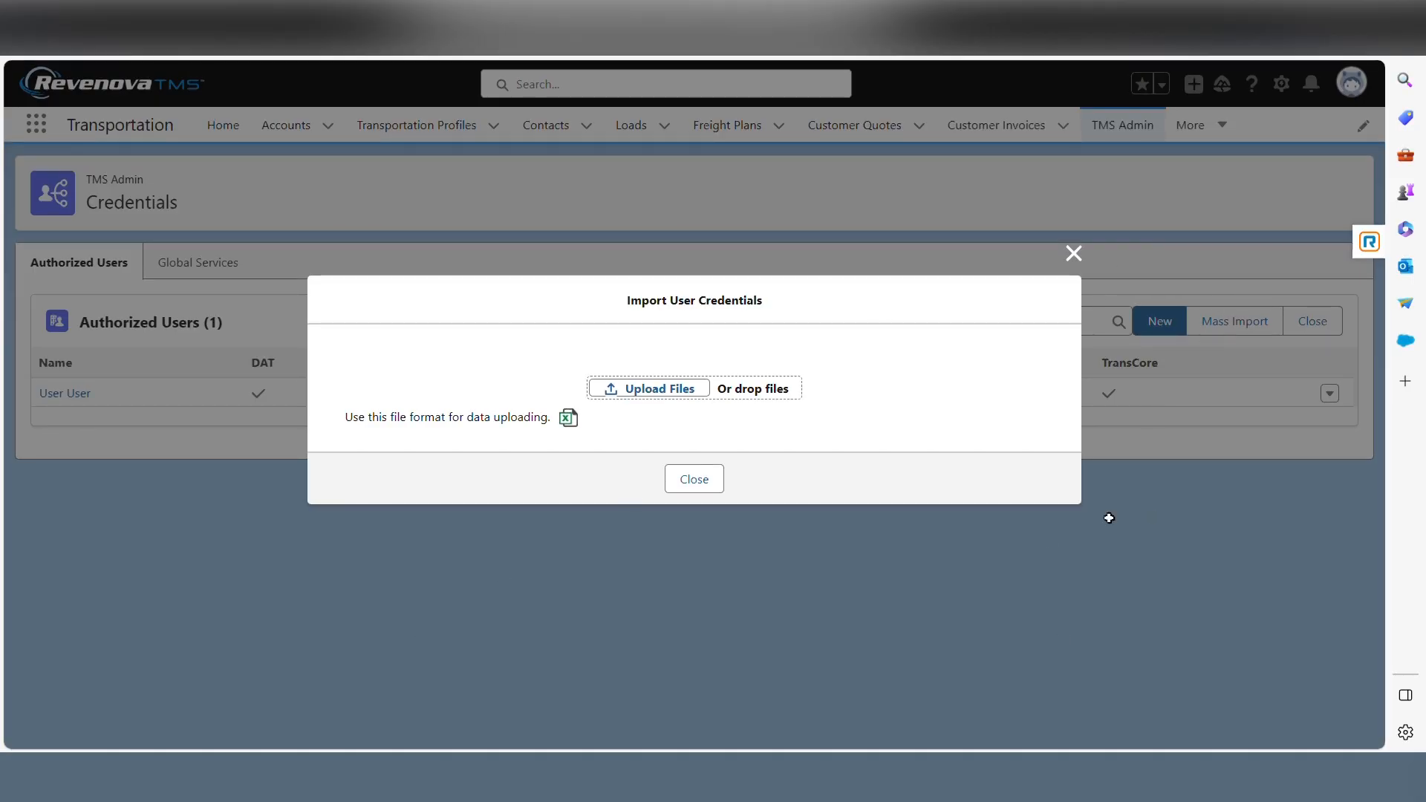
click(647, 388)
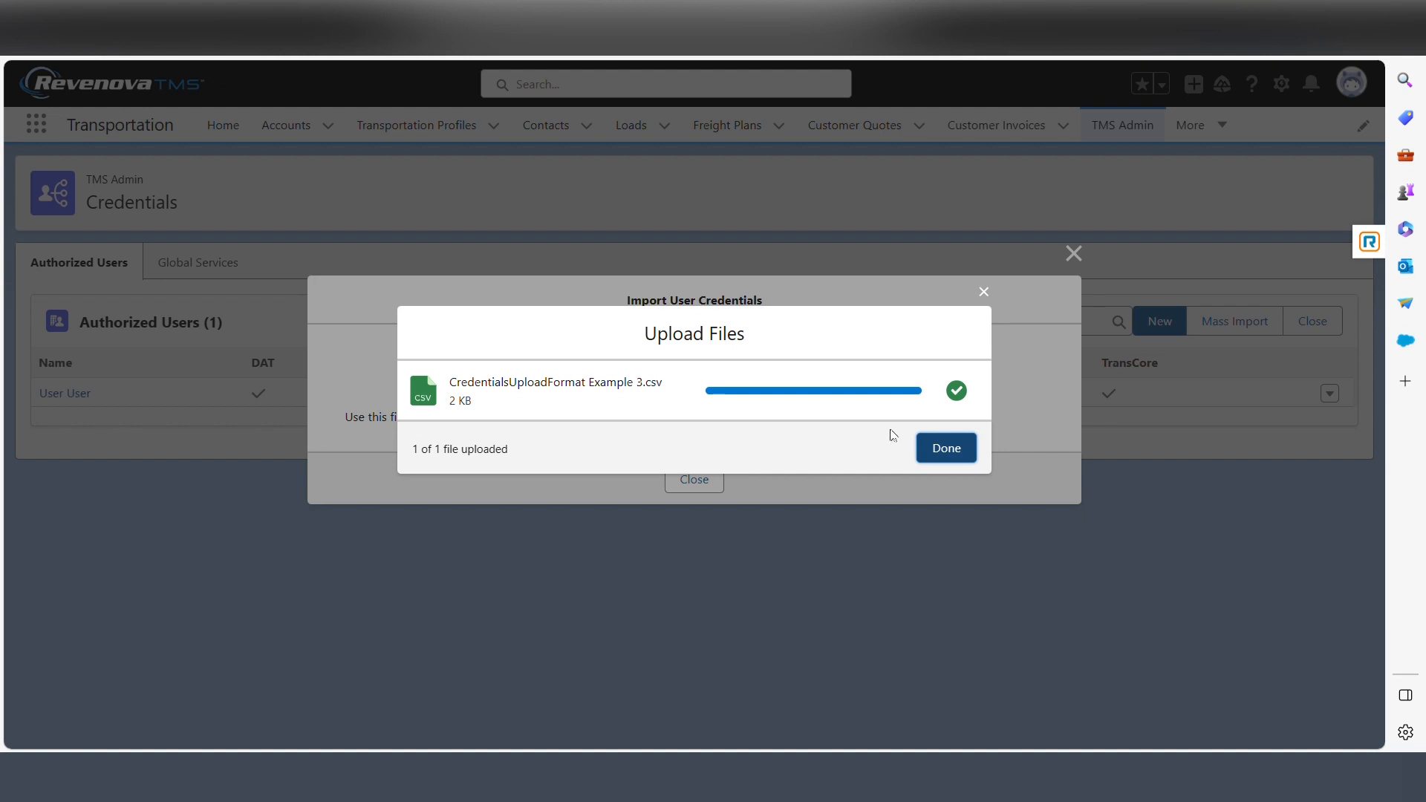
click(945, 451)
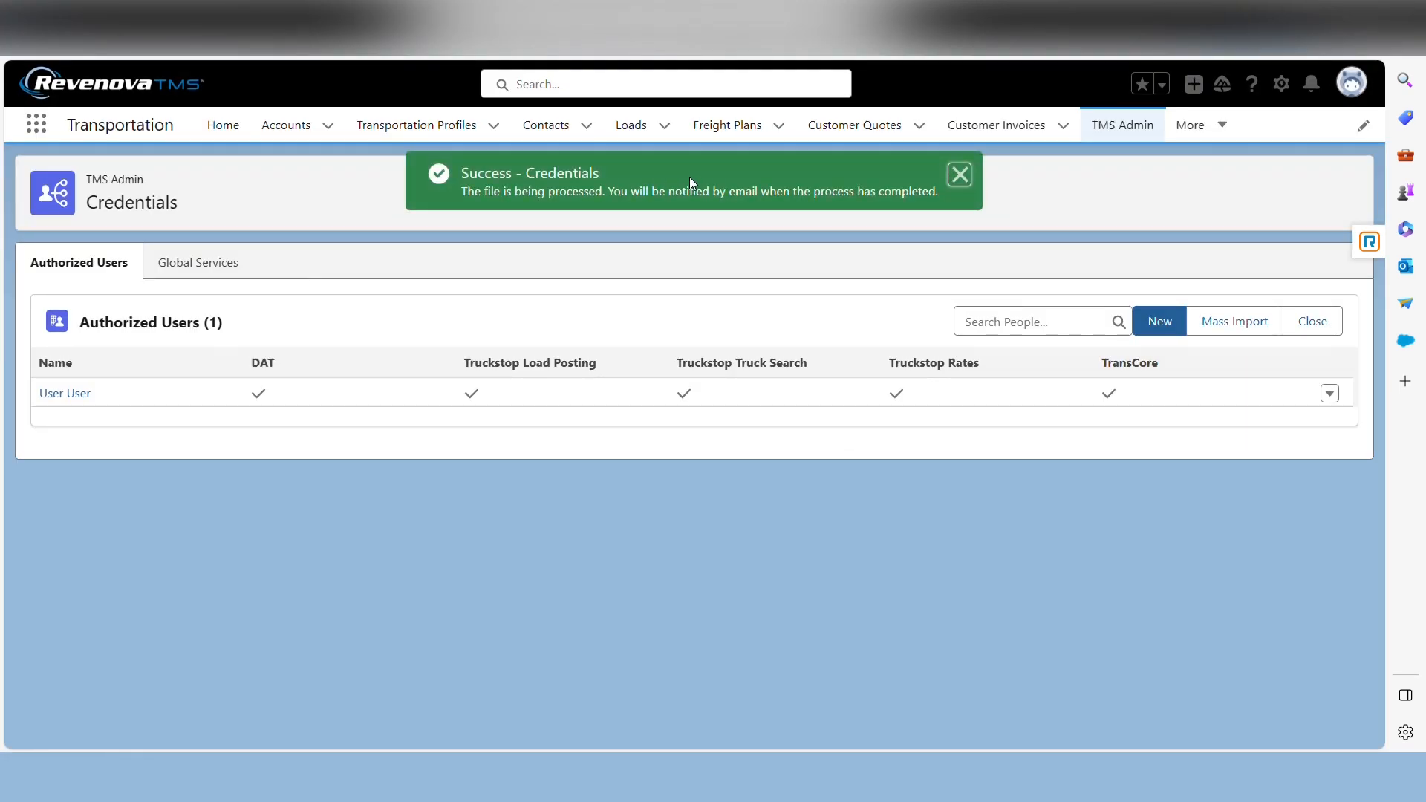
click(958, 175)
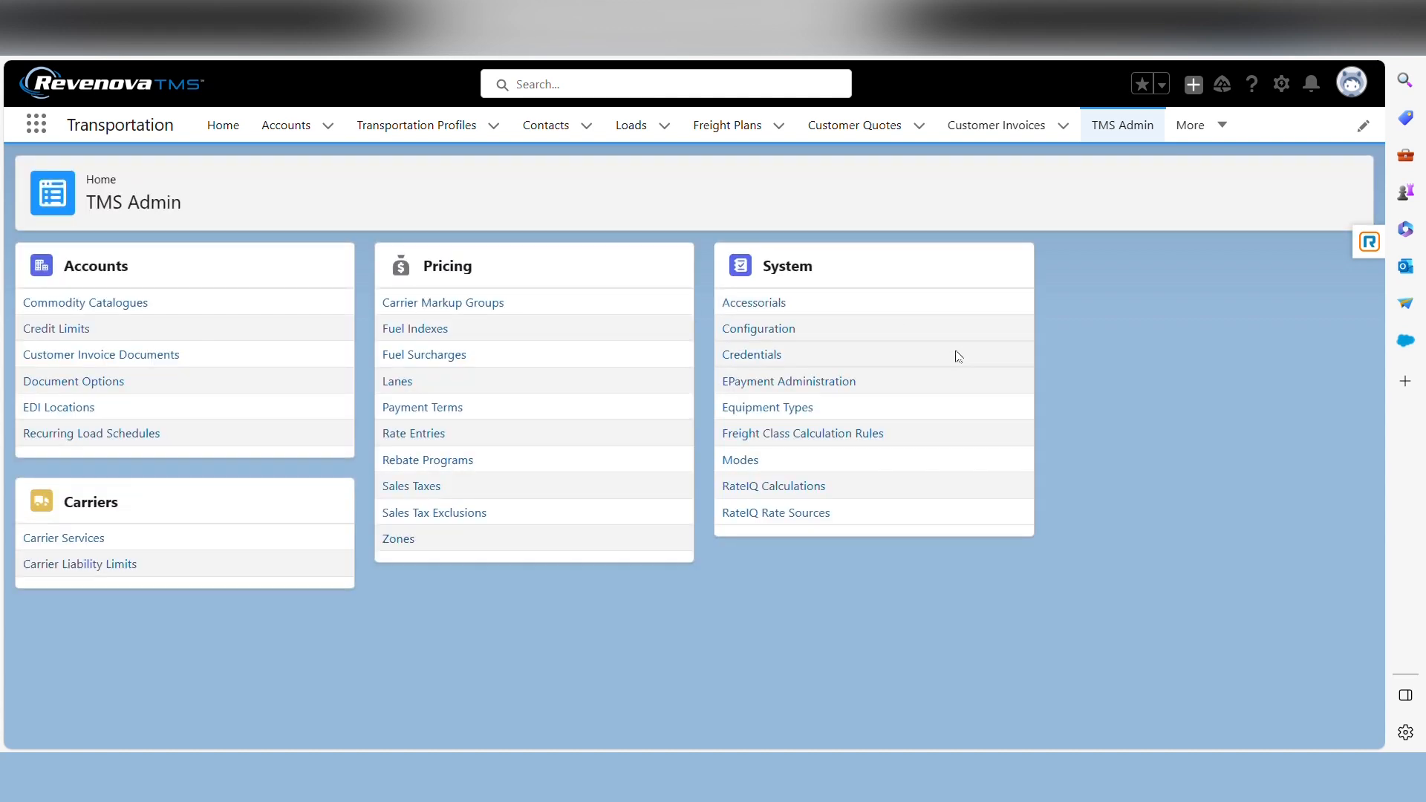
Reopen the Credentials administration and examine the first imported user's DAT and Truckstop service settings
click(754, 352)
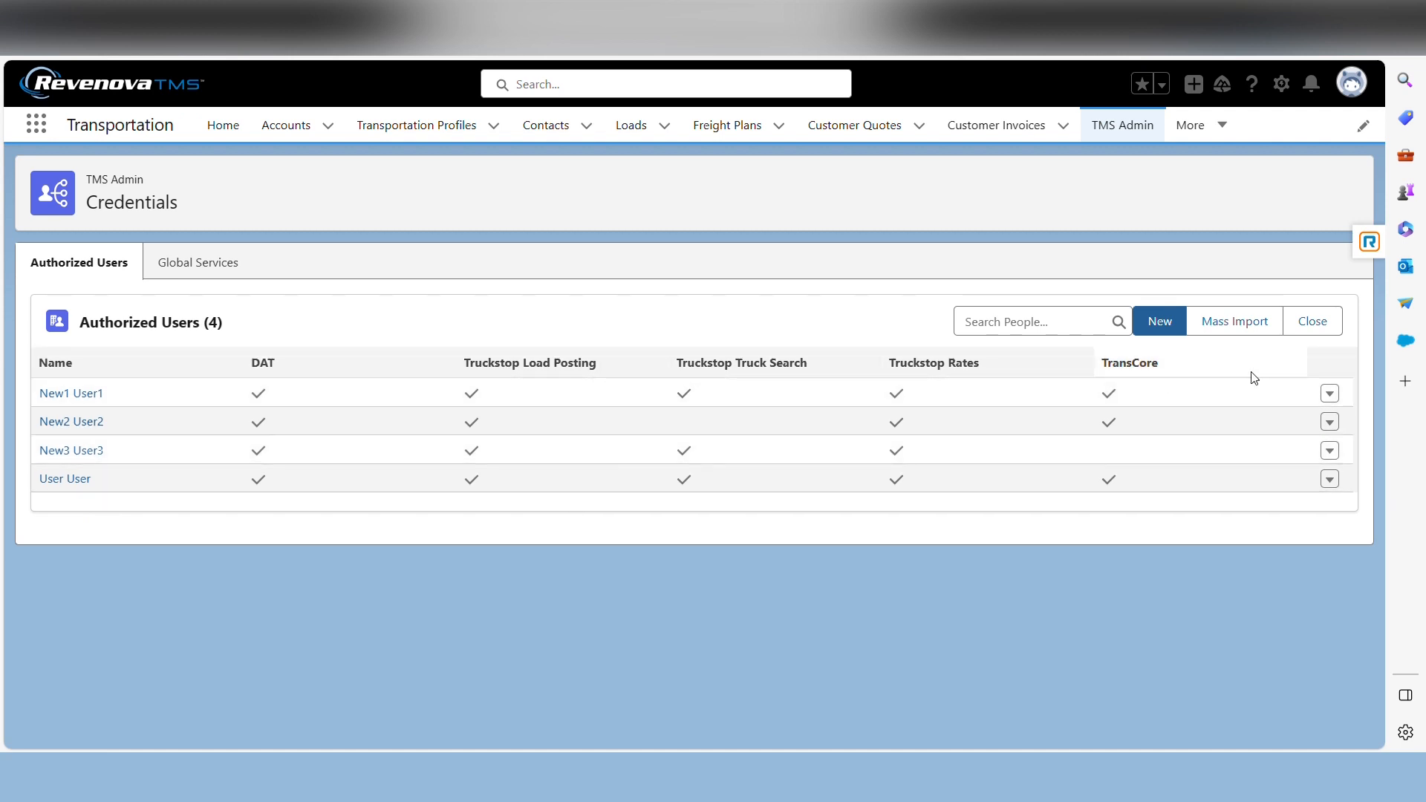
click(77, 398)
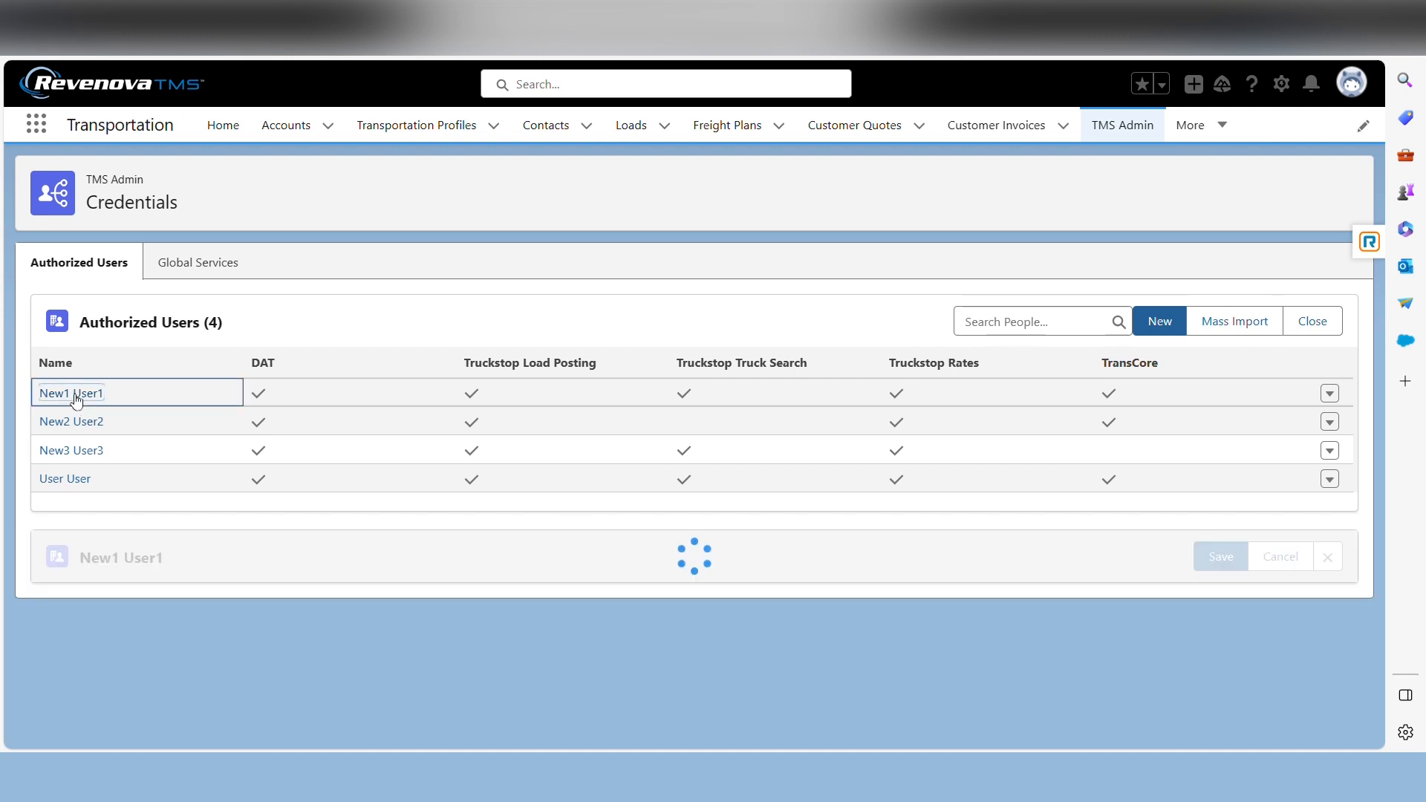
scroll(274, 503, down, 4)
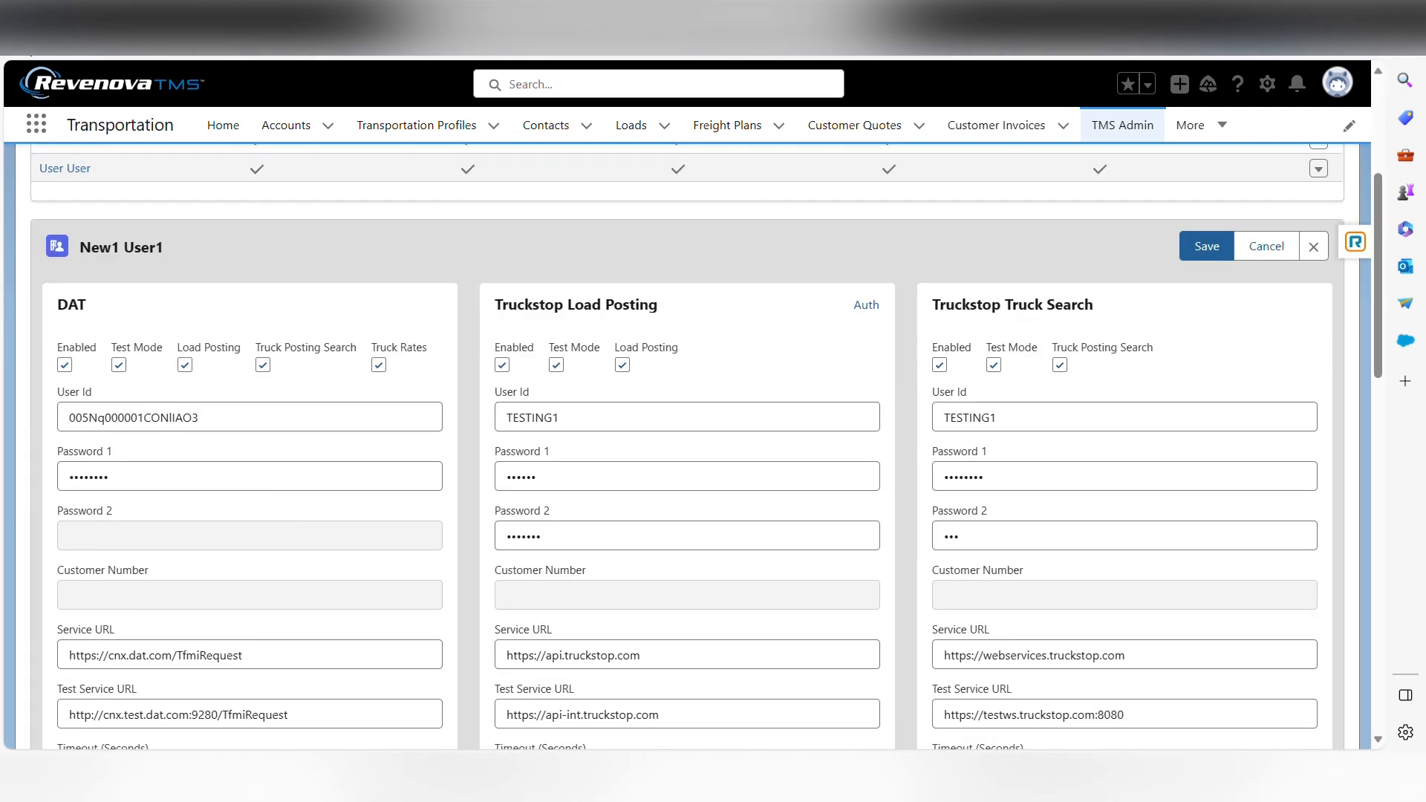
scroll(41, 431, up, 4)
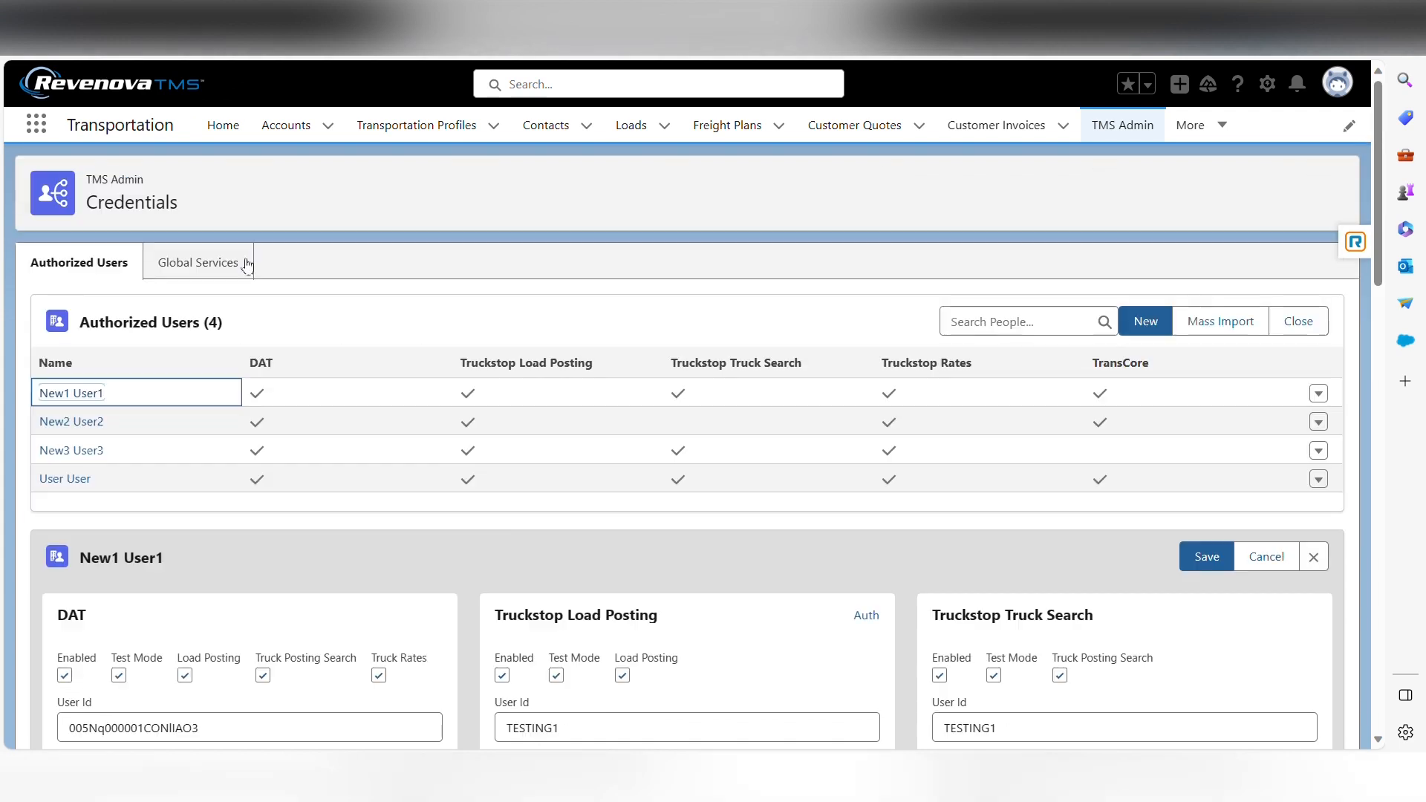
Open the second imported user's credentials and examine the DAT settings, highlighting the inbound packet IP ranges
click(46, 423)
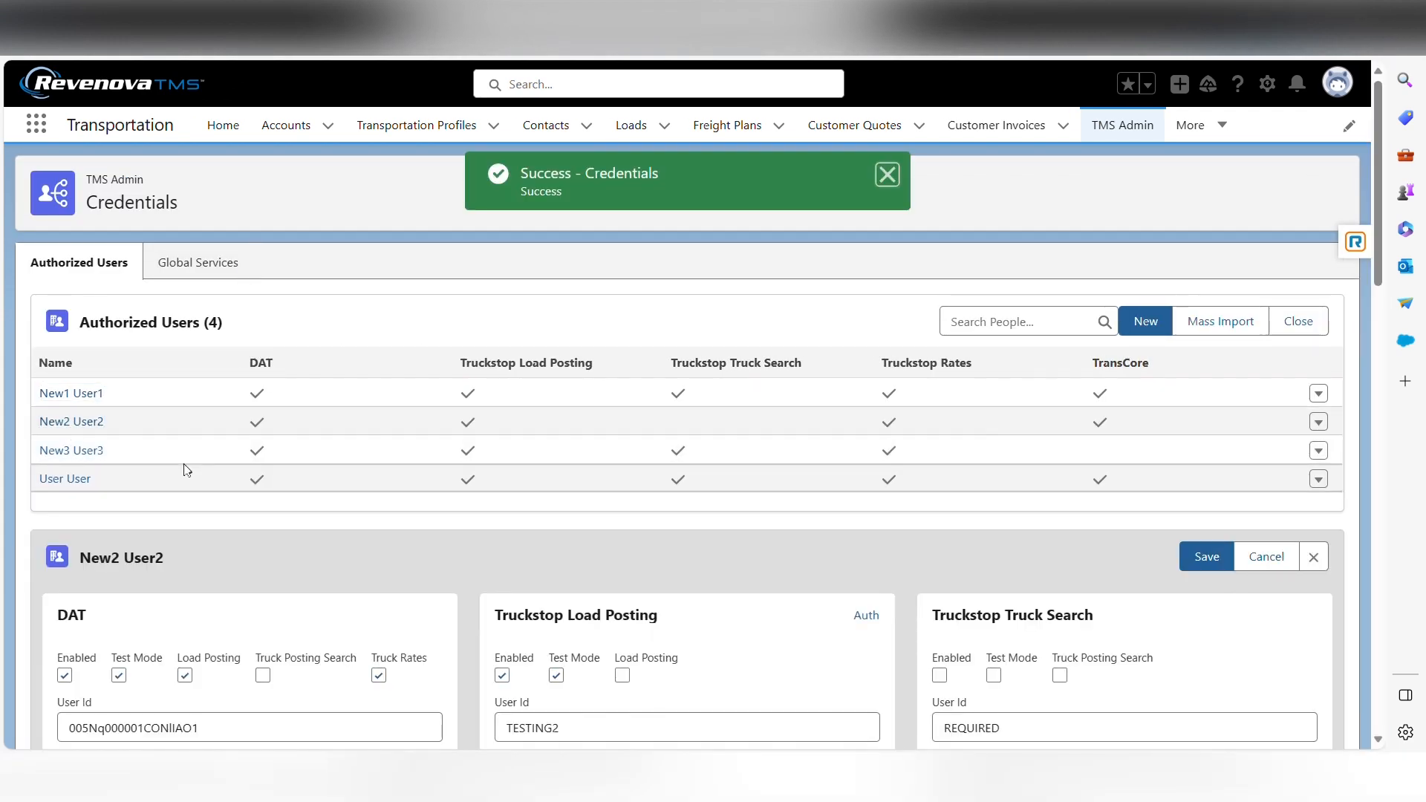
scroll(274, 652, down, 8)
drag(282, 530, 65, 526)
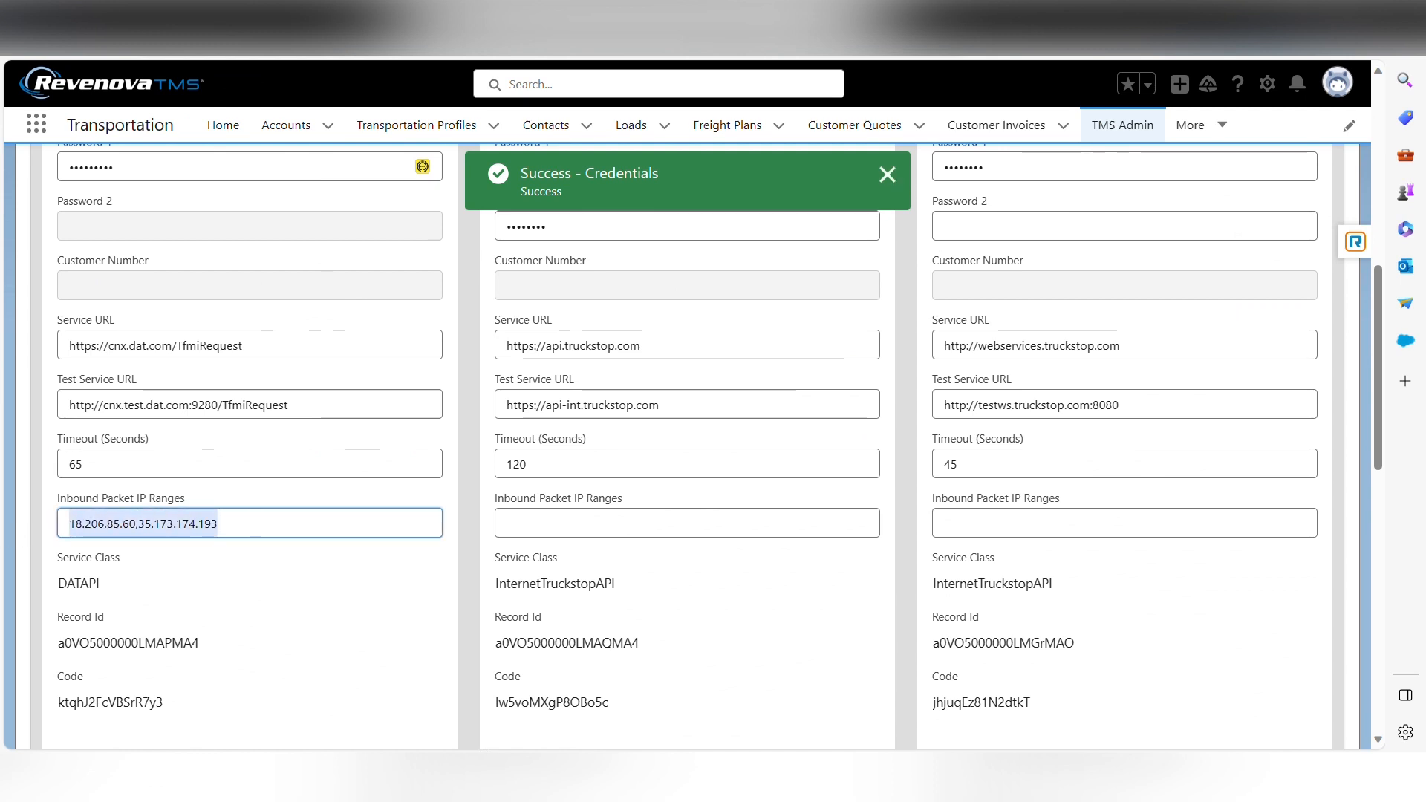
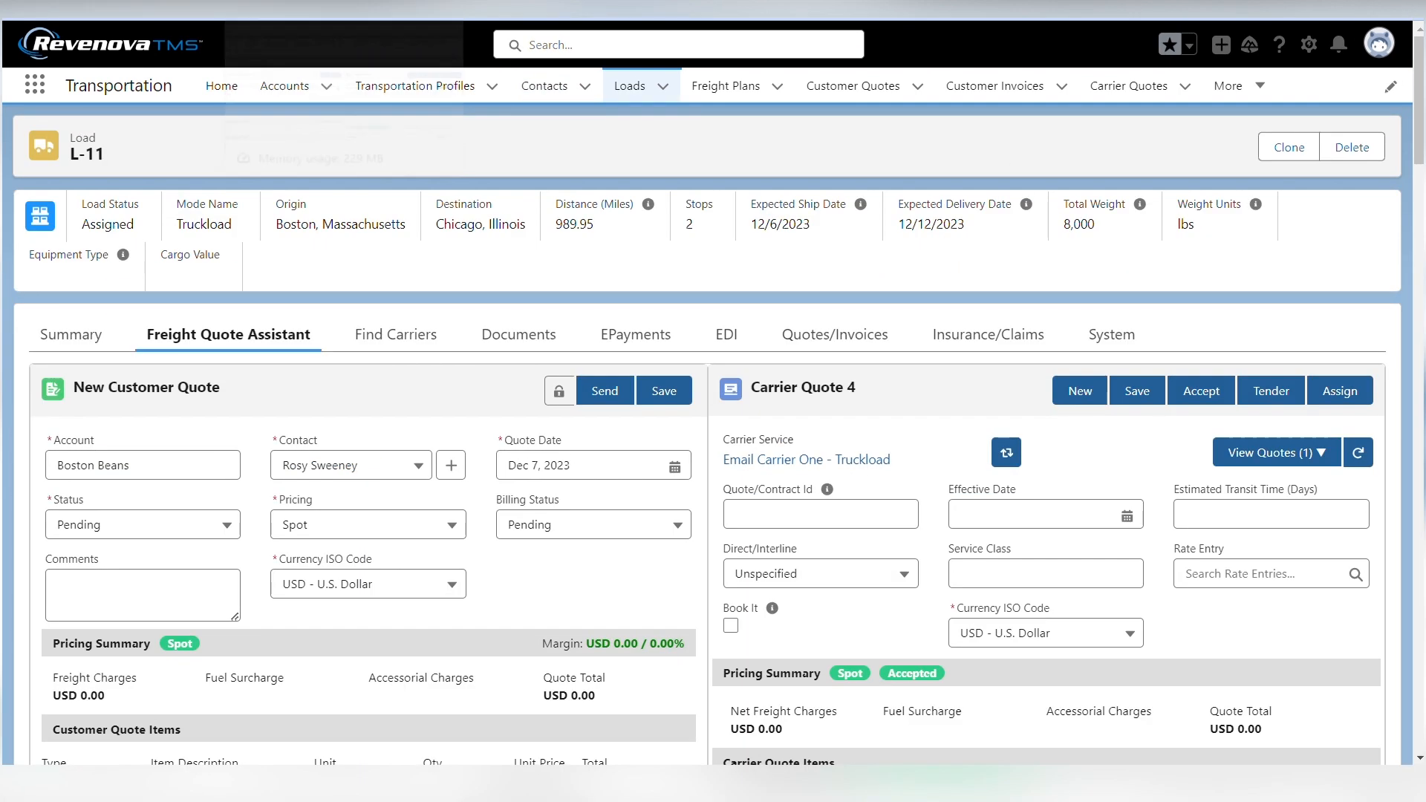
Clone load L-11 together with its carrier quote, making one copy
click(1289, 149)
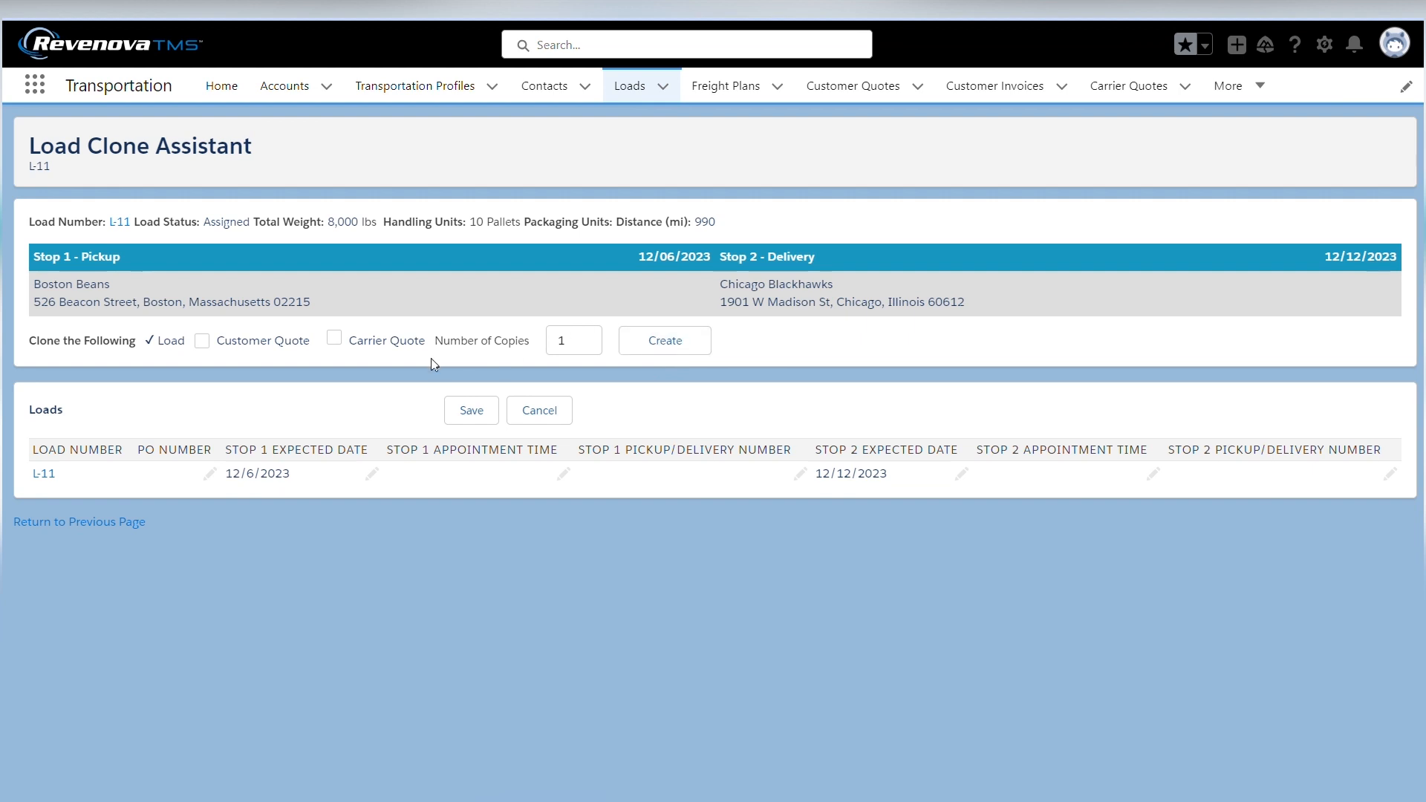
click(334, 341)
click(658, 346)
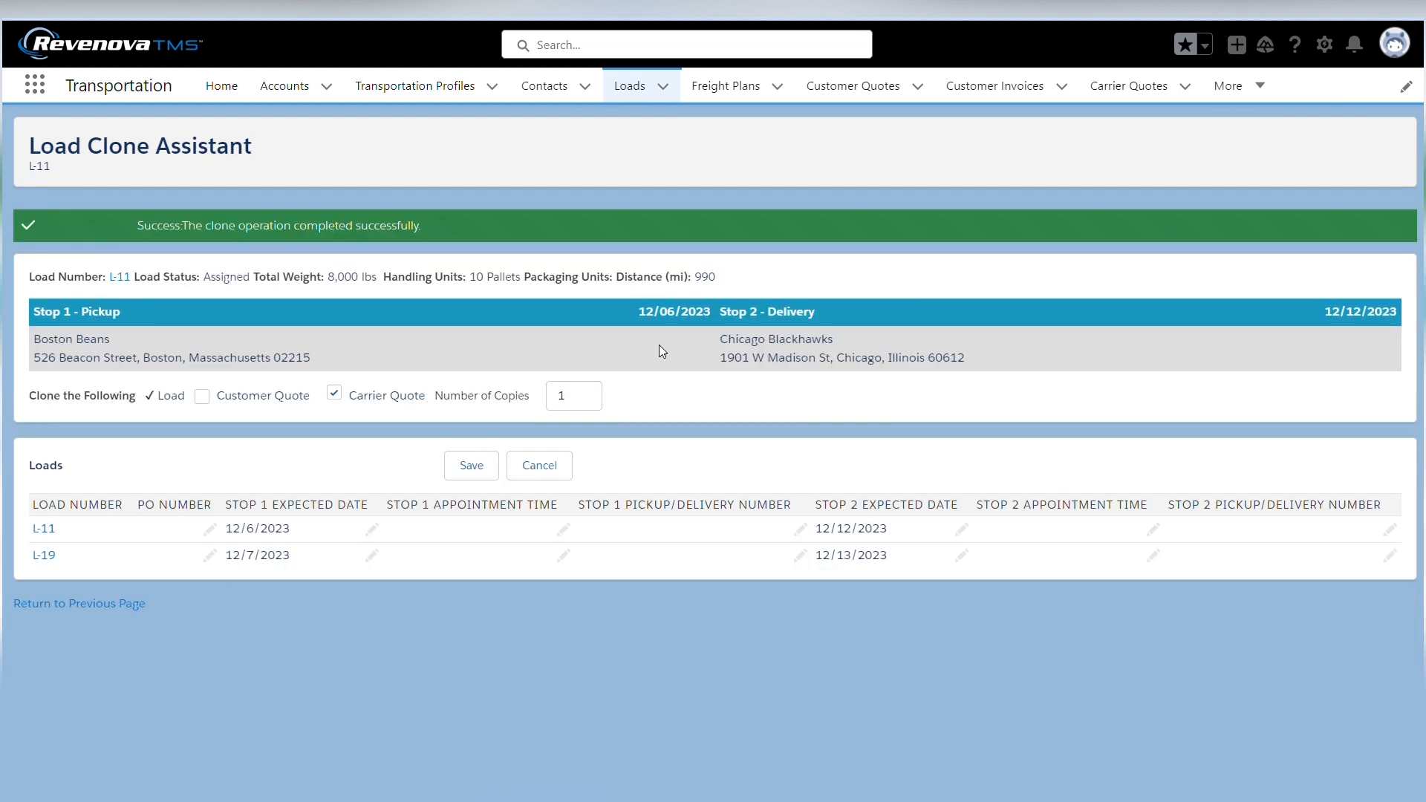
Open the newly cloned load and view its freight quotes and the load emails in its system details
click(46, 555)
click(249, 294)
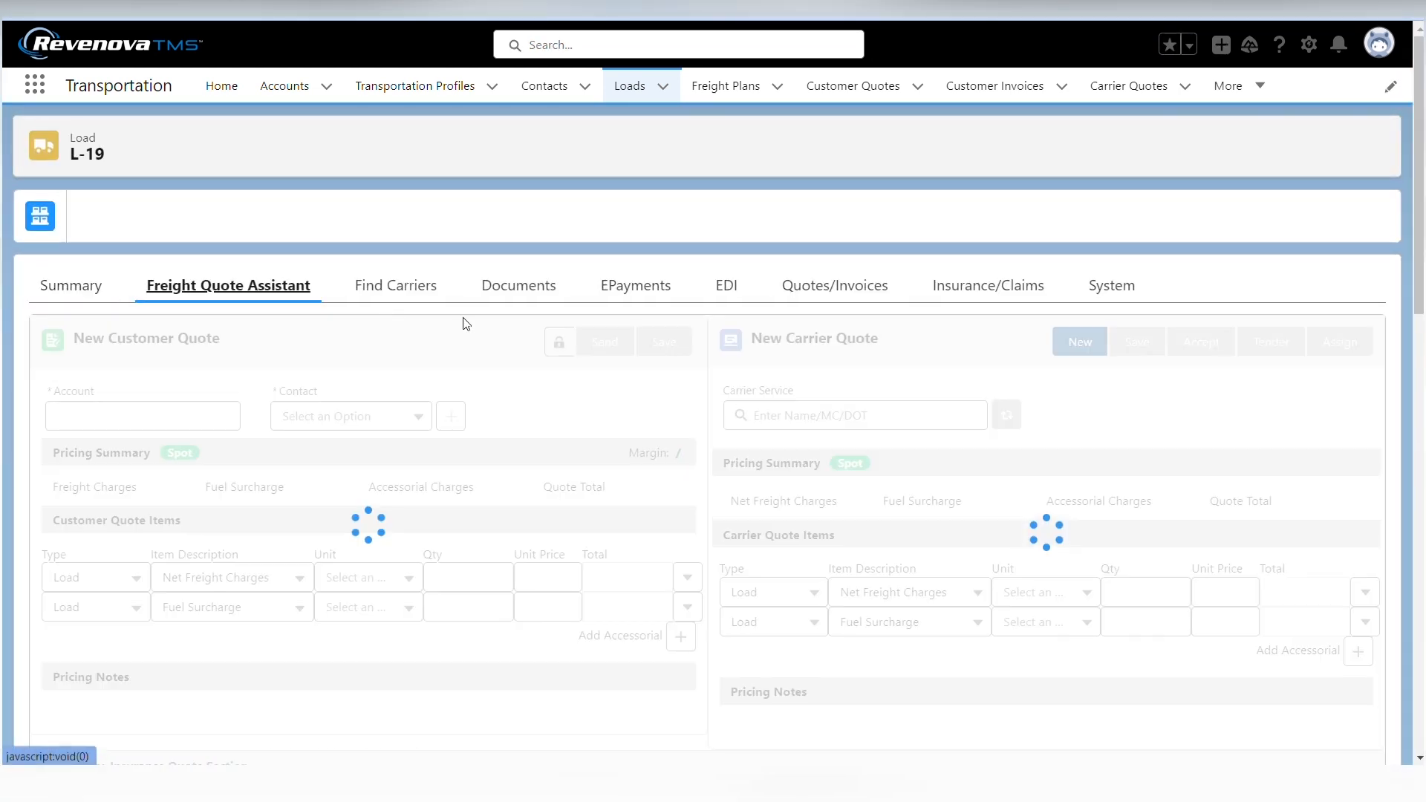
click(1117, 293)
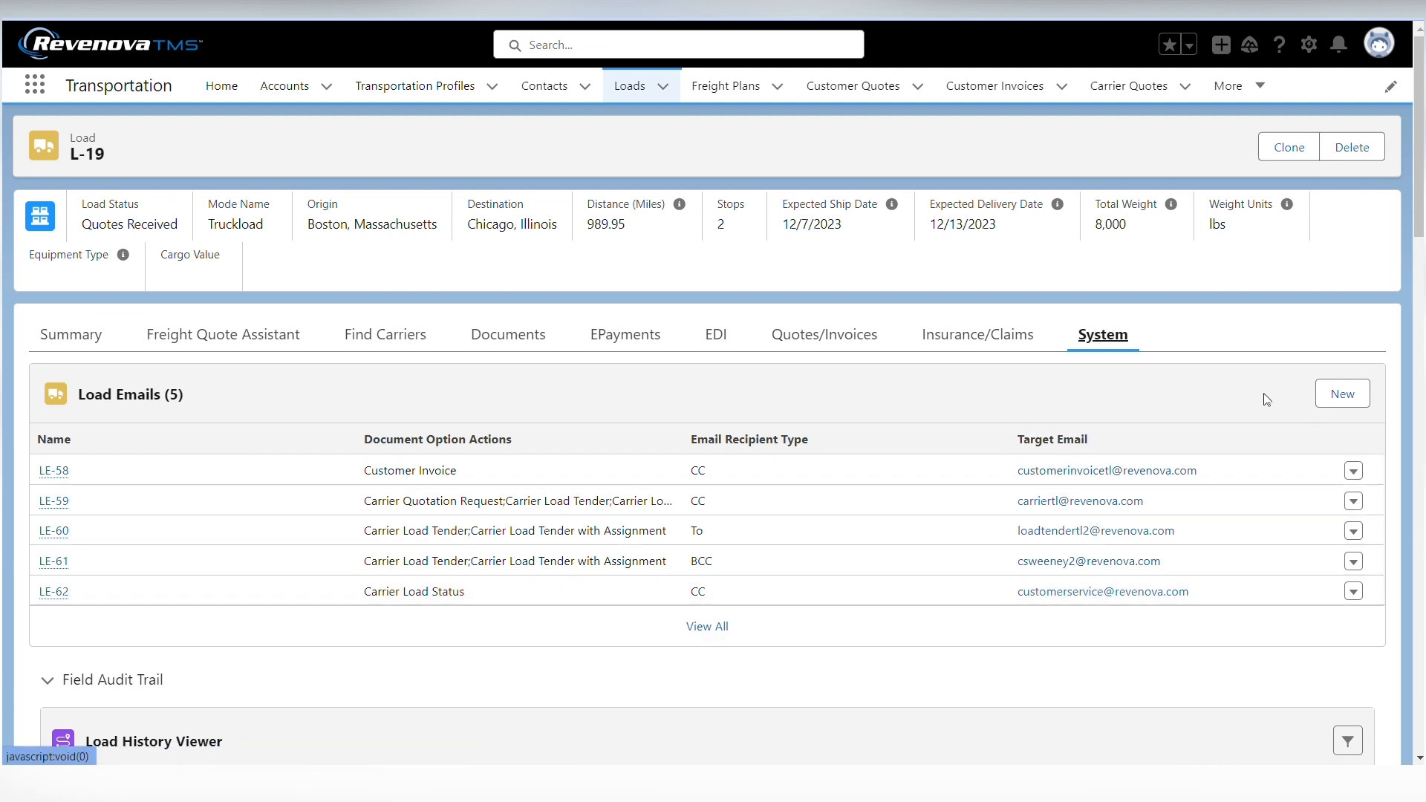
Start a new load email for the cloned load with the Carrier Load Tender document action and recipient type CC
click(1327, 403)
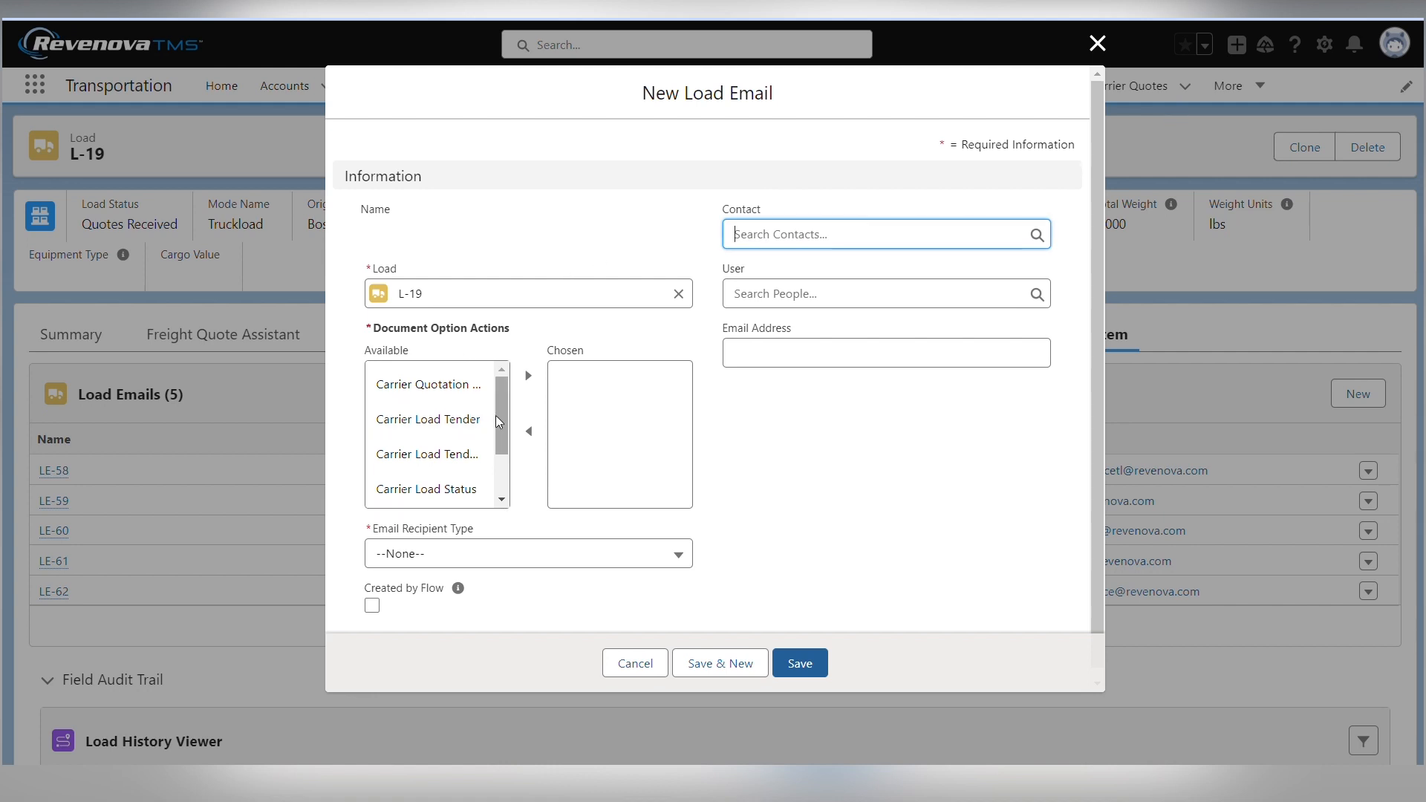
mouse_move(496, 416)
mouse_down()
mouse_move(494, 453)
mouse_move(492, 432)
mouse_up()
click(442, 389)
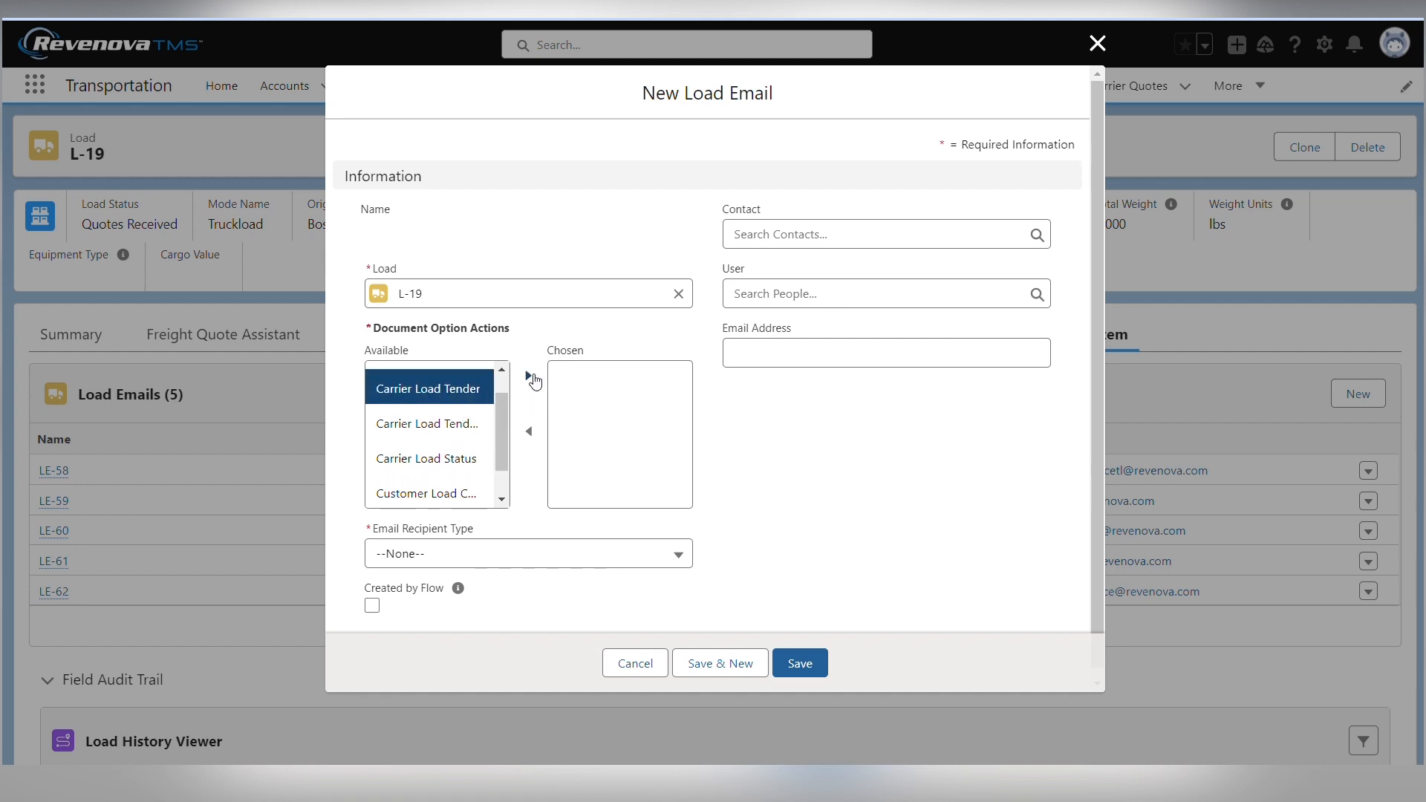
click(529, 376)
click(483, 555)
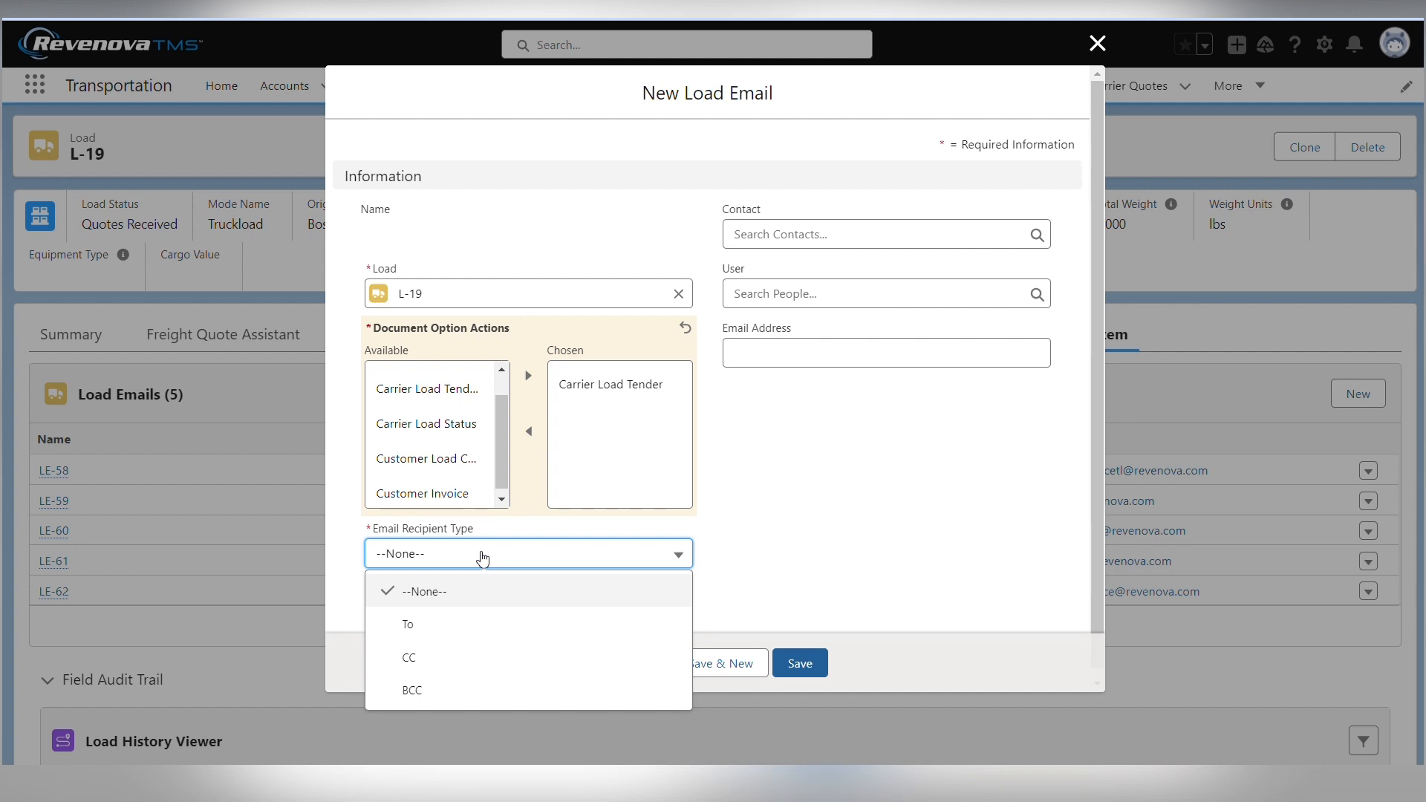
click(480, 651)
Assign the first recent person as the load email's user recipient, leave contact and email address empty, and save it
click(855, 233)
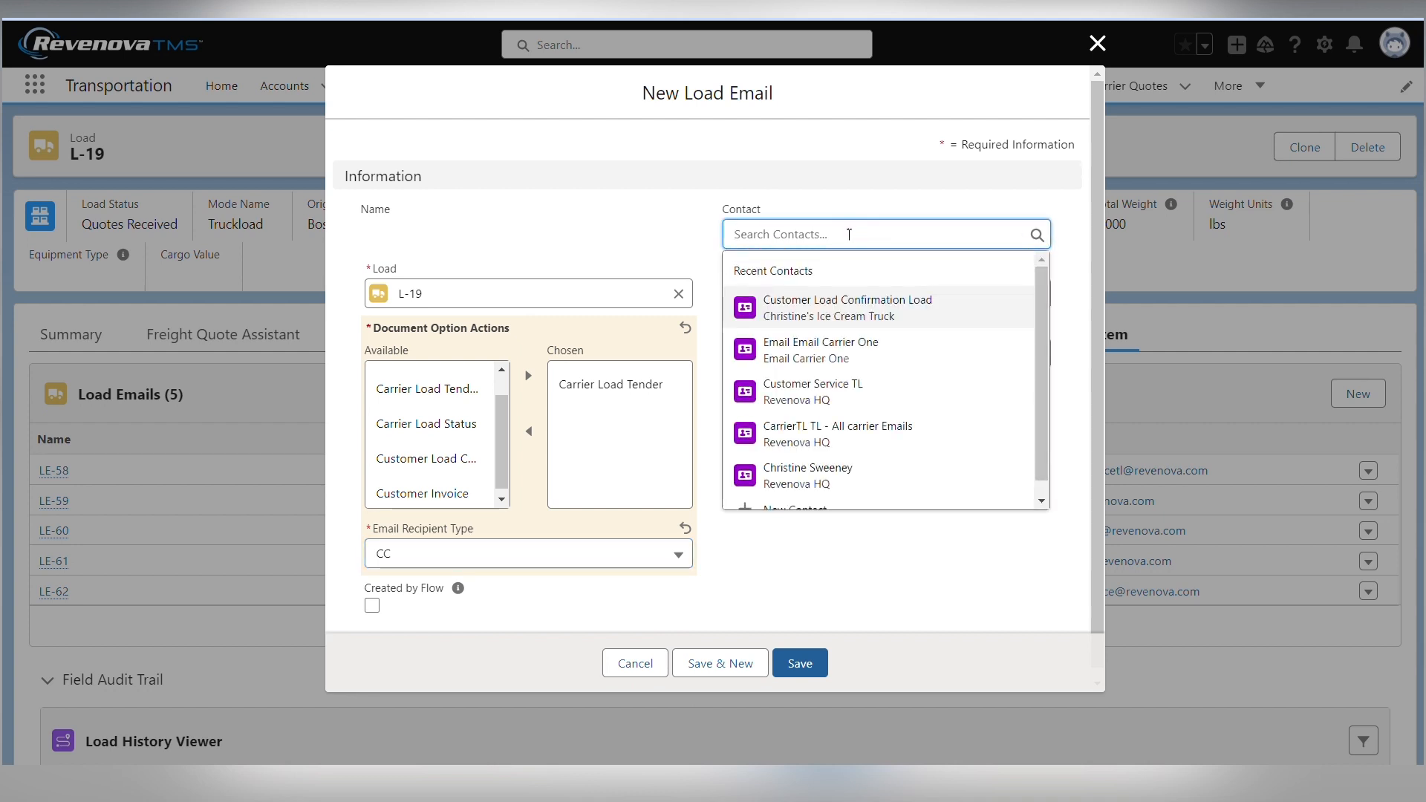
click(801, 566)
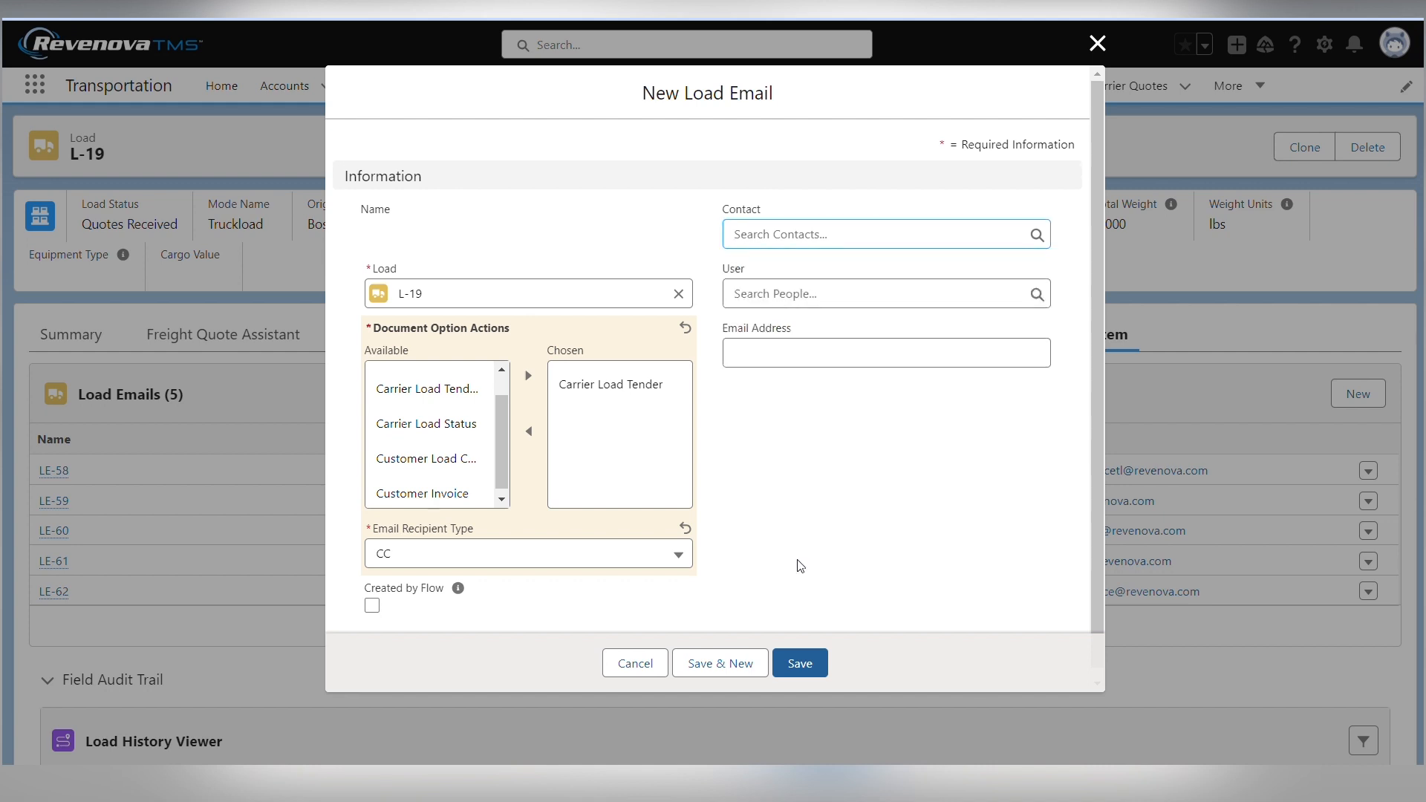
click(813, 294)
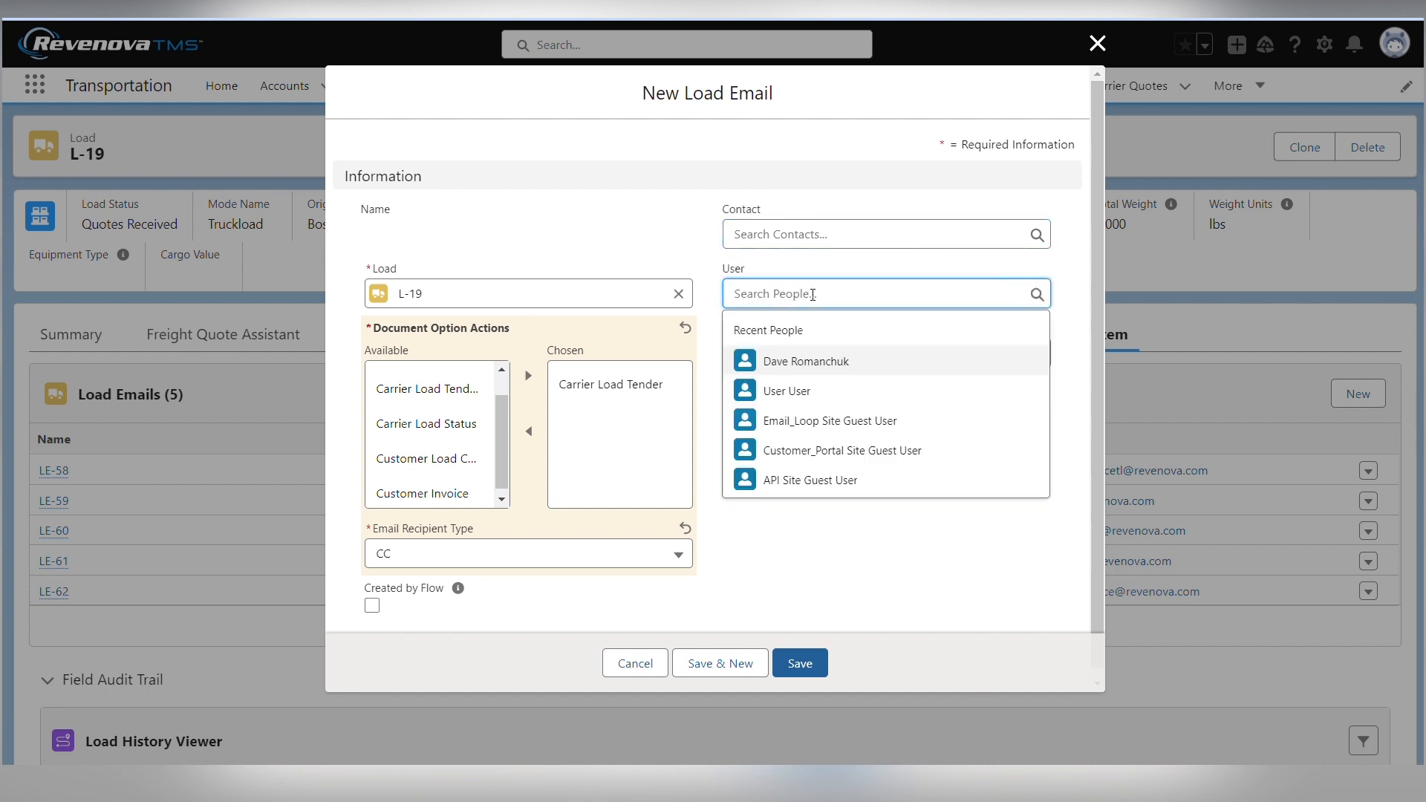
click(819, 363)
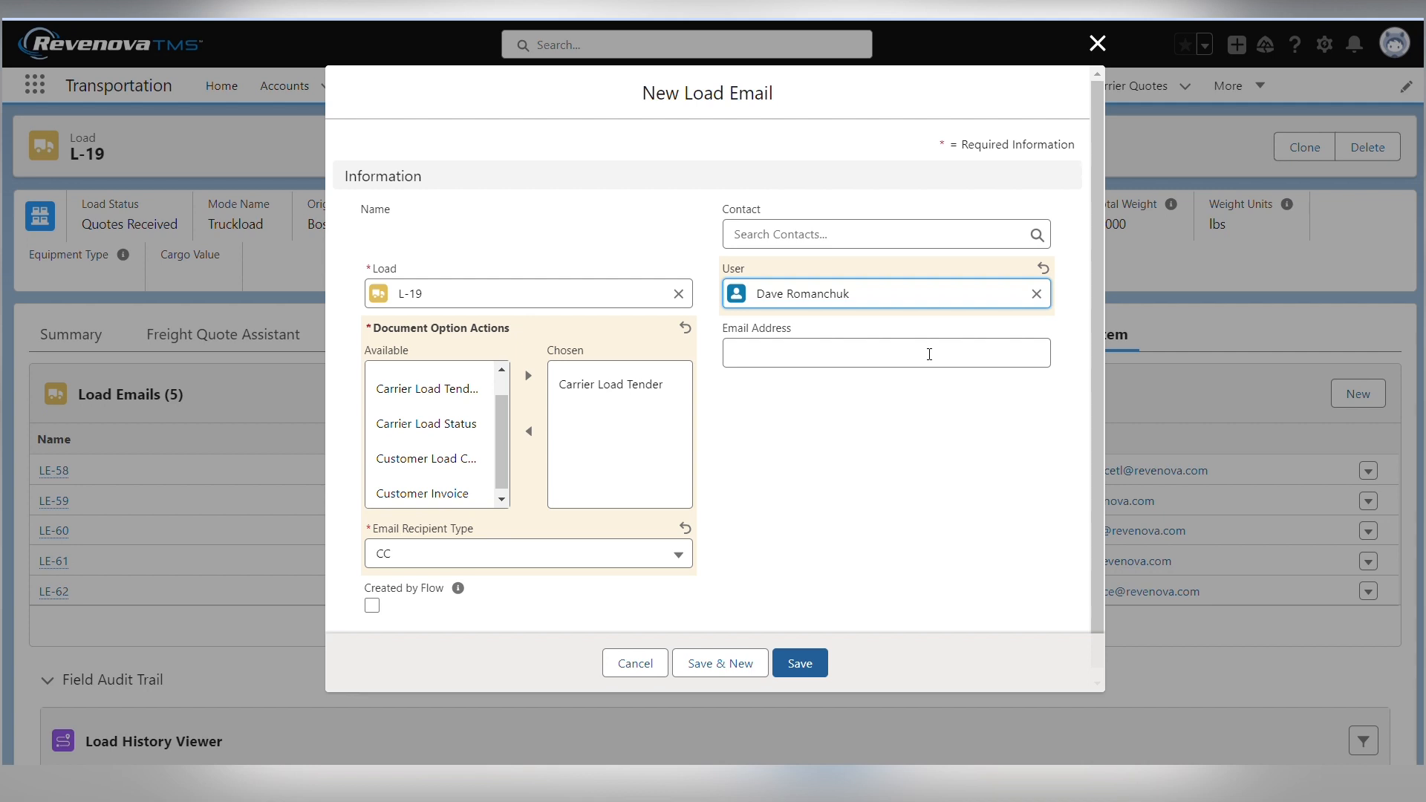
click(929, 355)
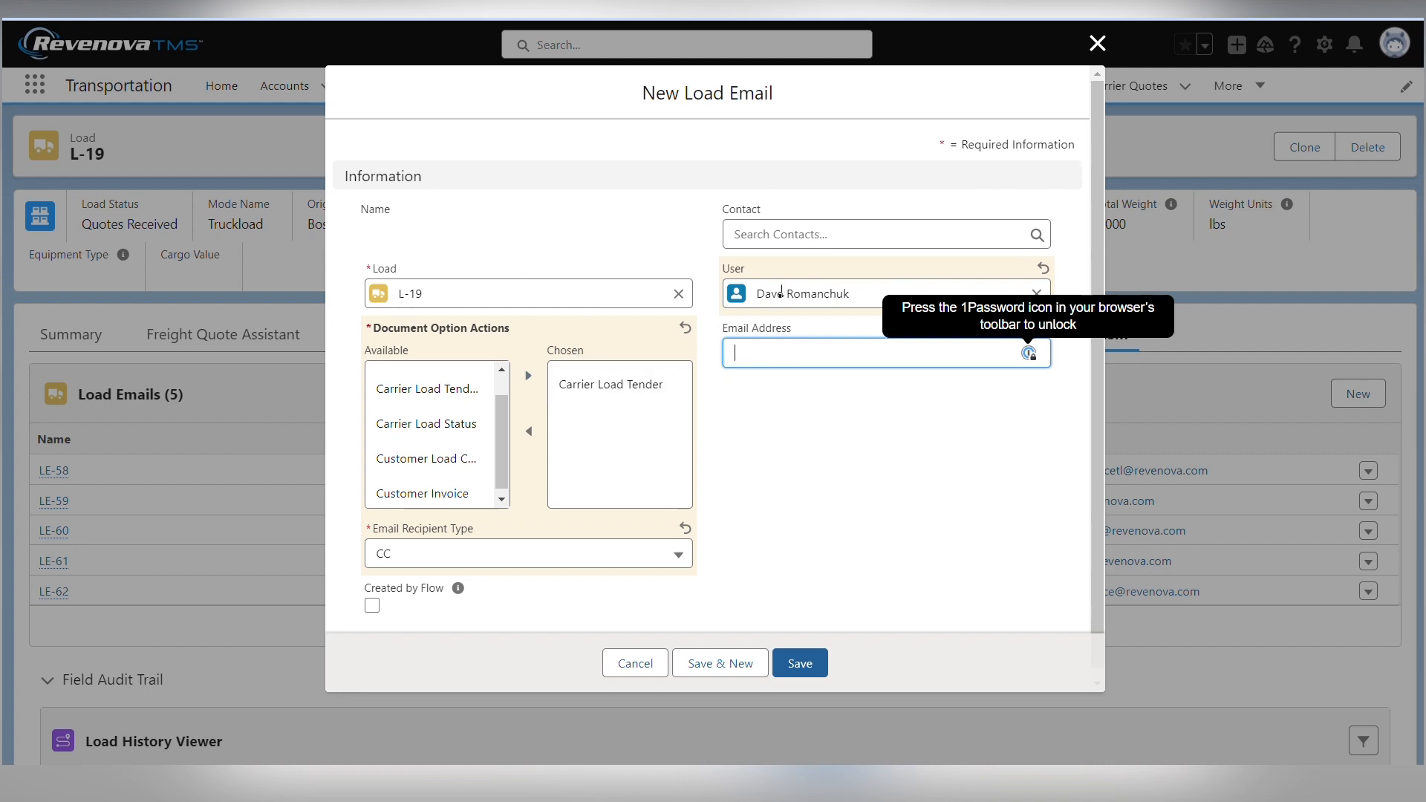
click(804, 663)
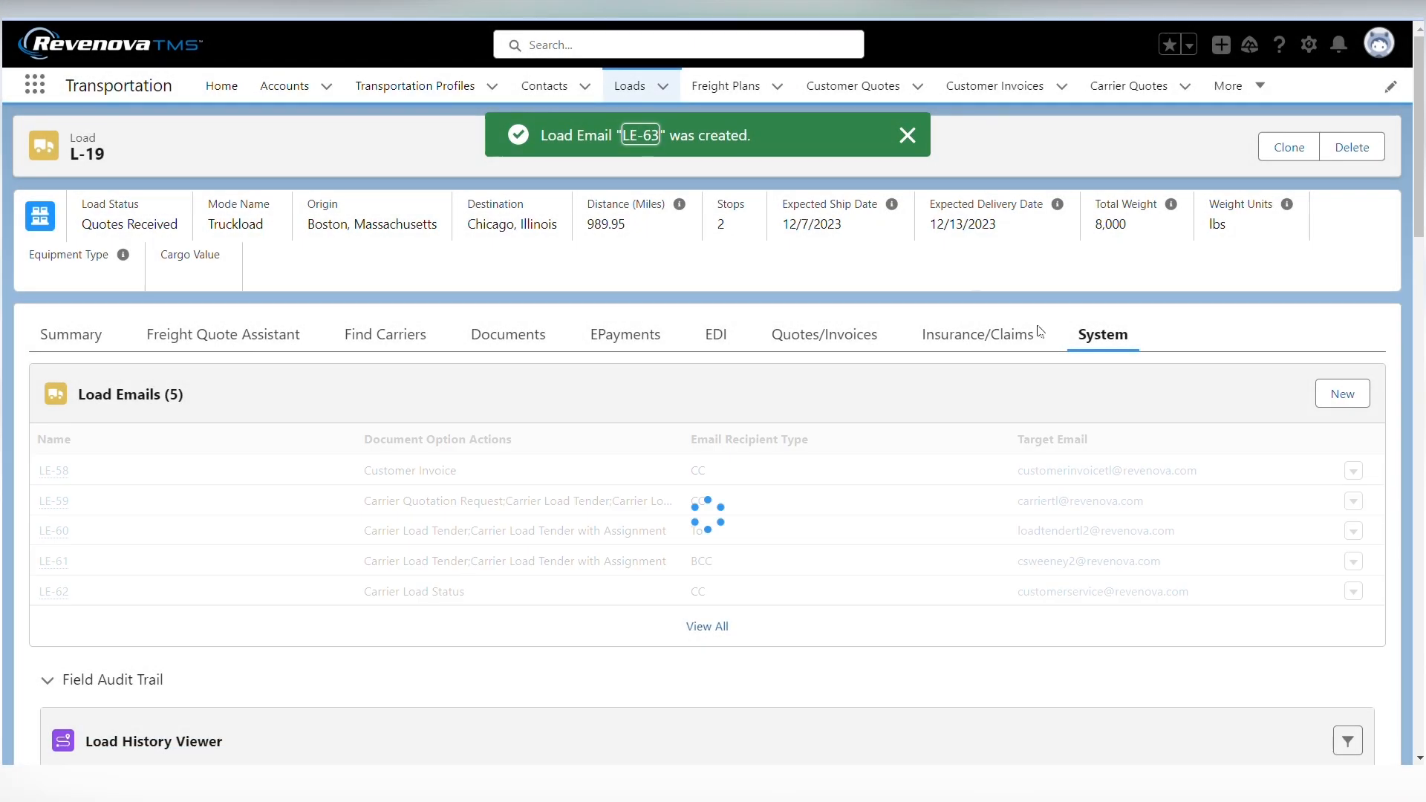
Open the tender email for the load's carrier quote, examine its To, Cc and Bcc recipients, and close it without sending
click(224, 336)
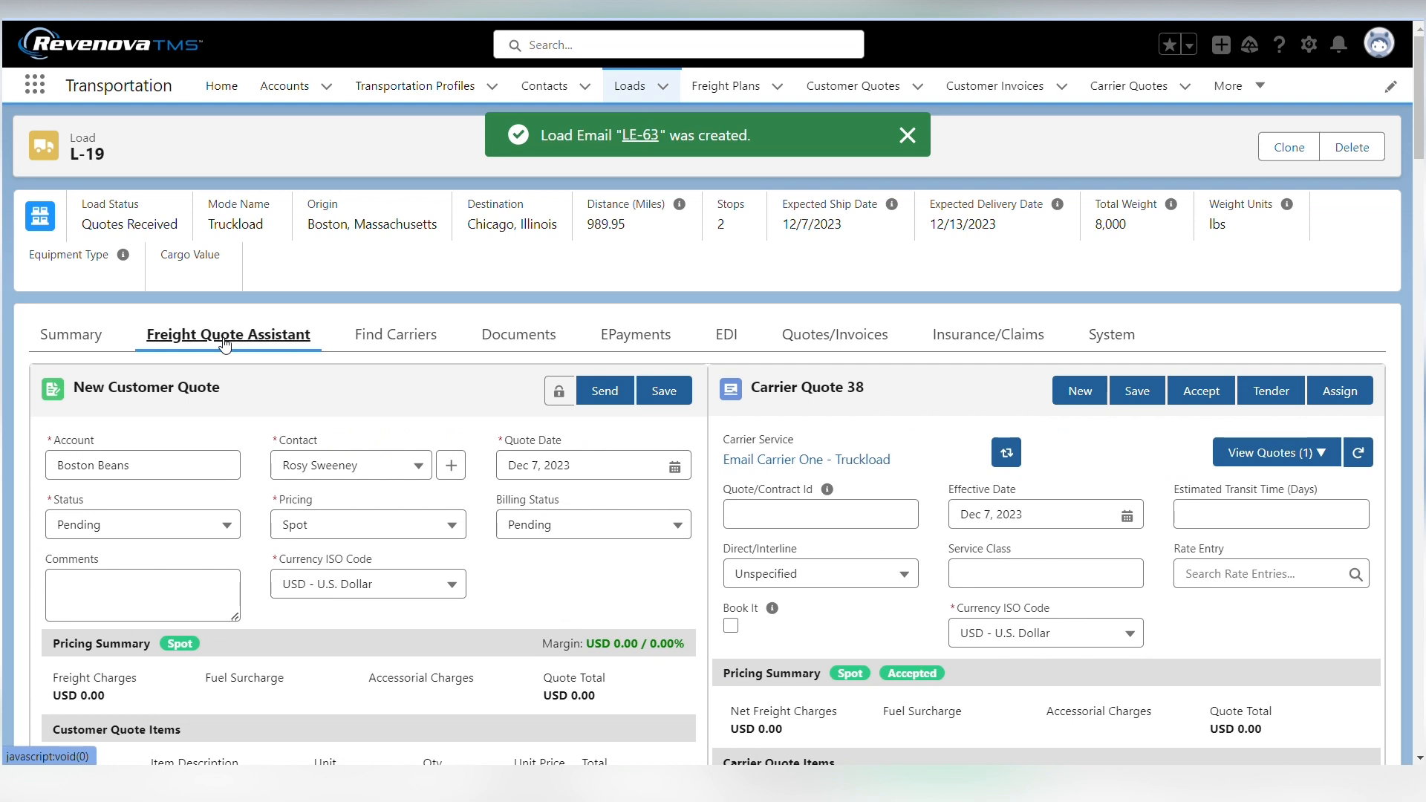
click(1285, 391)
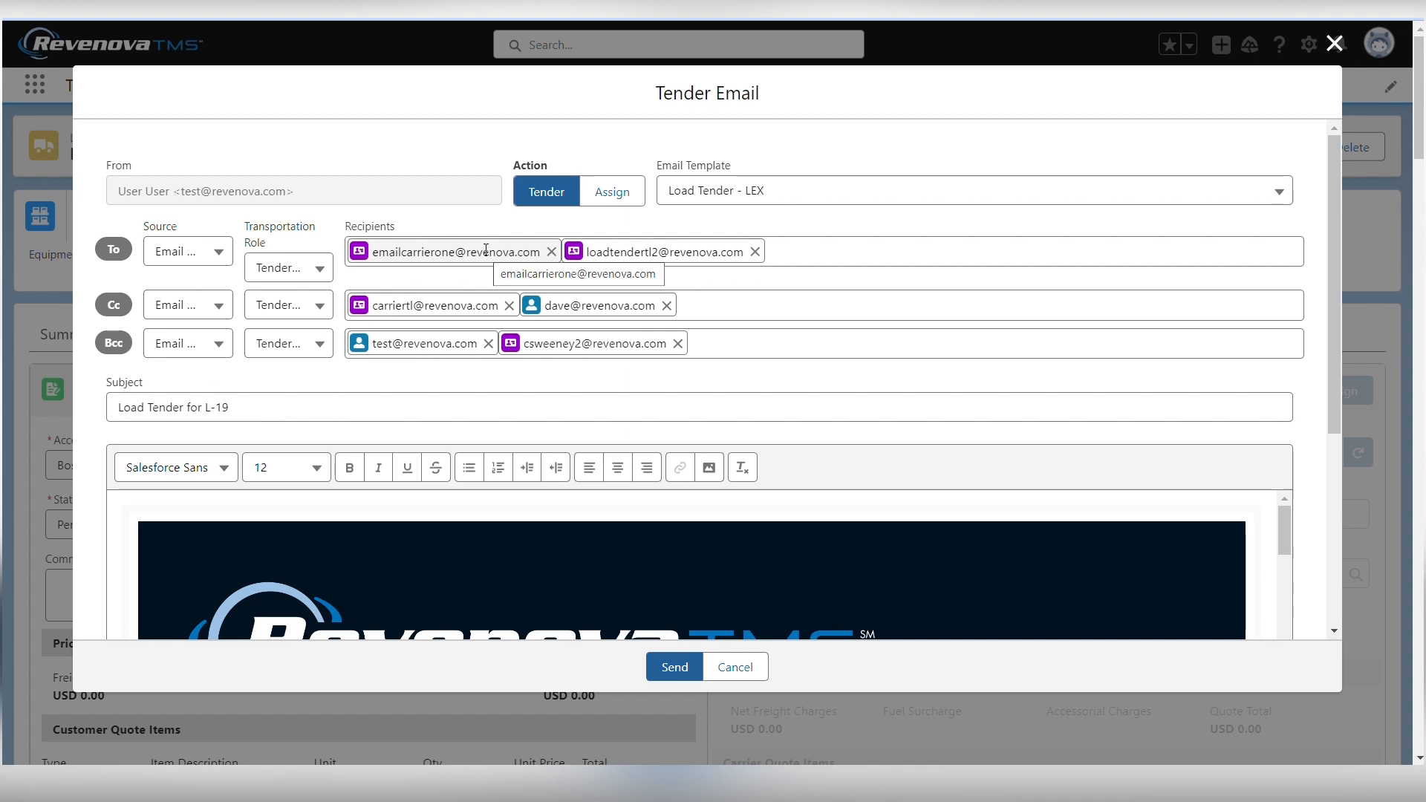
click(1335, 45)
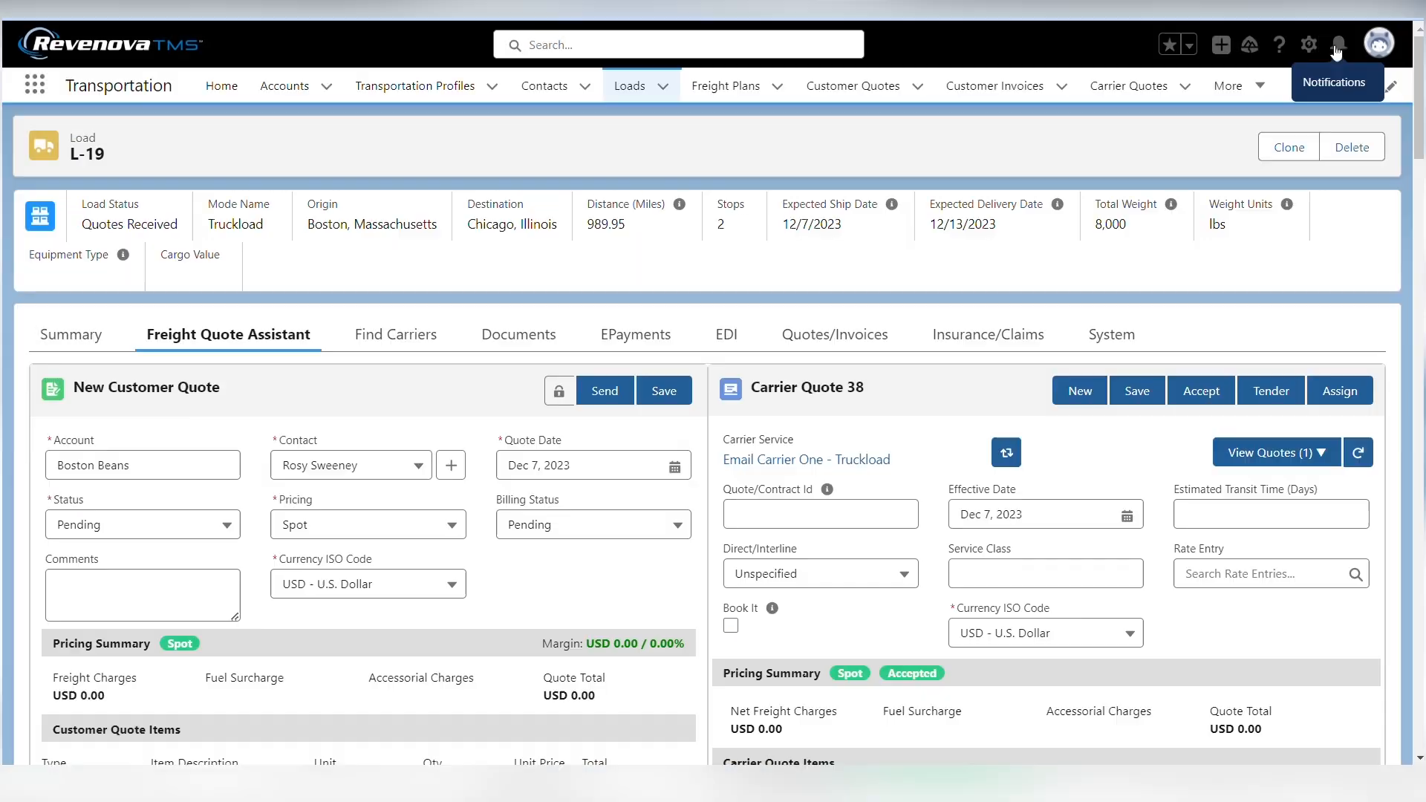
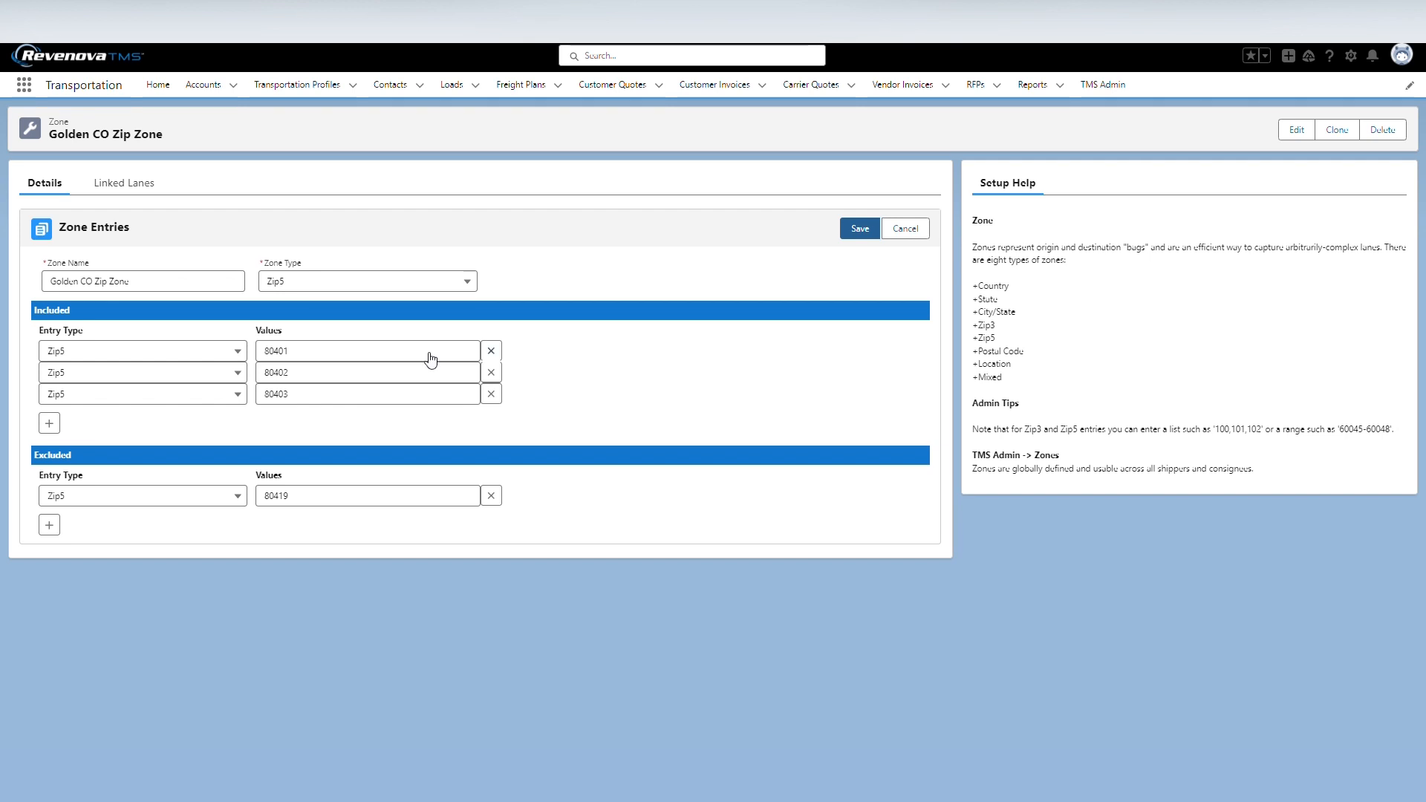
triple_click(206, 285)
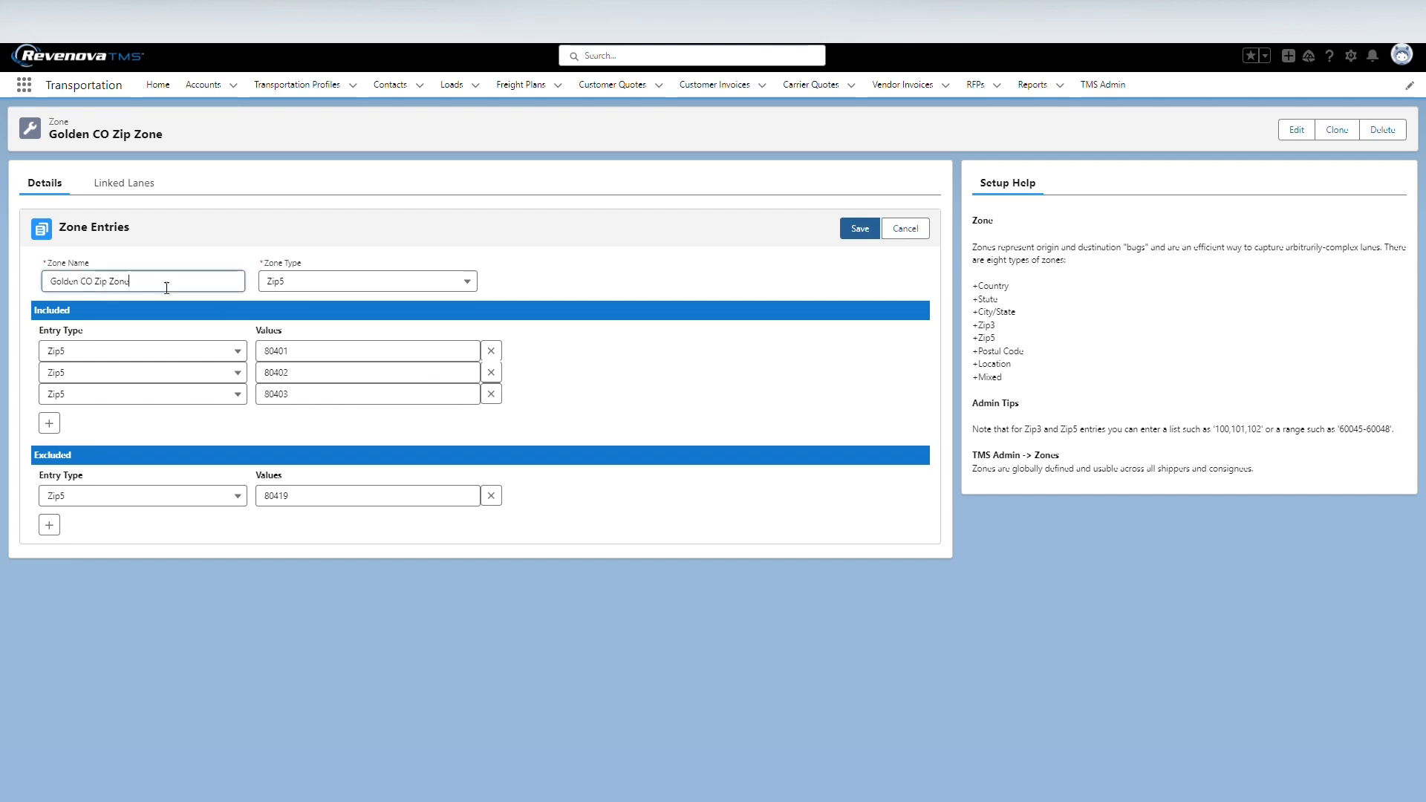
click(319, 360)
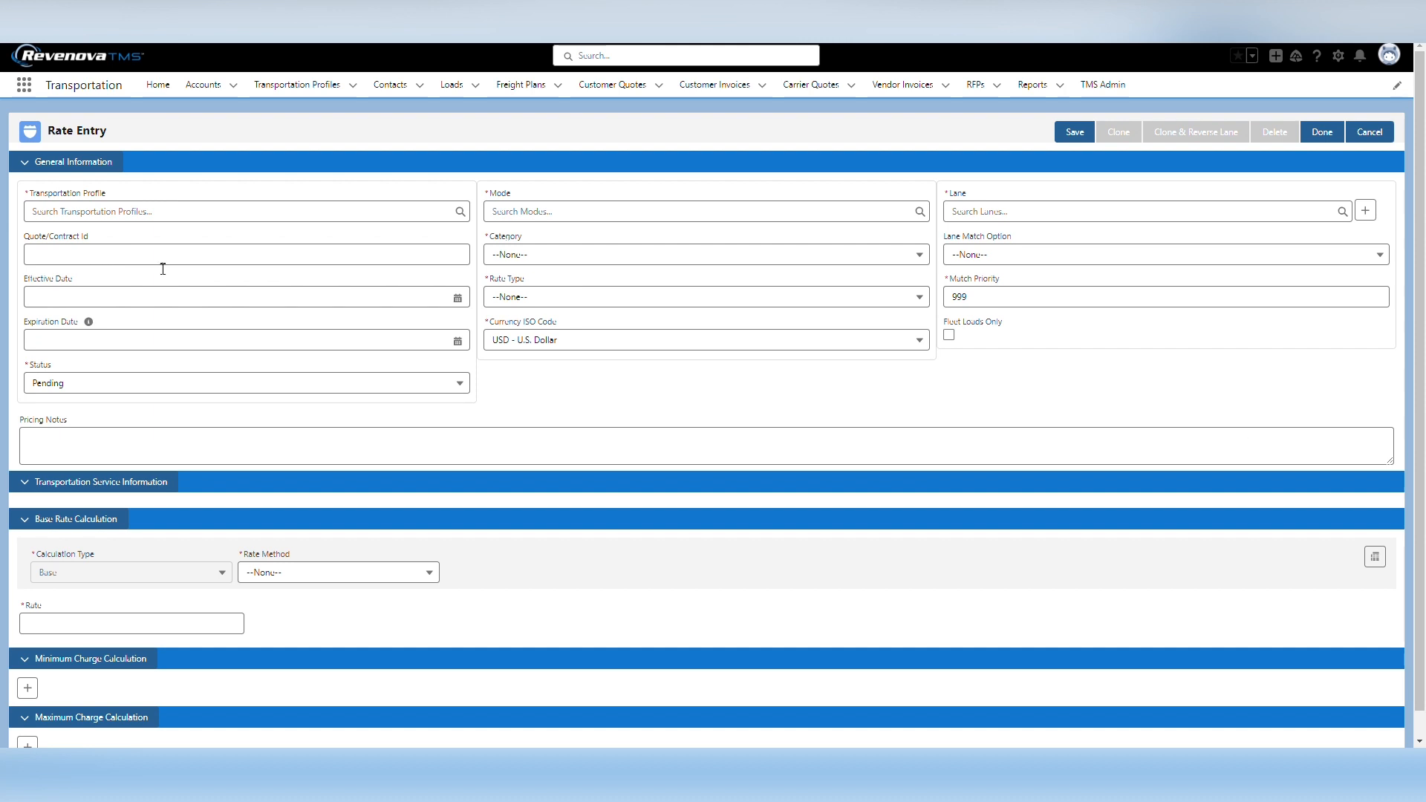
Assign the SMC3 Customer transportation profile to the new rate entry and set its status to Accepted
click(112, 212)
text(smc)
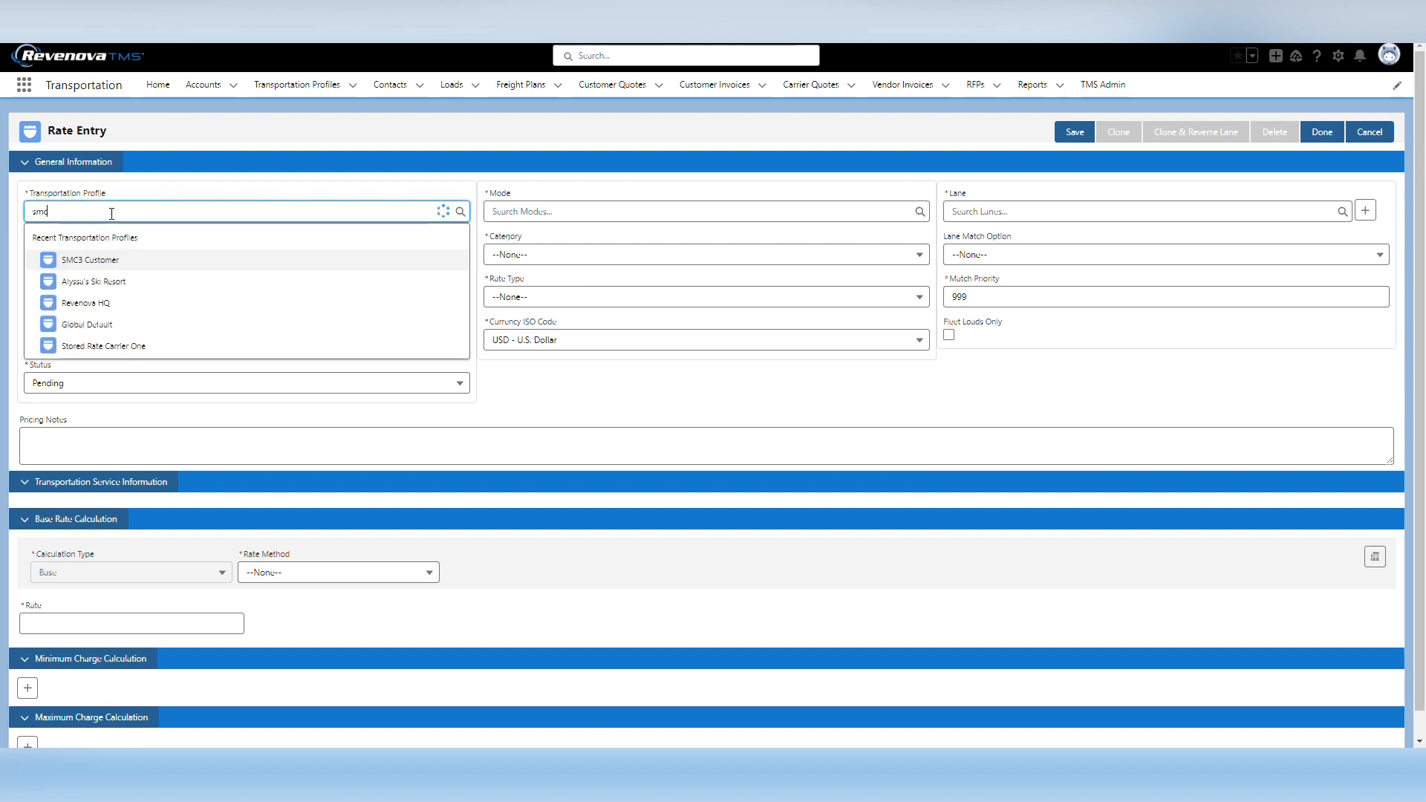
text(3)
click(121, 253)
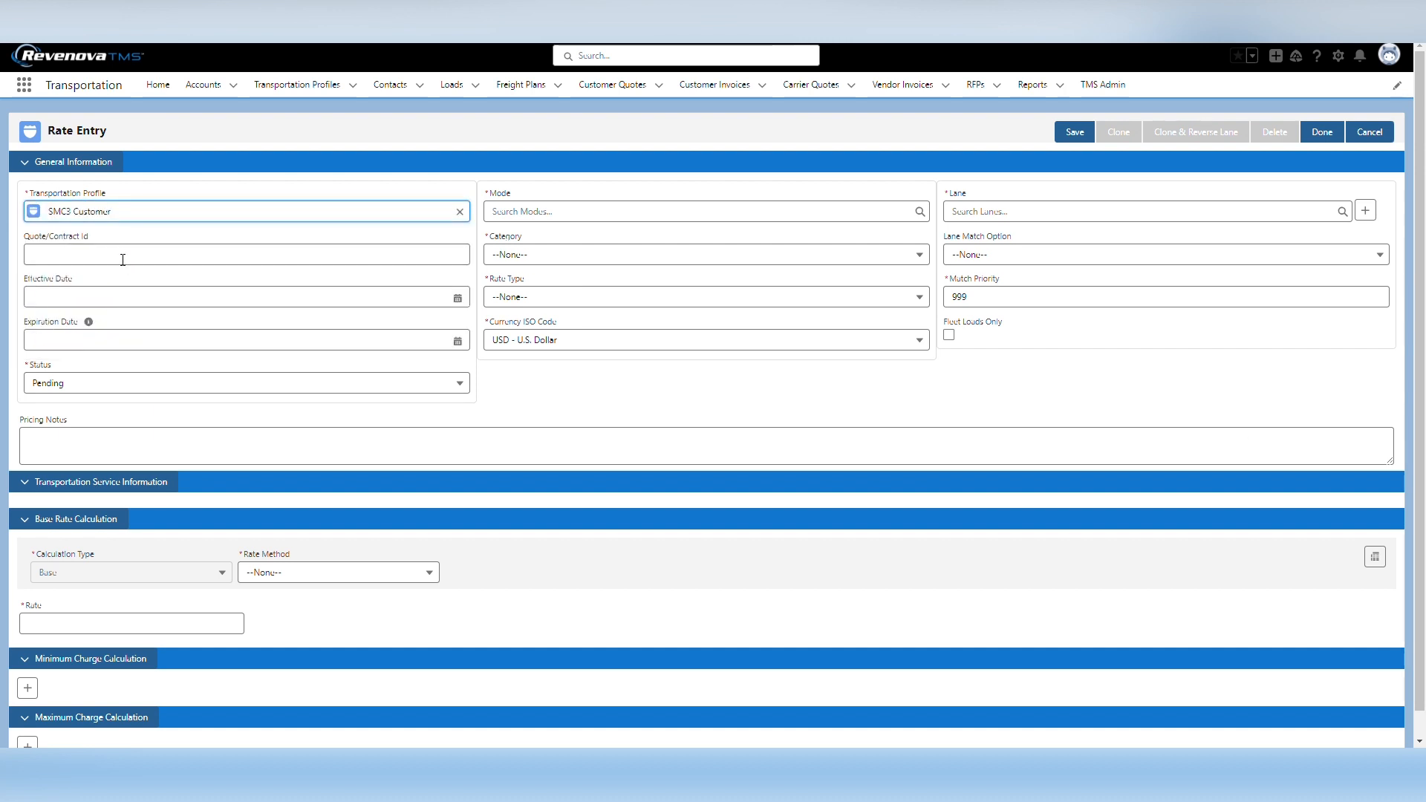
click(78, 385)
click(83, 479)
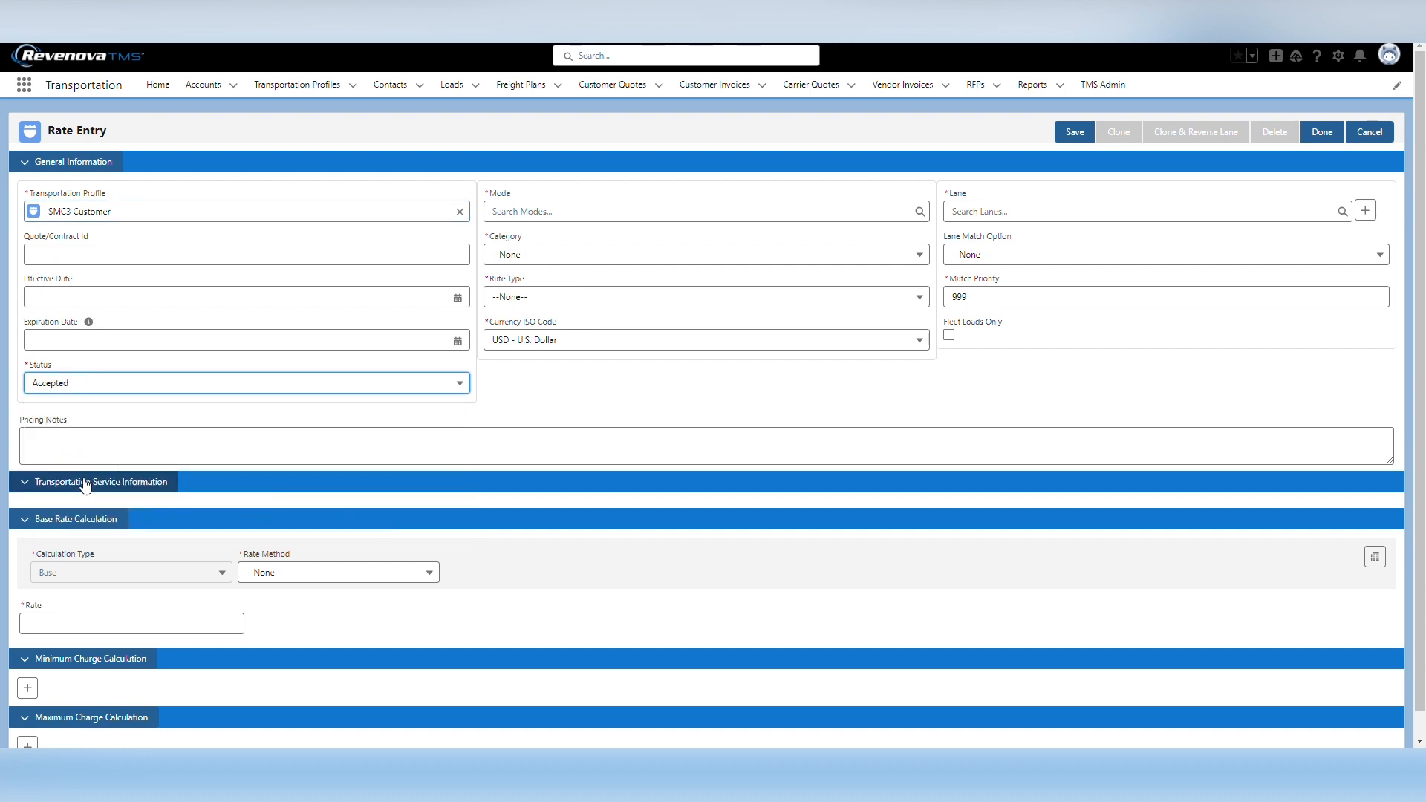
Set the rate entry's mode to LTL and its category to Carrier
click(505, 213)
text(ltl)
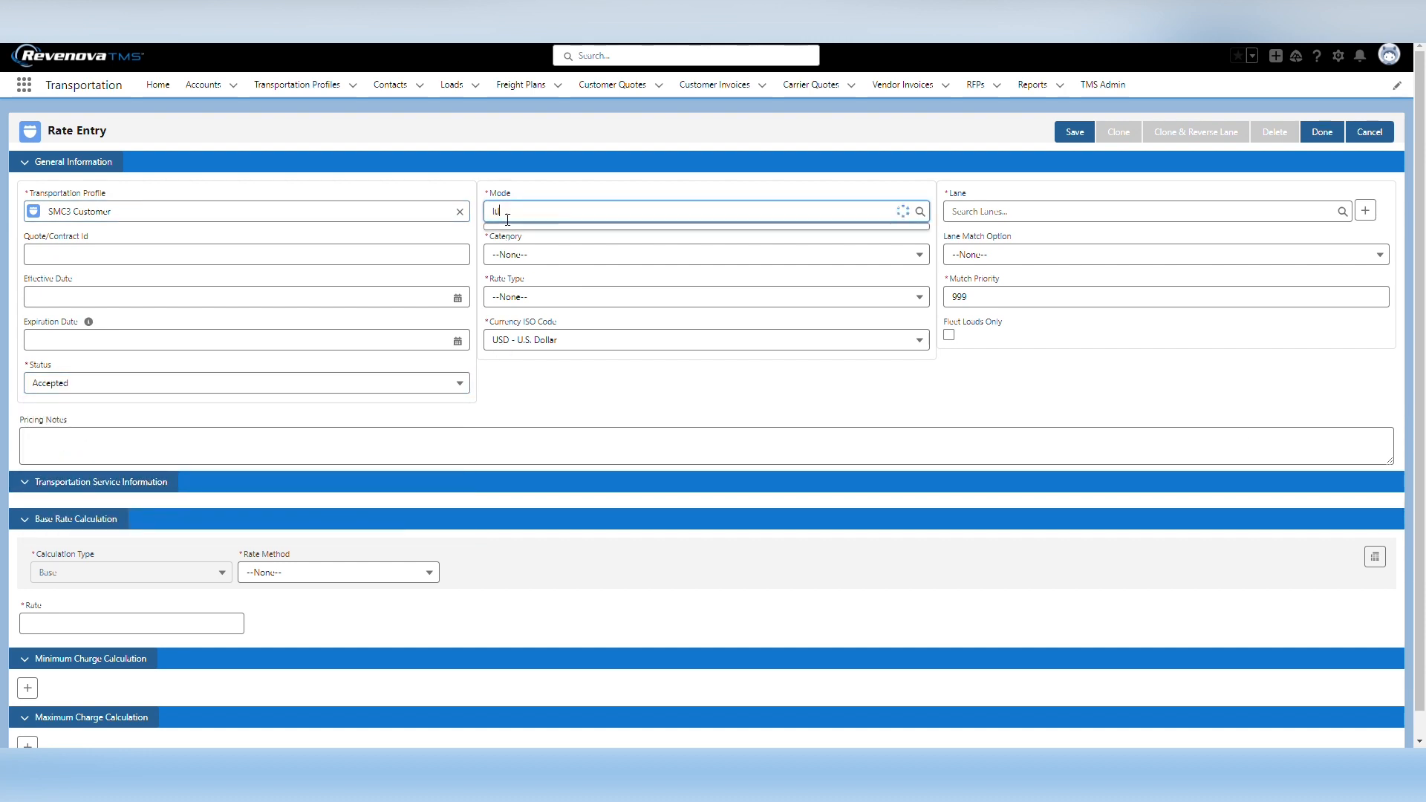
click(528, 253)
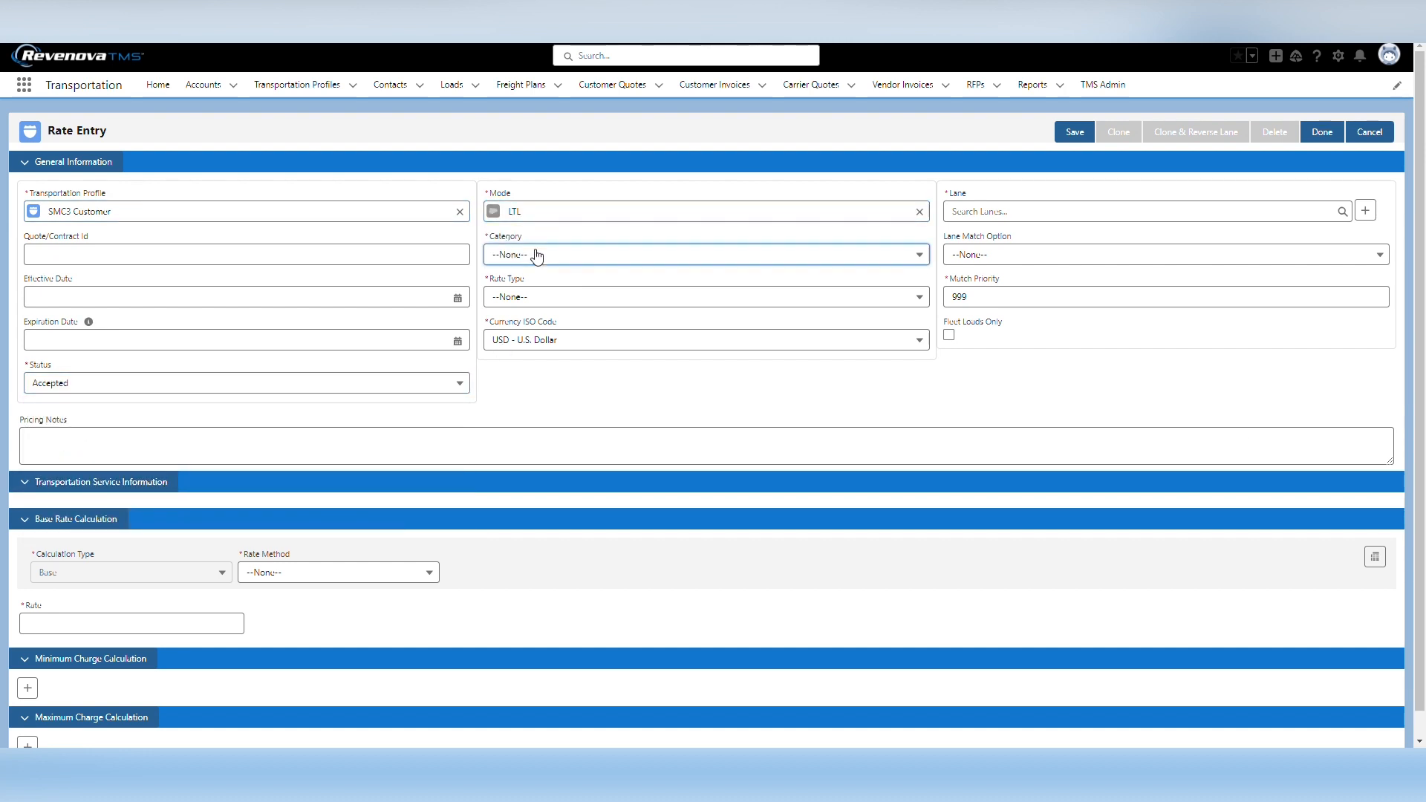
click(535, 255)
click(540, 331)
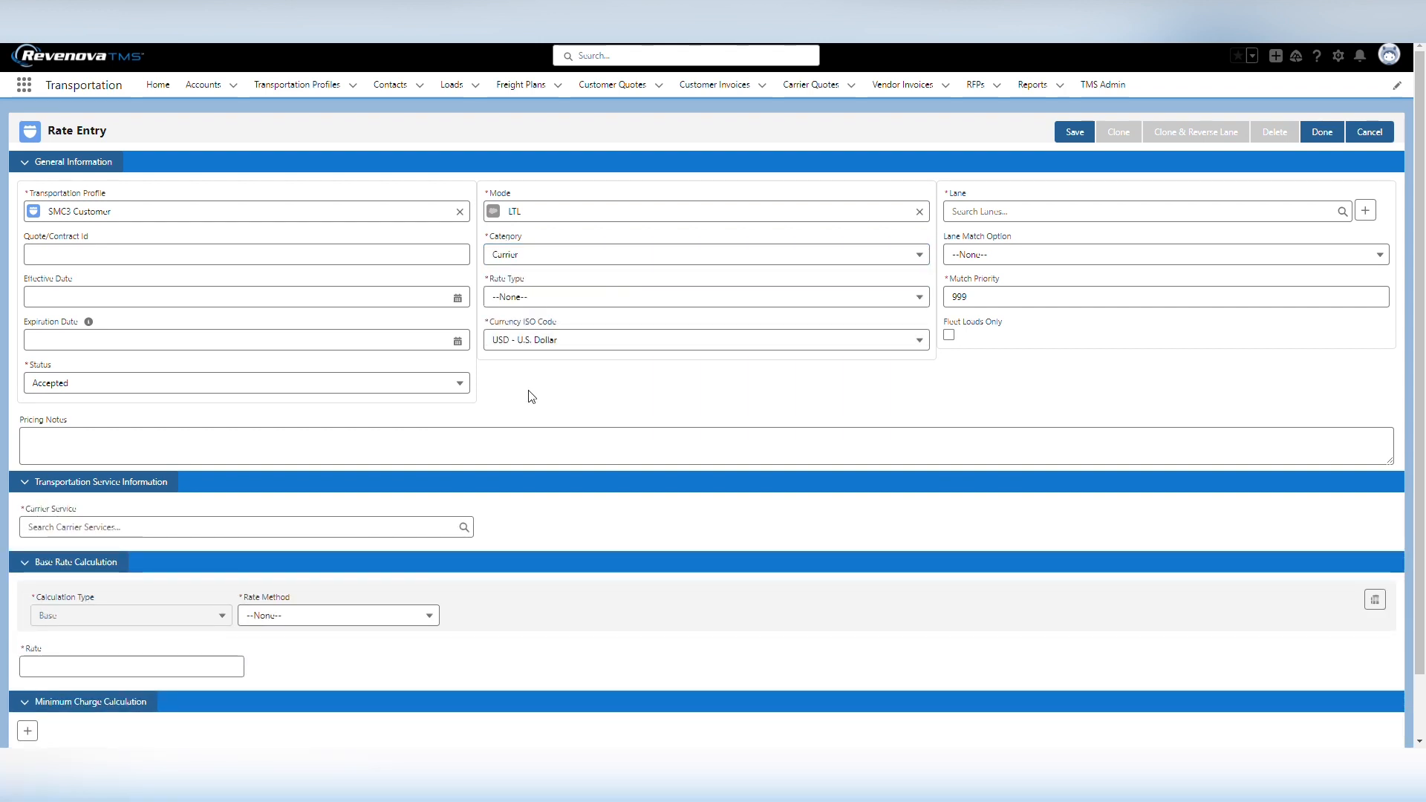
Set the rate type to Accessorial and choose High Cost Delivery Surcharge as the accessorial
click(520, 298)
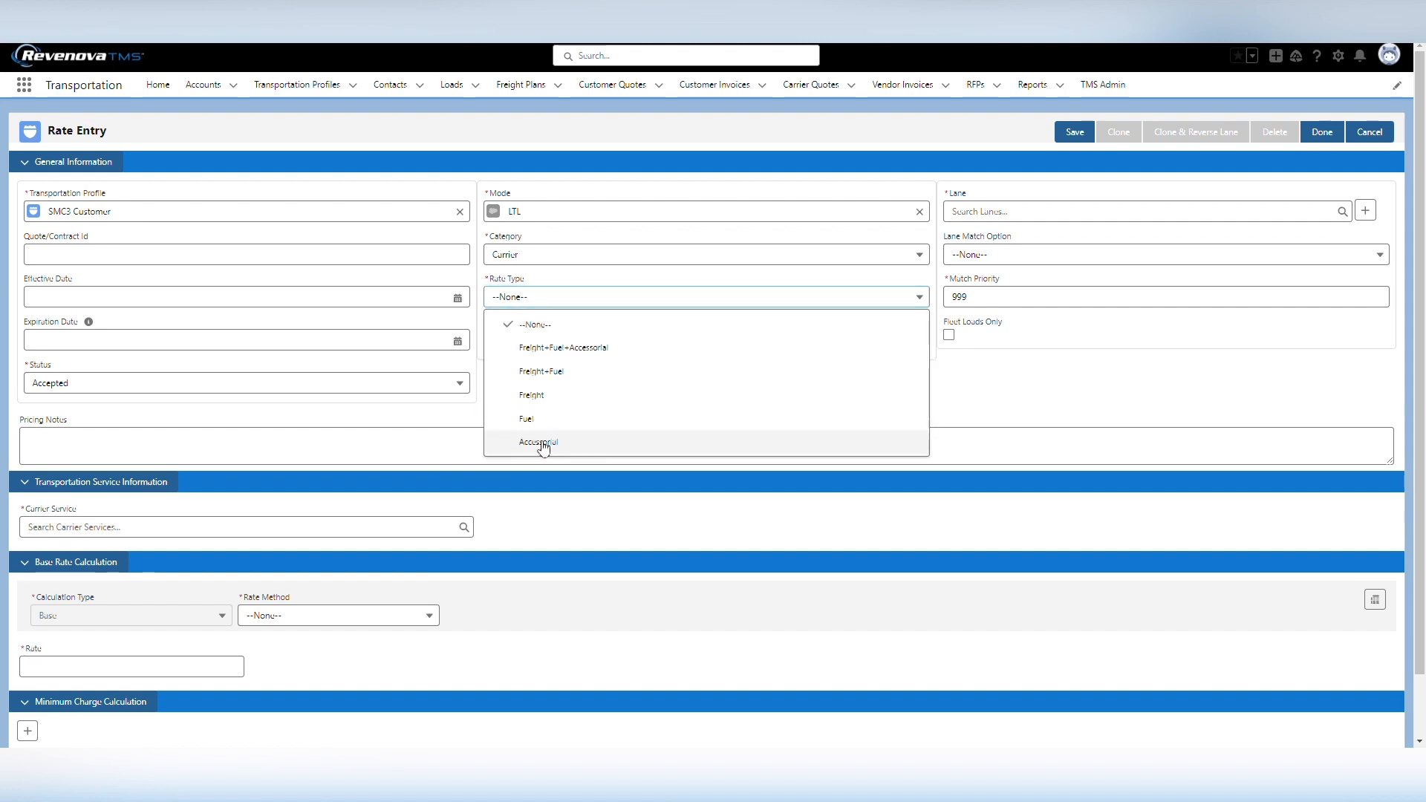
click(541, 443)
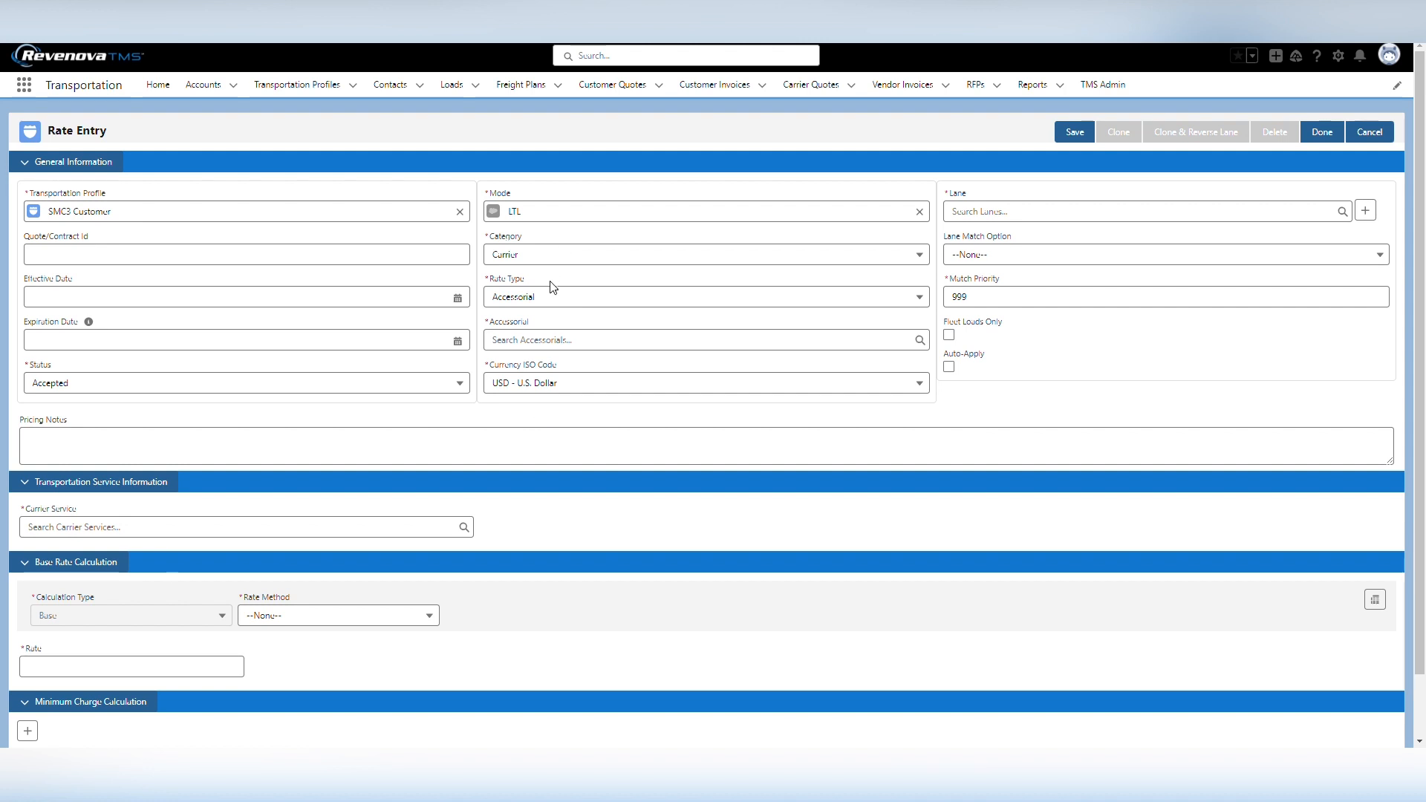
click(532, 340)
text(high)
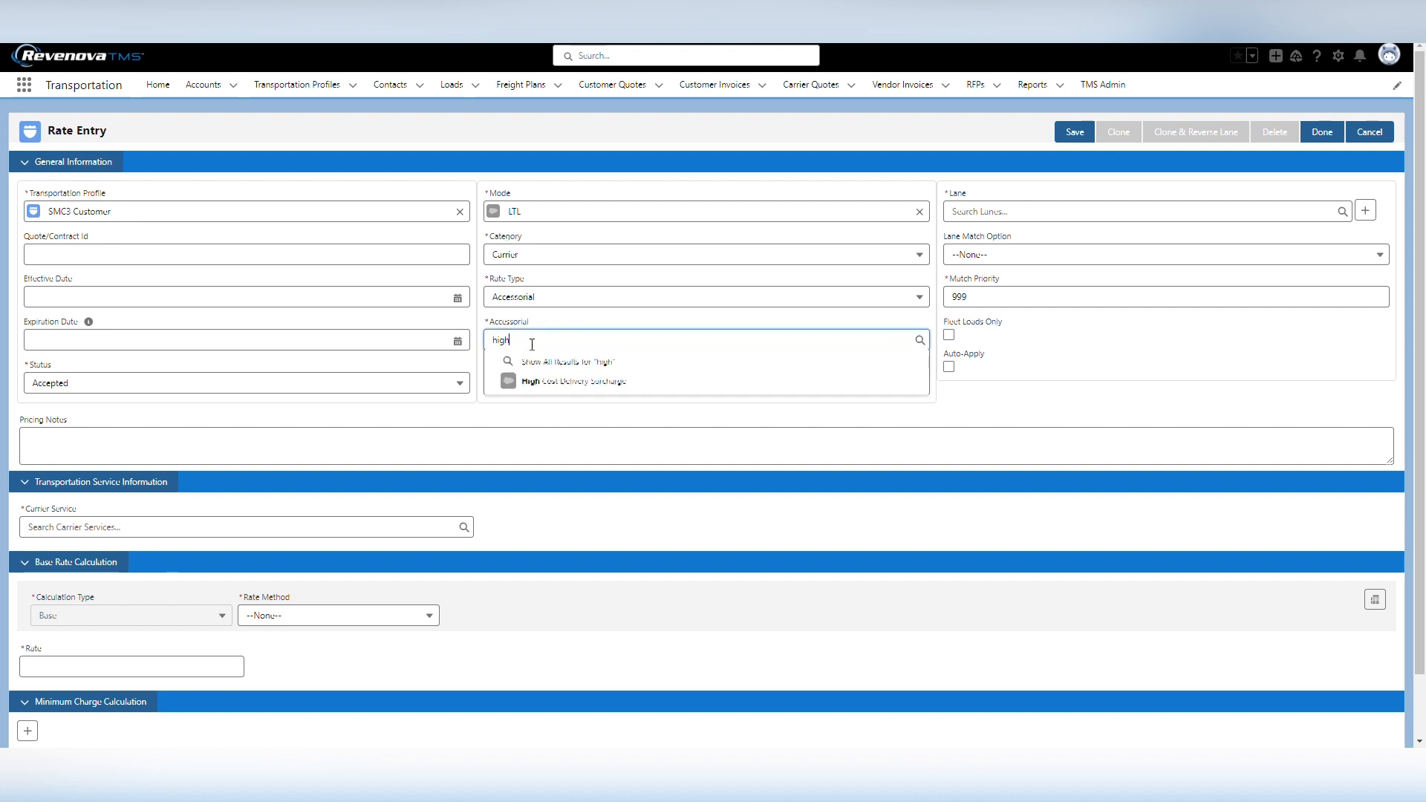
click(567, 381)
Assign the US to Golden CO Zip Zone lane to the rate entry and enable Auto-Apply
click(1052, 222)
text(us to)
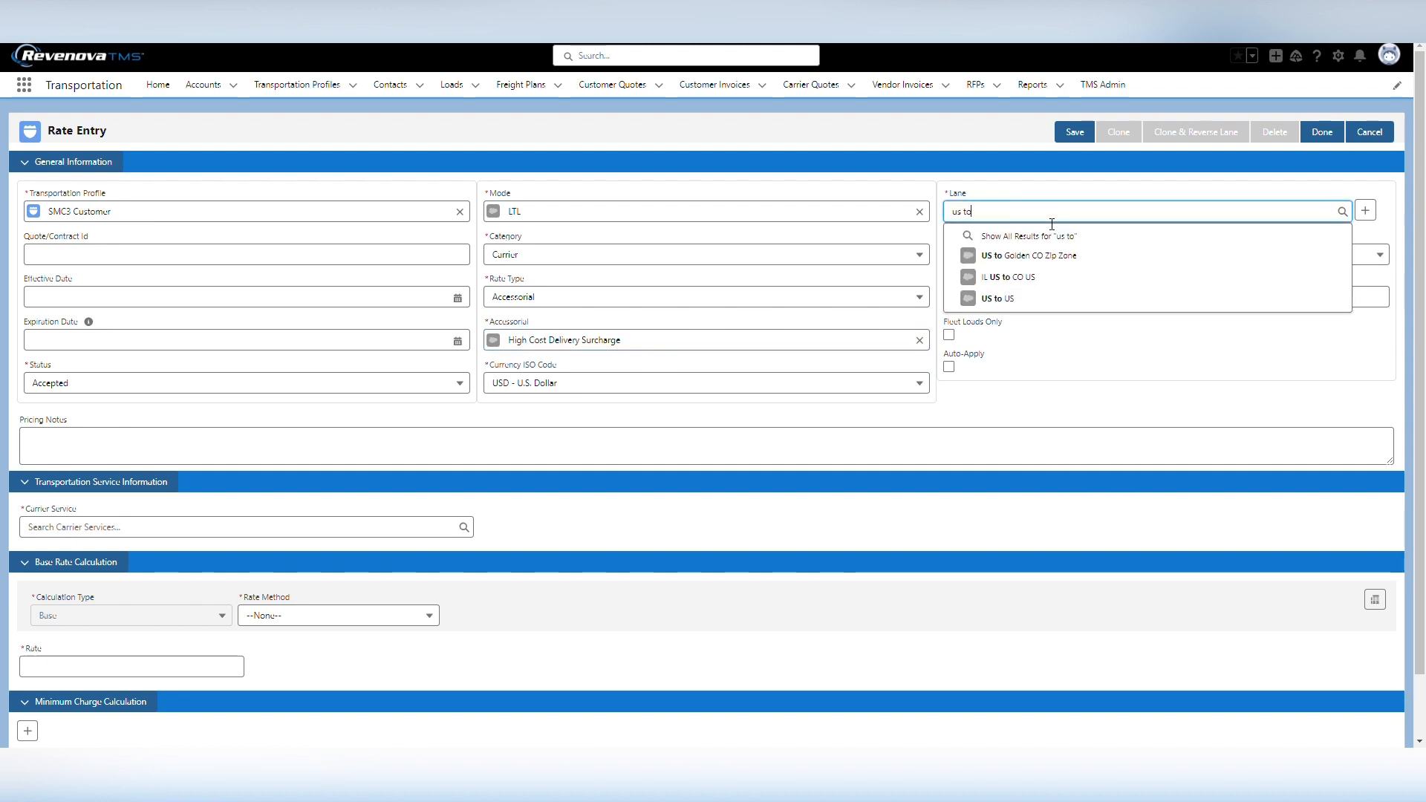
click(1060, 255)
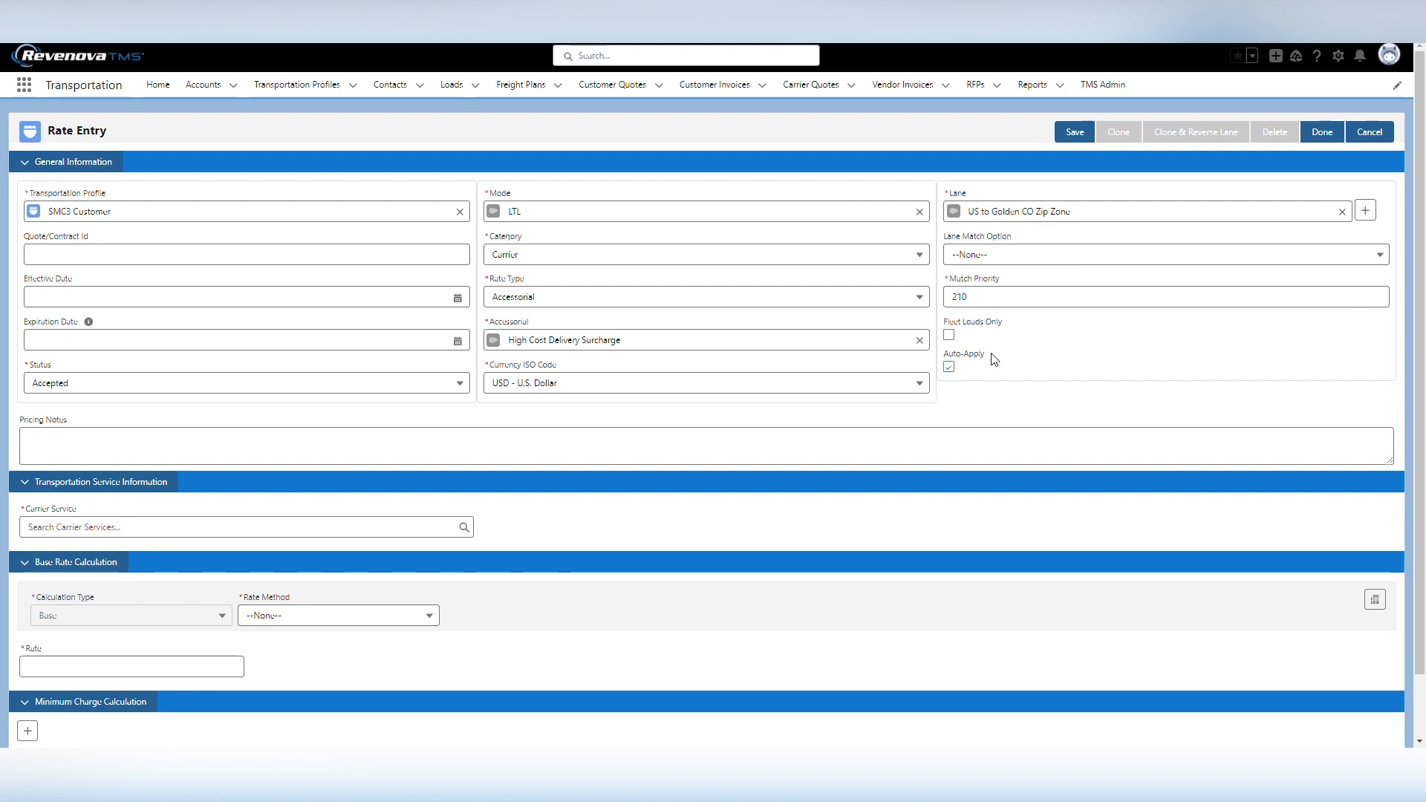
Choose ABF Freight - SMC3 as the rate entry's carrier service
scroll(995, 360, down, 2)
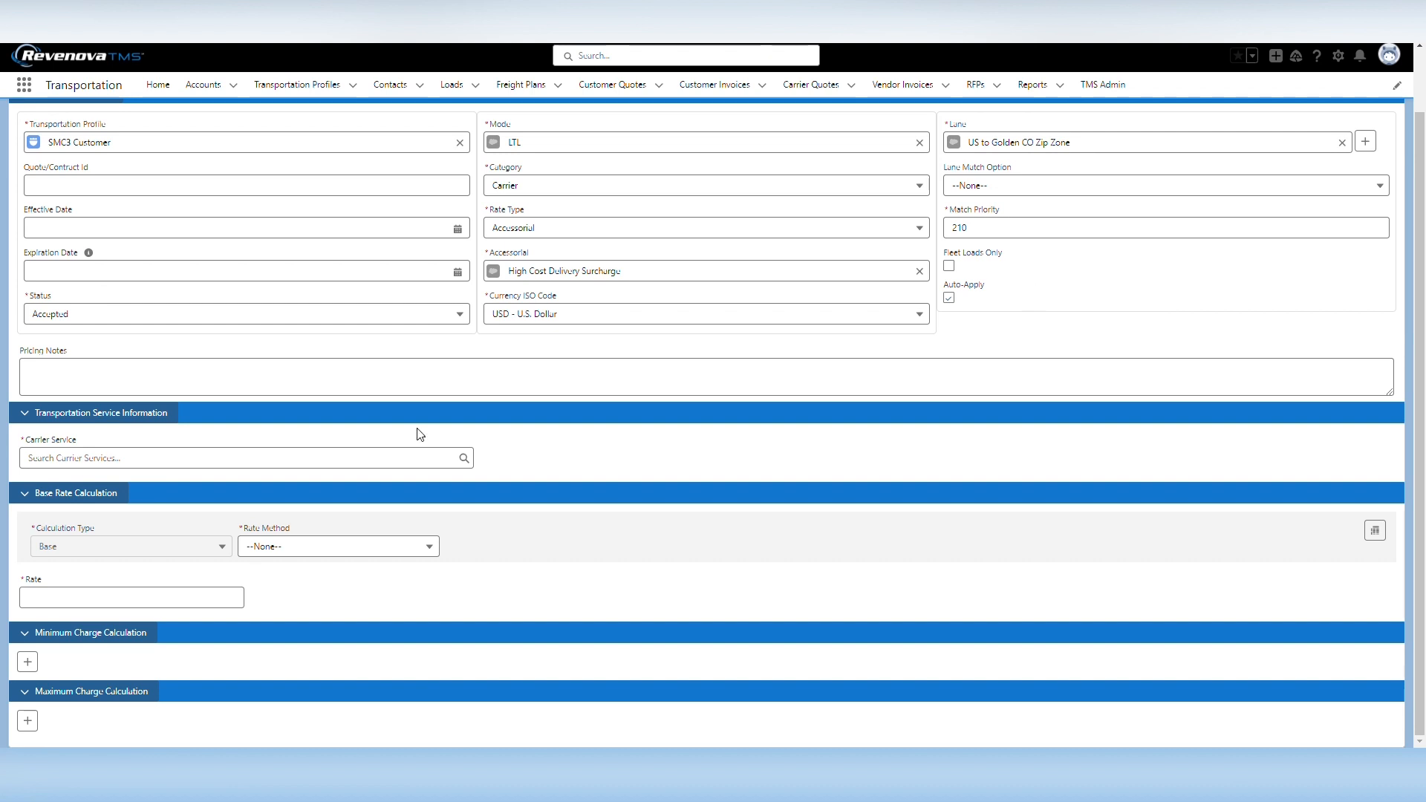
click(81, 474)
text(J)
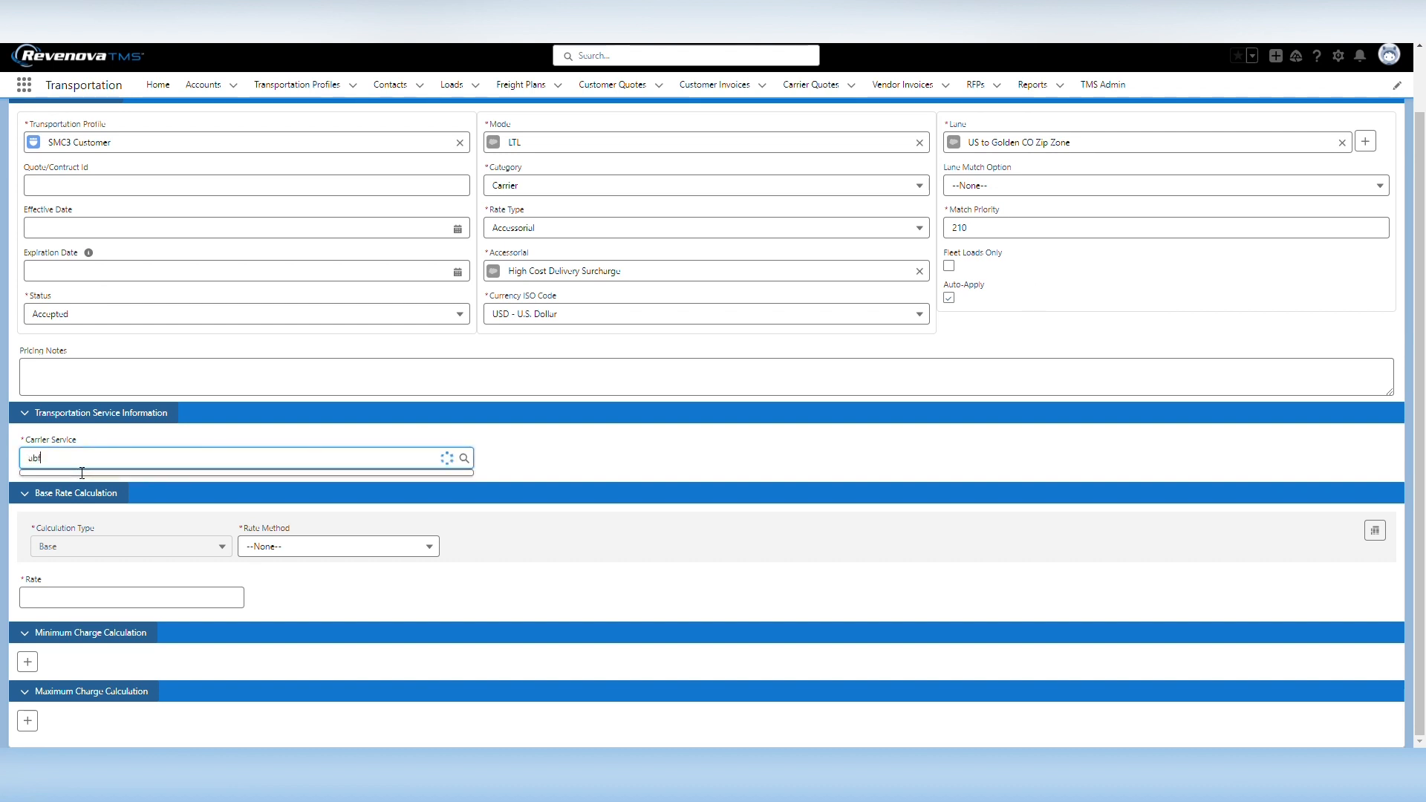
click(118, 586)
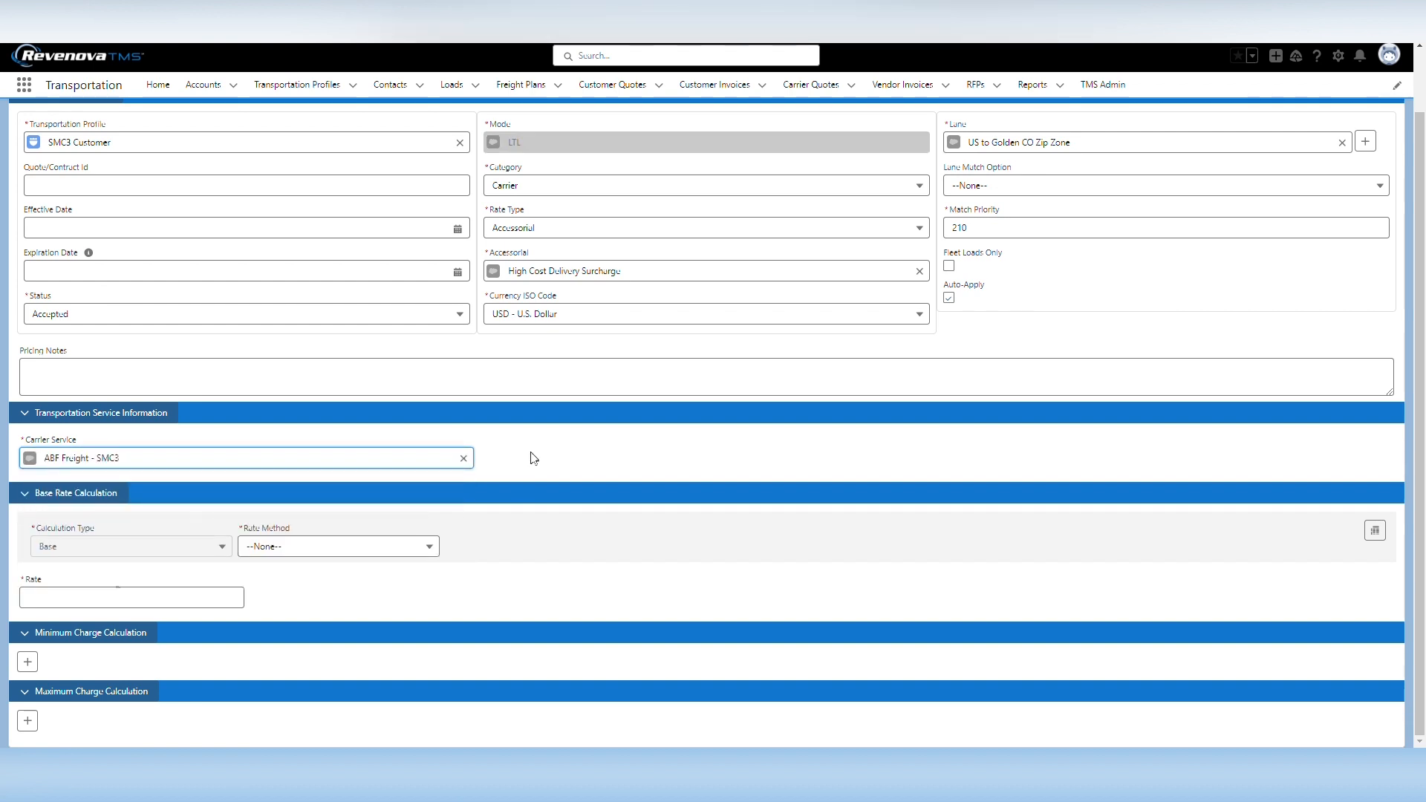
Set the base rate method to Fixed Amount with a rate of 45, and save the rate entry
click(297, 551)
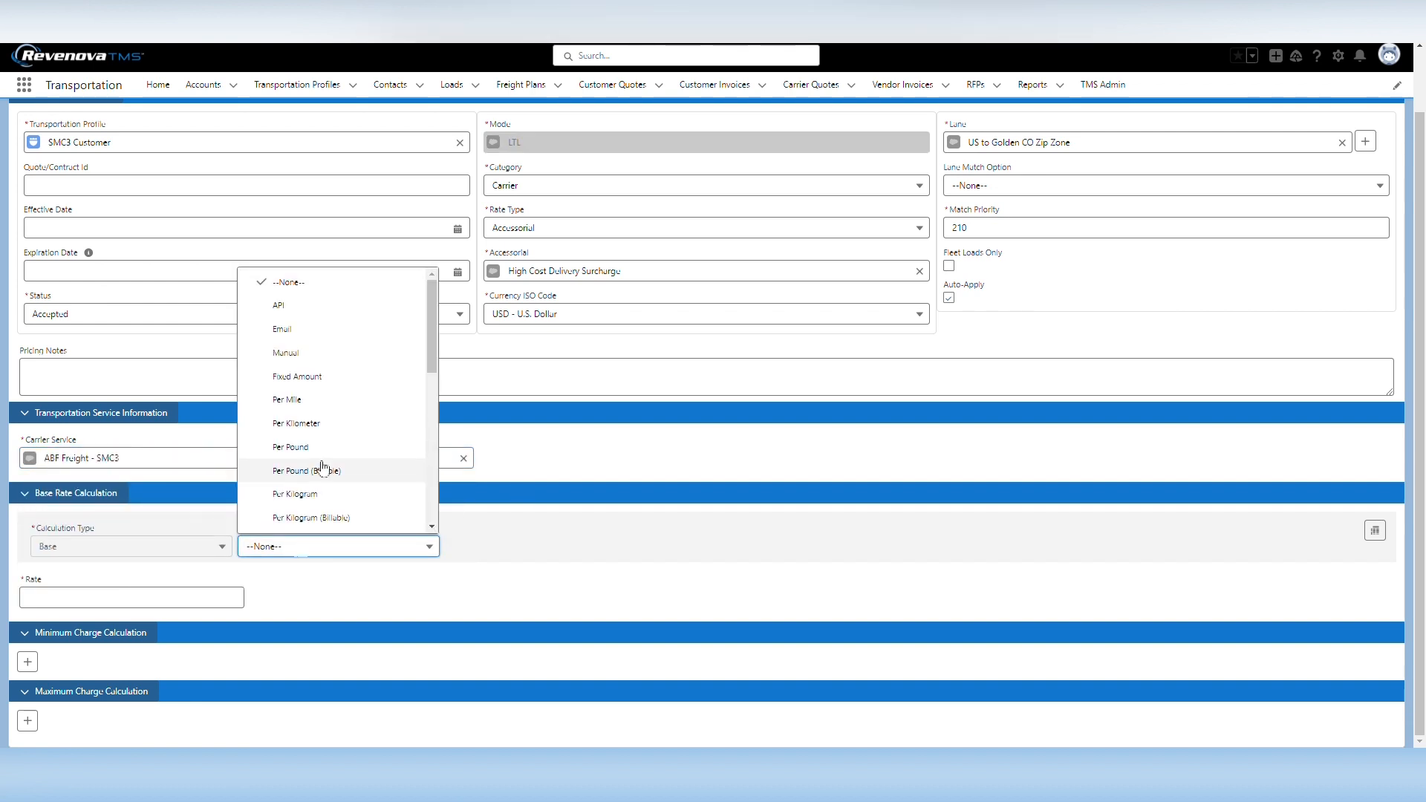
click(318, 377)
click(193, 598)
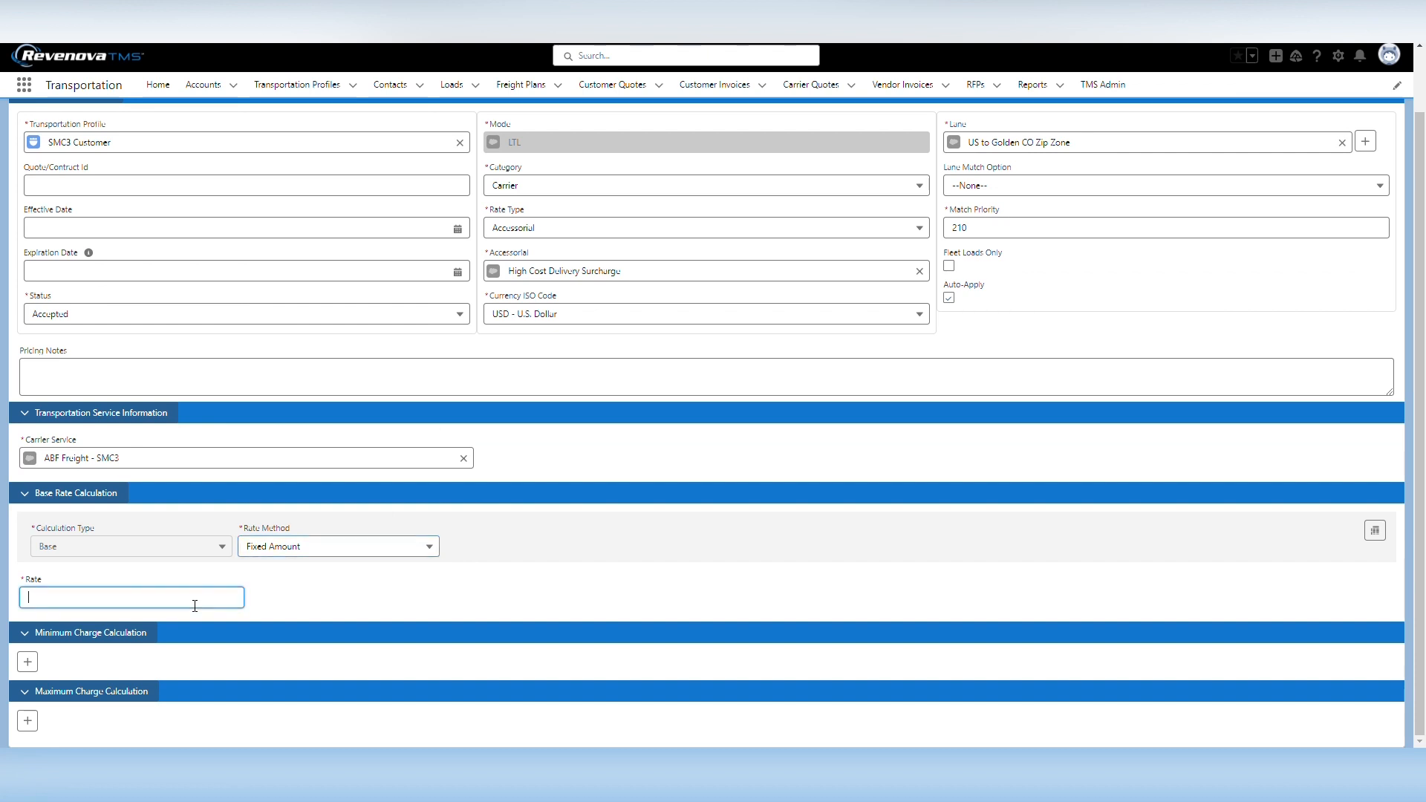
click(368, 609)
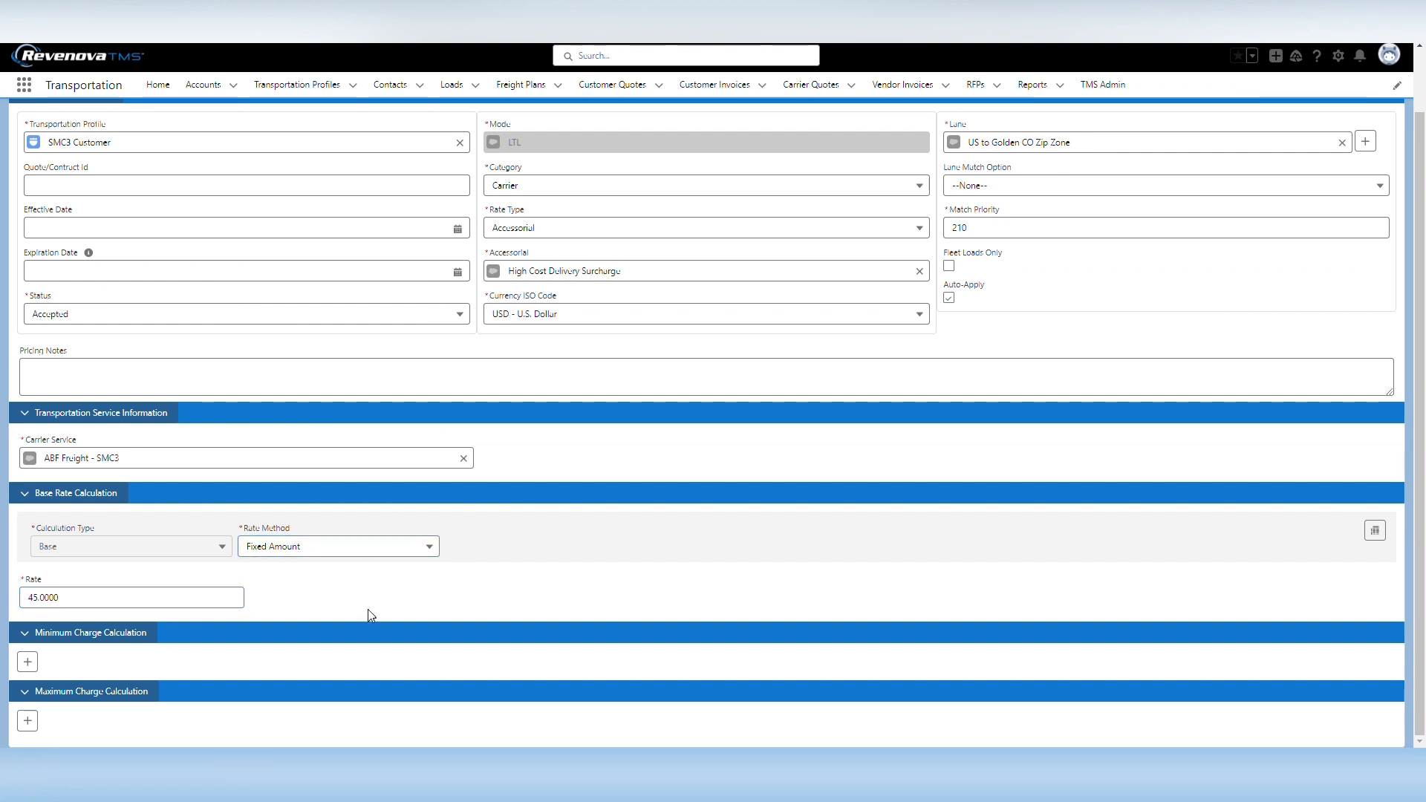
scroll(368, 609, up, 1)
click(1080, 137)
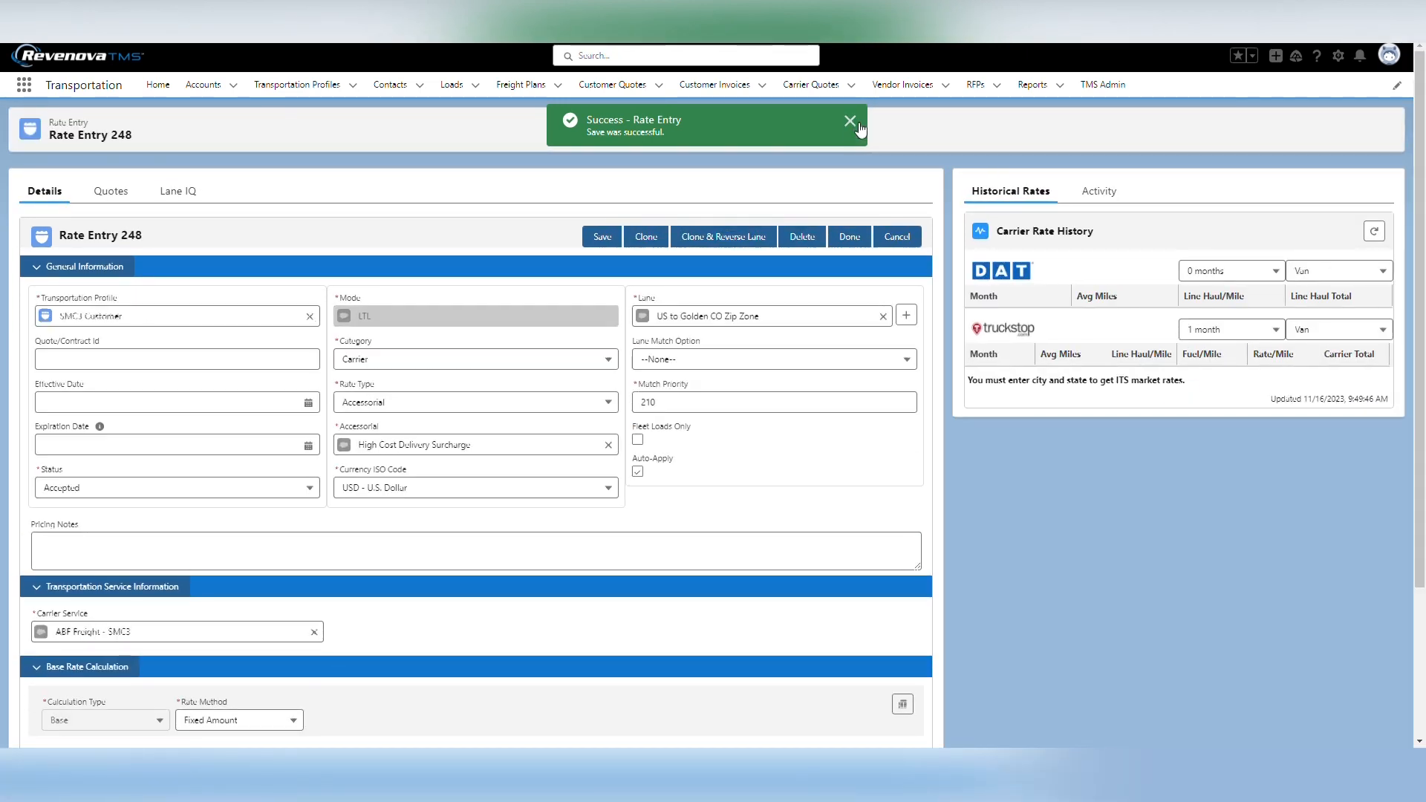
click(857, 125)
Start a new load for SMC3 Customer with the LTL mode
click(453, 86)
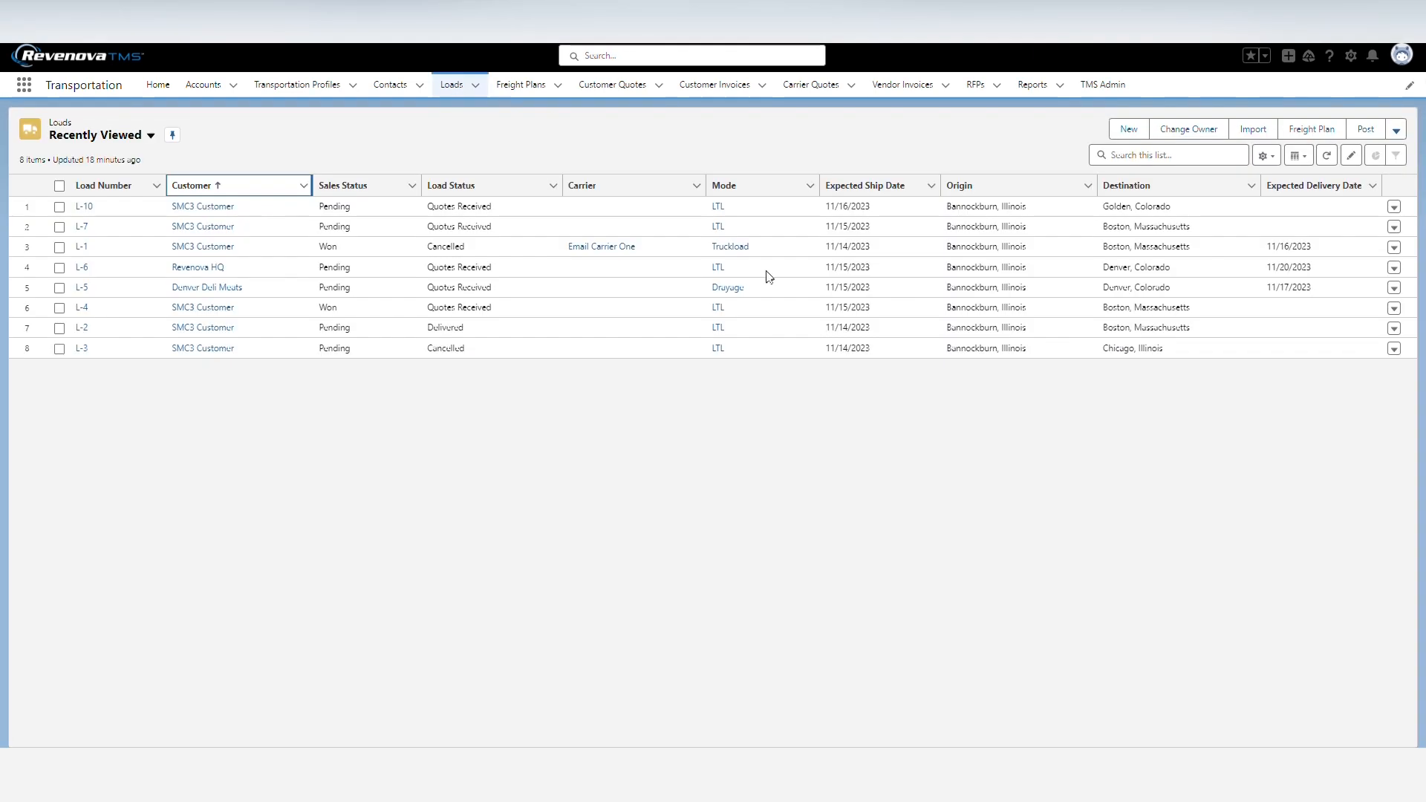
click(1144, 130)
click(99, 198)
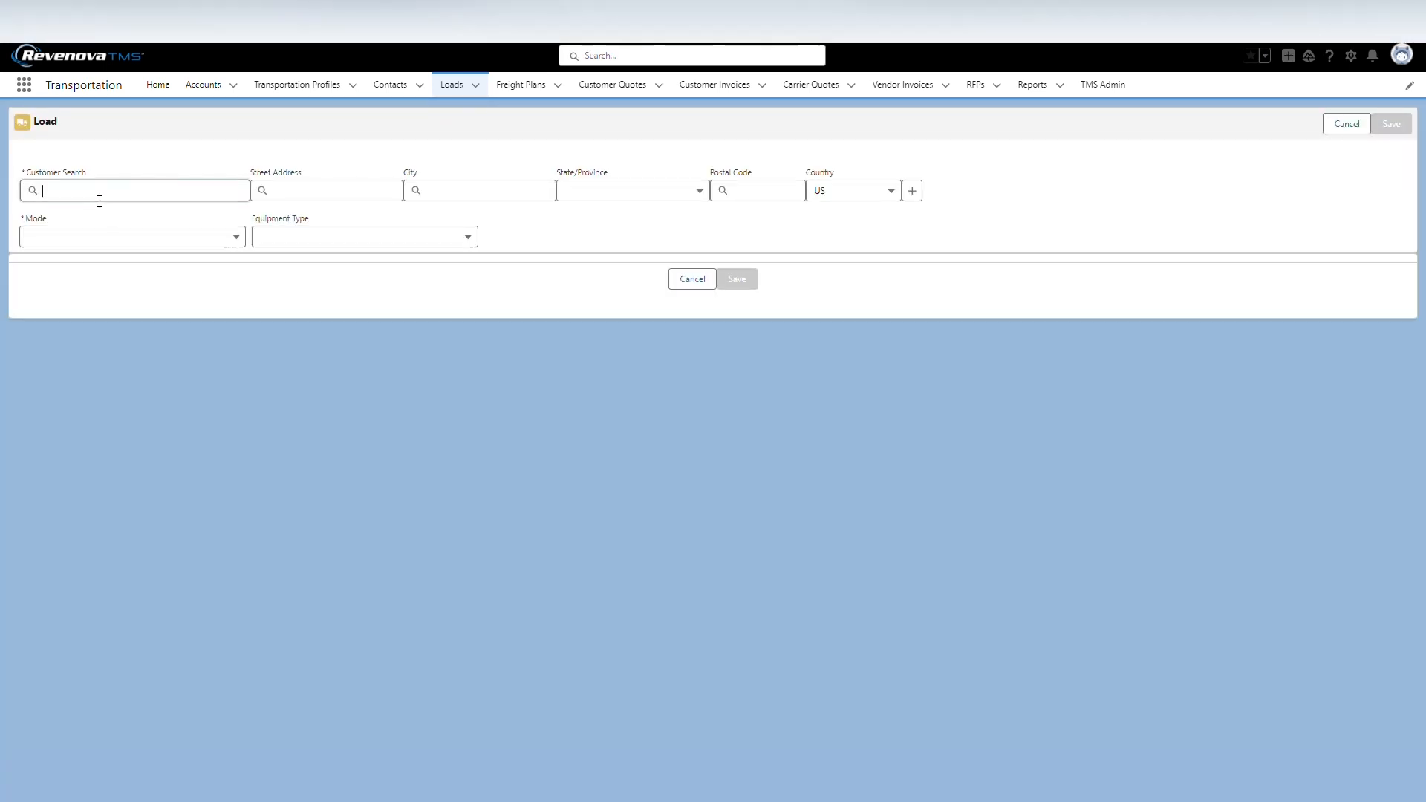
text(smc3)
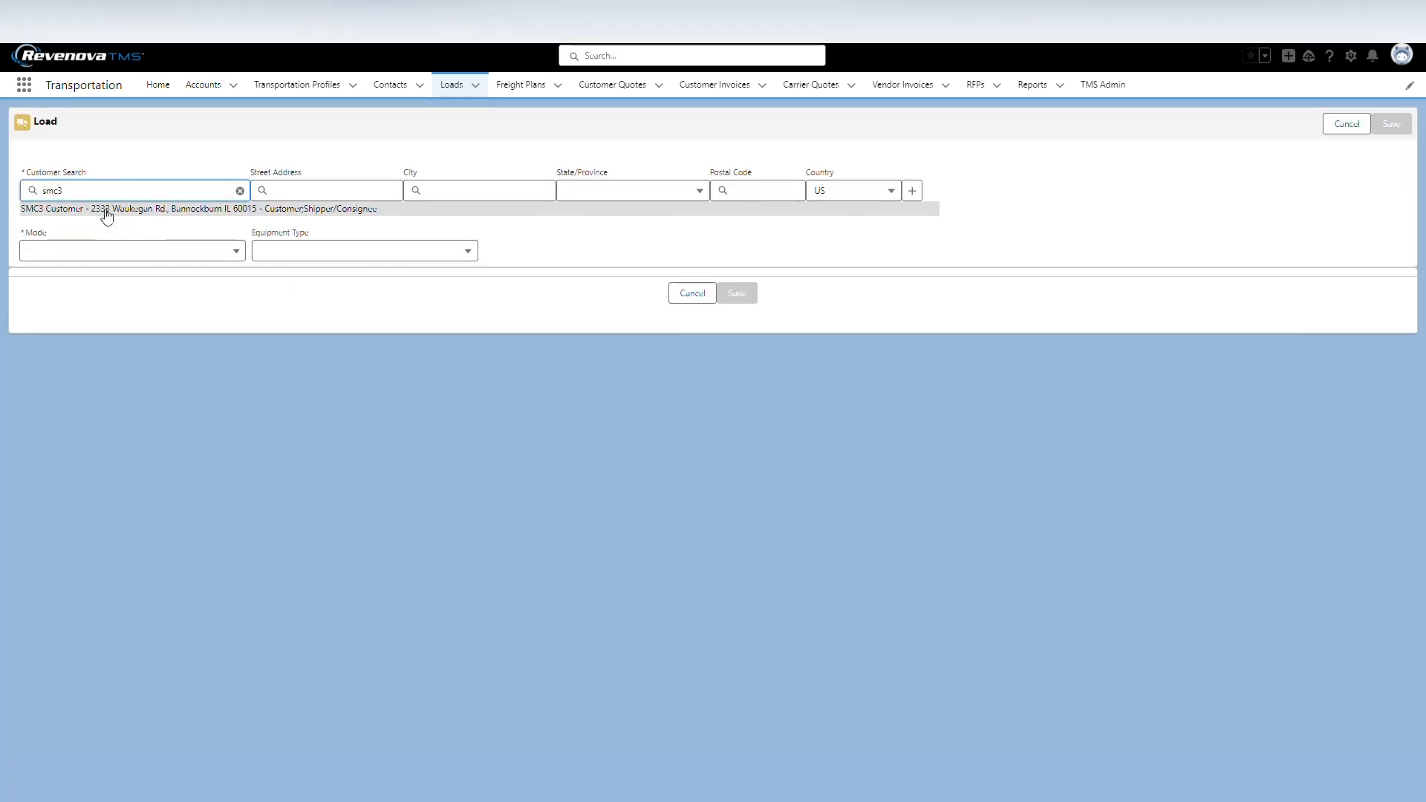
click(104, 208)
click(111, 235)
click(97, 290)
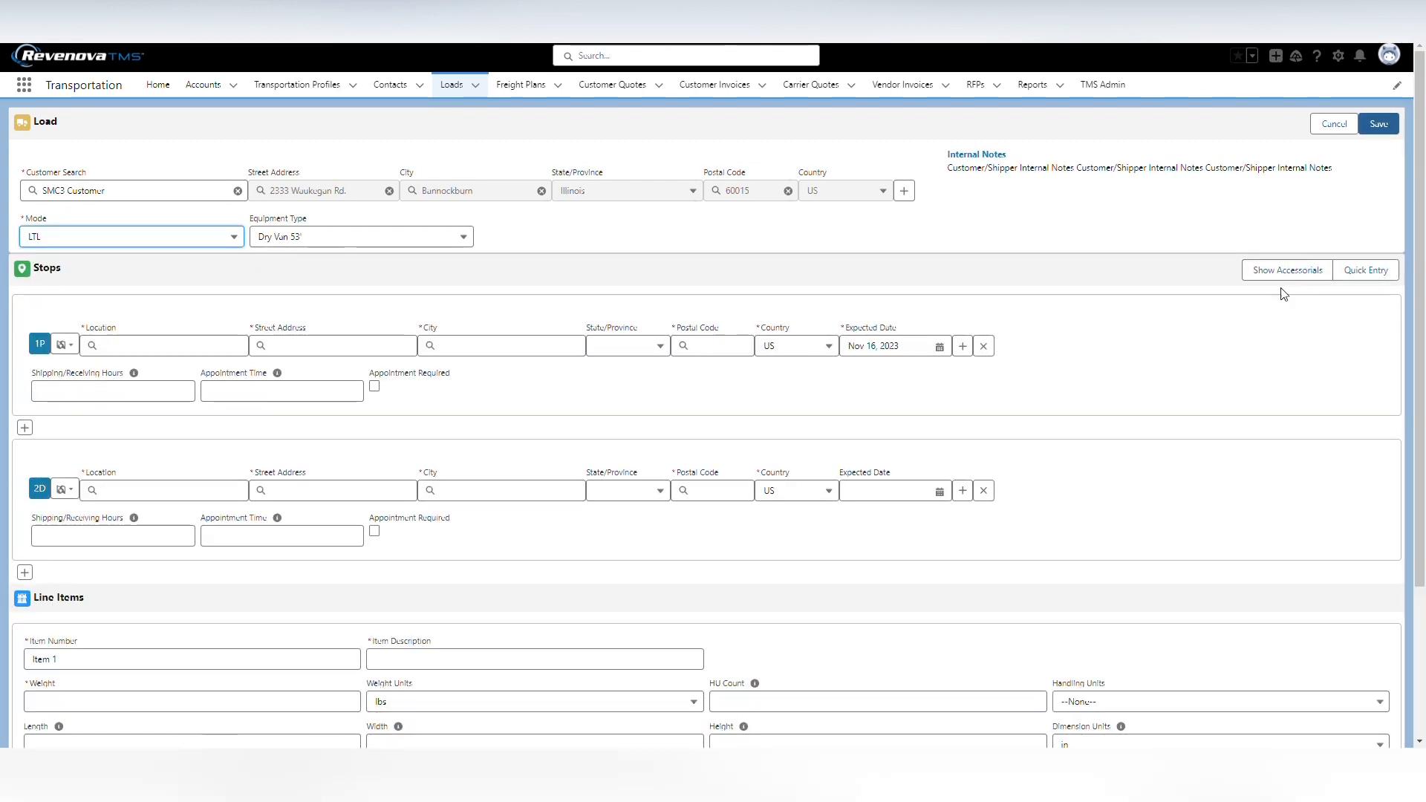
Set the first stop, the pickup, to the same location as the customer
scroll(211, 340, down, 1)
click(65, 270)
click(100, 312)
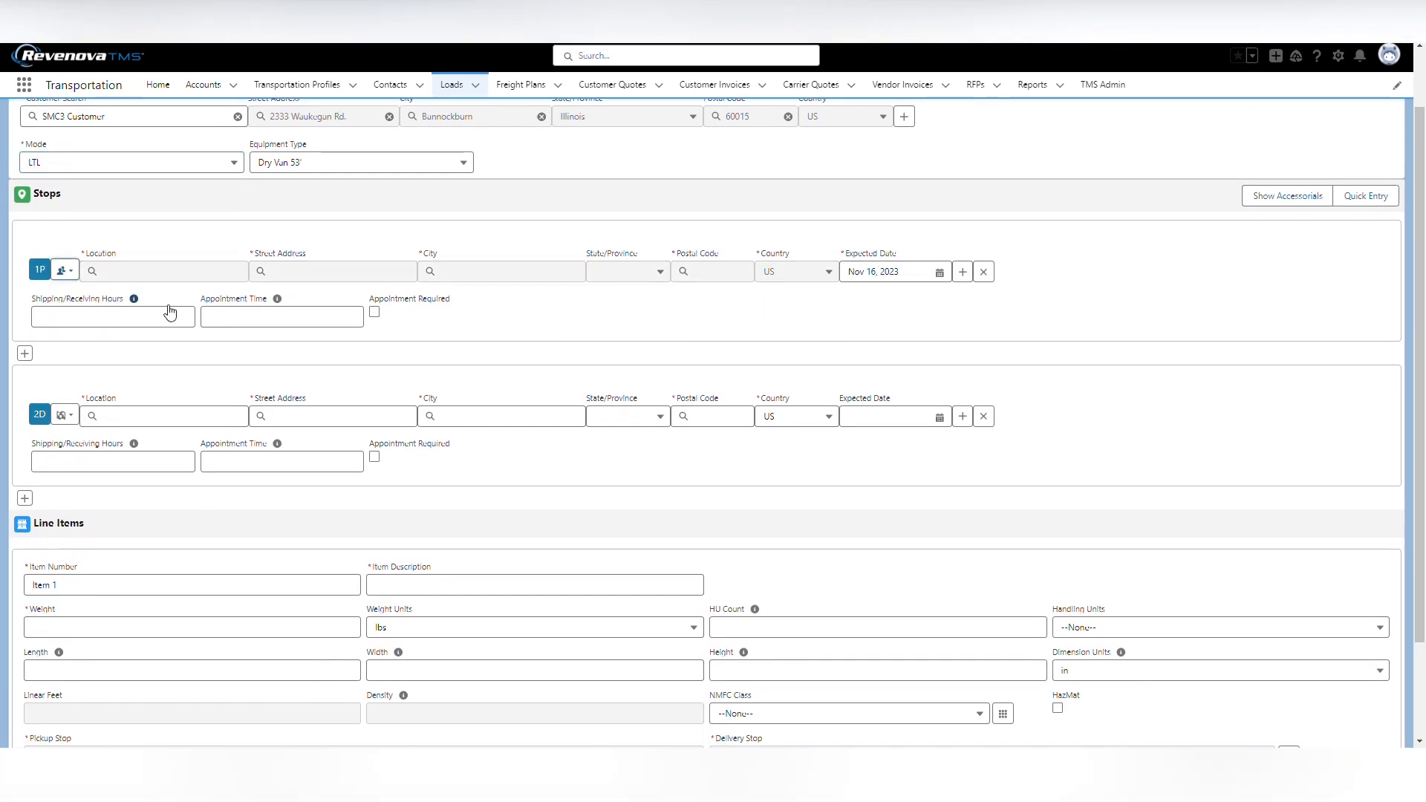
Set the second stop, the delivery, to the account address of Alyssa's Ski Resort in Golden, Colorado
scroll(89, 473, down, 1)
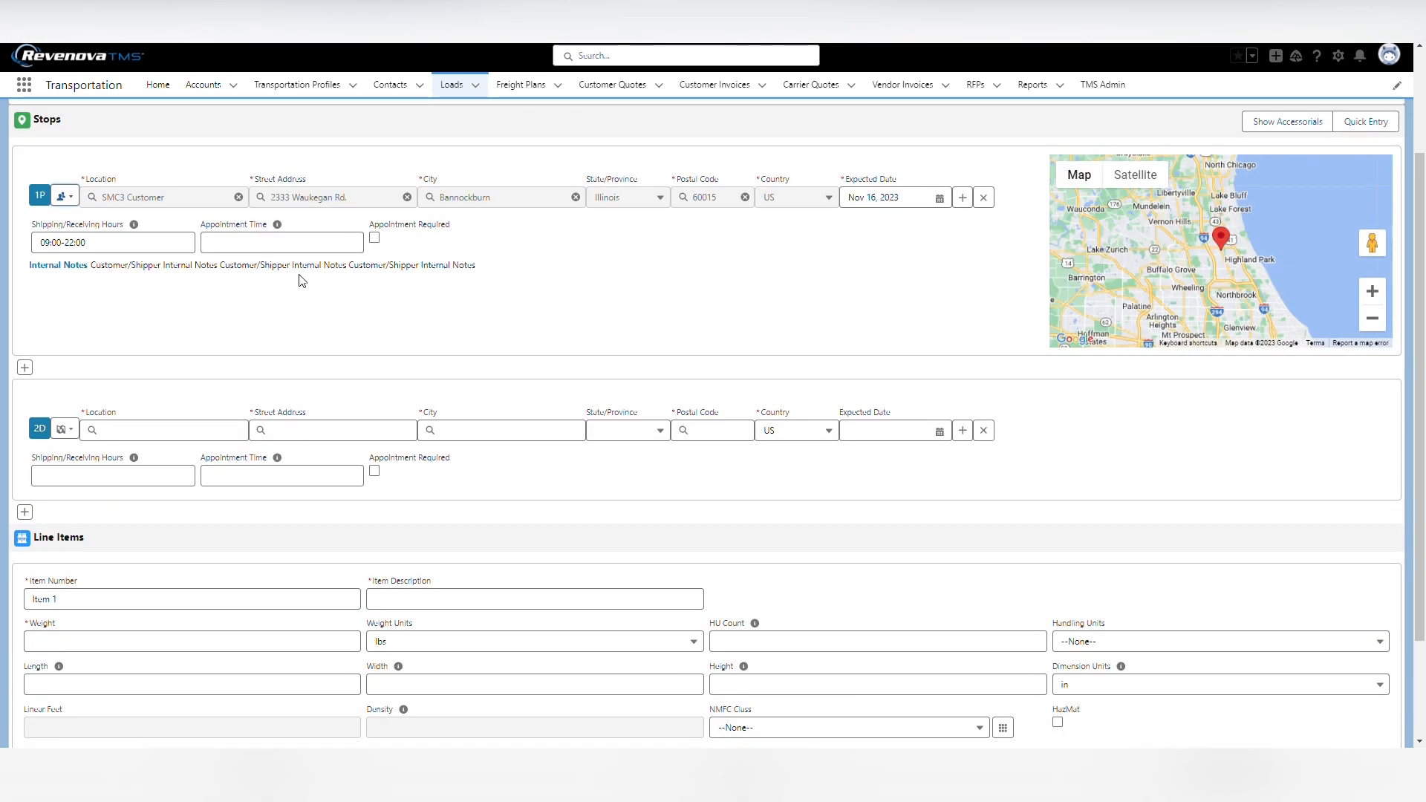
click(66, 430)
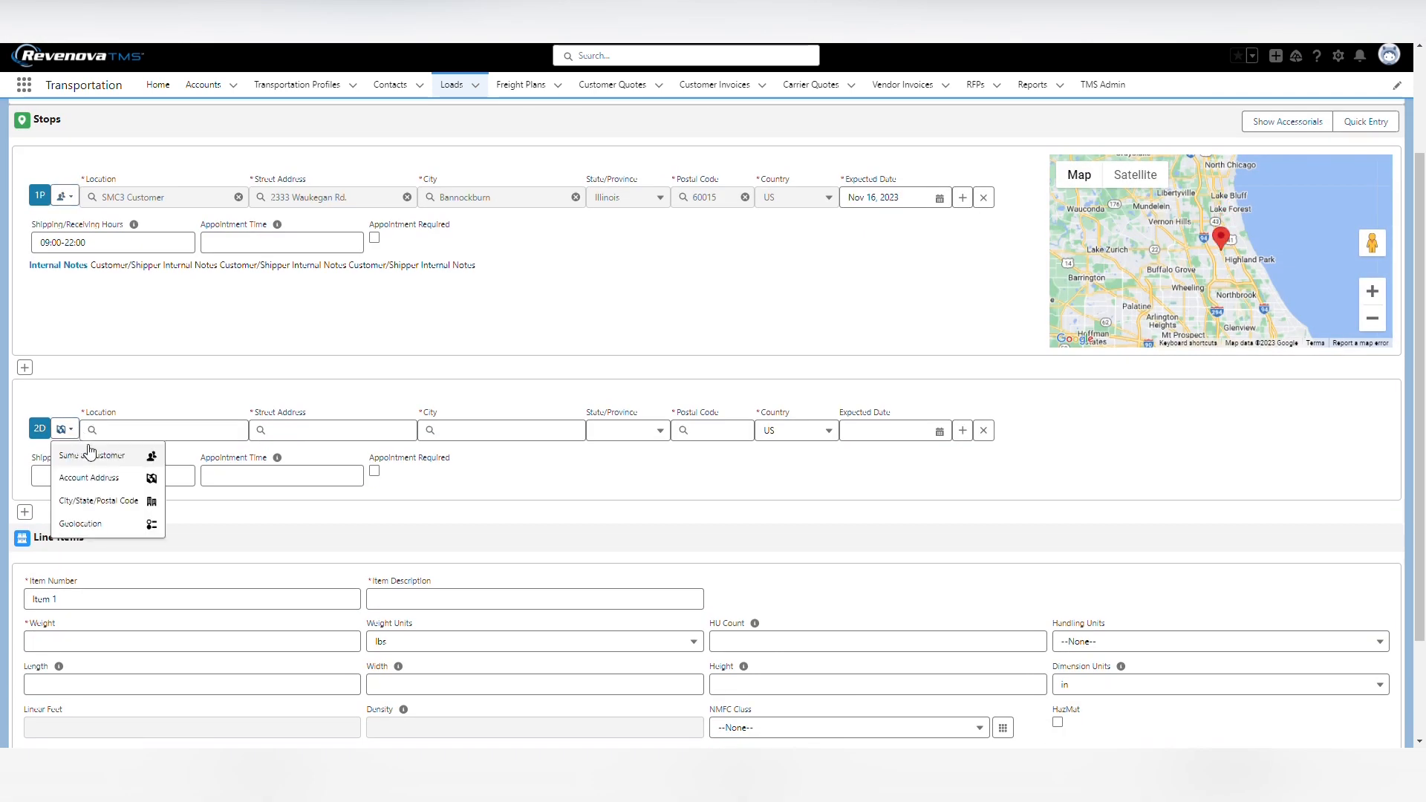
click(96, 484)
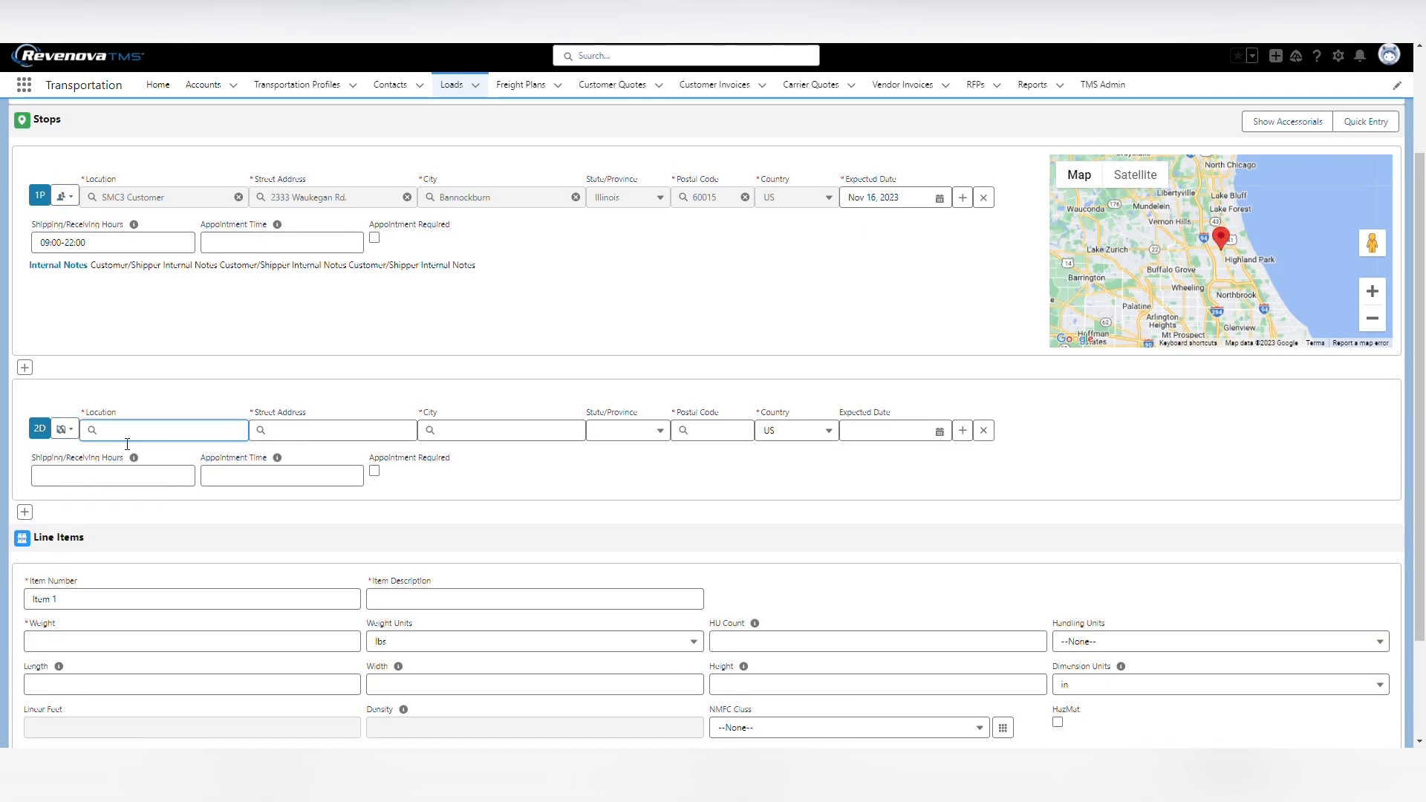
text(ski)
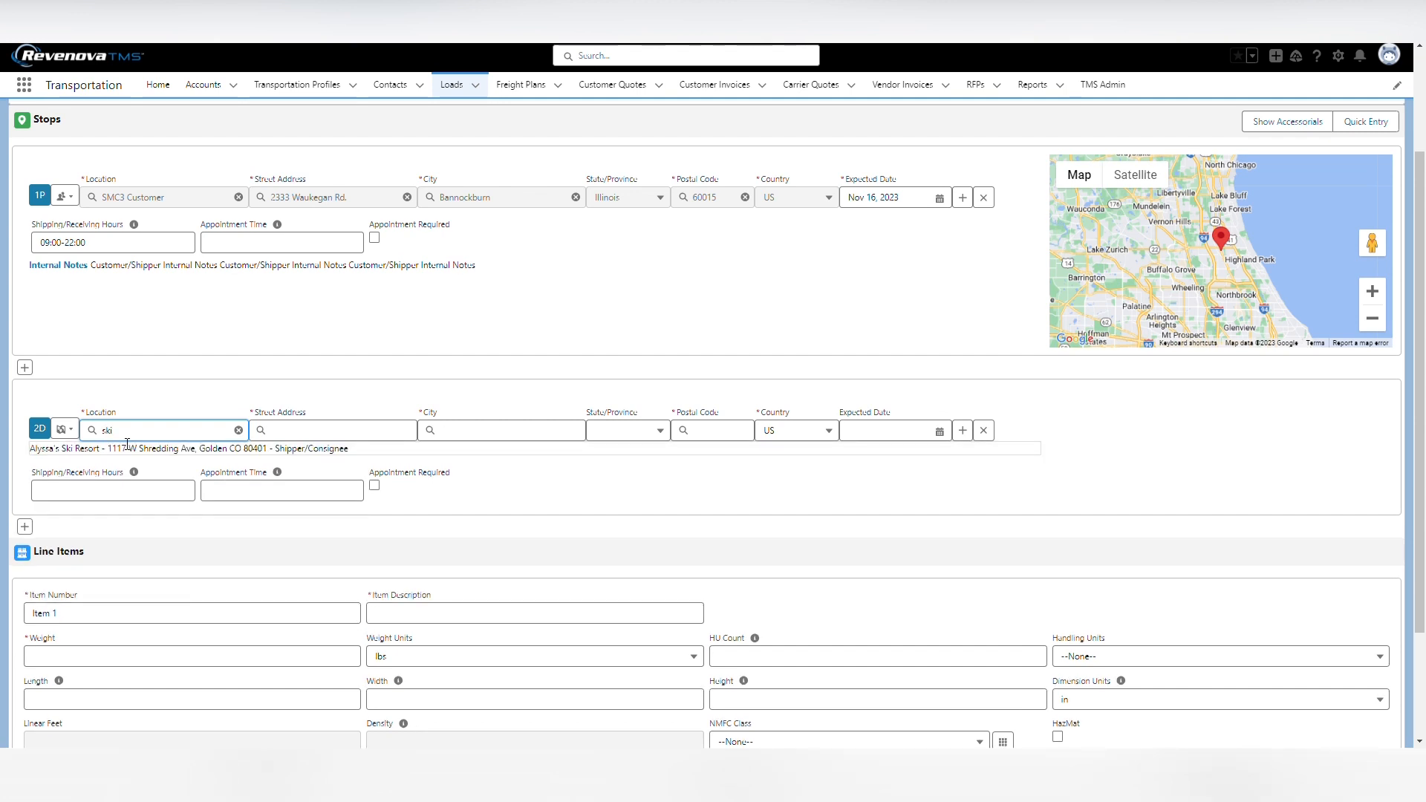
click(165, 450)
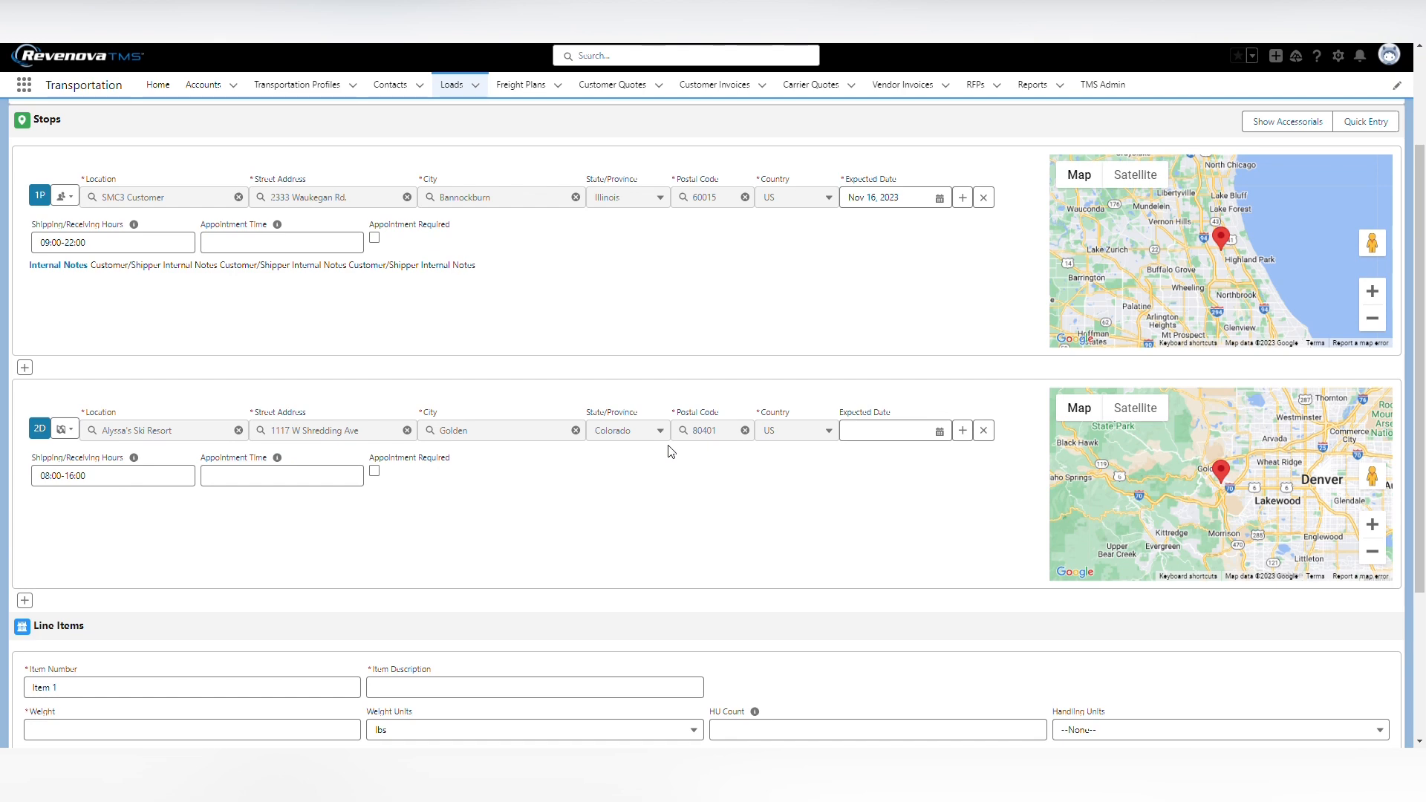
Describe the load's first line item as Parts and set its weight to 800 lbs
scroll(595, 506, down, 3)
click(465, 466)
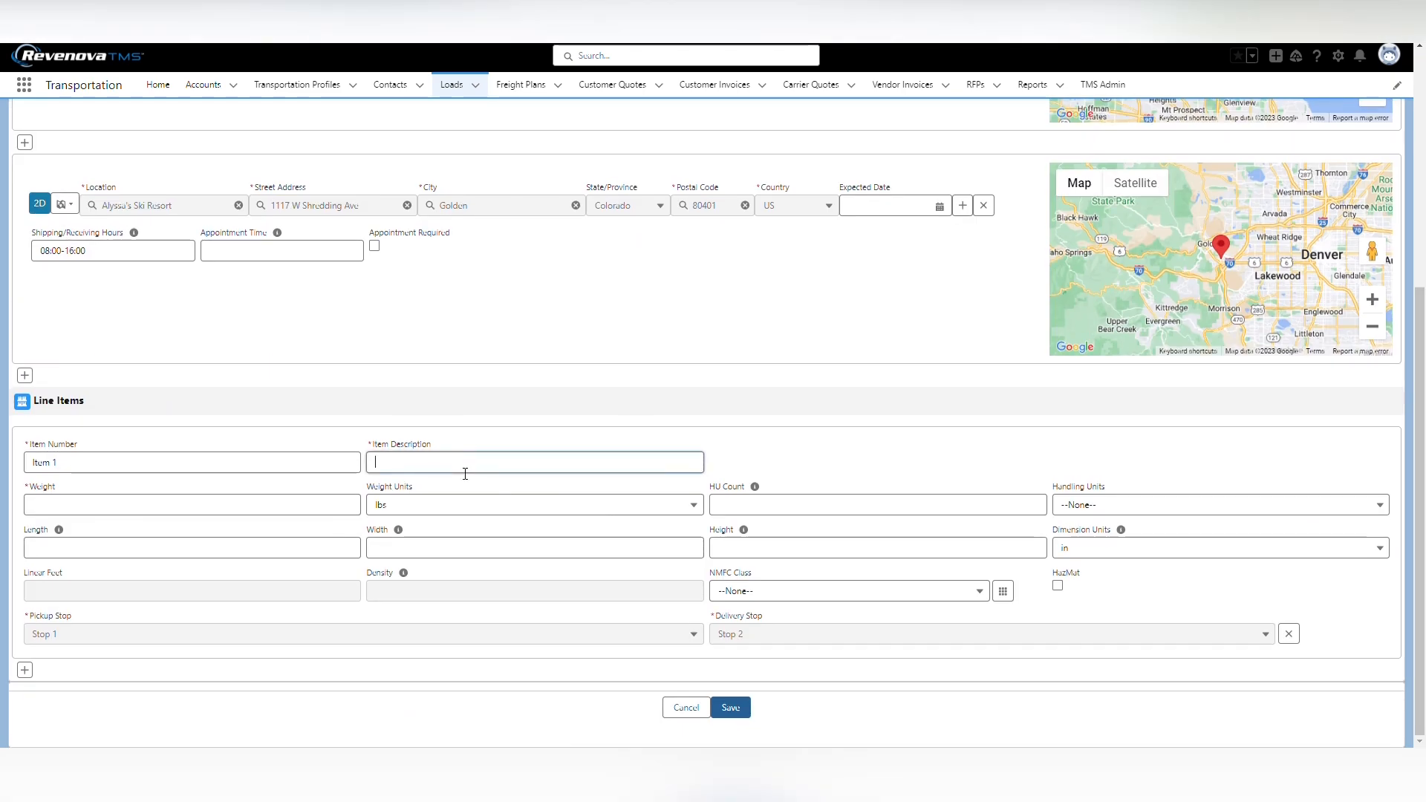
text(Parts)
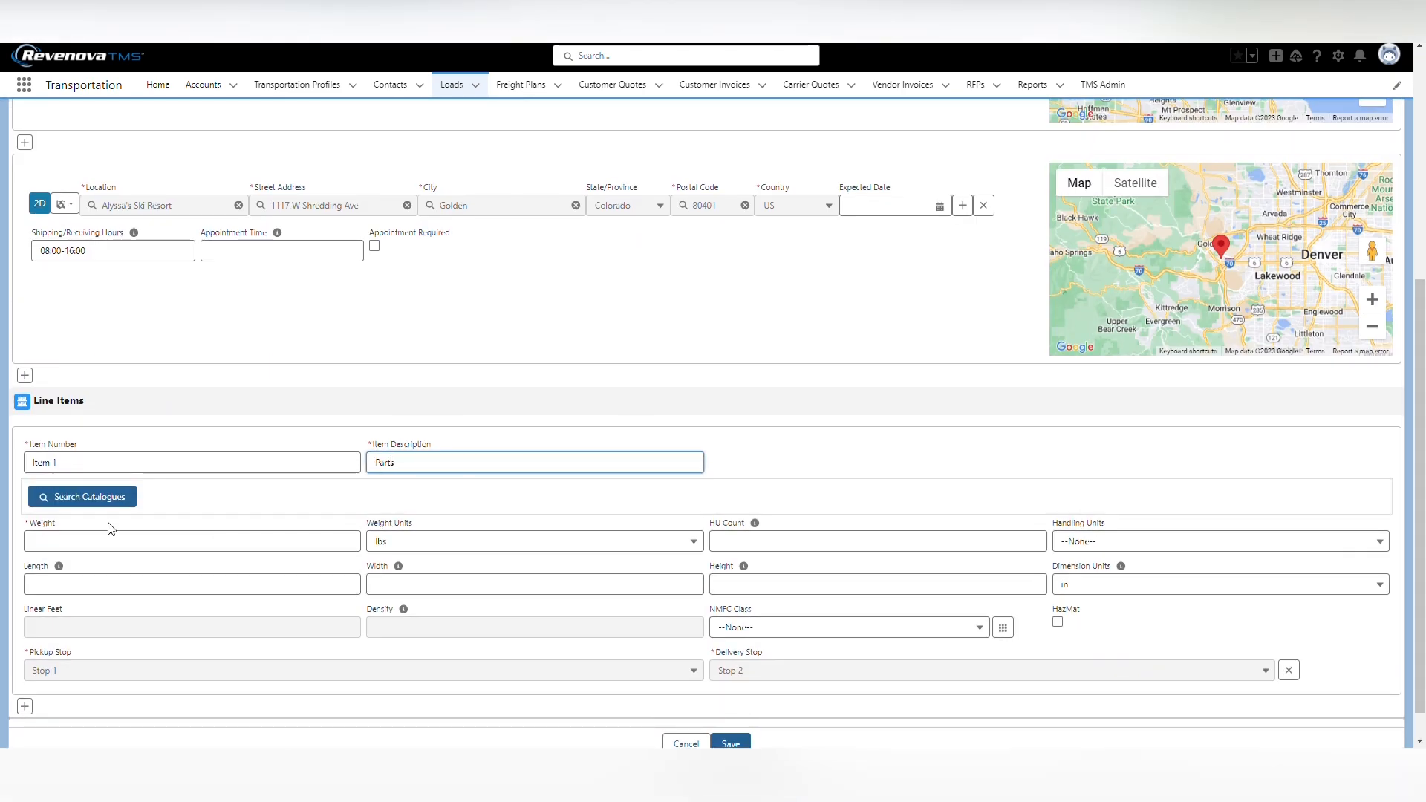
click(88, 548)
text(800)
Set the line item to 1 handling unit of type Pallets, measuring 48 by 48 by 48 in
key(Tab)
key(Tab)
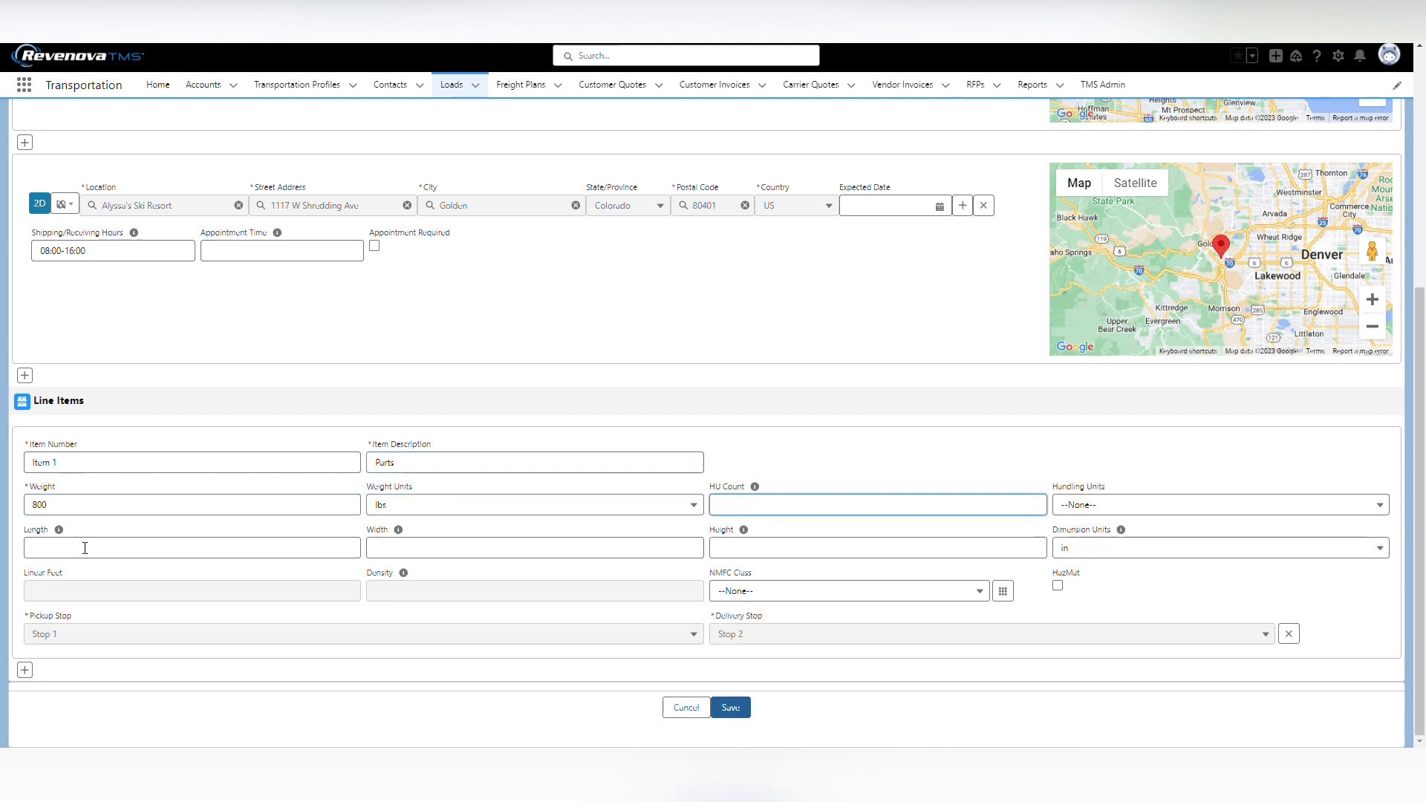
key(Tab)
key(p)
key(Tab)
text(48.00)
key(Tab)
text(48.00)
key(Tab)
text(48.00)
key(Tab)
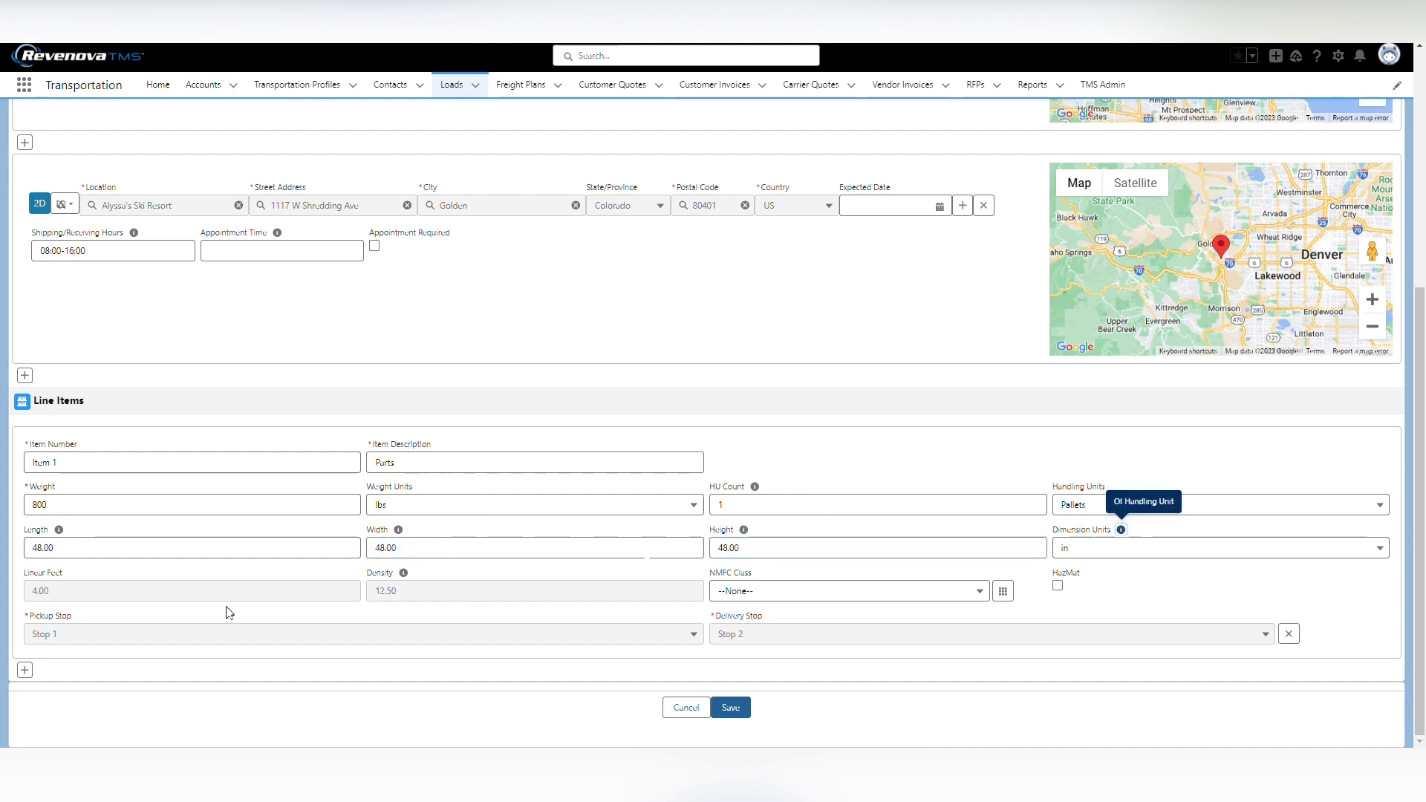
Choose an NMFC class for the Parts line item and save the new load
click(806, 600)
click(782, 554)
click(731, 708)
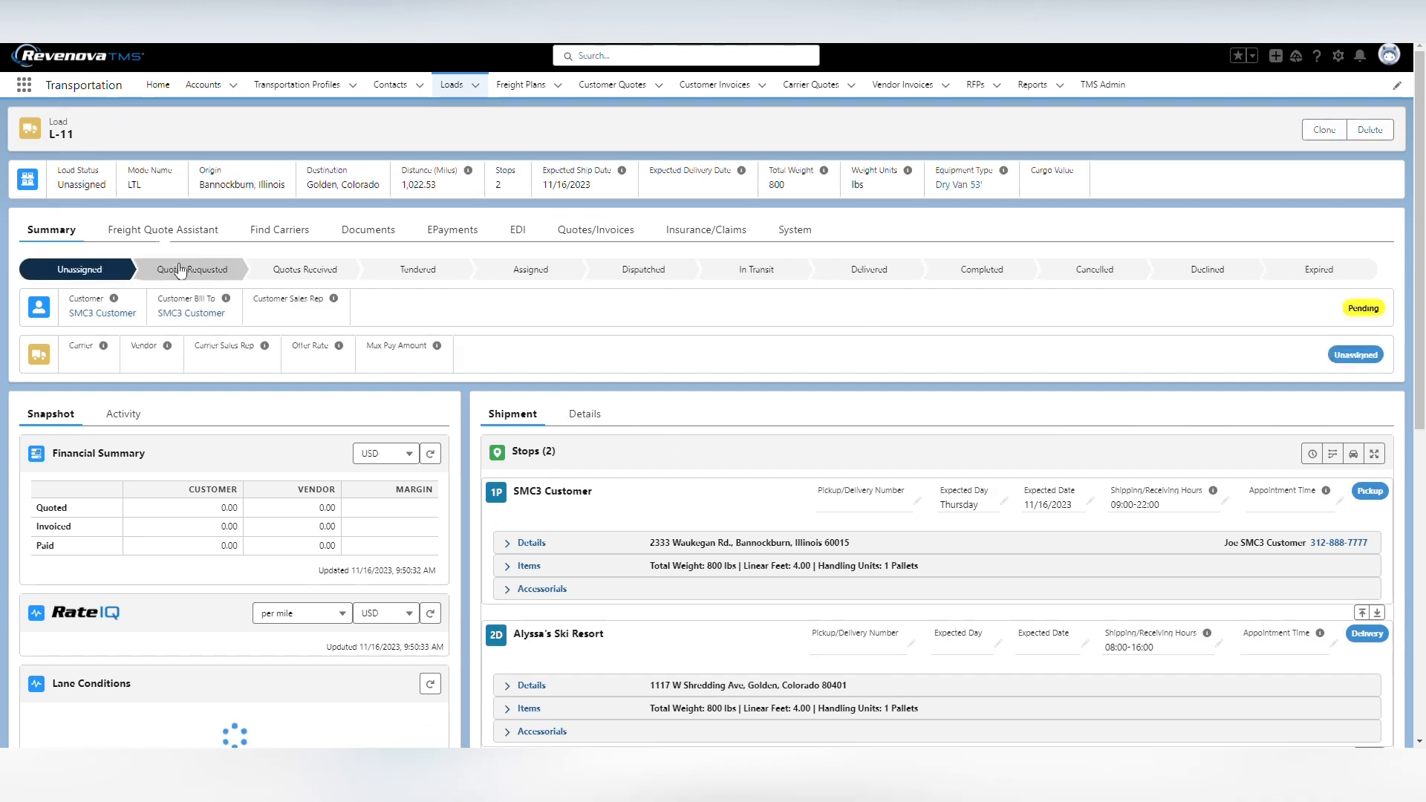
Retrieve web-based carrier quotes for the new LTL load and show the ABF Freight - SMC3 quote with its pricing items and notes
click(162, 231)
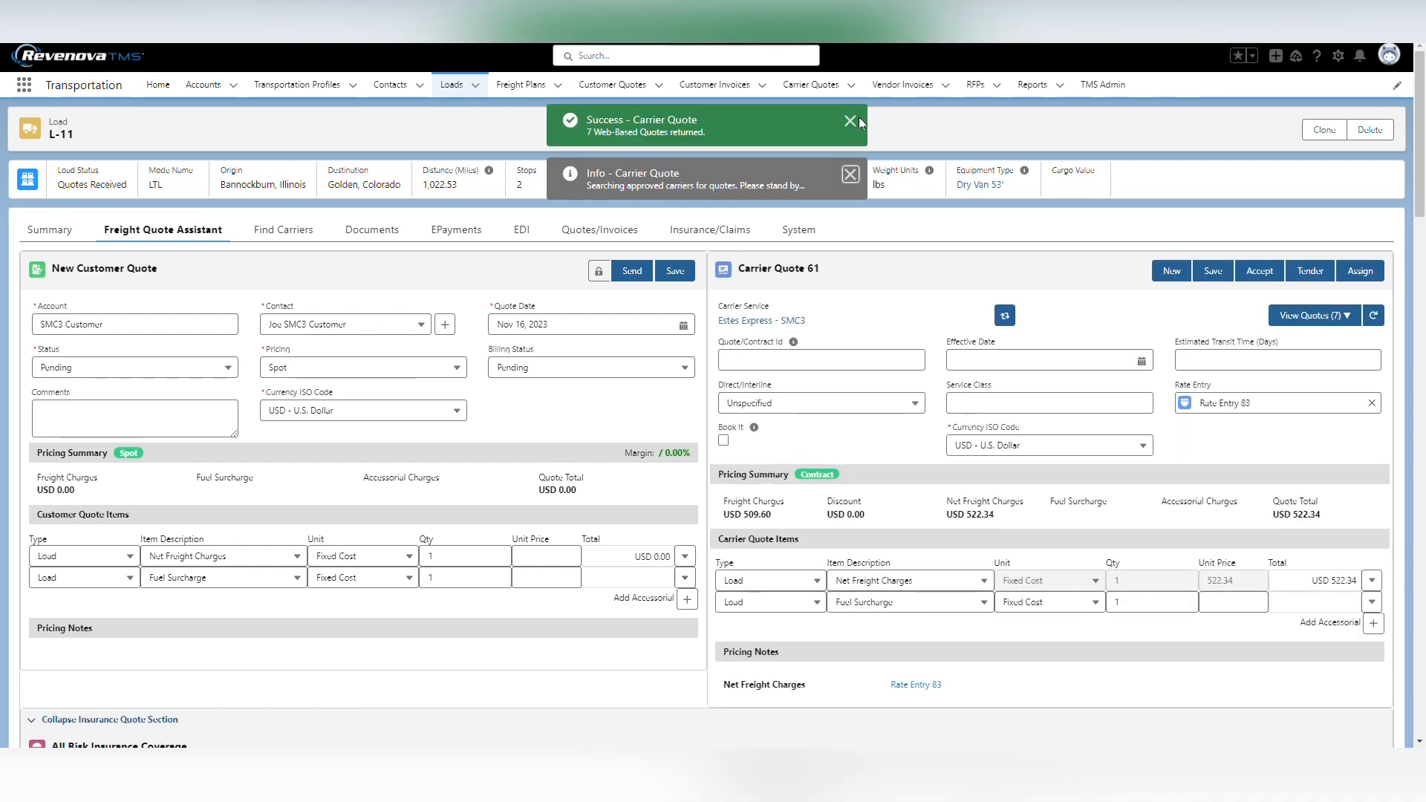
click(851, 119)
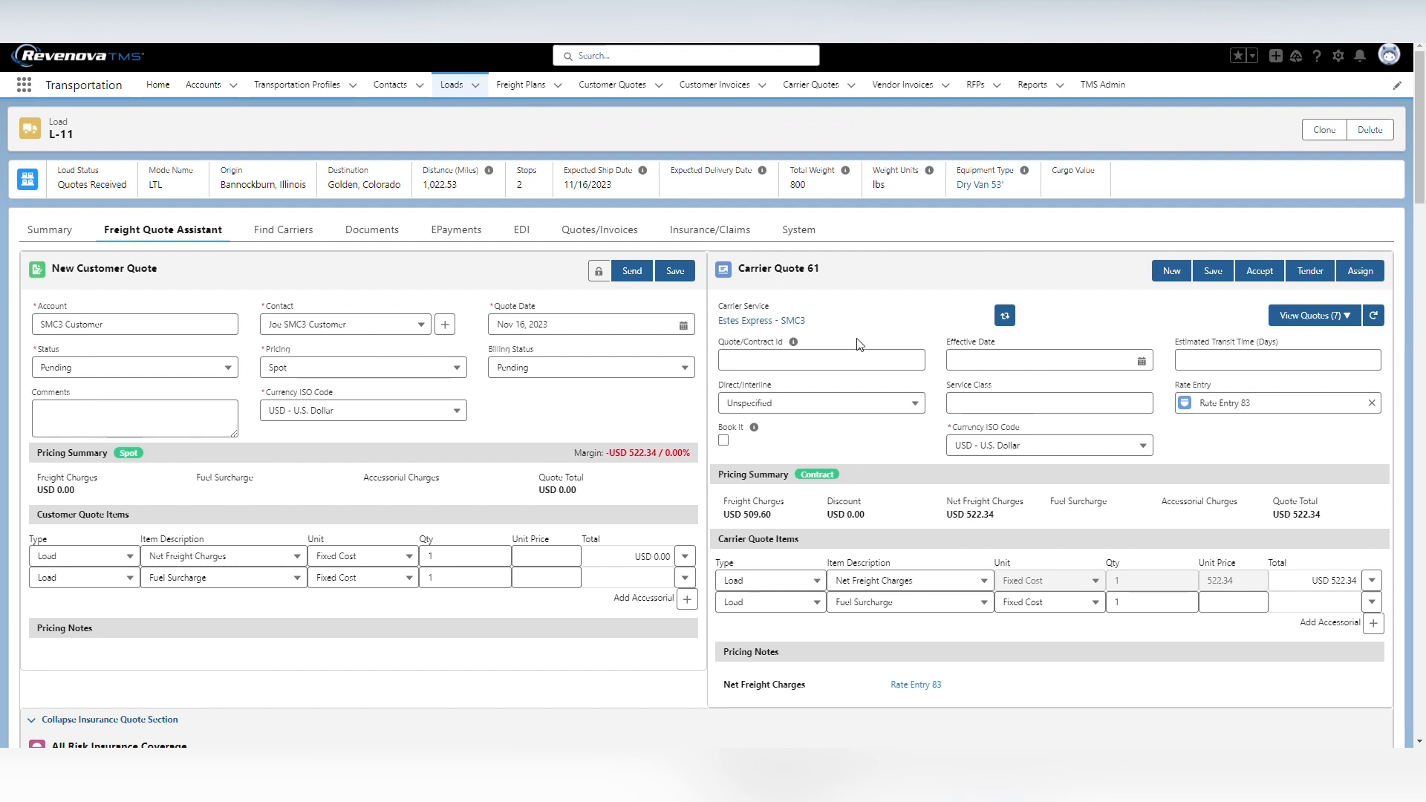
click(1308, 316)
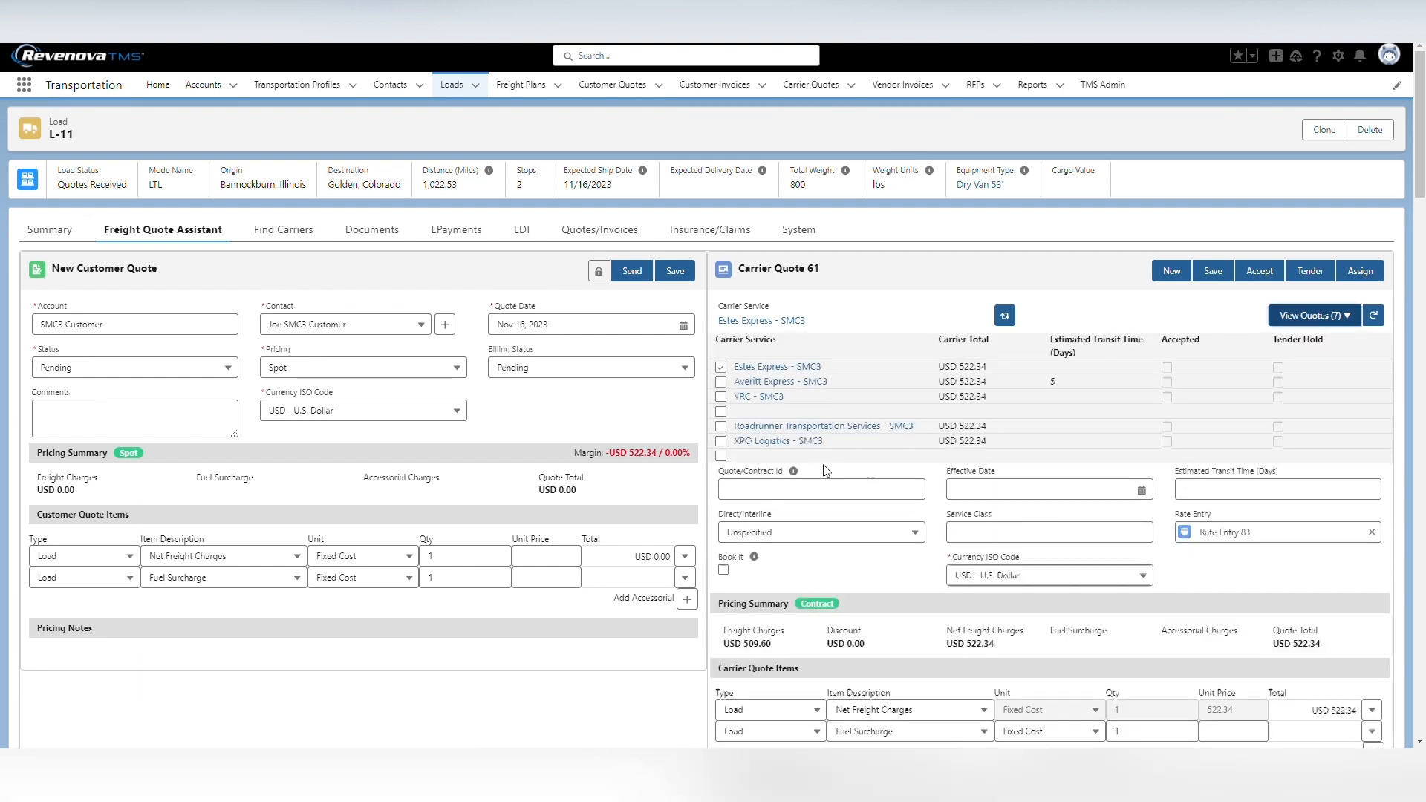
click(721, 456)
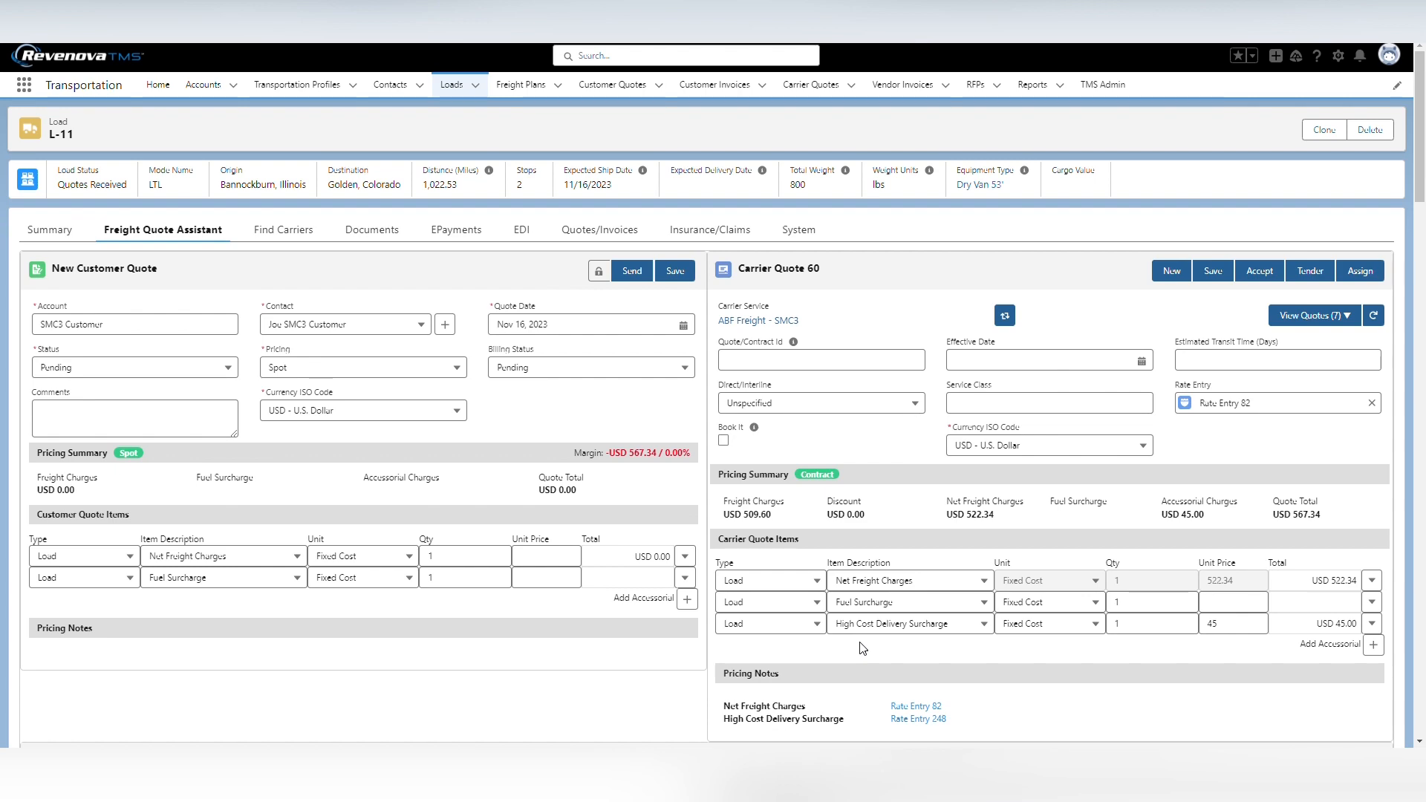
scroll(861, 649, down, 1)
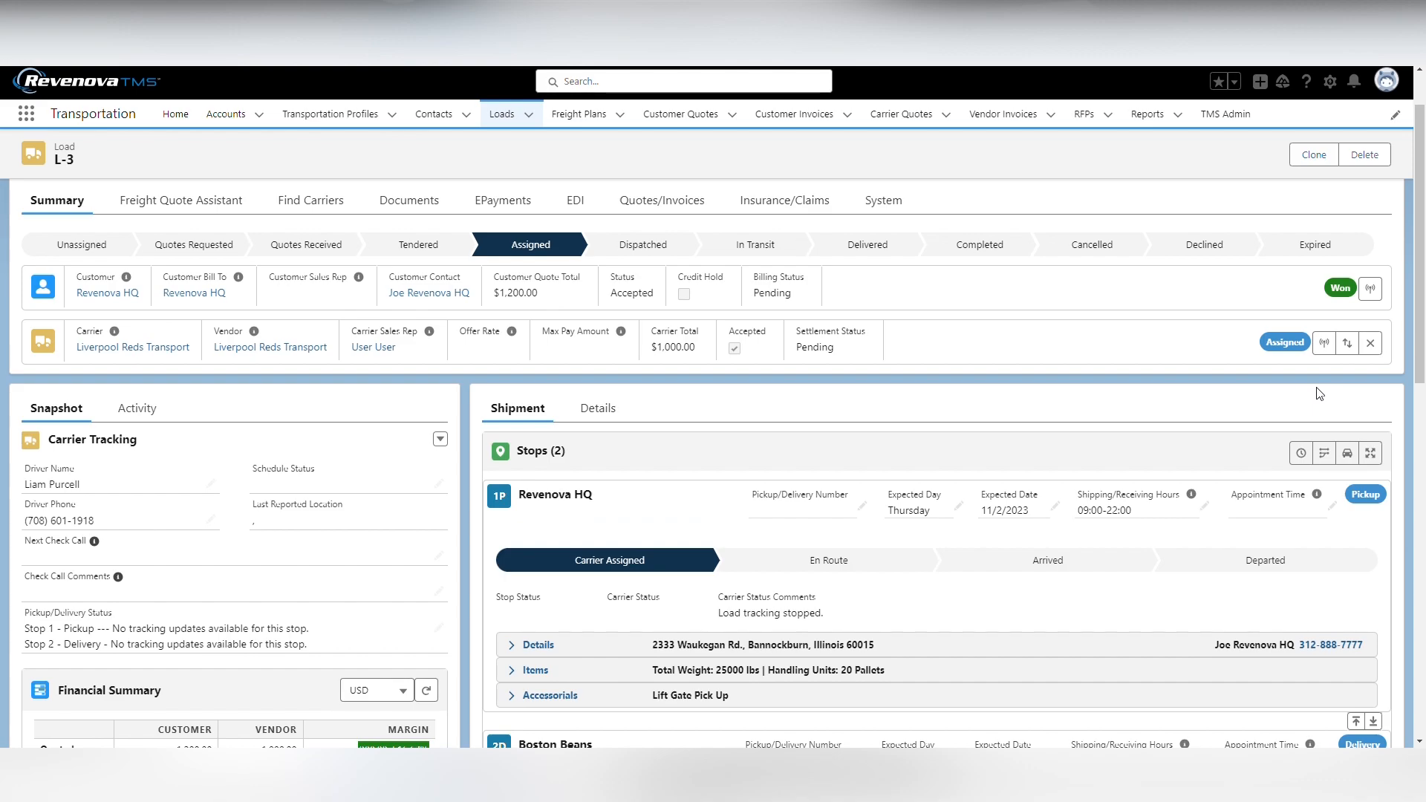
Open the carrier's load tracking administration for load L-3 and examine the load, carrier and customer information and the tracking update email list
click(1325, 344)
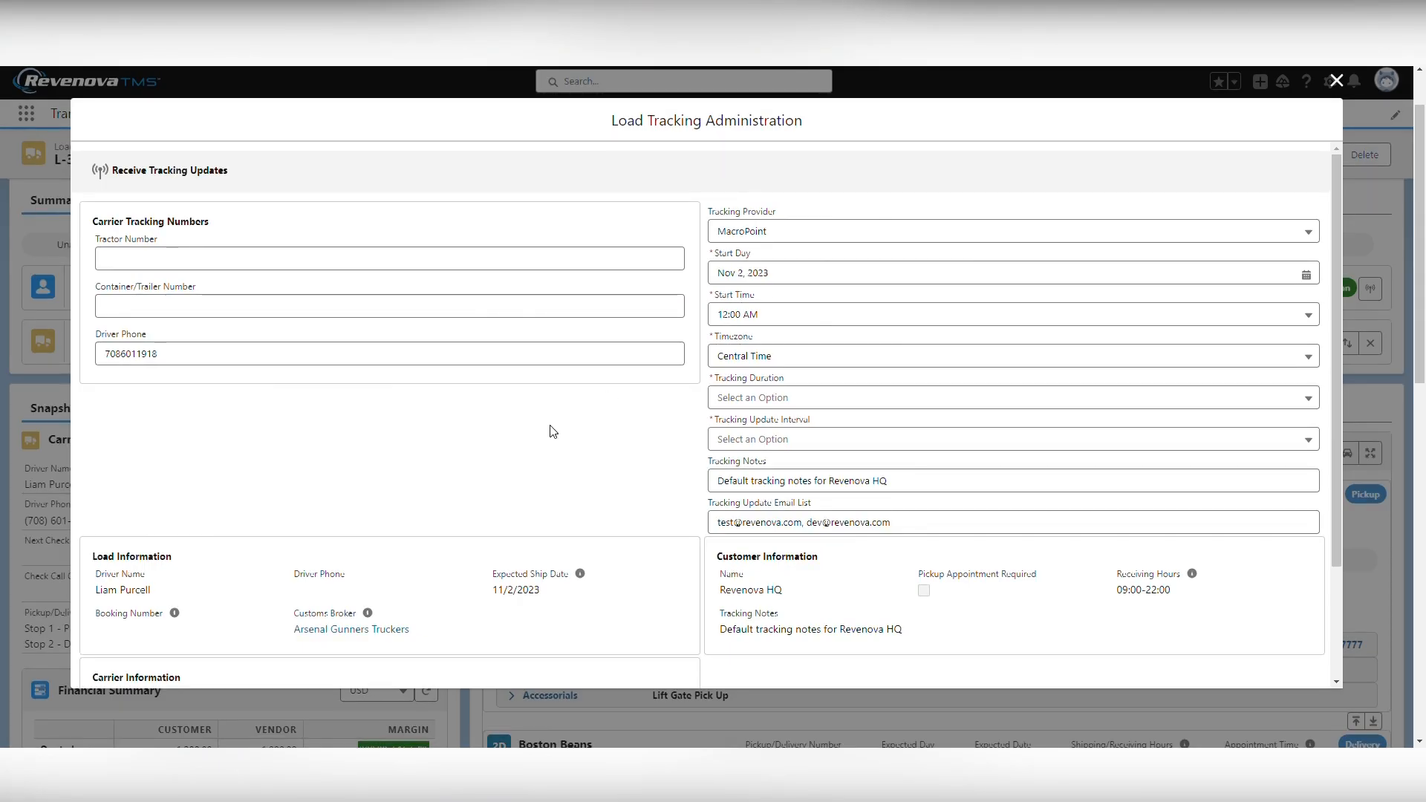
scroll(557, 434, down, 2)
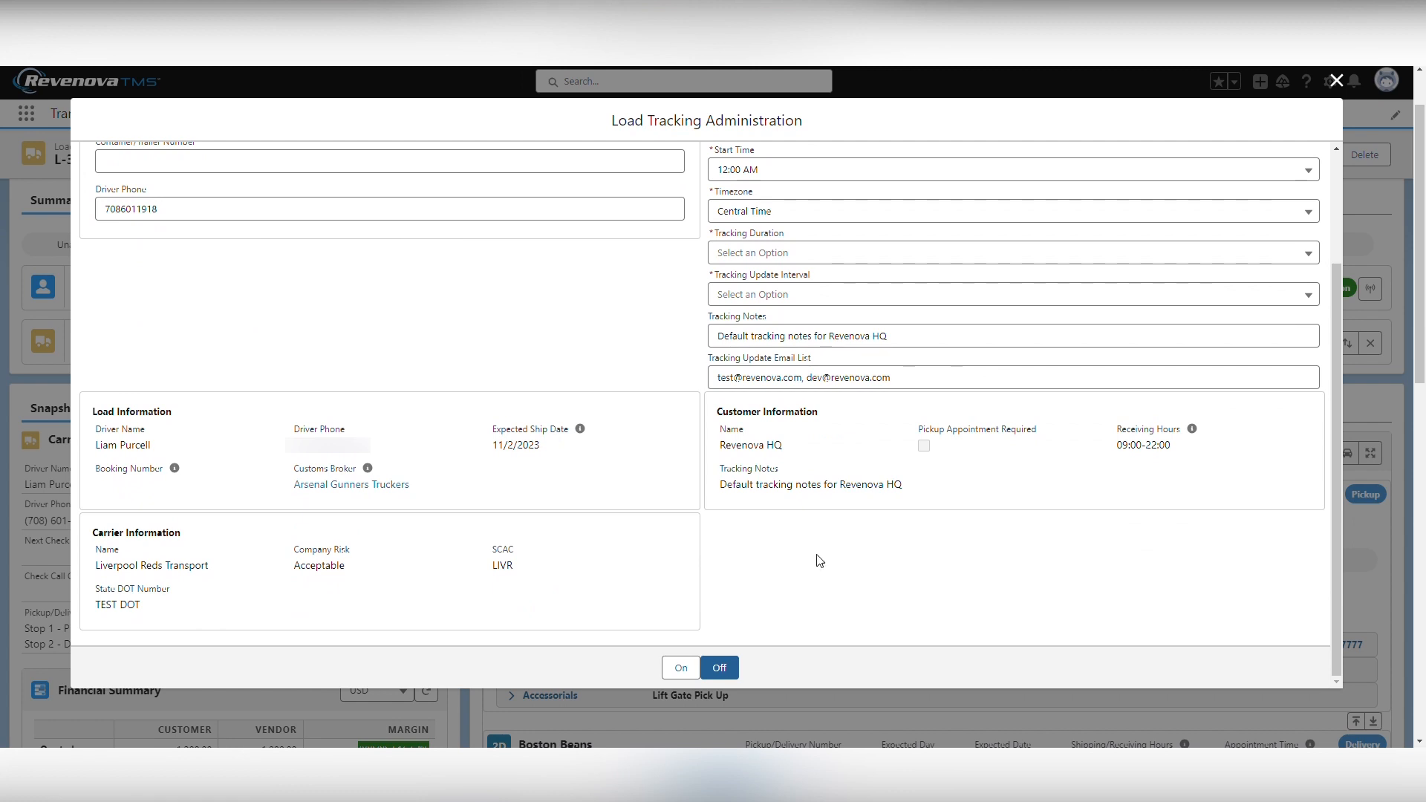
drag(170, 412, 104, 417)
click(850, 449)
scroll(923, 586, up, 2)
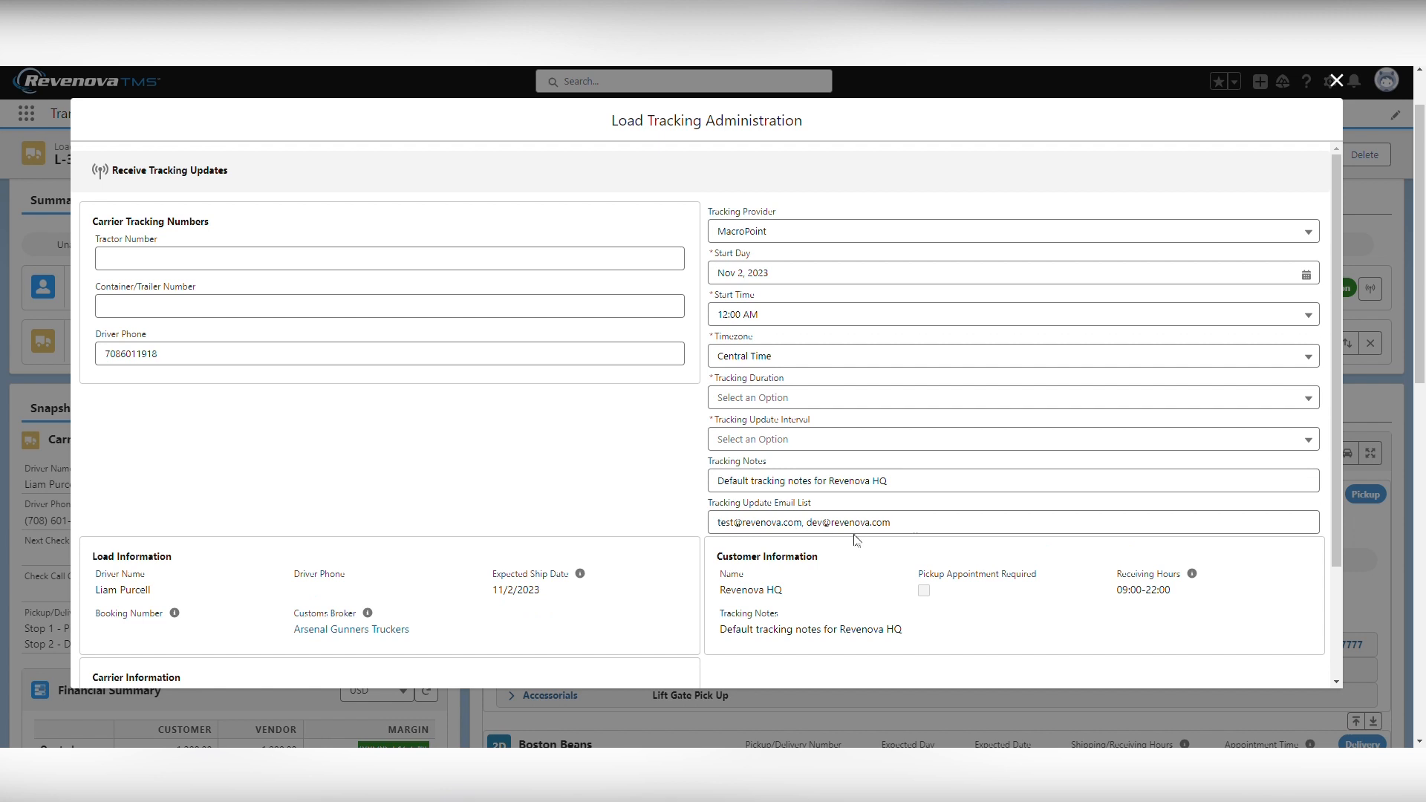
drag(899, 524, 704, 529)
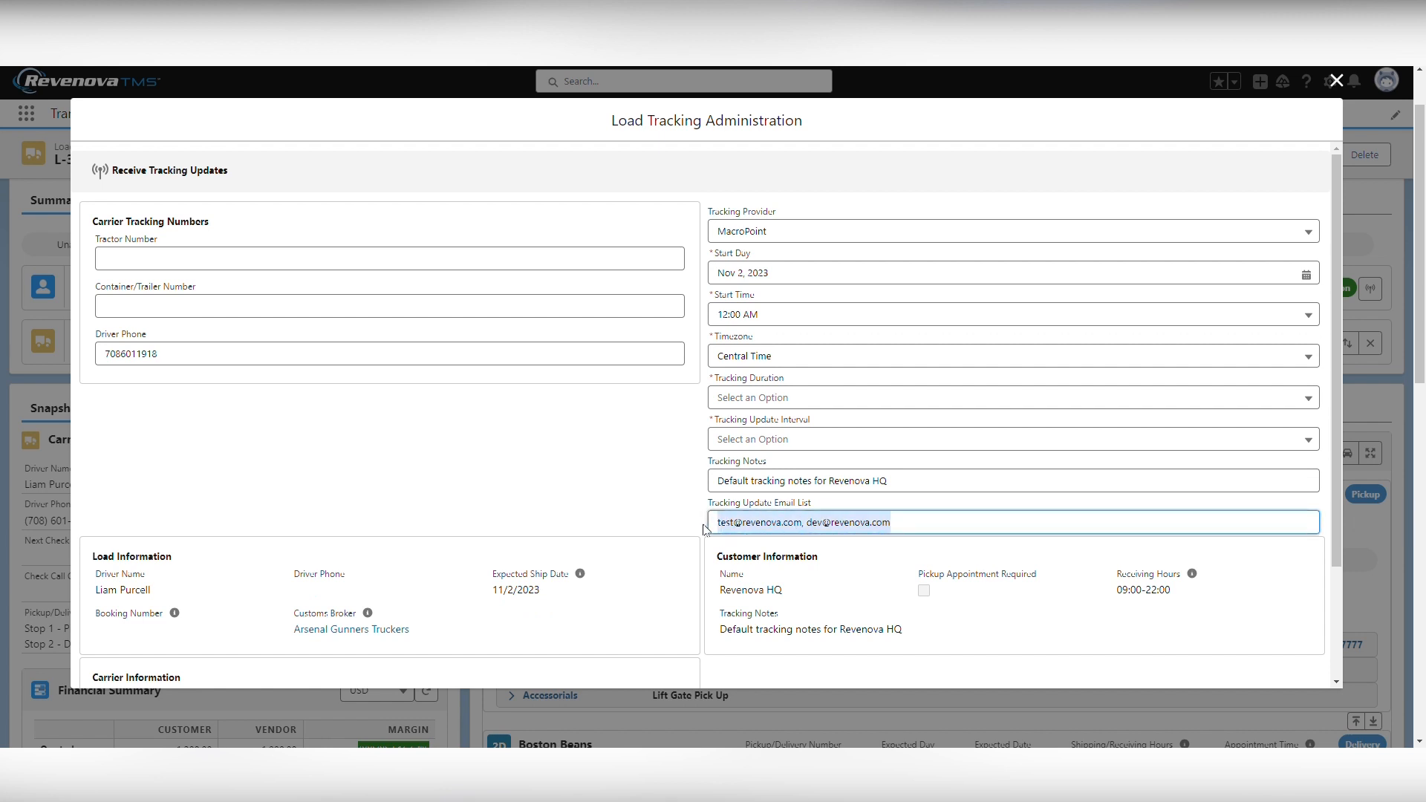
click(668, 514)
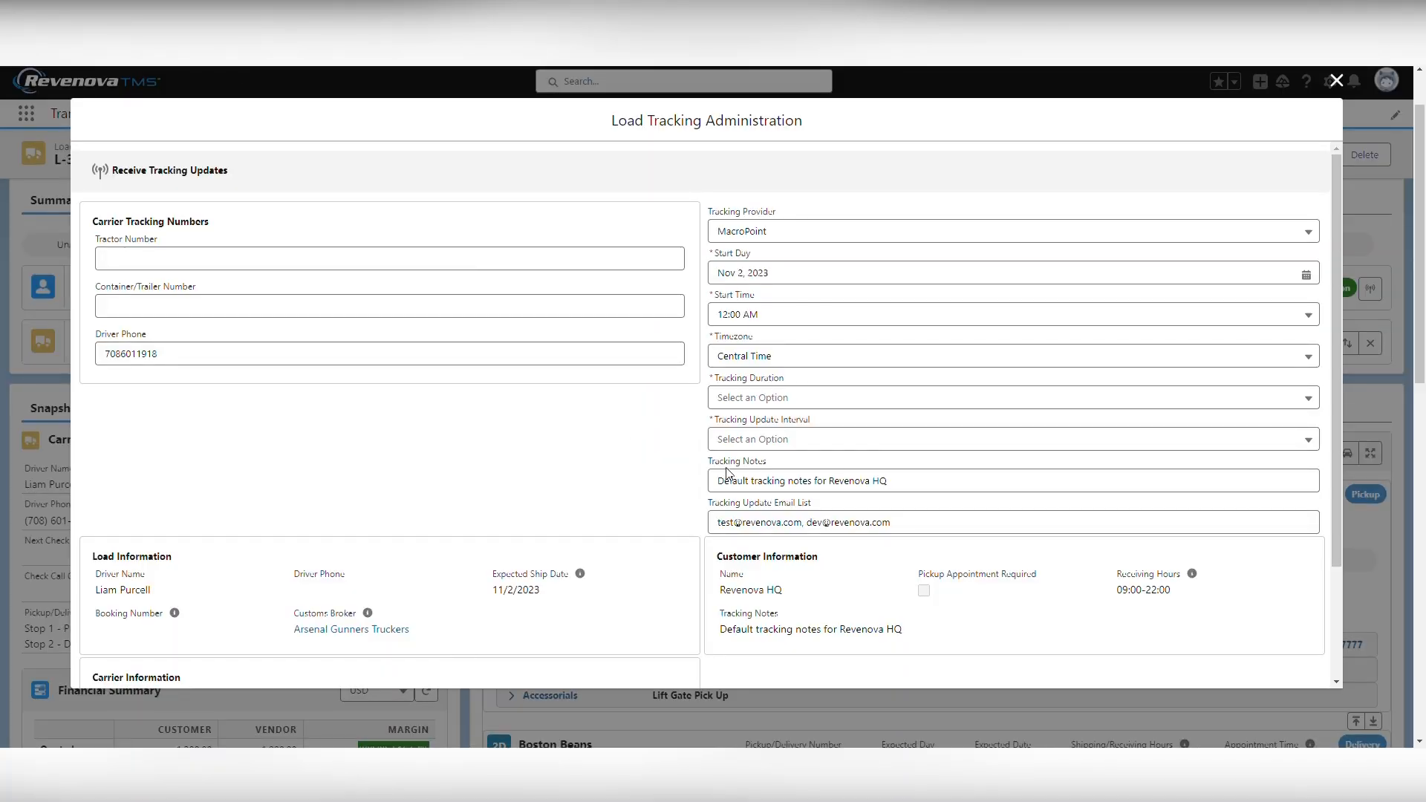
Replace the default tracking notes in the load tracking settings with TEST TEST TEST
click(924, 487)
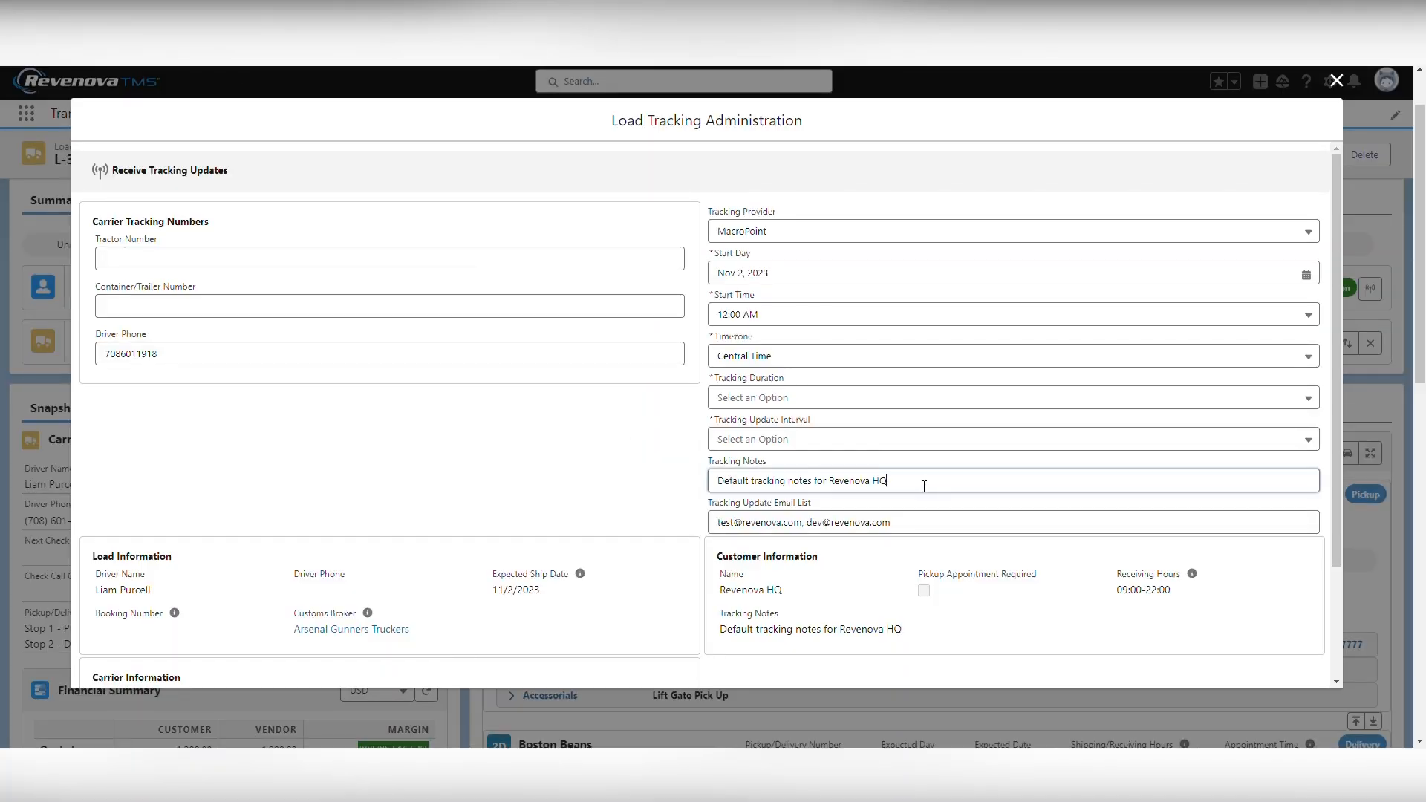
drag(923, 486, 709, 484)
text(TEST TEST TEST)
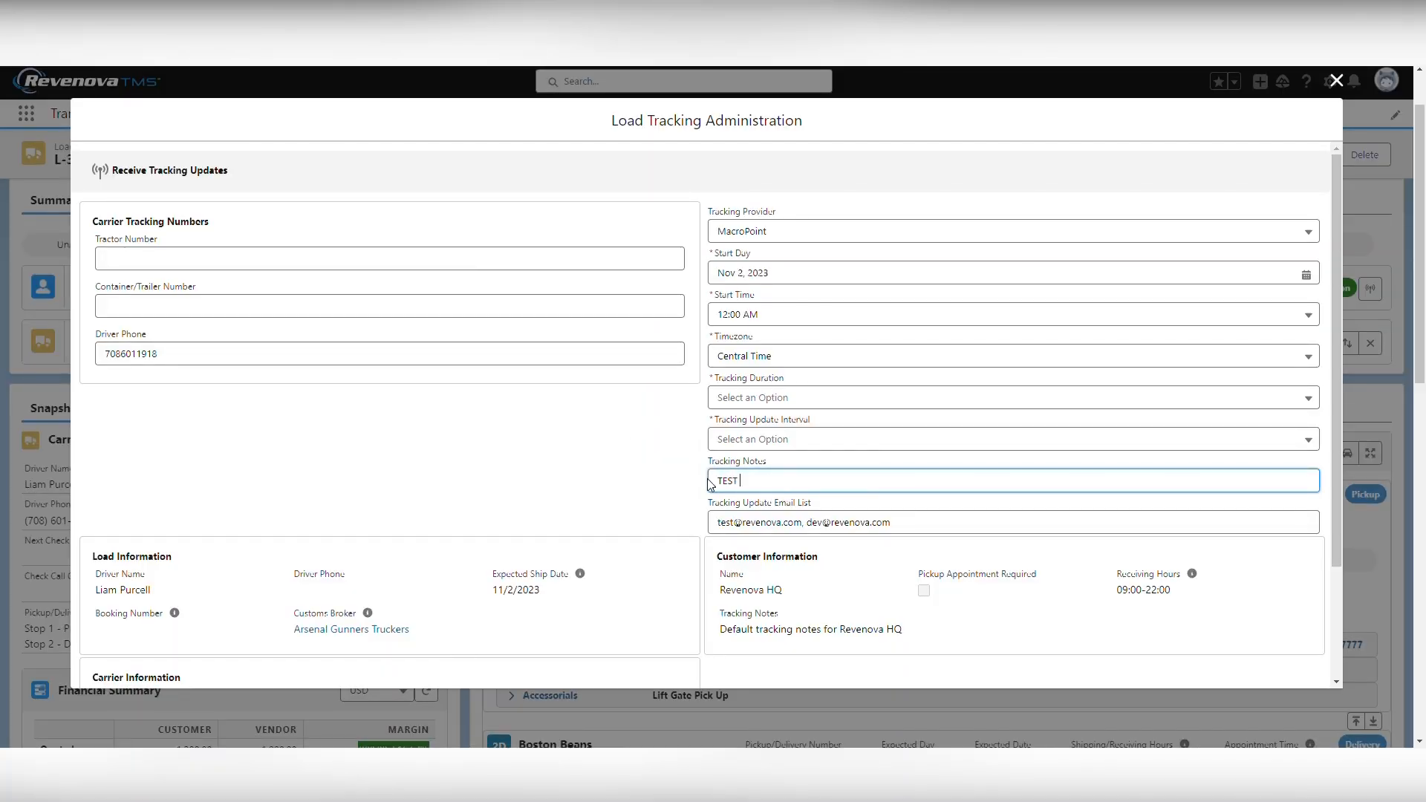
click(895, 471)
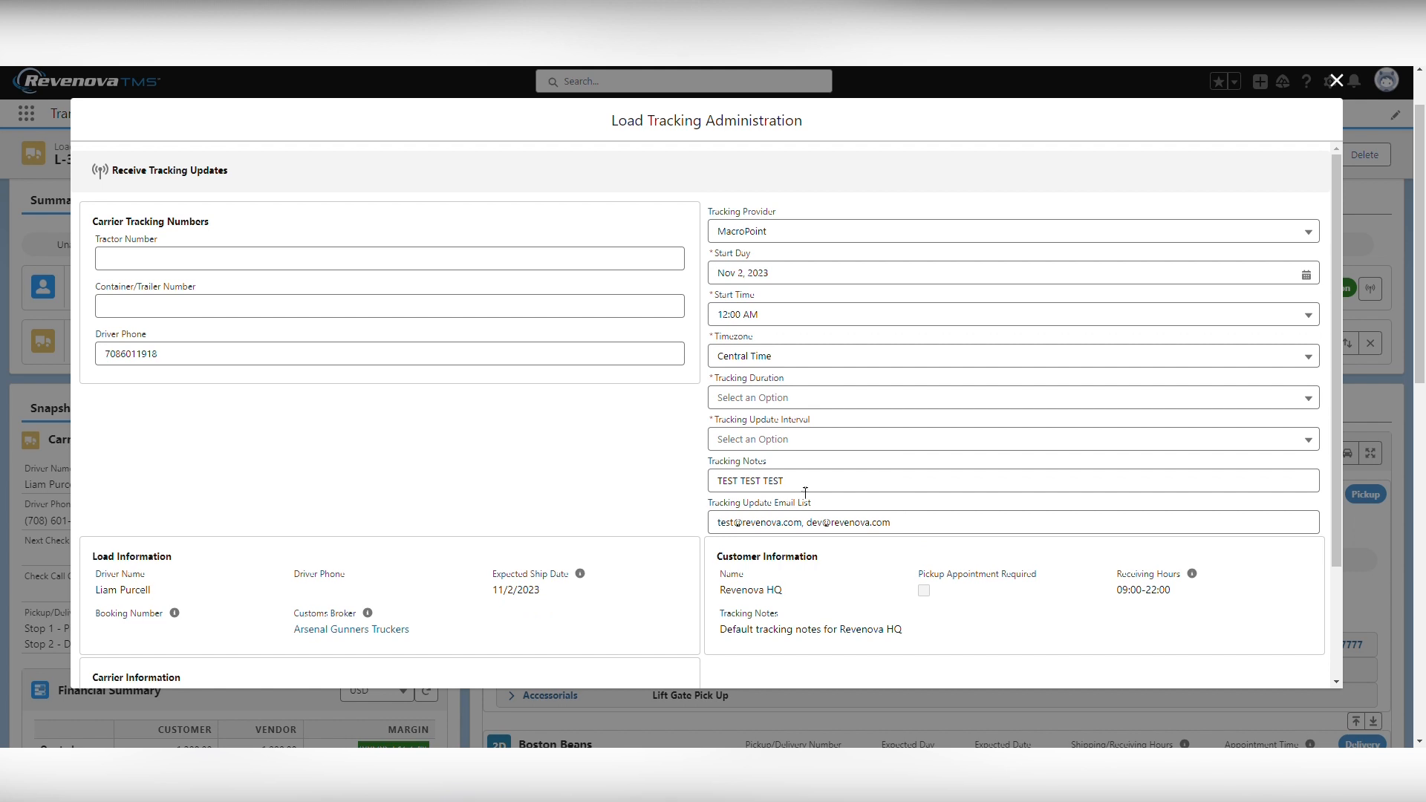
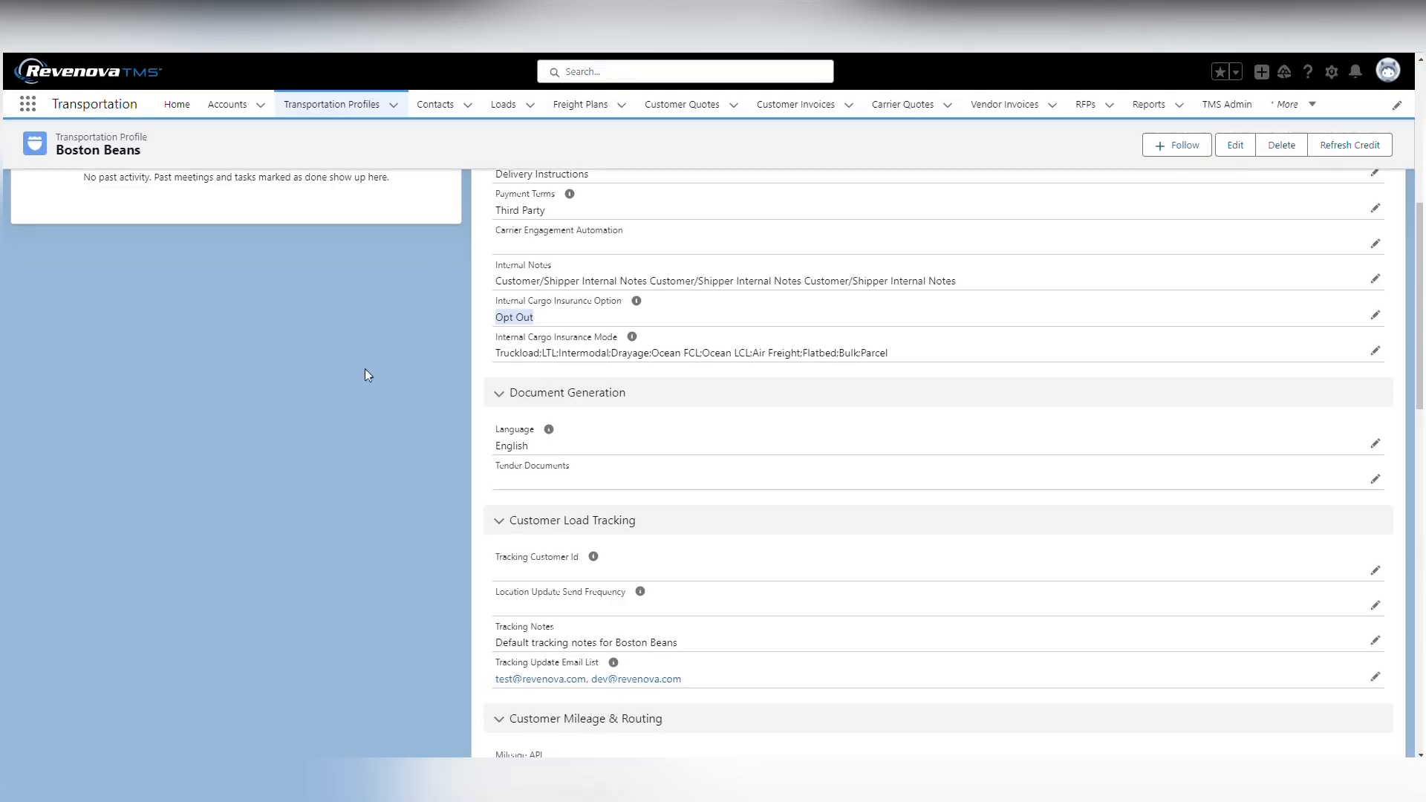
Reopen the Boston Beans transportation profile from the recently viewed profiles and bring up its load defaults
scroll(325, 435, up, 1)
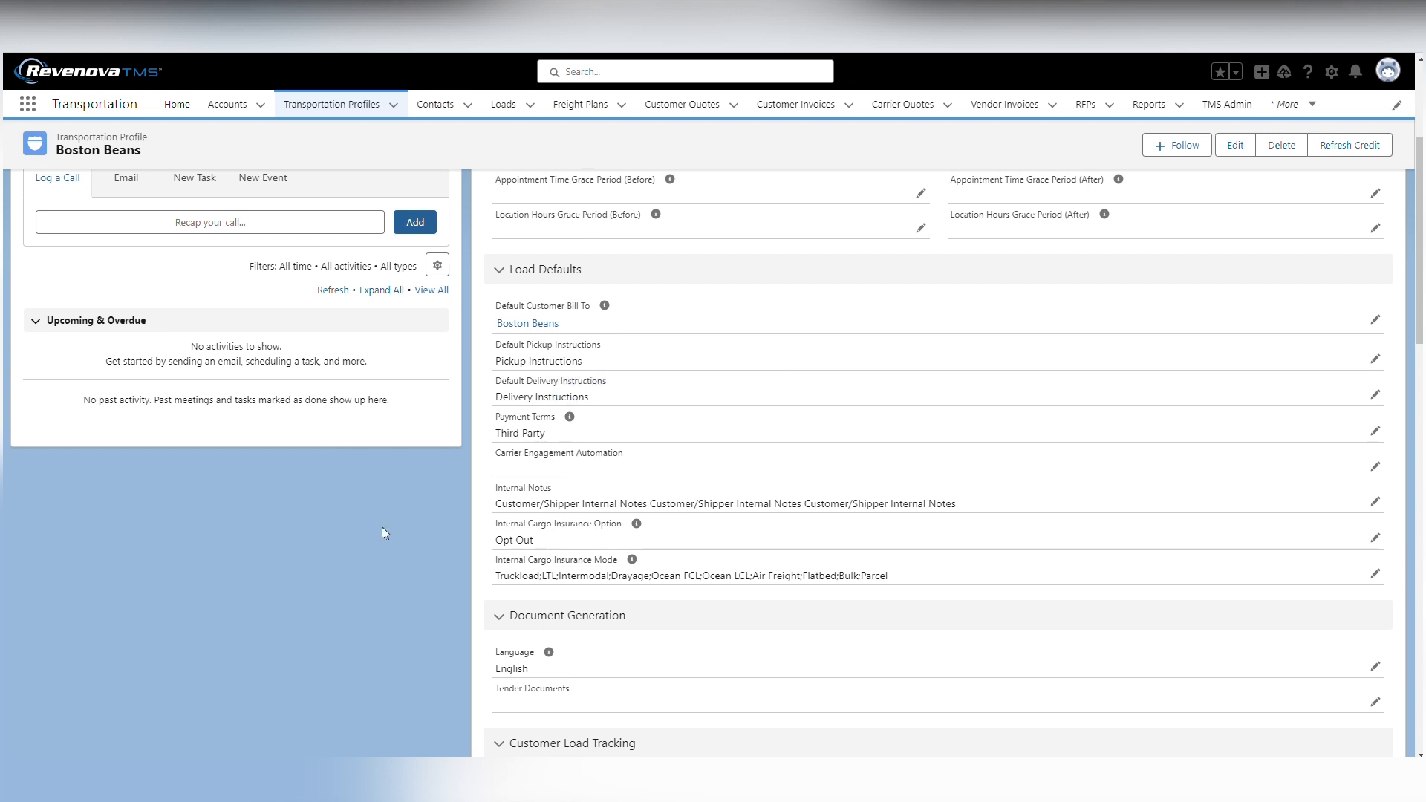
scroll(349, 535, up, 3)
click(336, 108)
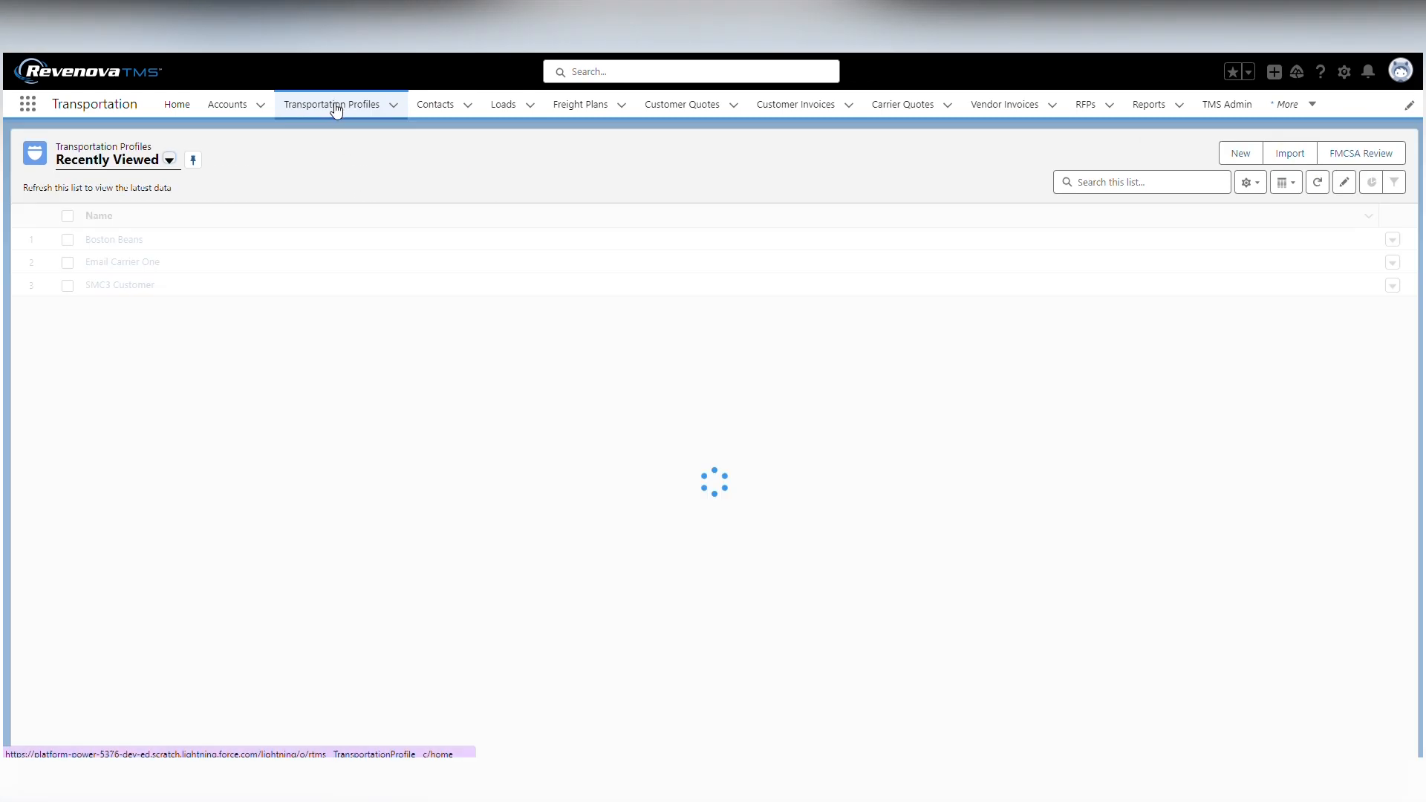
click(116, 239)
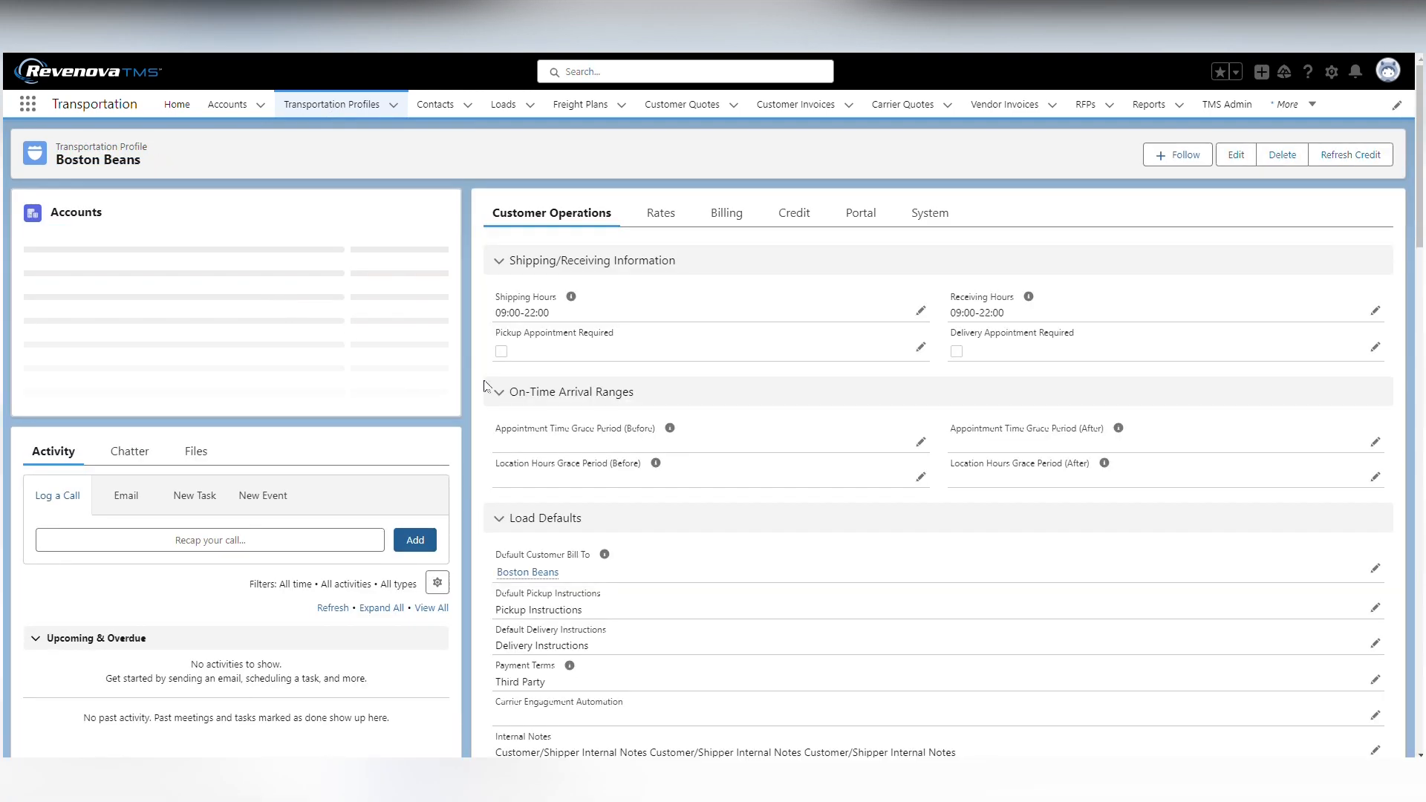
scroll(571, 504, down, 3)
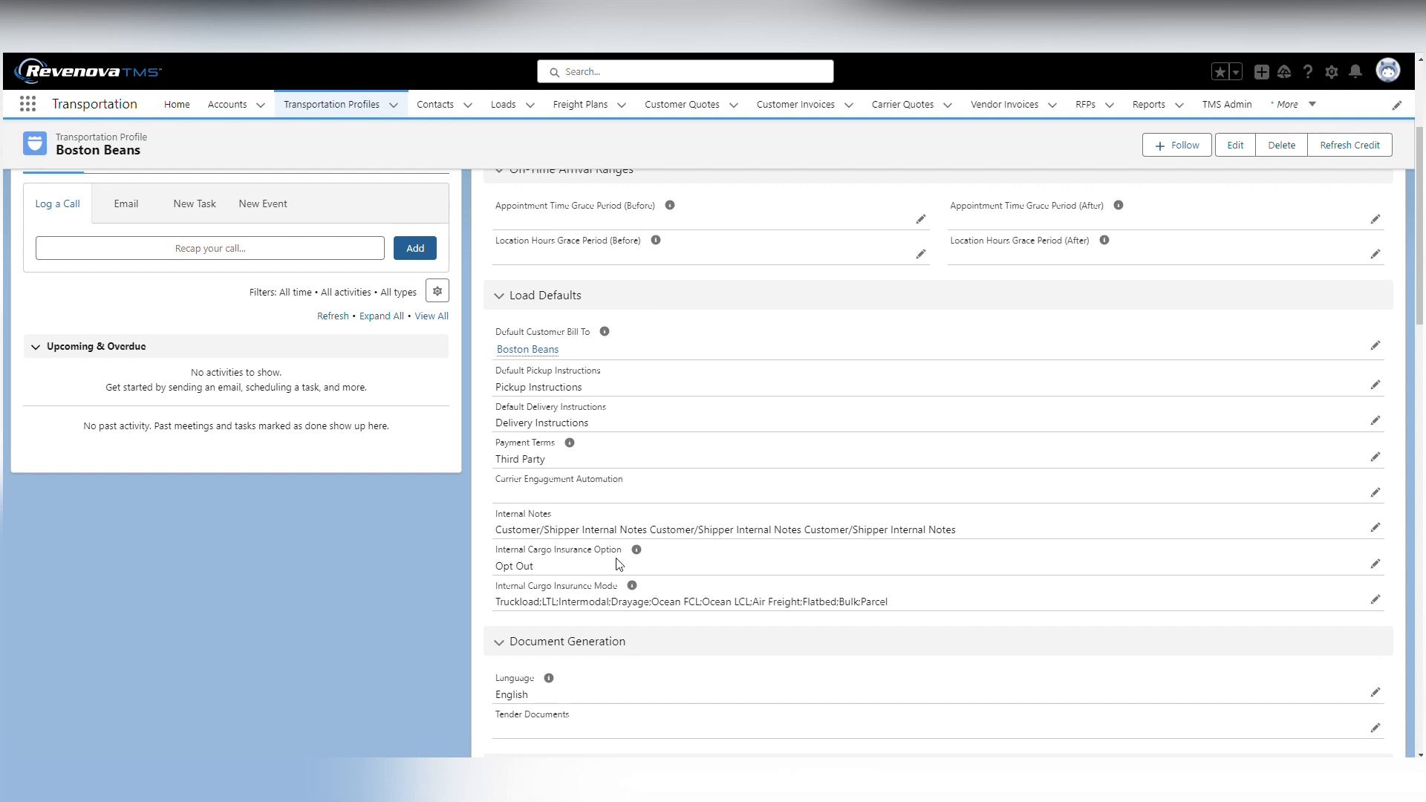
Select Opt Out as the Internal Cargo Insurance Option, look through the chosen insurance modes and save the Boston Beans profile
click(1374, 564)
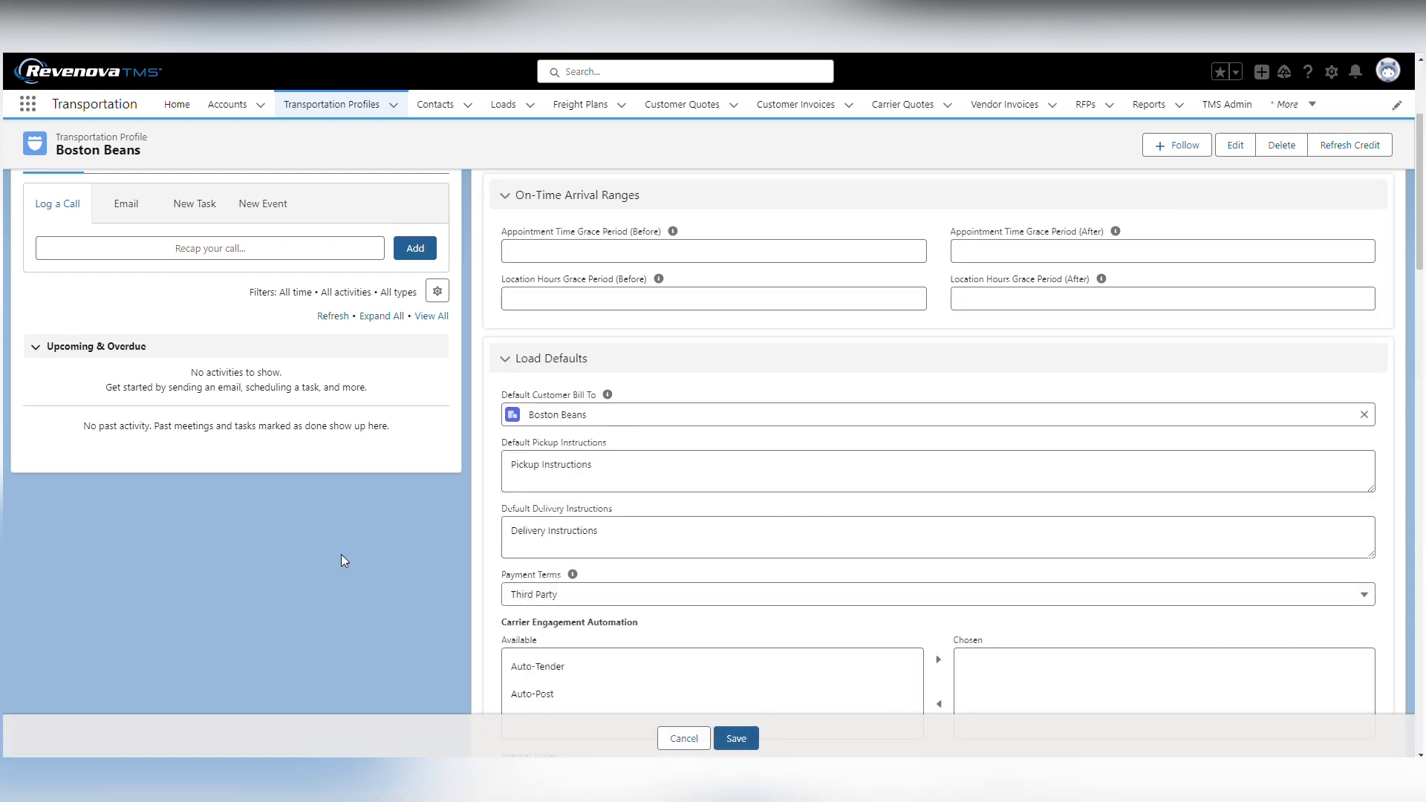
scroll(627, 505, down, 5)
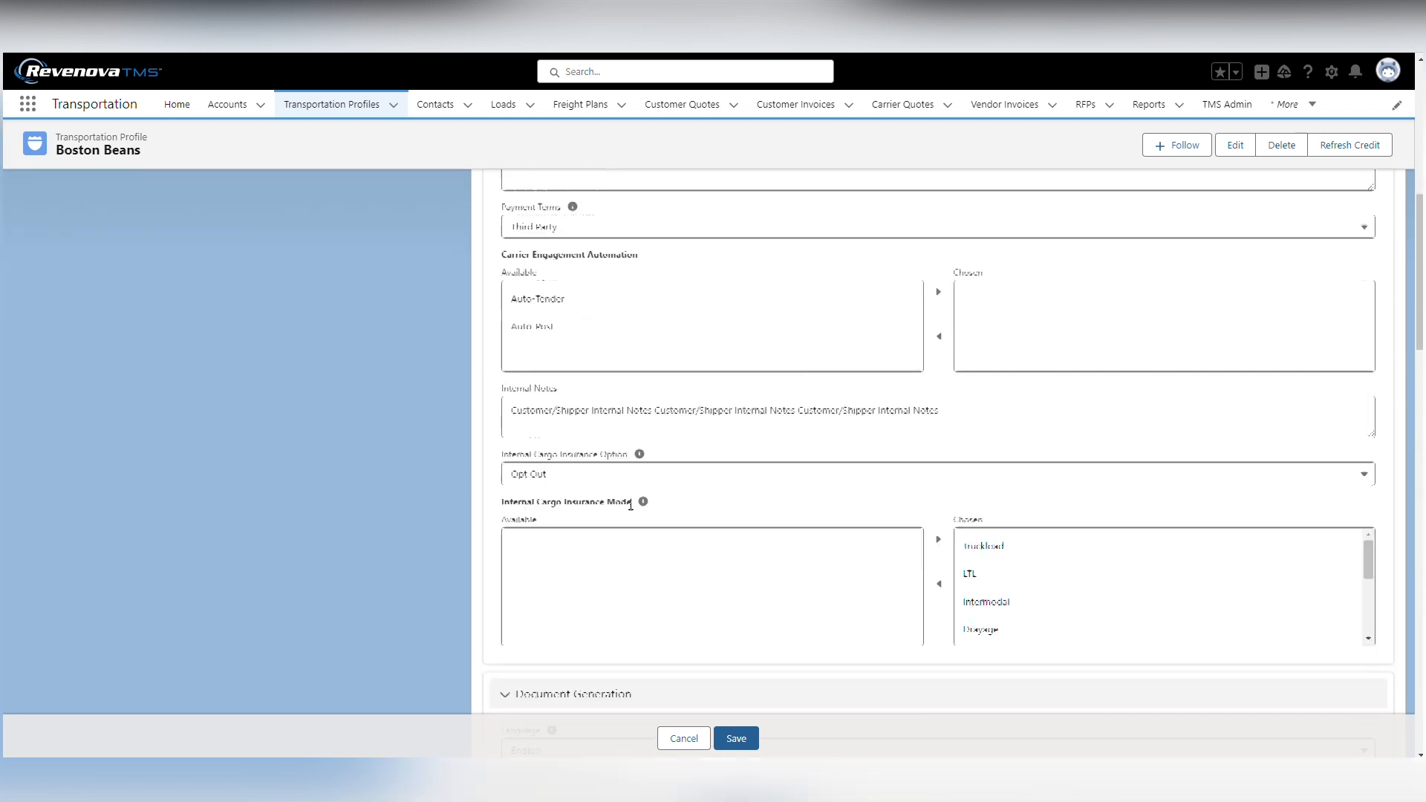
click(555, 398)
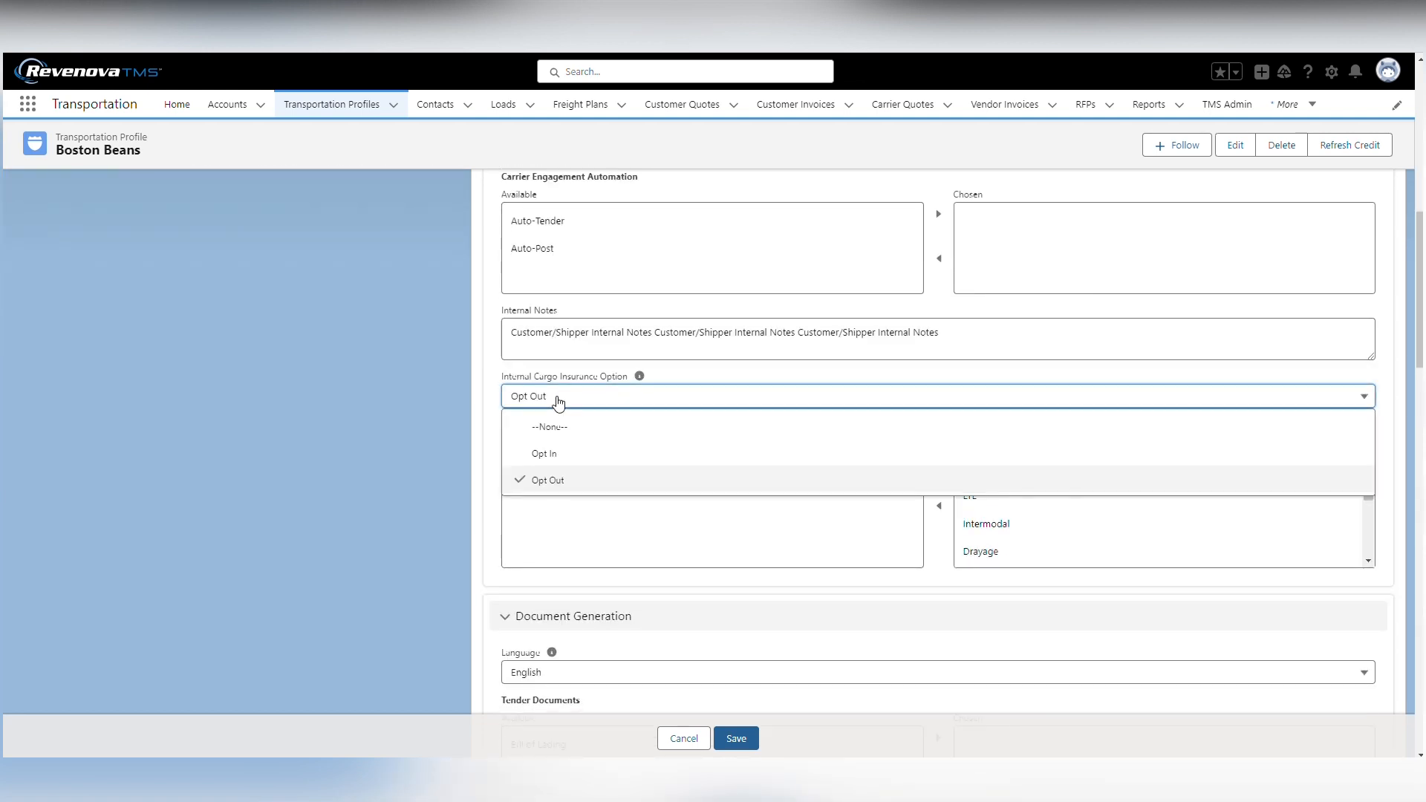
click(568, 480)
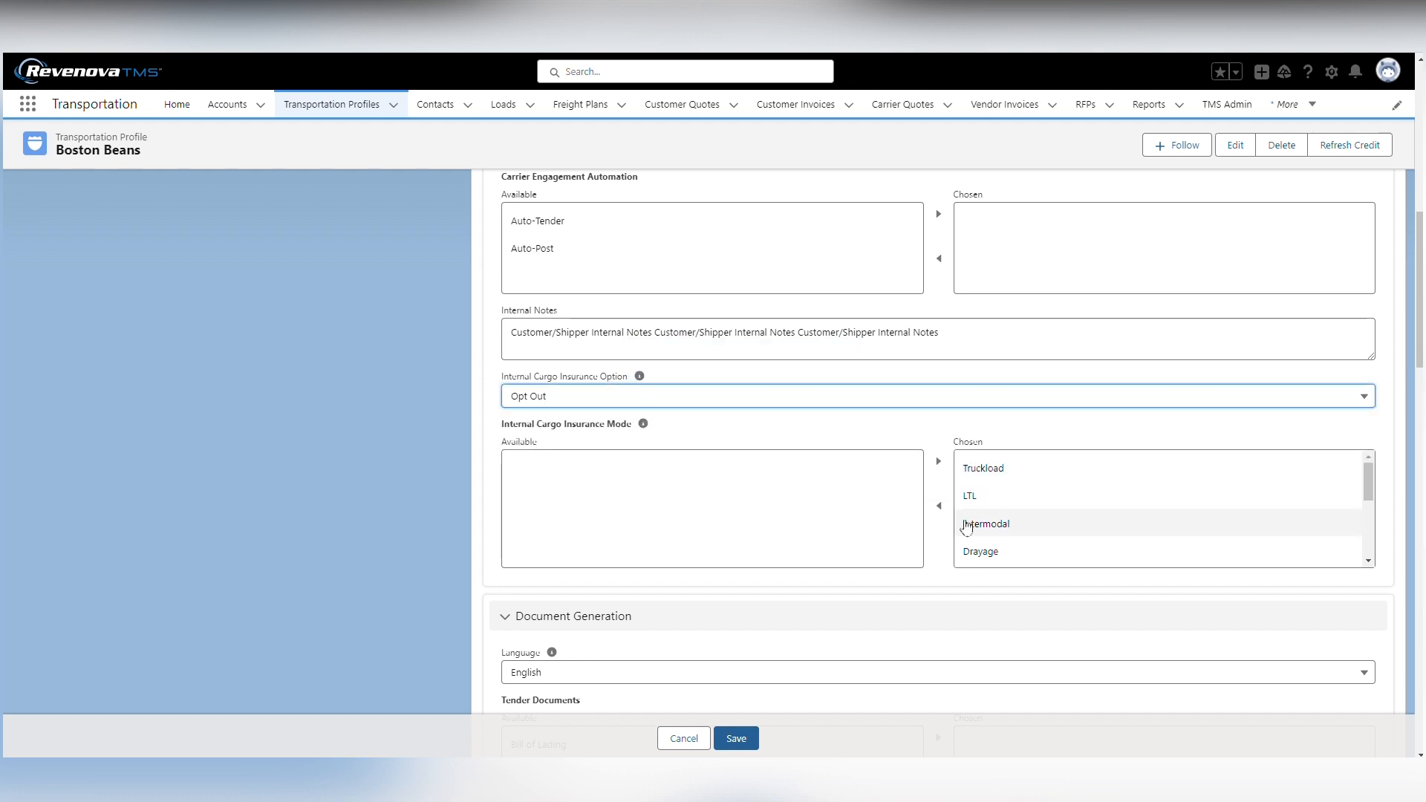
mouse_move(499, 424)
mouse_down()
mouse_move(561, 425)
mouse_move(500, 424)
mouse_up()
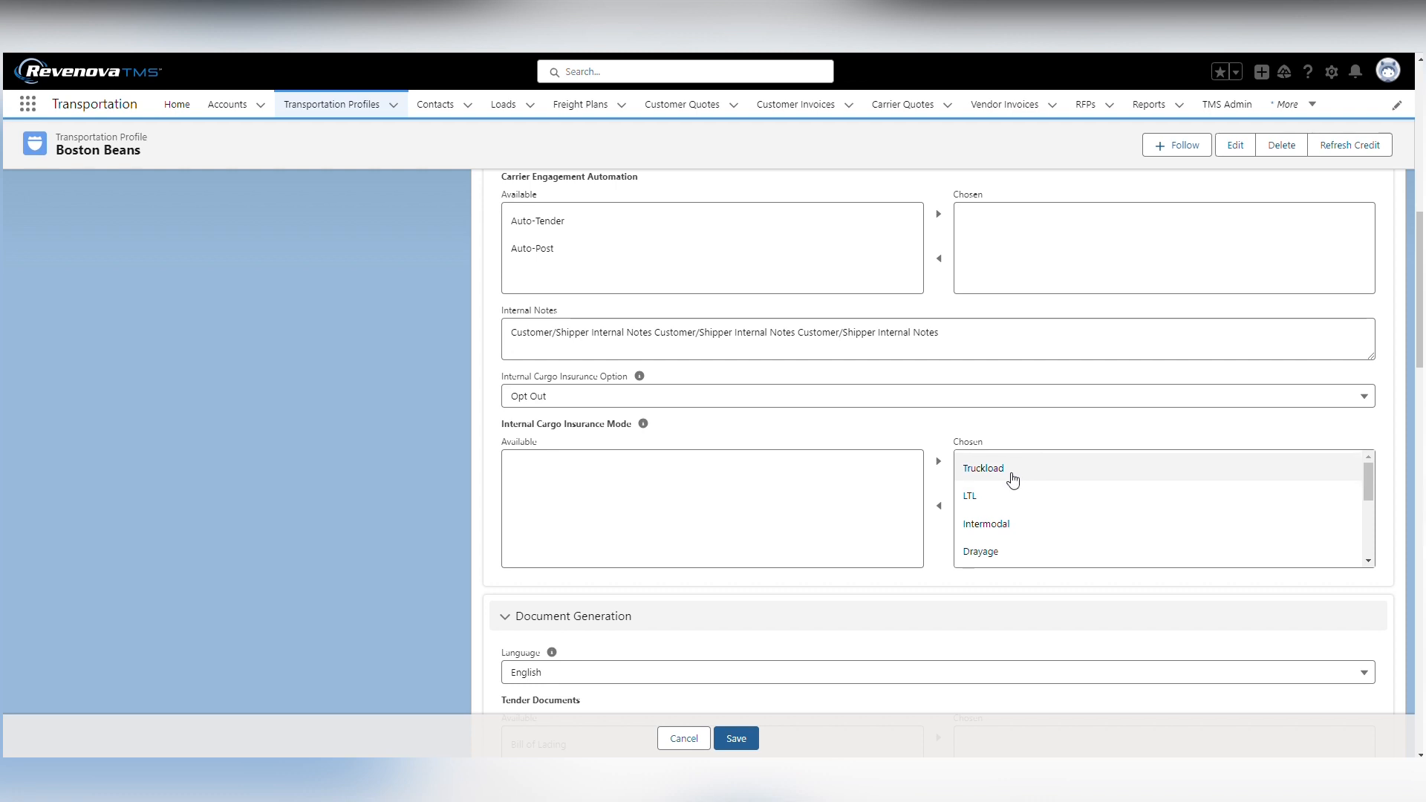
scroll(1010, 511, down, 2)
scroll(1010, 513, up, 2)
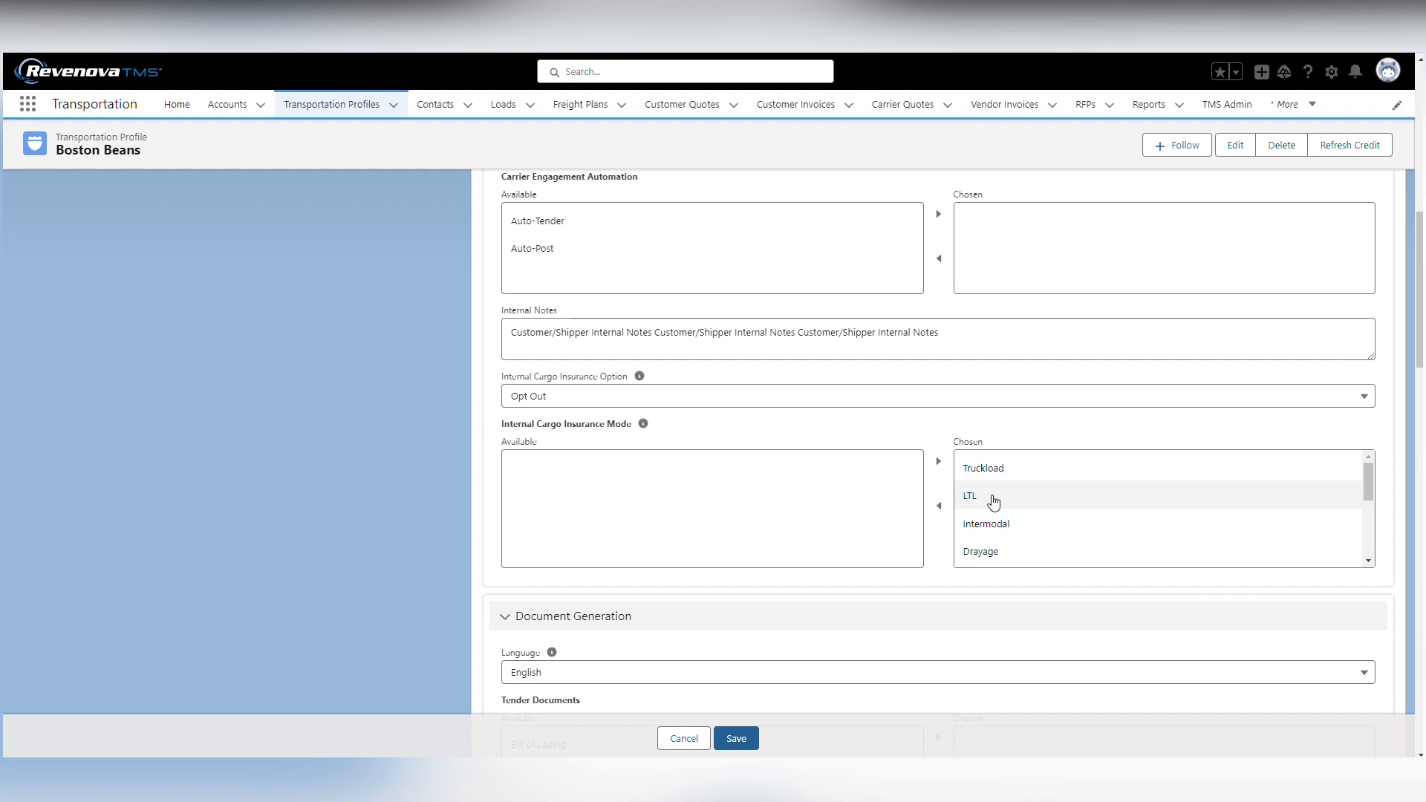
click(739, 740)
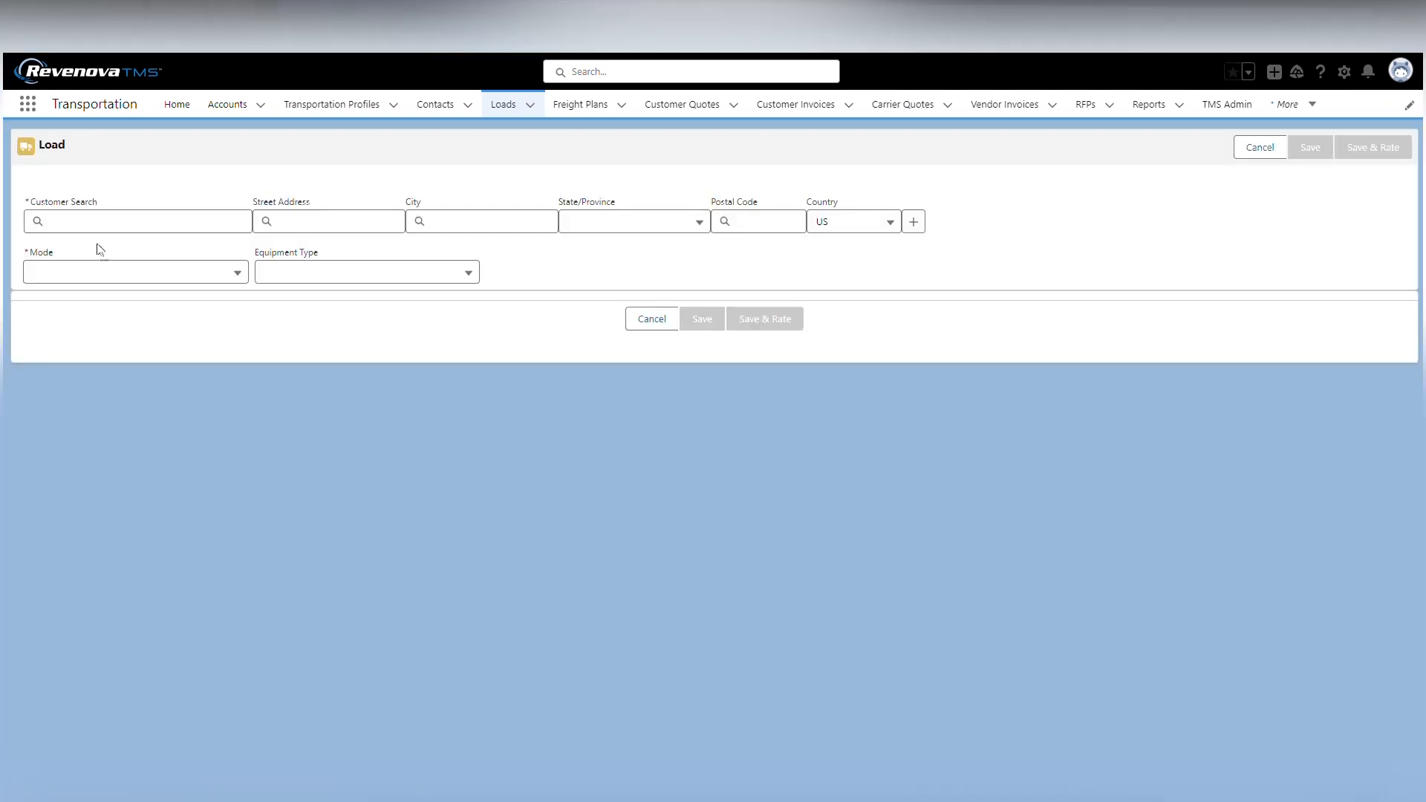
Choose Boston Beans as the customer of the new load and set its mode to LTL
click(75, 221)
text(boston)
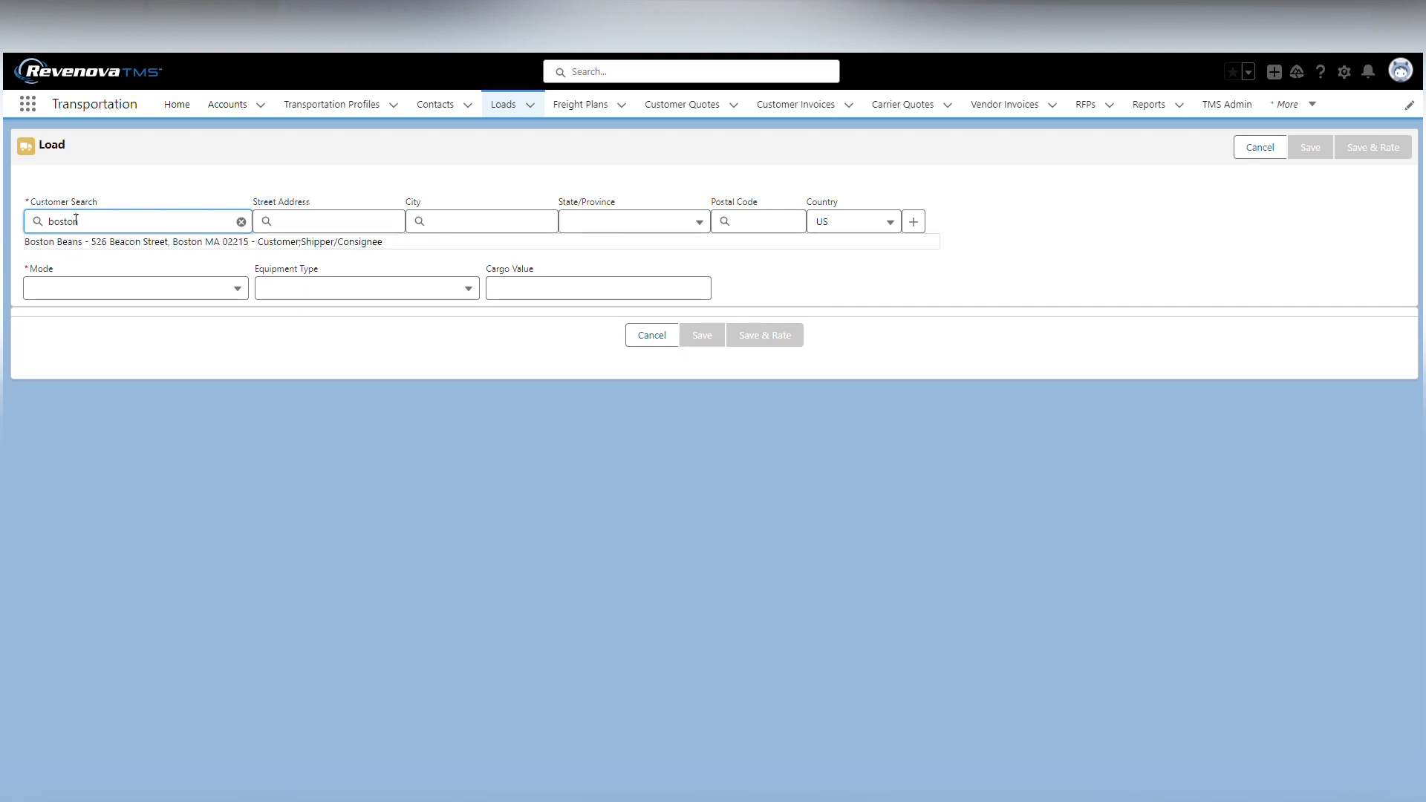
click(89, 239)
click(84, 273)
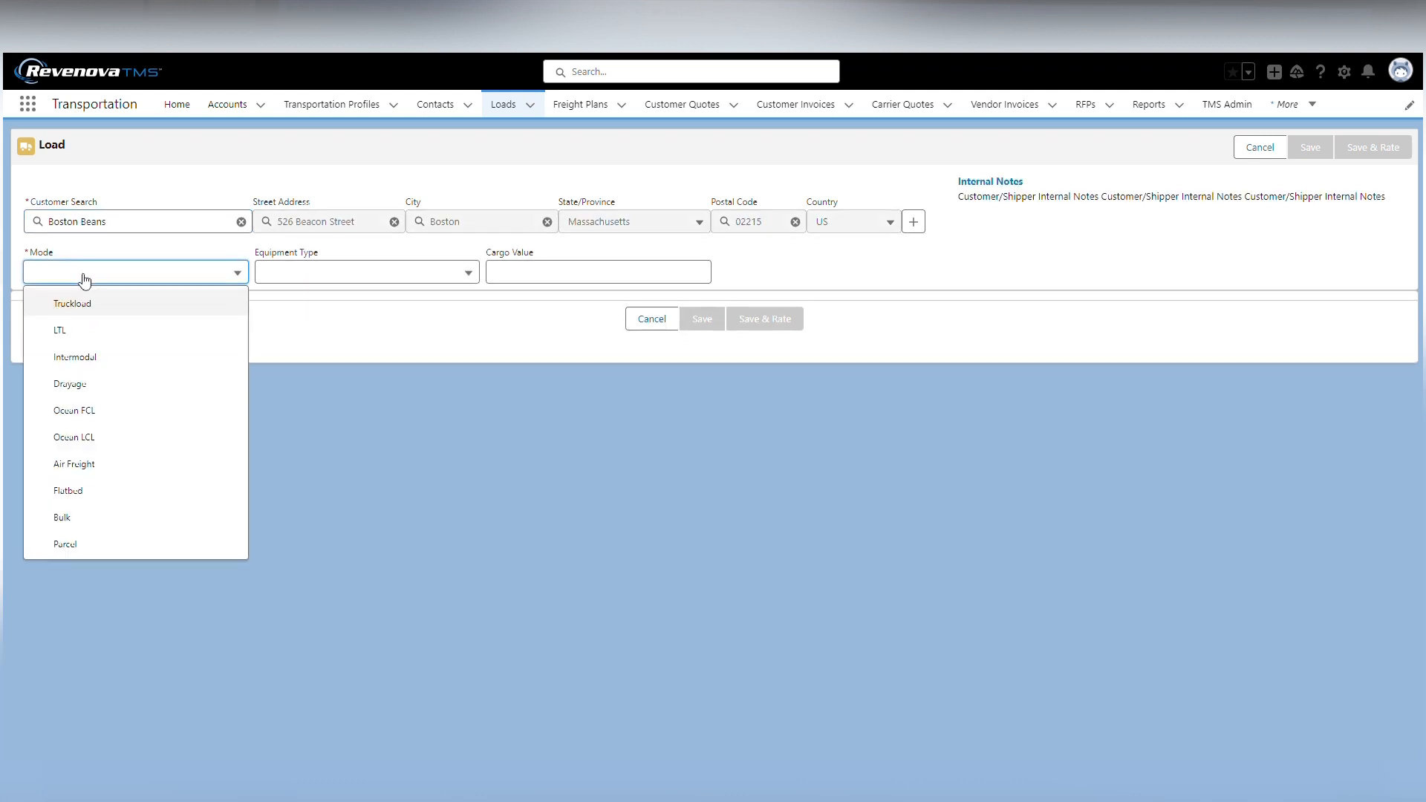
click(65, 330)
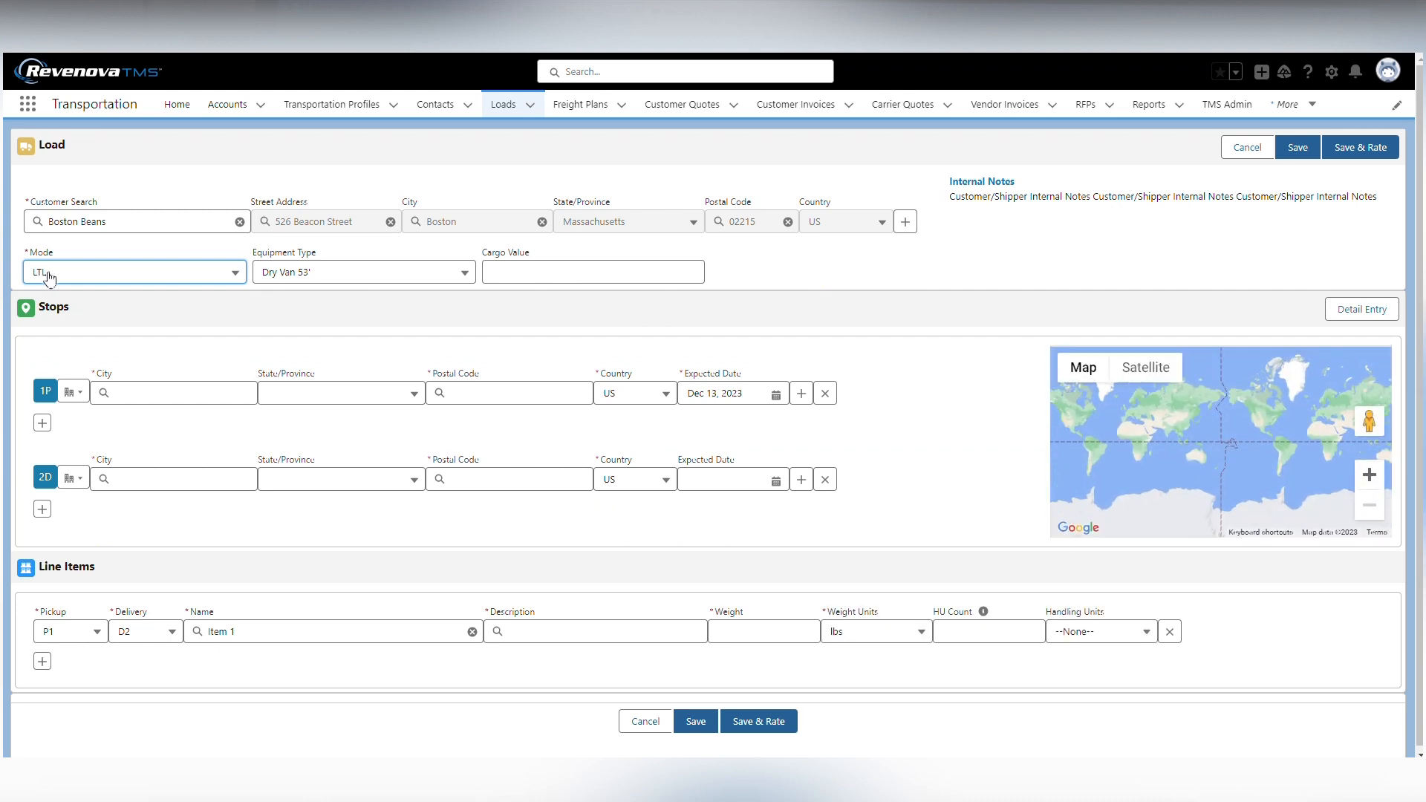
click(327, 352)
Switch to detailed stop entry and set Boston Beans as the pickup and Chicago Pizza as the delivery location
click(1361, 309)
click(72, 391)
click(90, 427)
click(74, 628)
click(100, 683)
scroll(242, 564, down, 3)
click(141, 411)
text(chic)
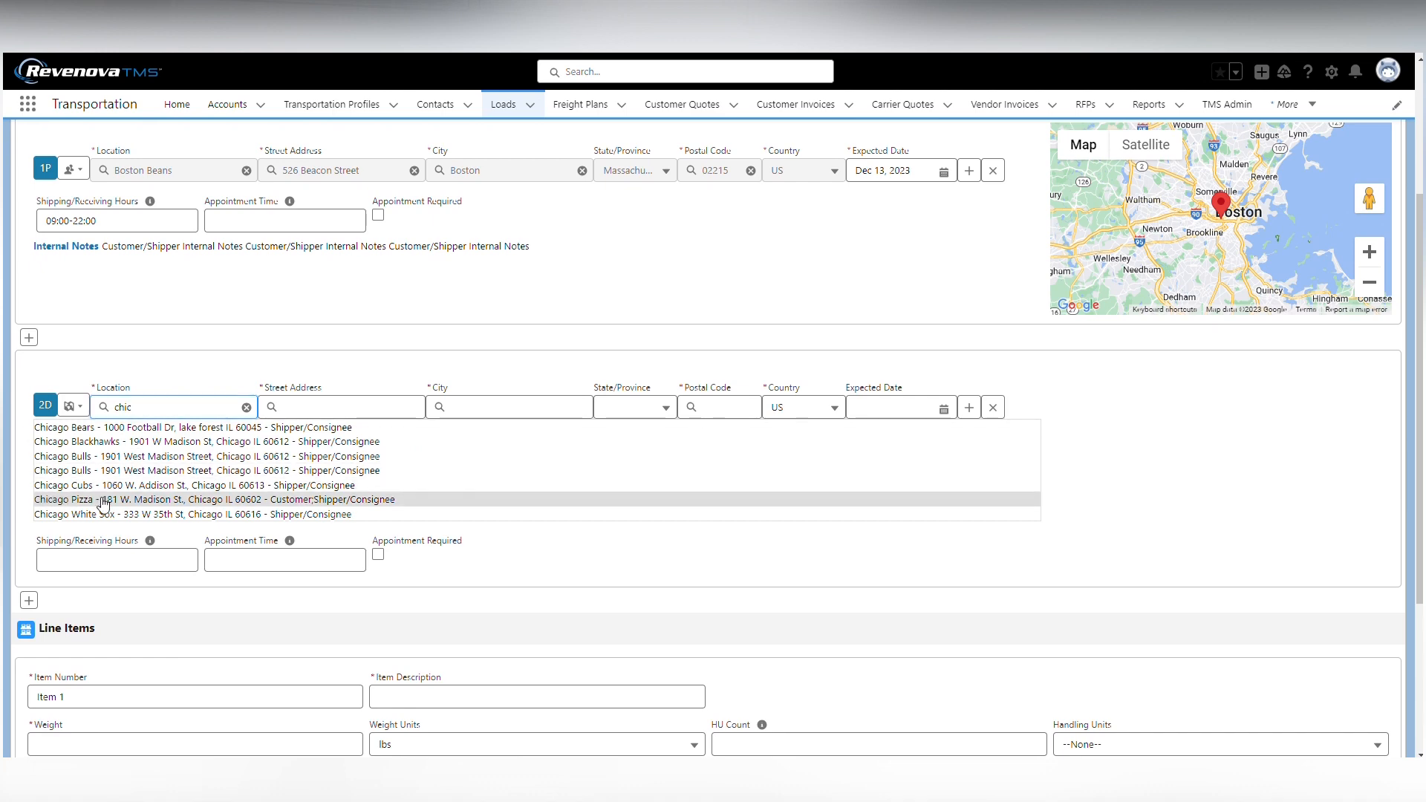
click(104, 500)
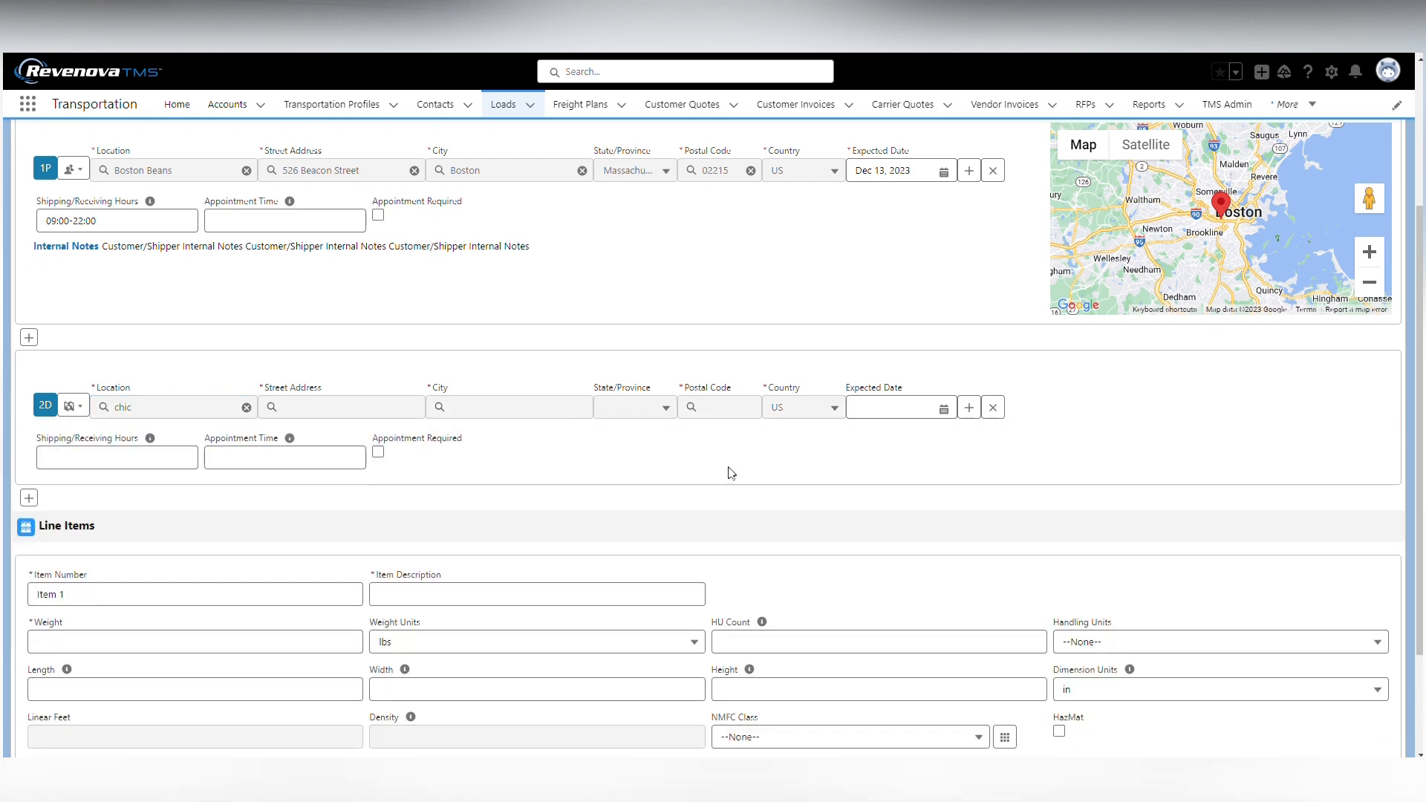
Describe line item 1 as Parts and set its weight to 500 lbs
scroll(746, 459, down, 1)
click(403, 519)
text(farts)
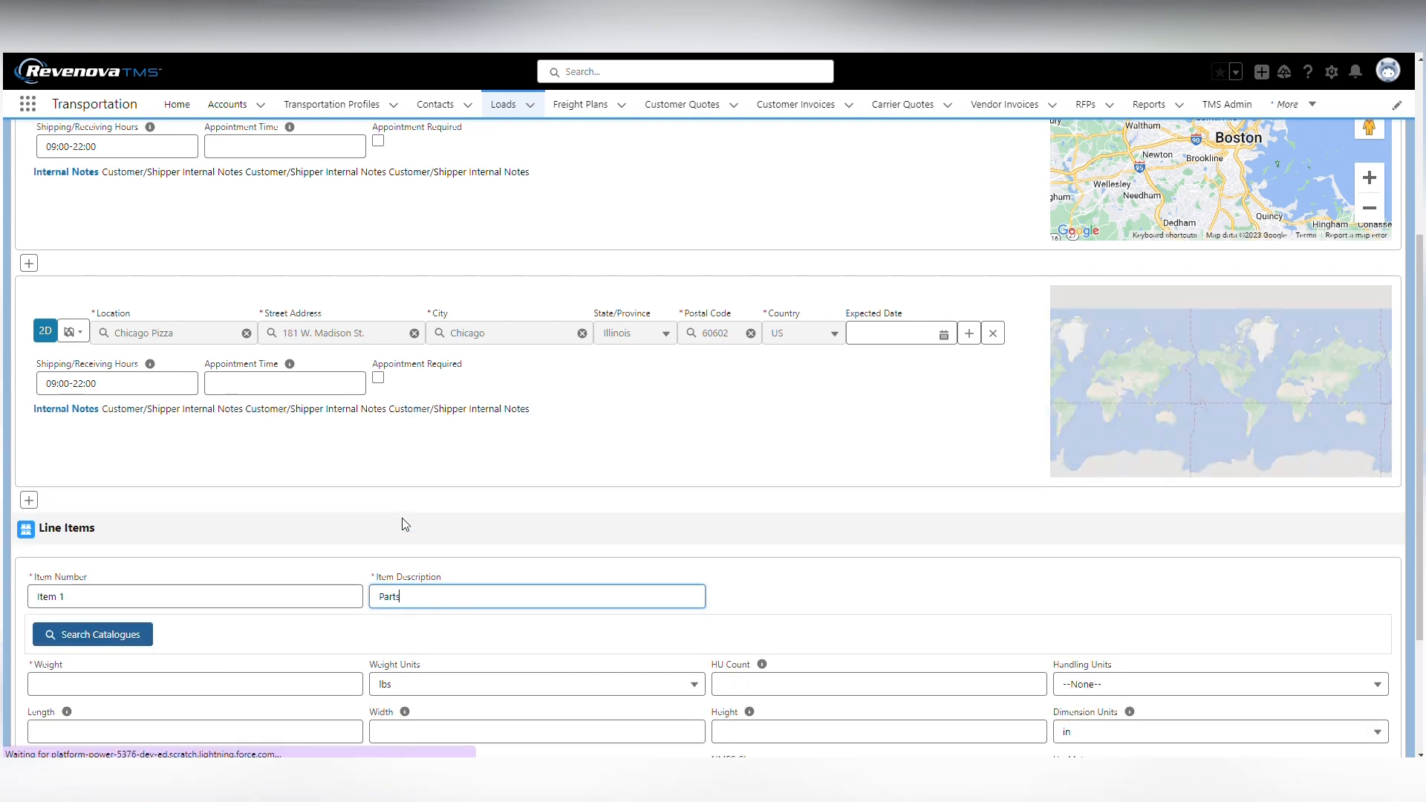
scroll(32, 505, down, 2)
click(43, 496)
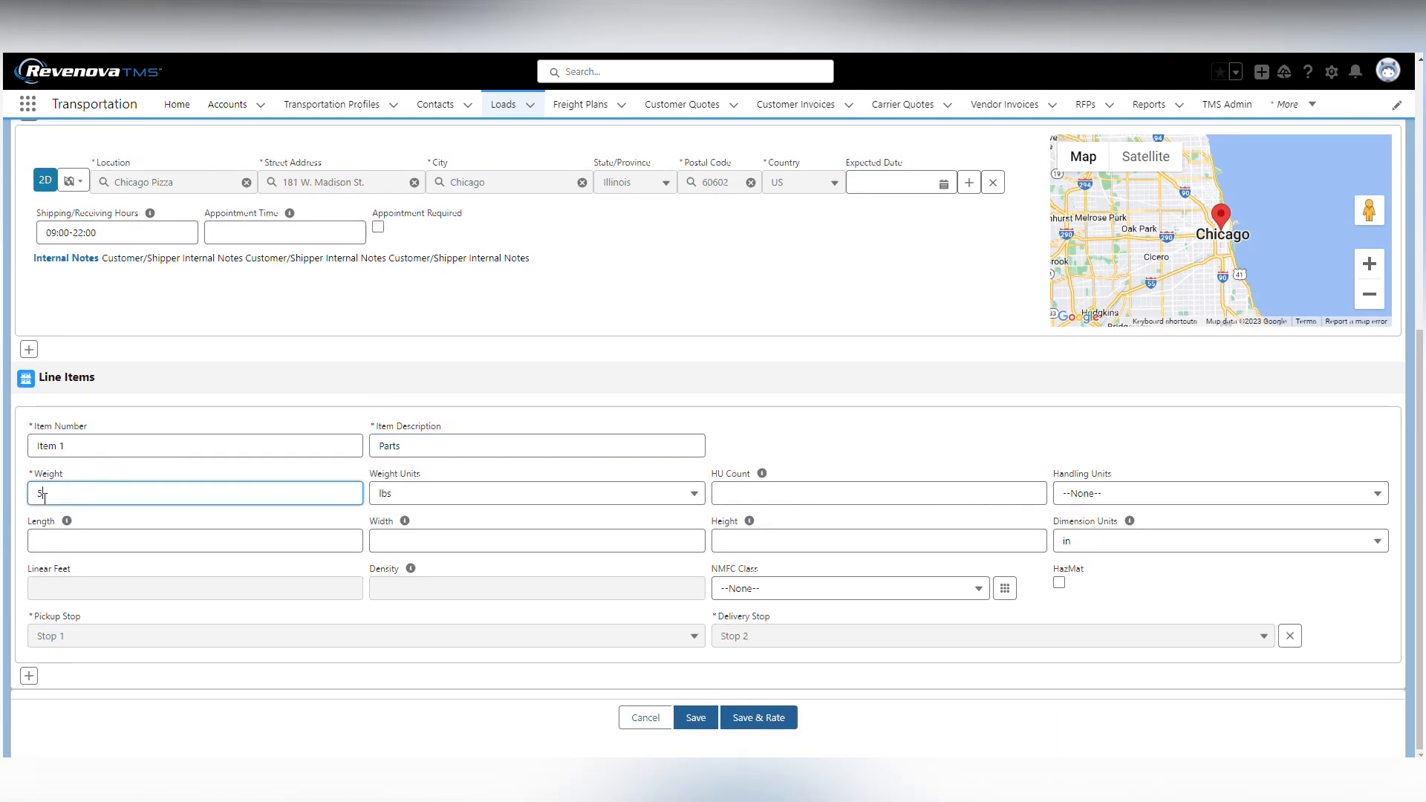
Set the line item's handling unit count to 1 and its handling units to Pallets
click(755, 492)
text(1)
key(Tab)
key(space)
key(p)
key(Return)
Set the line item's length, width and height to 48 inches each
click(101, 534)
text(48)
key(Tab)
text(48)
key(Tab)
text(48)
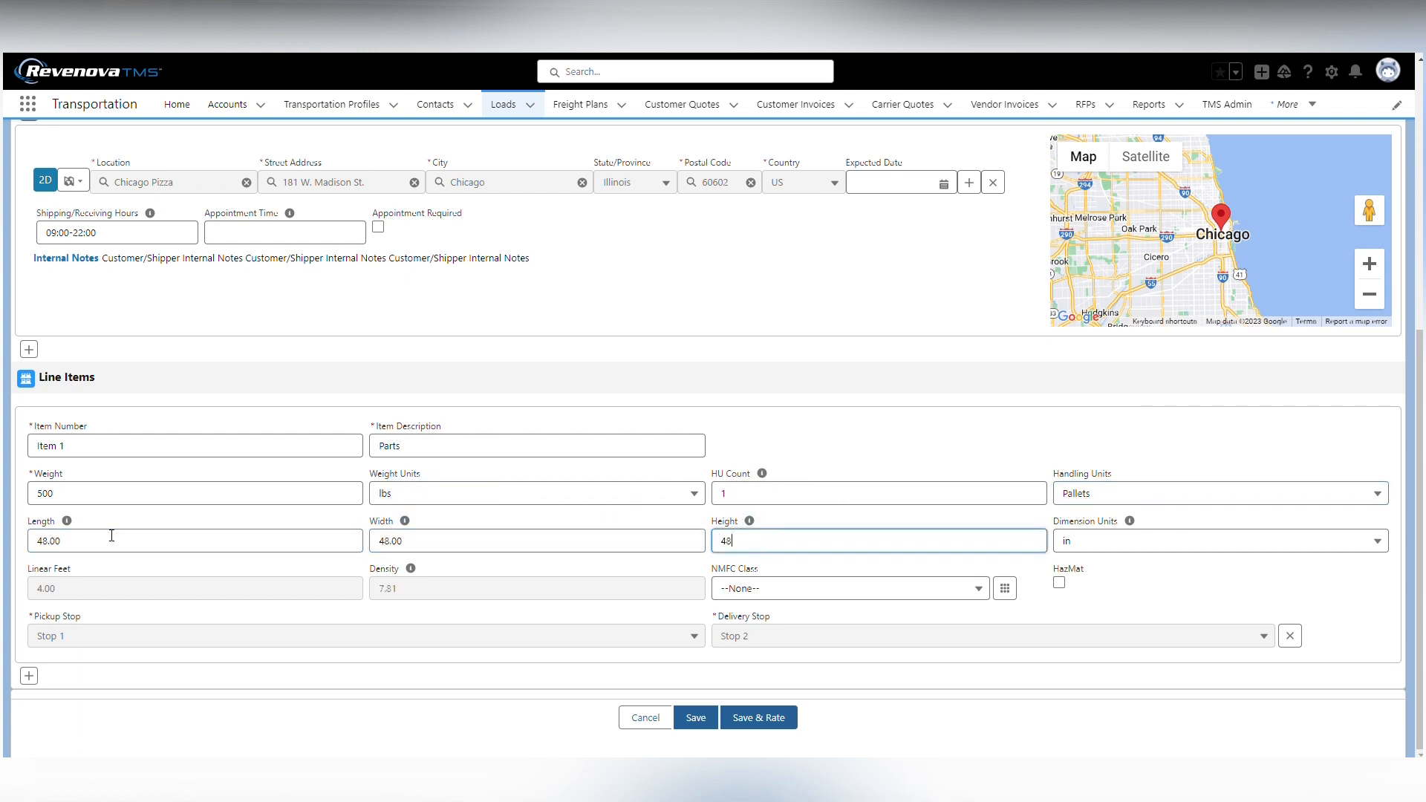
Choose an NMFC class for the line item and save the new Boston to Chicago load
click(790, 587)
click(780, 427)
click(711, 724)
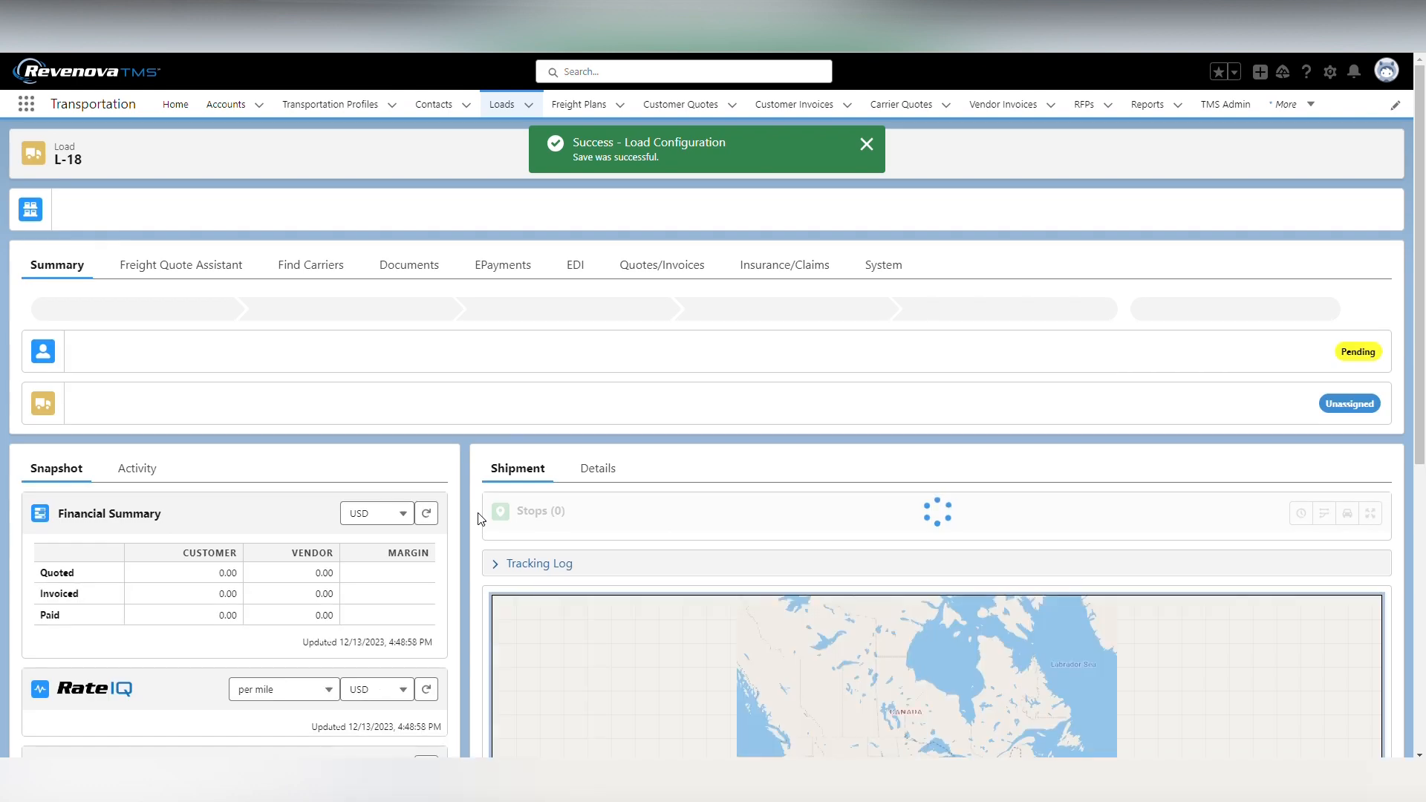
Set the cargo value in load L-18's load summary details to 6,000 and save the change
click(598, 468)
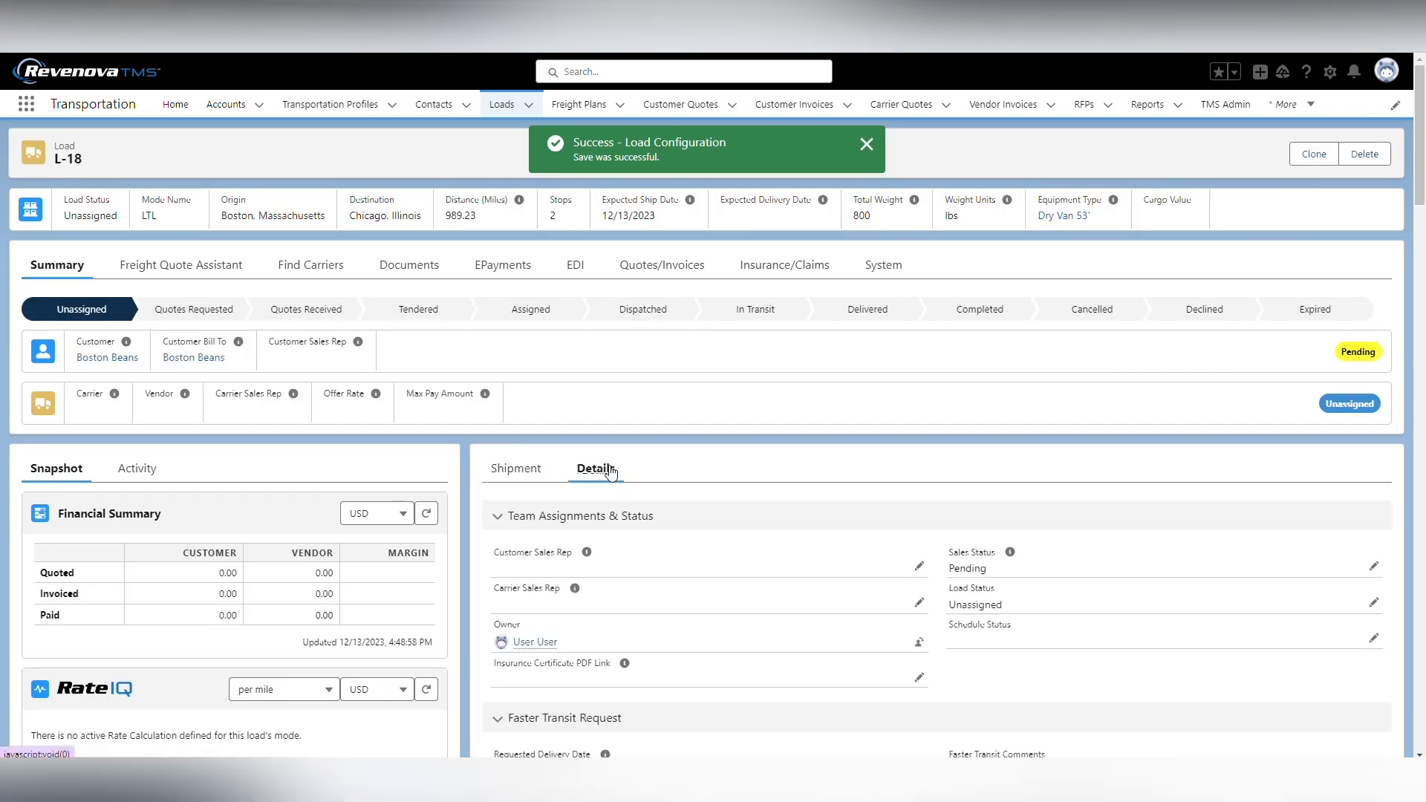
scroll(850, 583, down, 10)
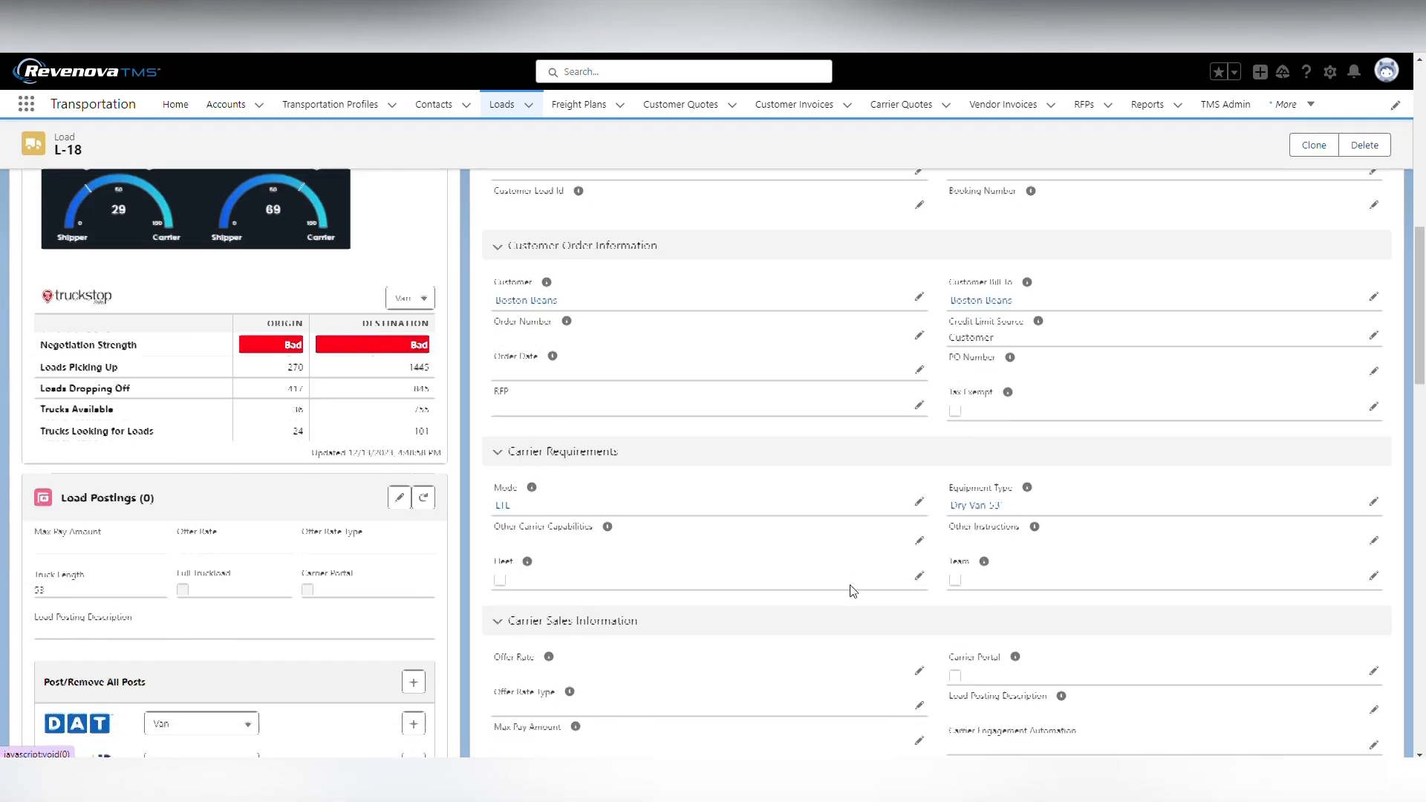
scroll(850, 586, down, 5)
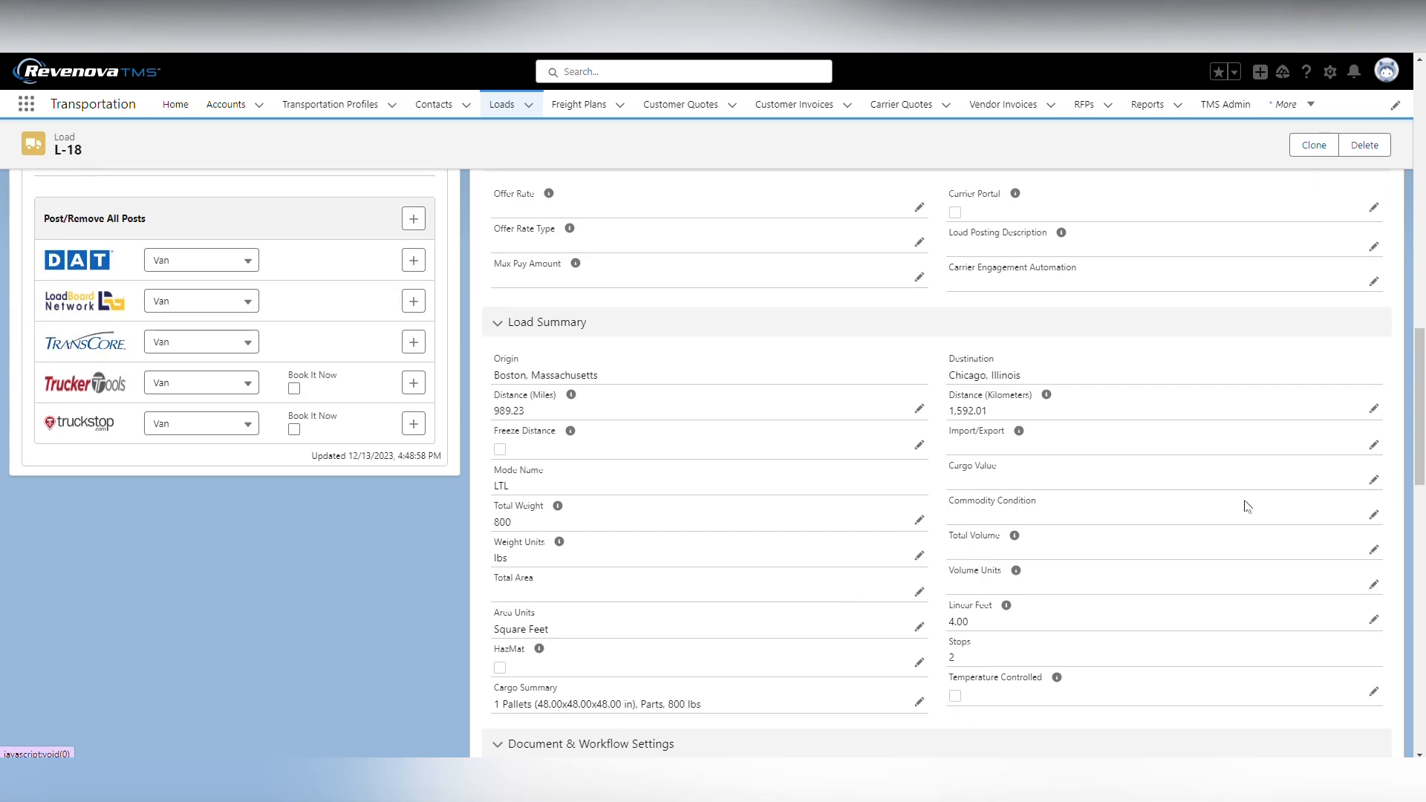
click(1374, 481)
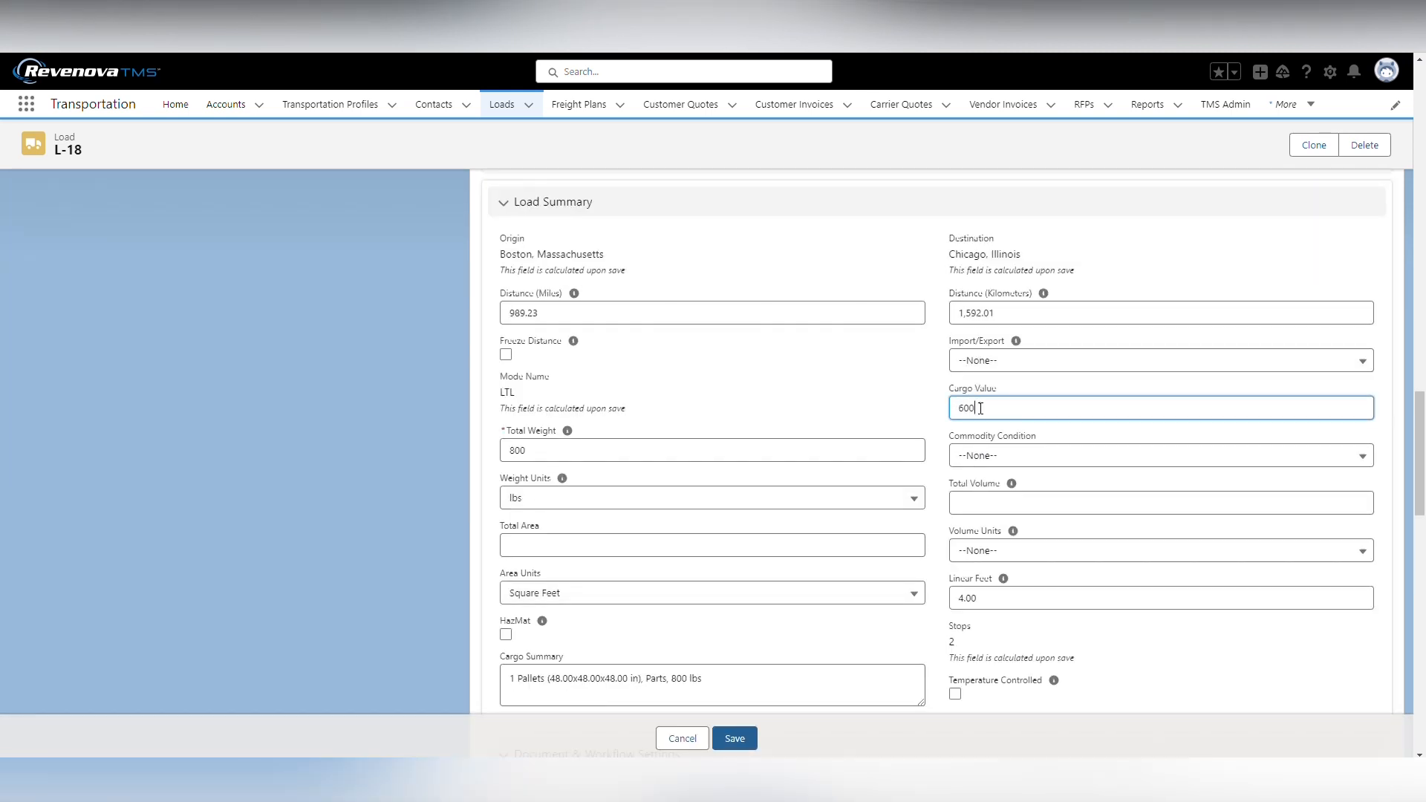
click(735, 739)
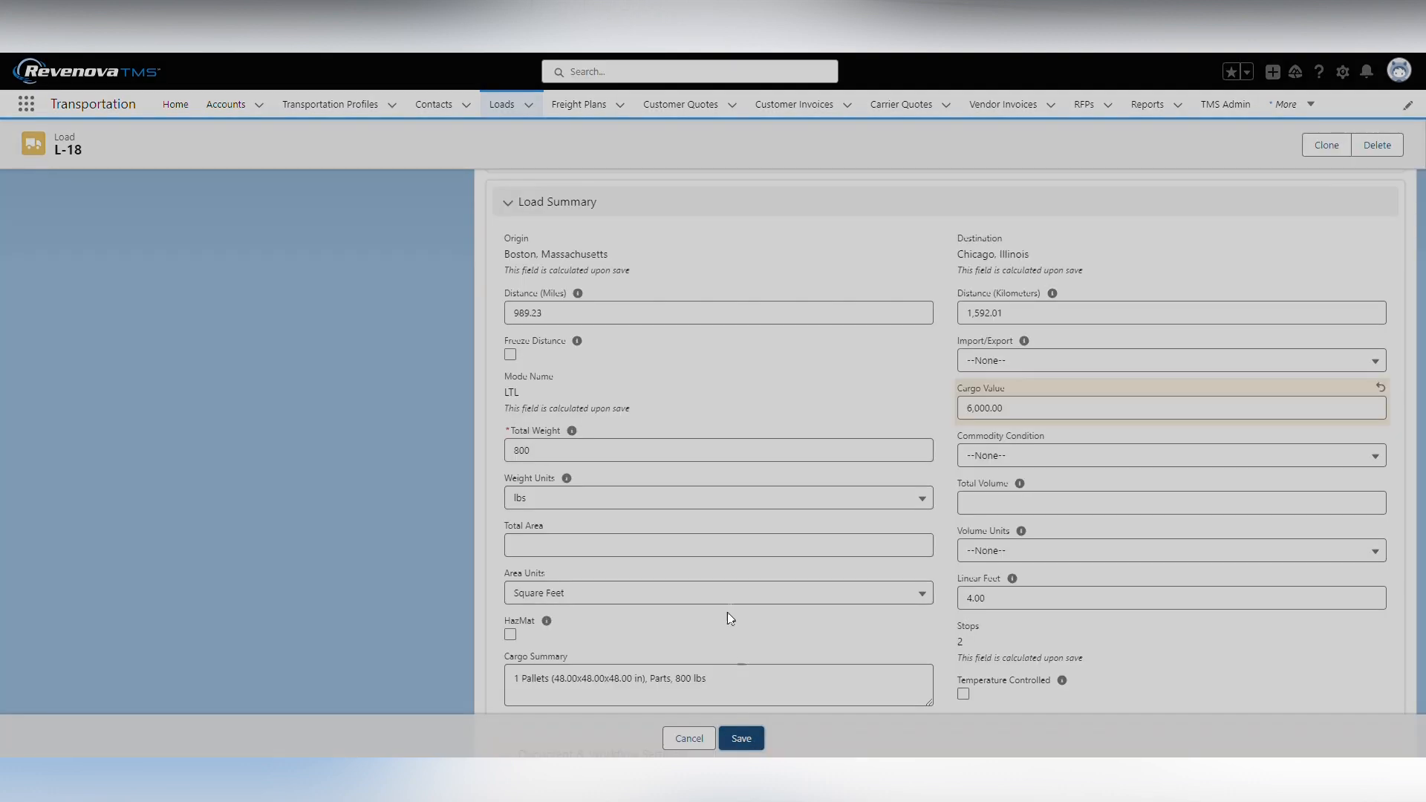
Open the freight quote assistant for load L-18, refresh its All Risk Insurance Coverage and examine the insured amount, premium and policy status
scroll(310, 571, up, 10)
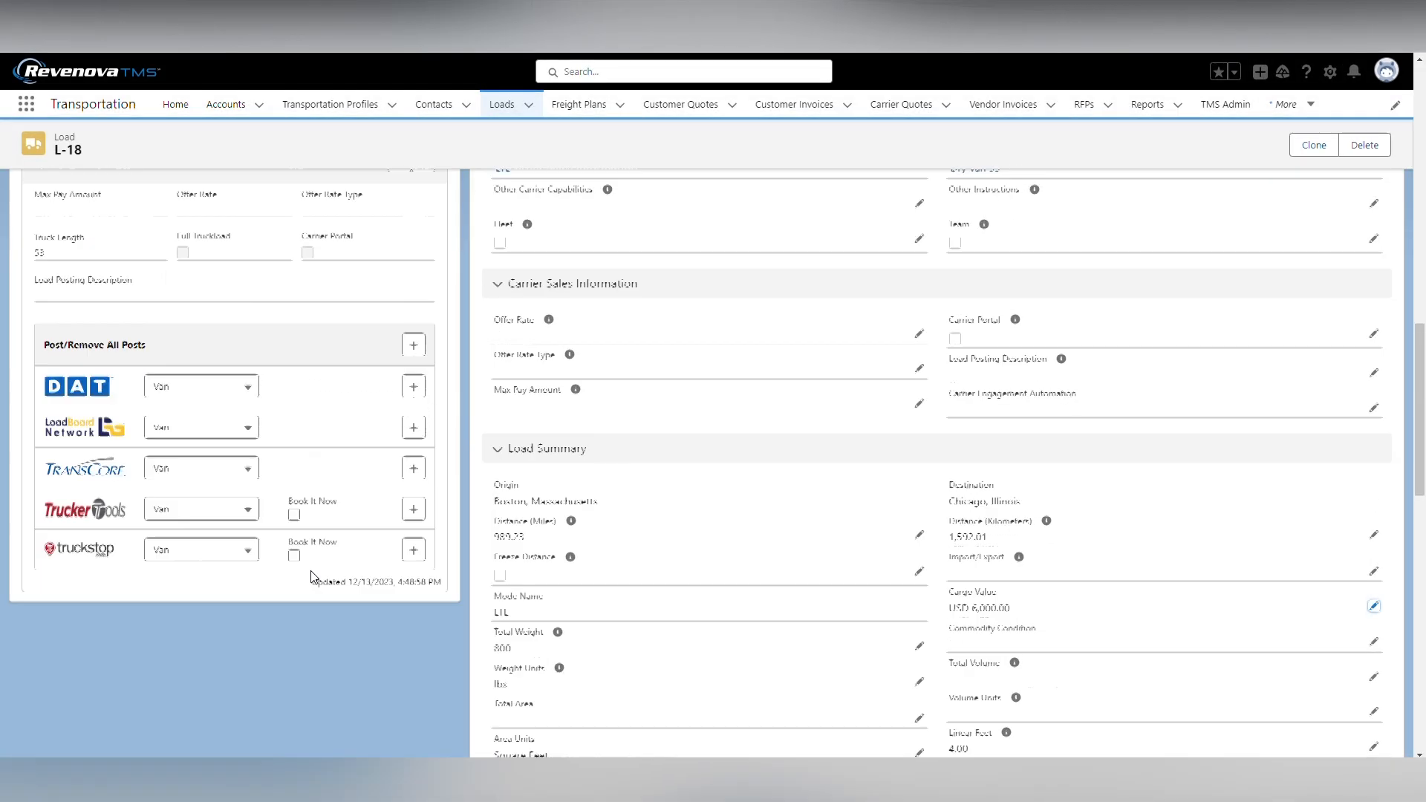
scroll(311, 577, up, 5)
click(216, 265)
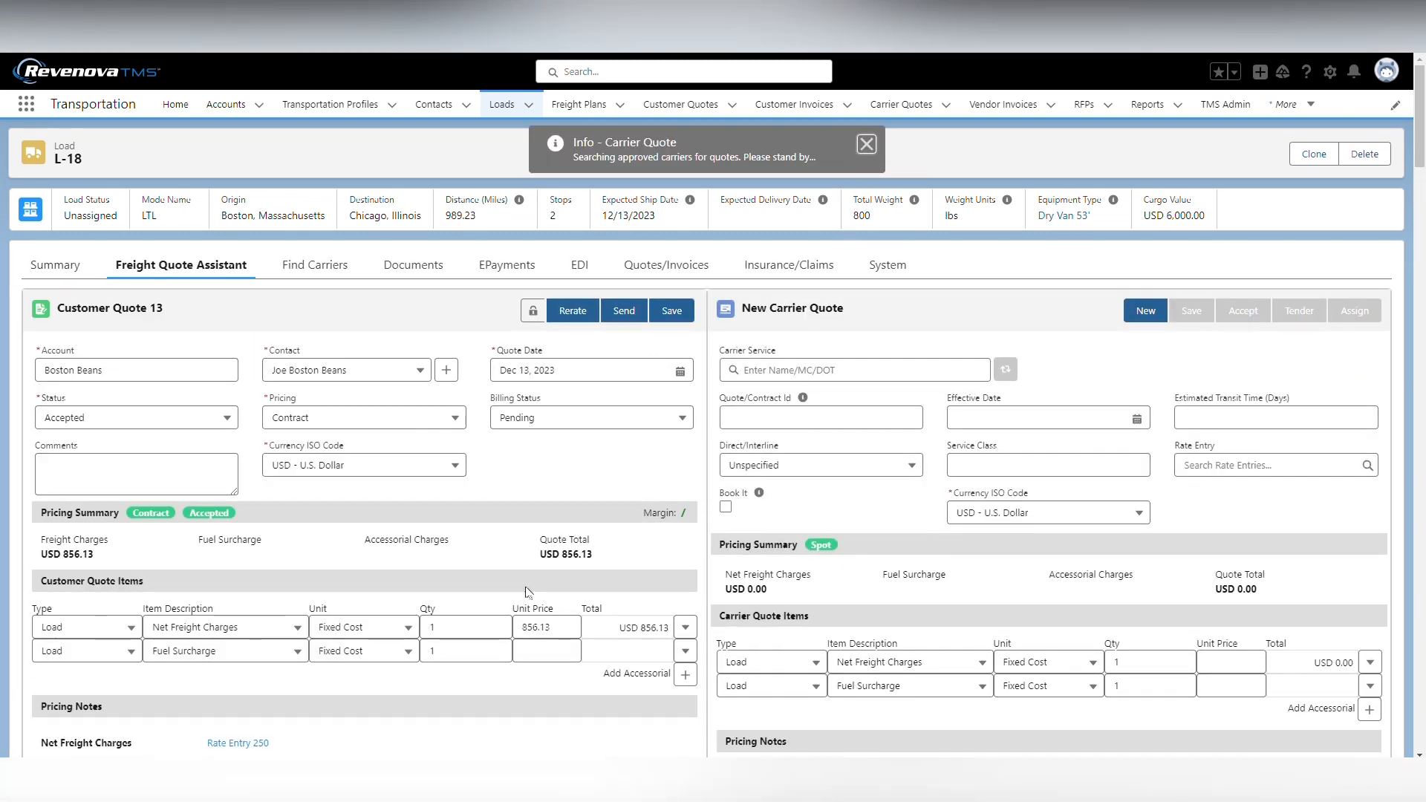
scroll(511, 600, down, 6)
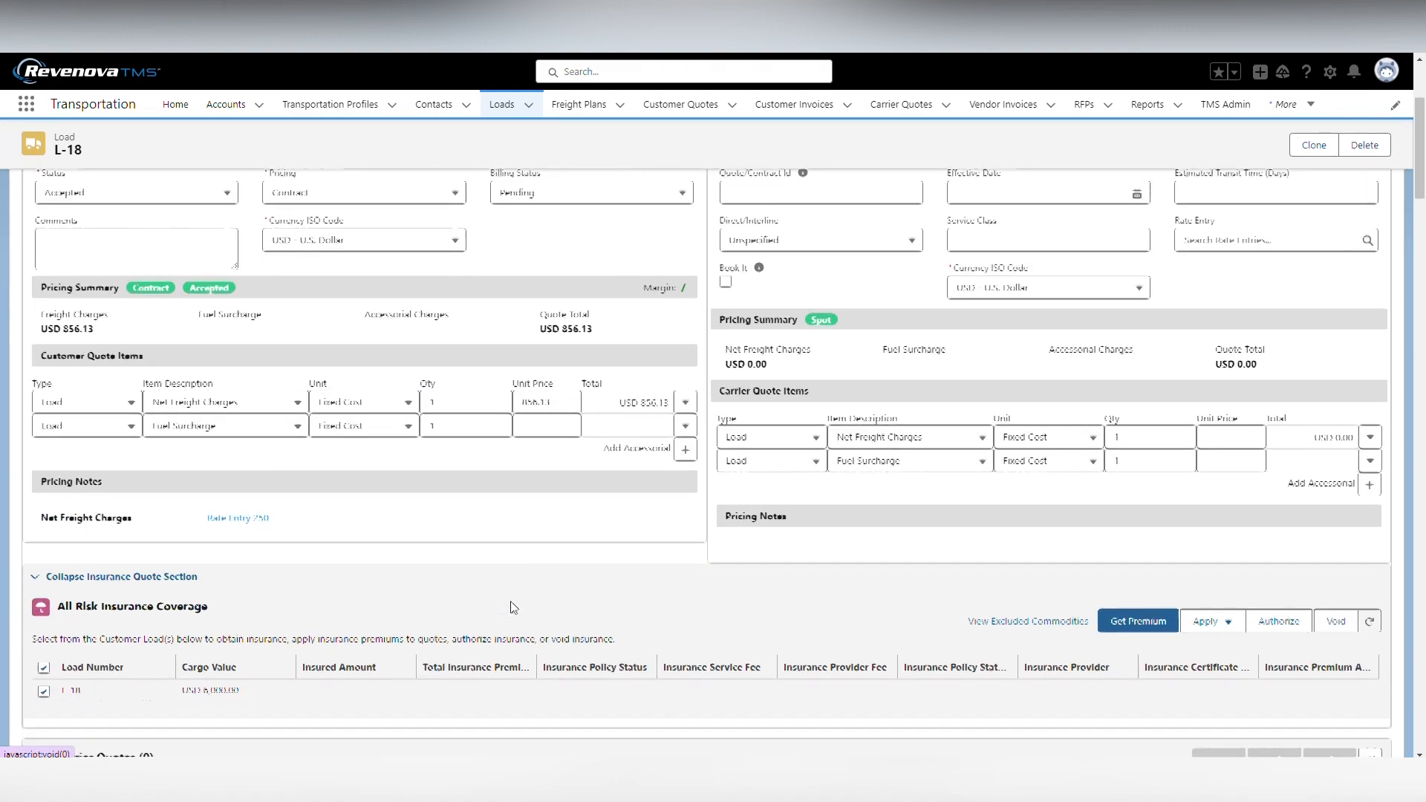
scroll(510, 600, down, 1)
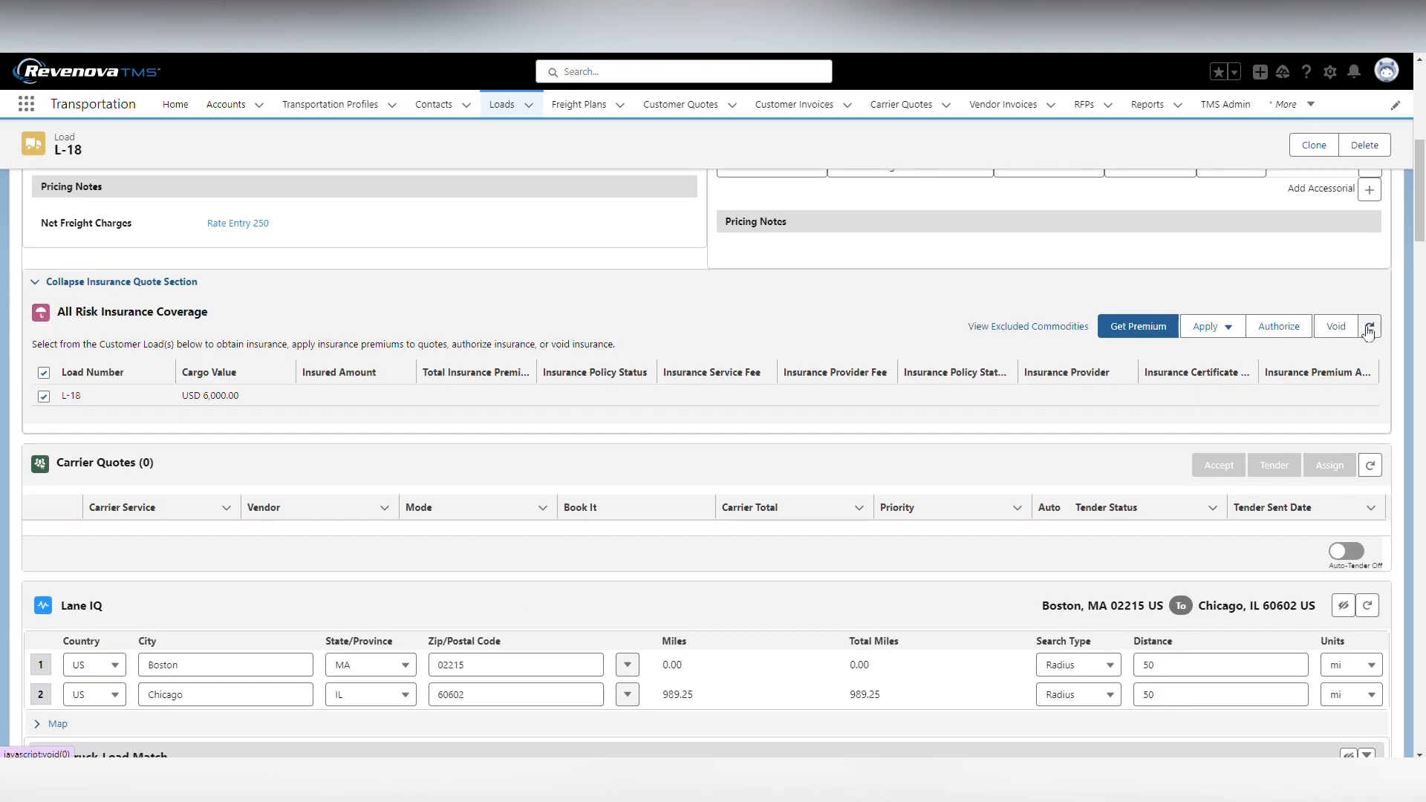
click(1369, 327)
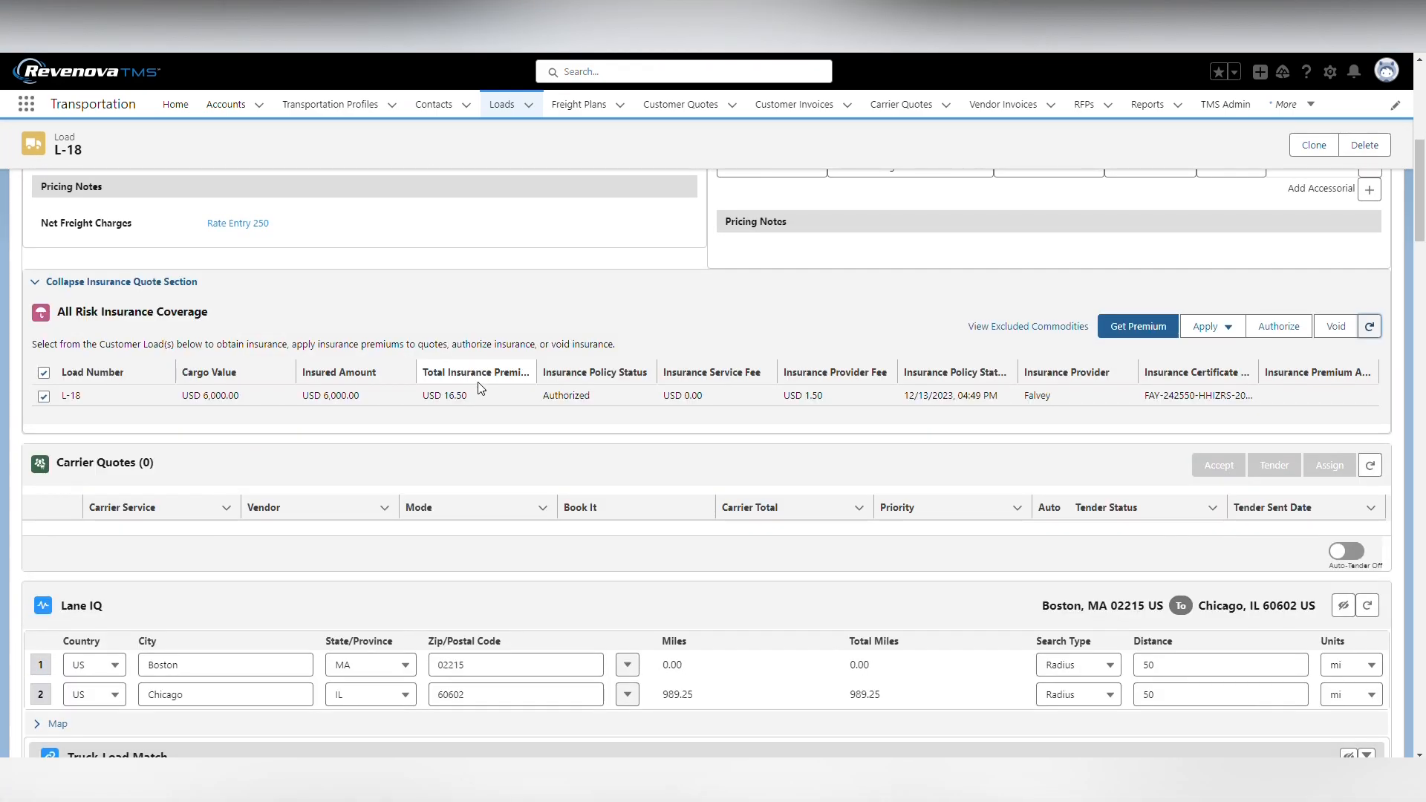
drag(401, 399, 805, 407)
click(836, 400)
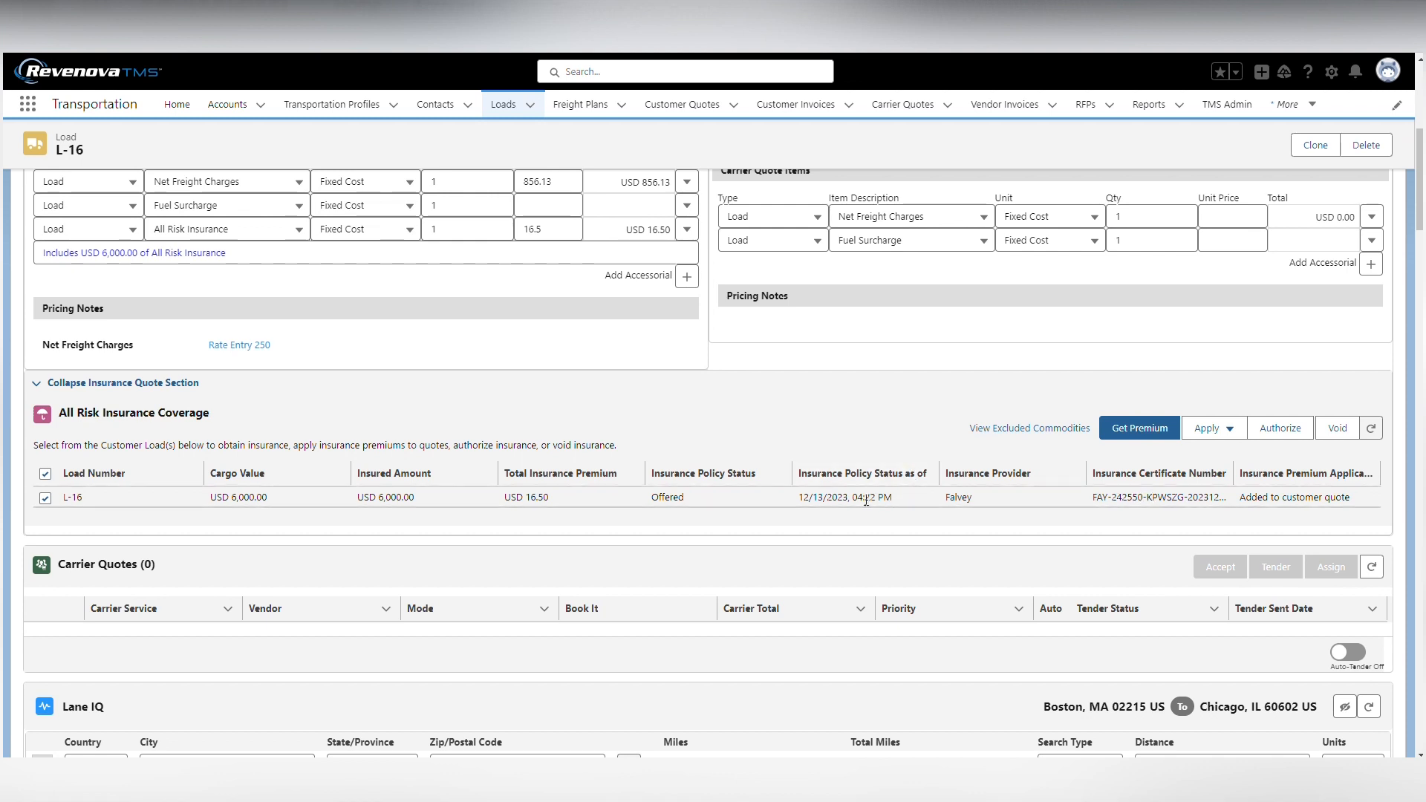
Review load L-16's customer quote and open the insurance certificate PDF from its insurance policy information
scroll(294, 572, up, 5)
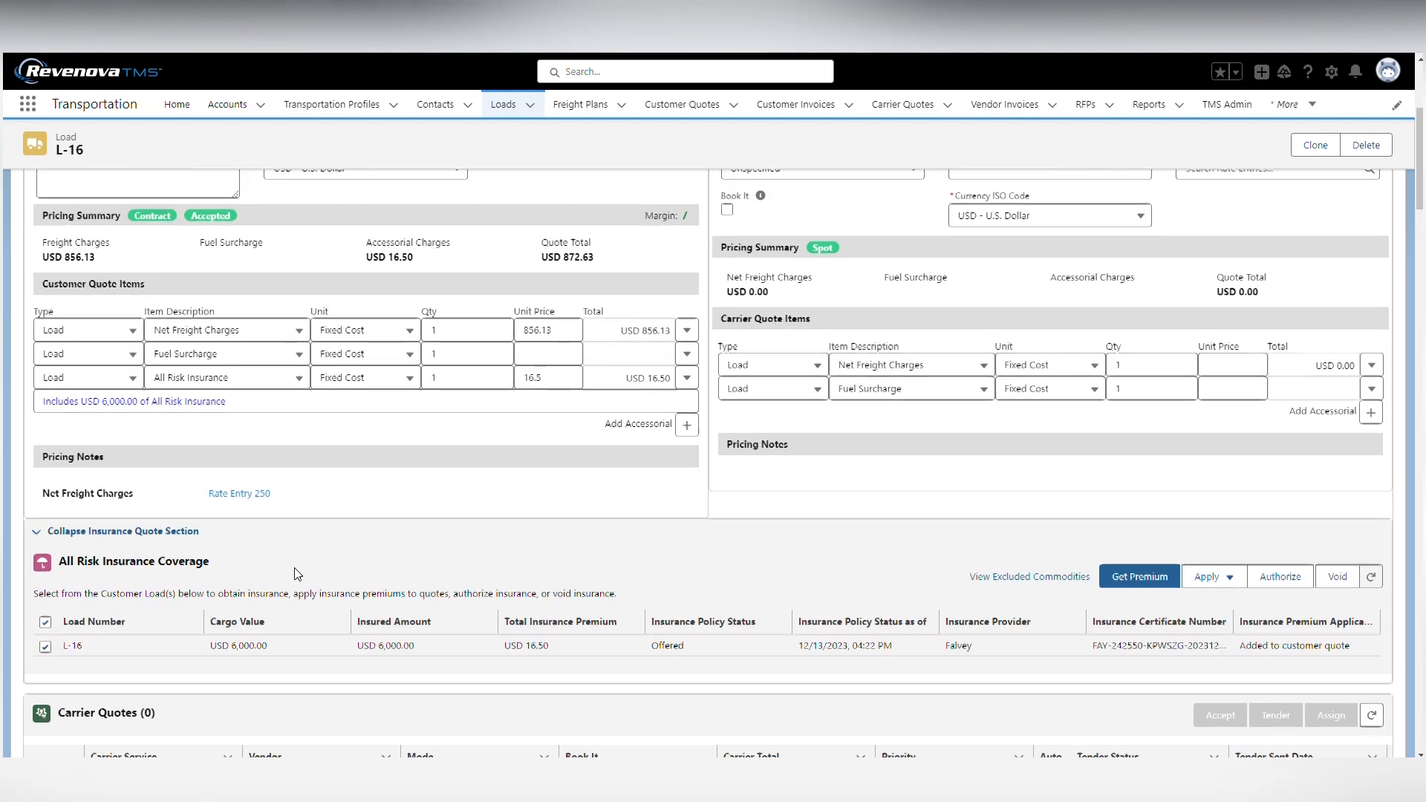
scroll(294, 567, up, 1)
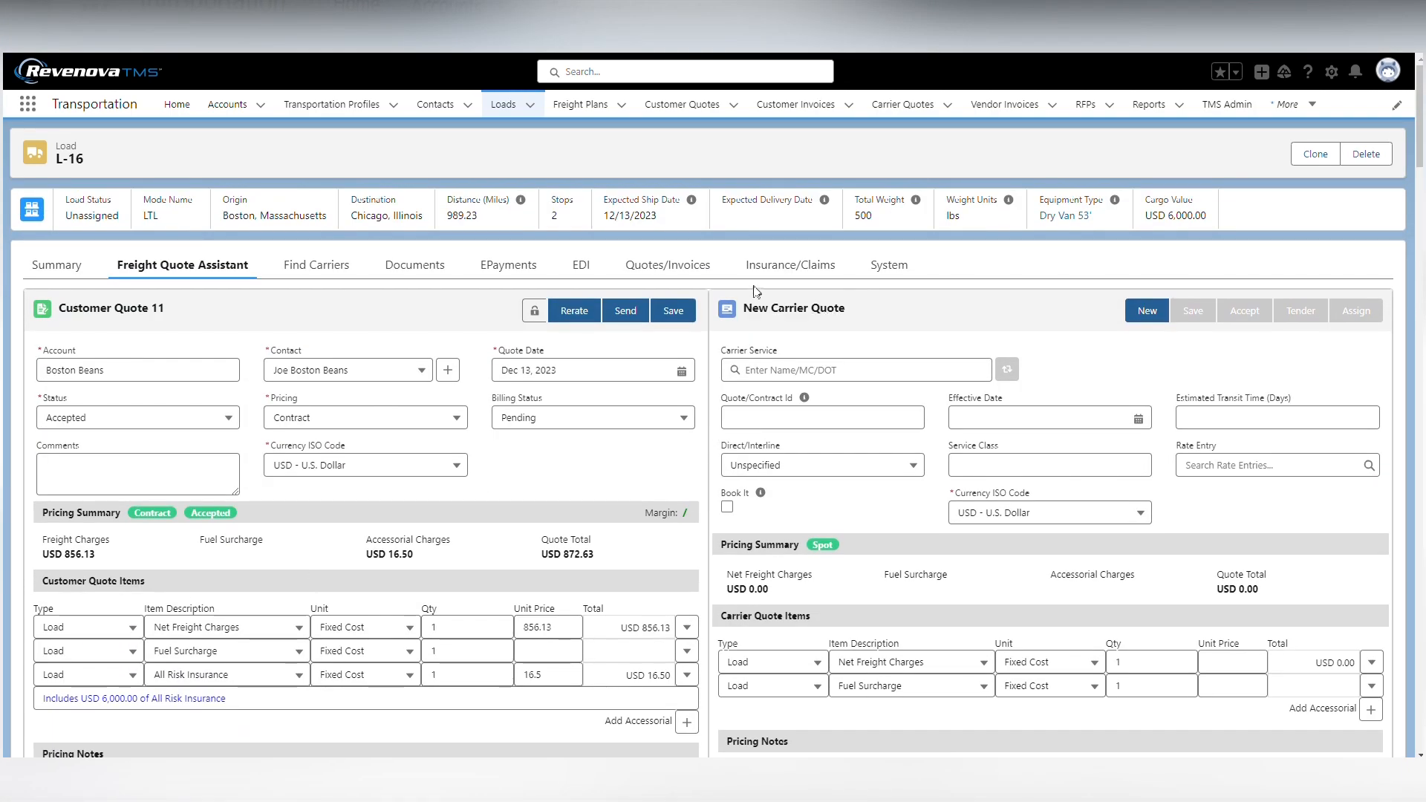
click(773, 267)
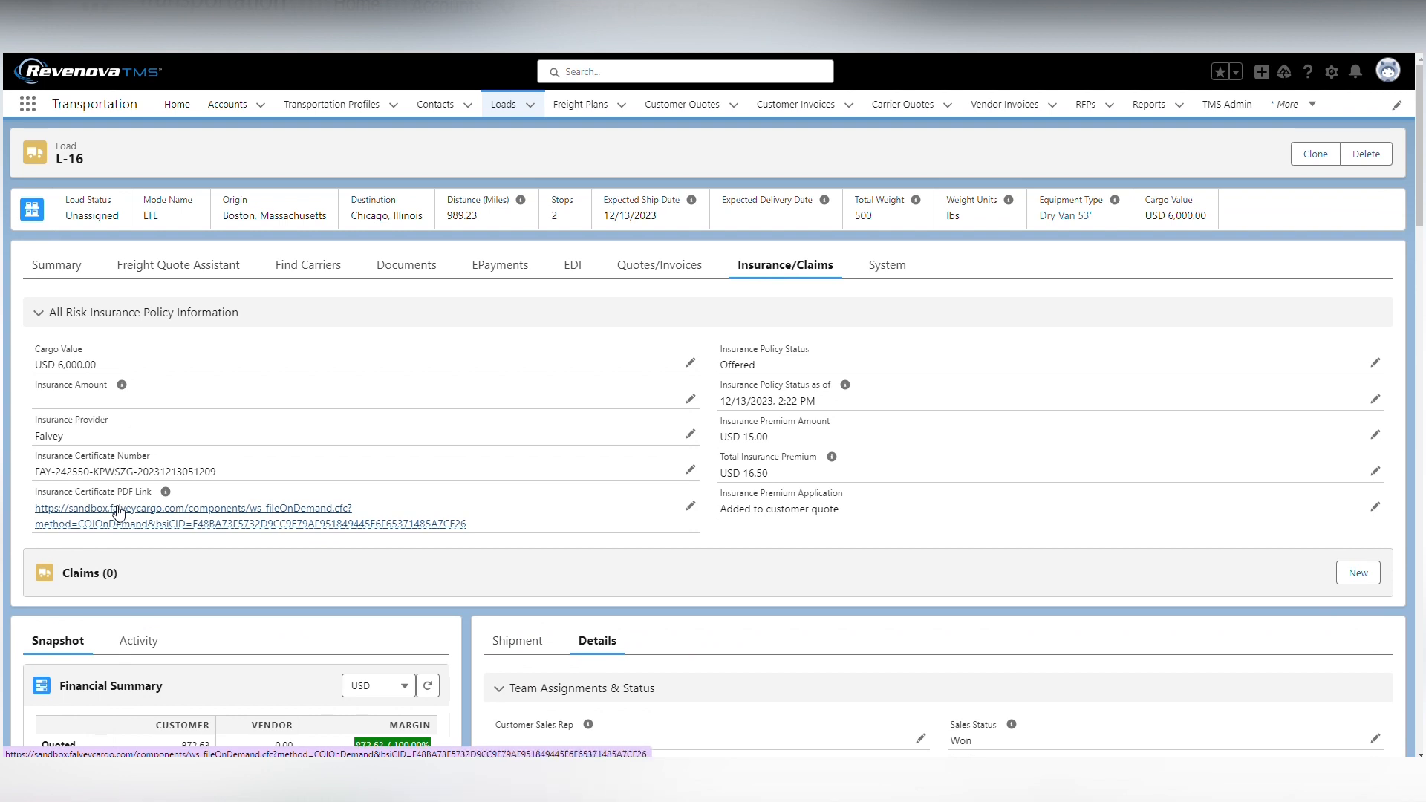
click(119, 522)
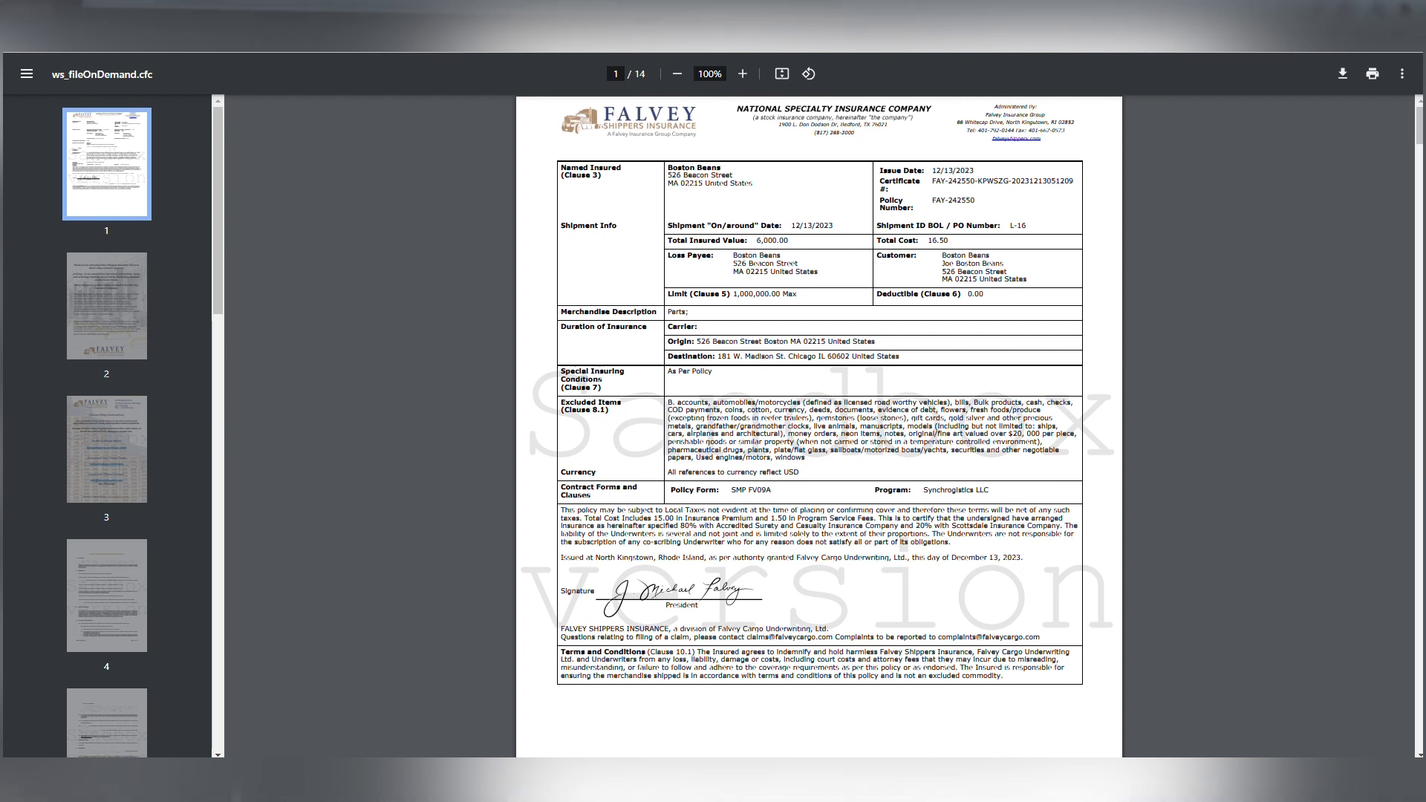
Close the insurance certificate and examine the total insurance premium in load L-16's All Risk Insurance Coverage section
key(ctrl+w)
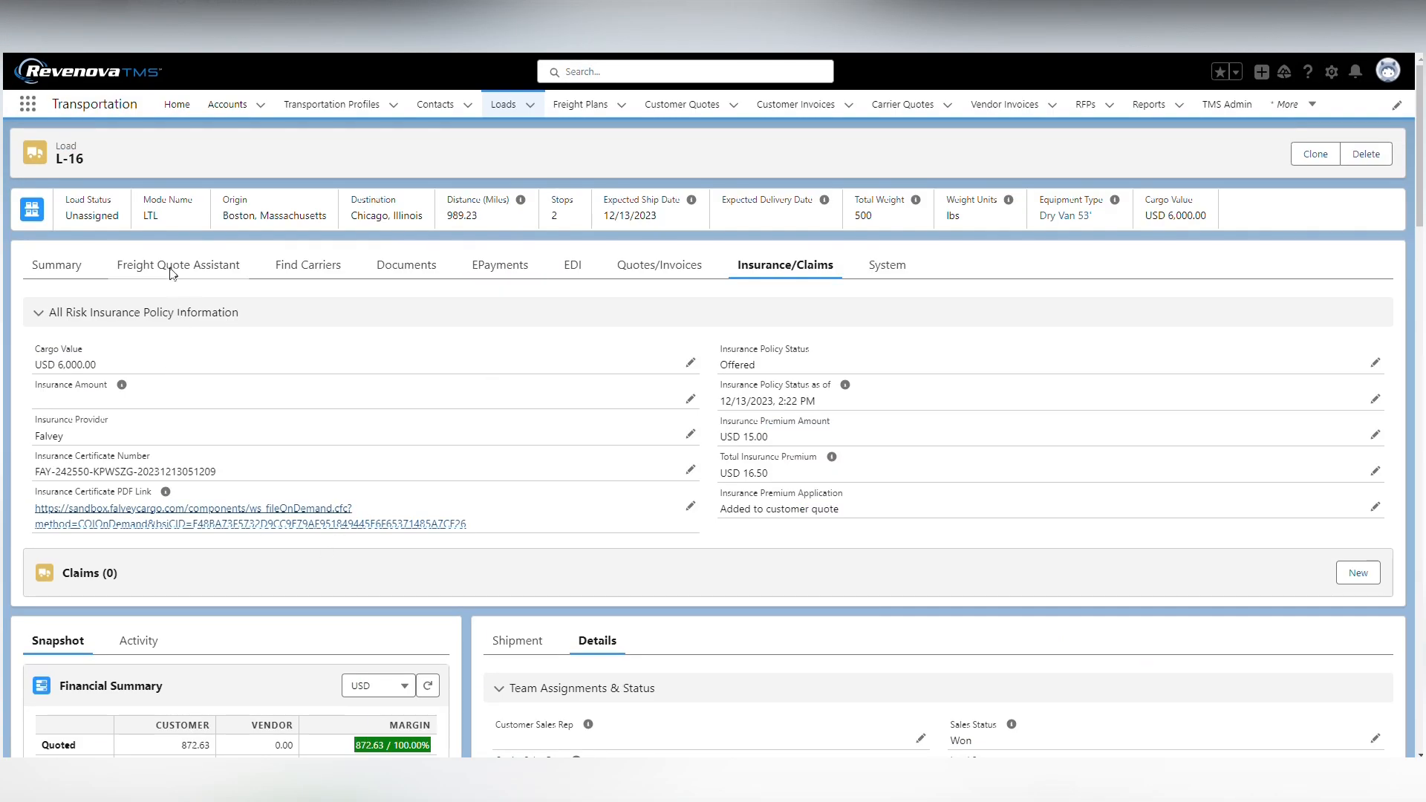
click(171, 267)
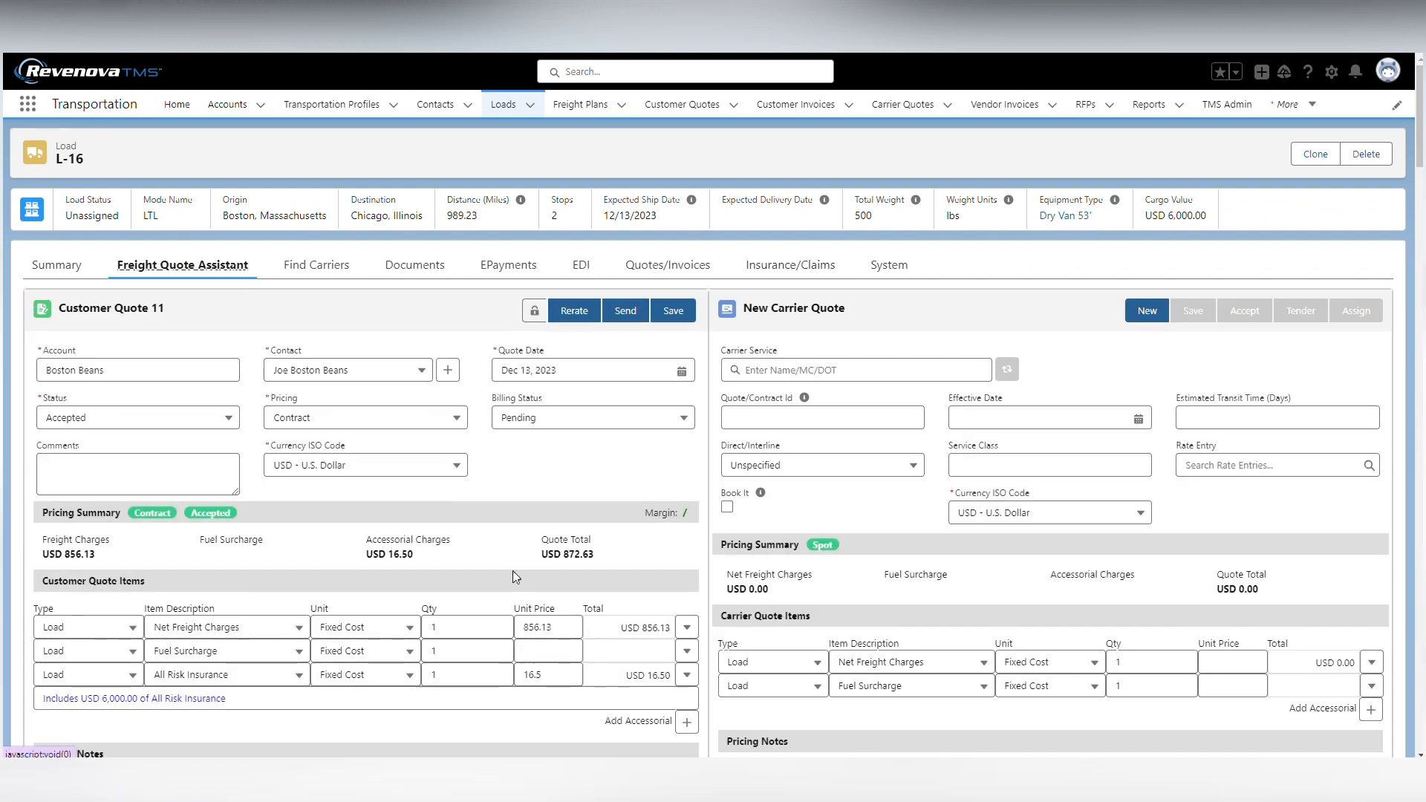
scroll(513, 572, down, 5)
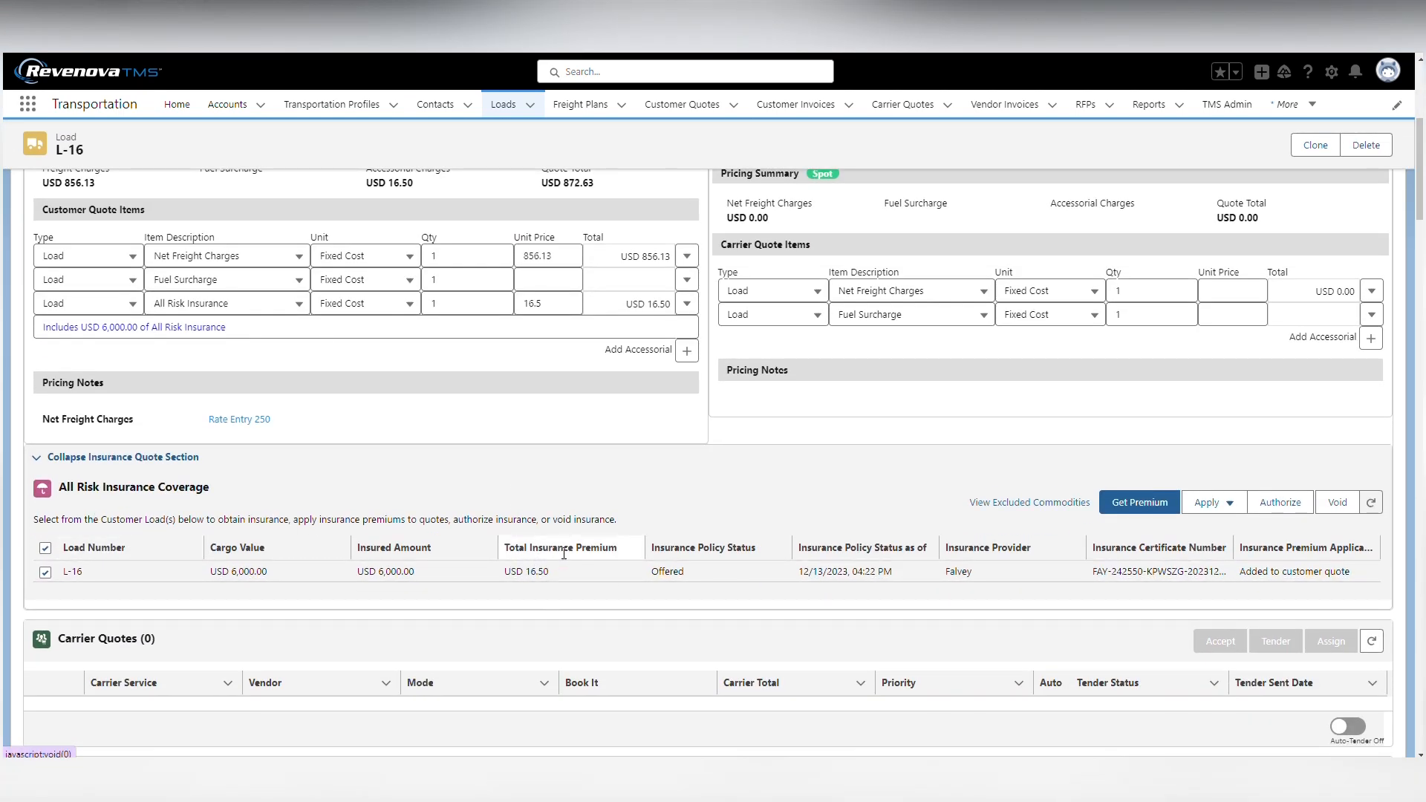
drag(550, 574, 505, 575)
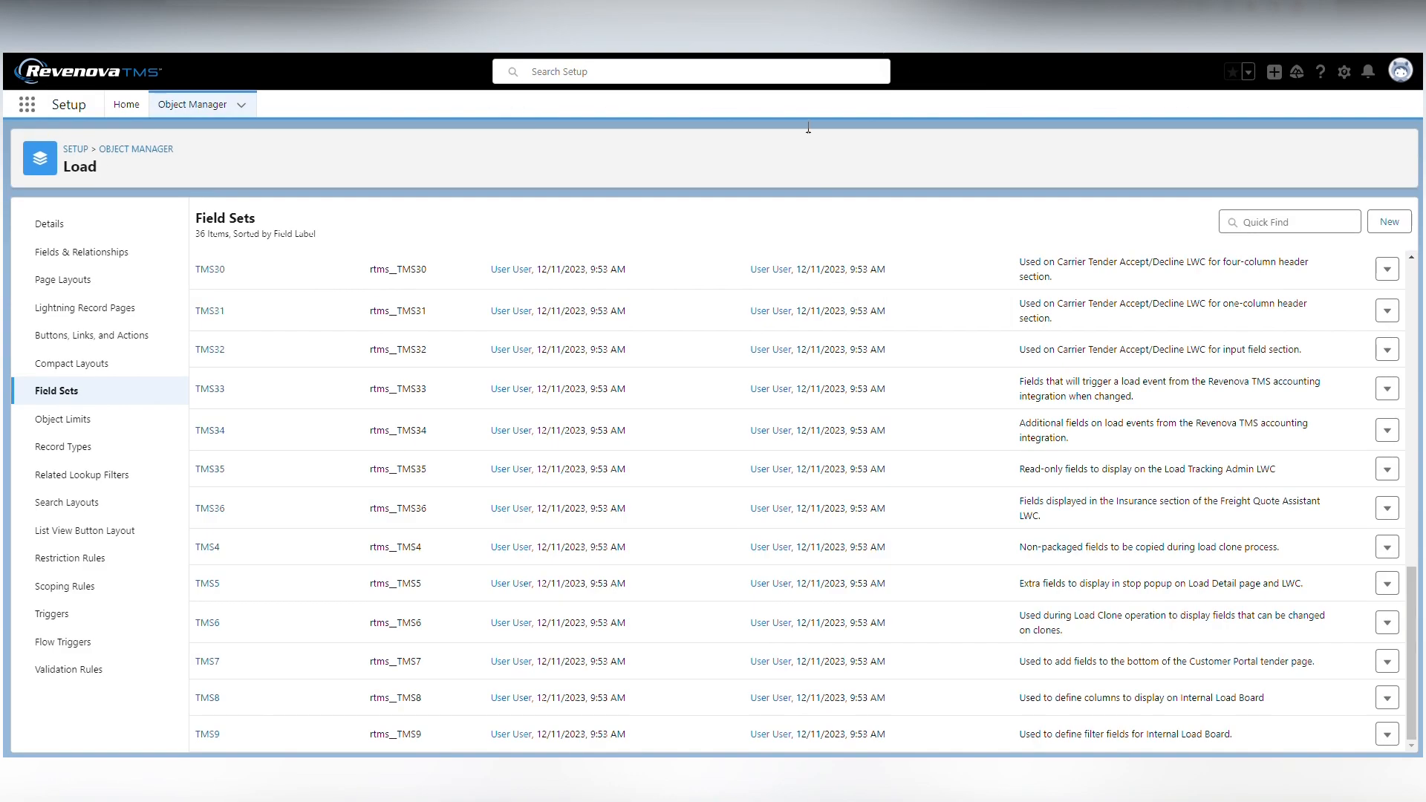
Add the Insurance Service Fee and Insurance Provider Fee fields to the Load object's TMS36 field set, after Insurance Policy Status, and save it
click(211, 509)
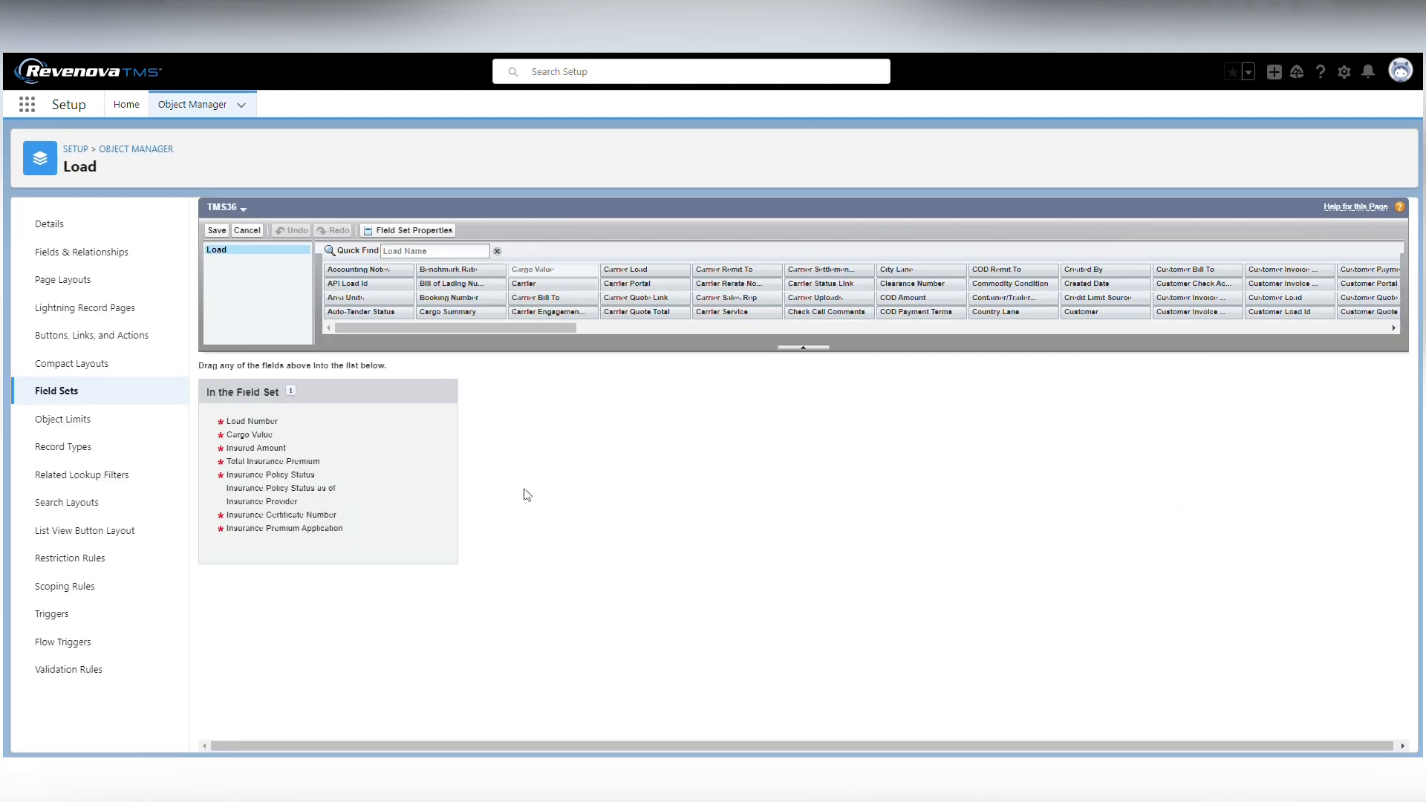
click(401, 252)
text(fee)
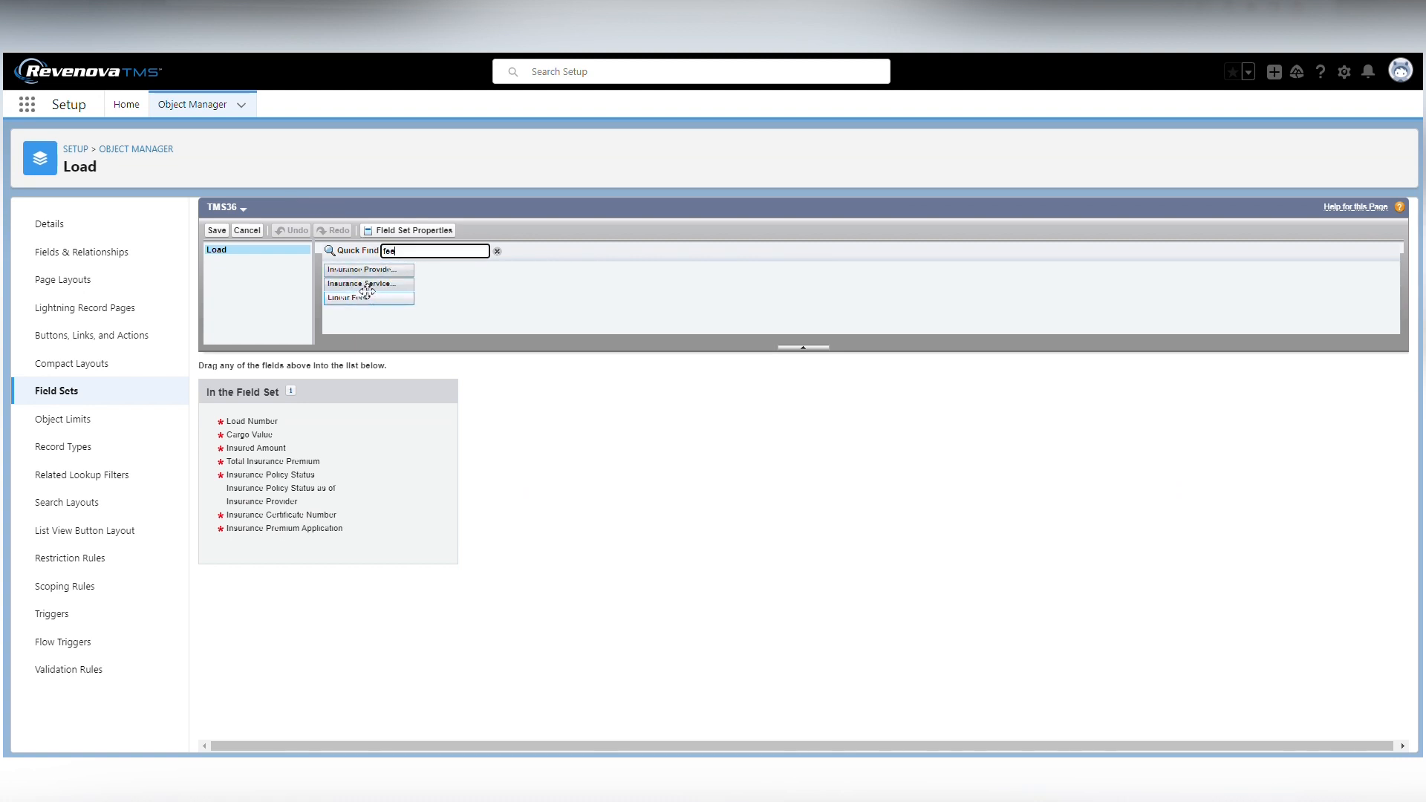
drag(362, 284, 288, 492)
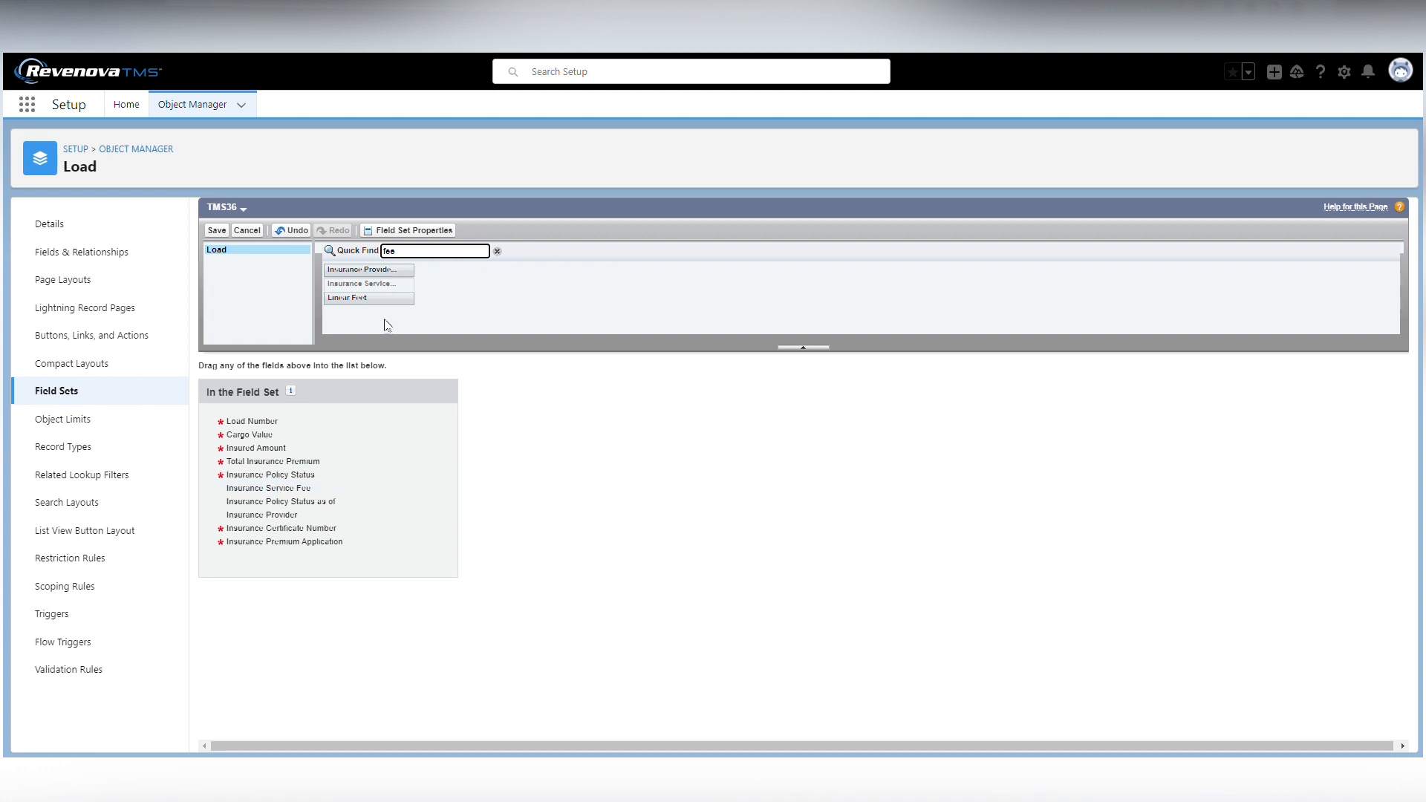
drag(364, 269, 297, 496)
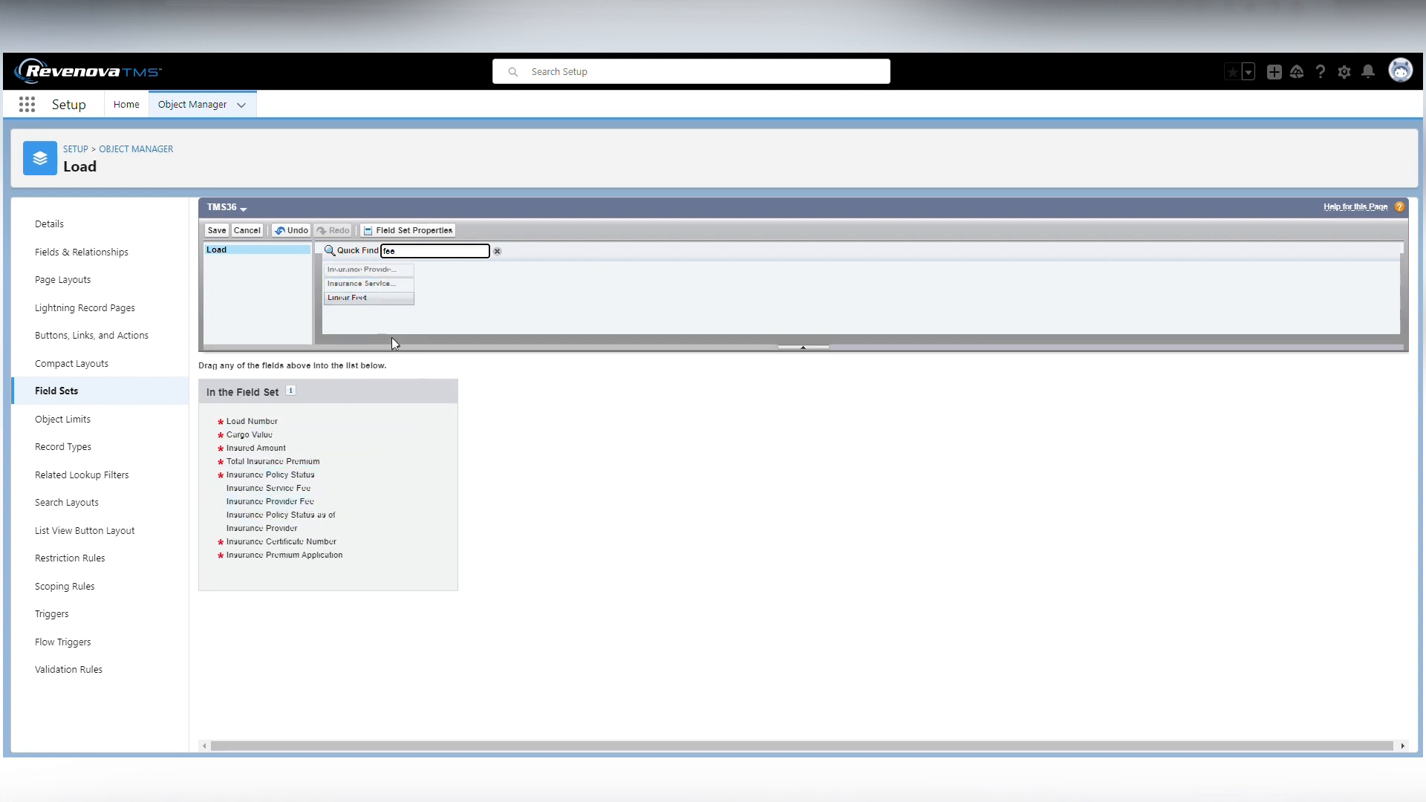
click(216, 230)
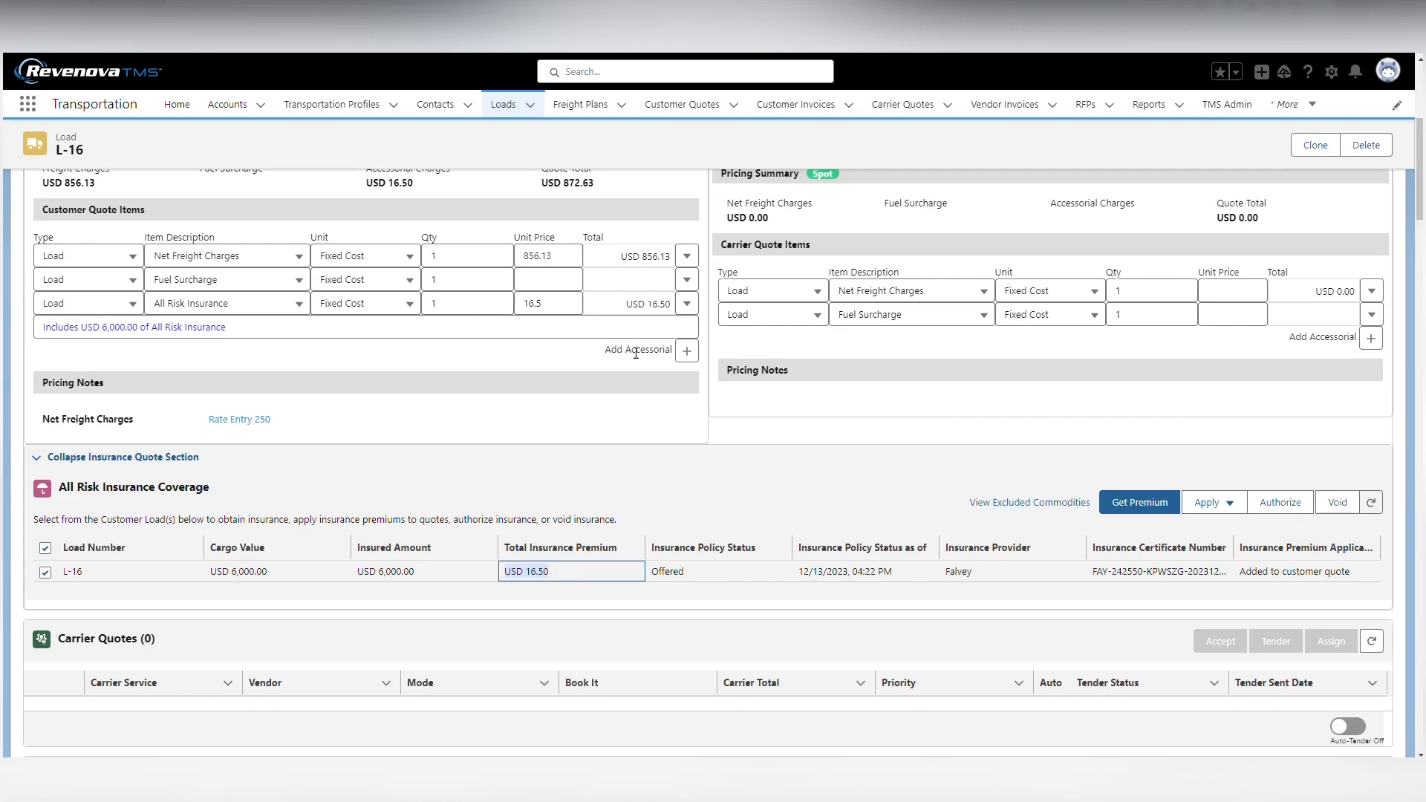
Reload load L-16, reopen its Freight Quote Assistant and examine the service and provider fee columns under All Risk Insurance Coverage
scroll(380, 444, up, 3)
click(66, 43)
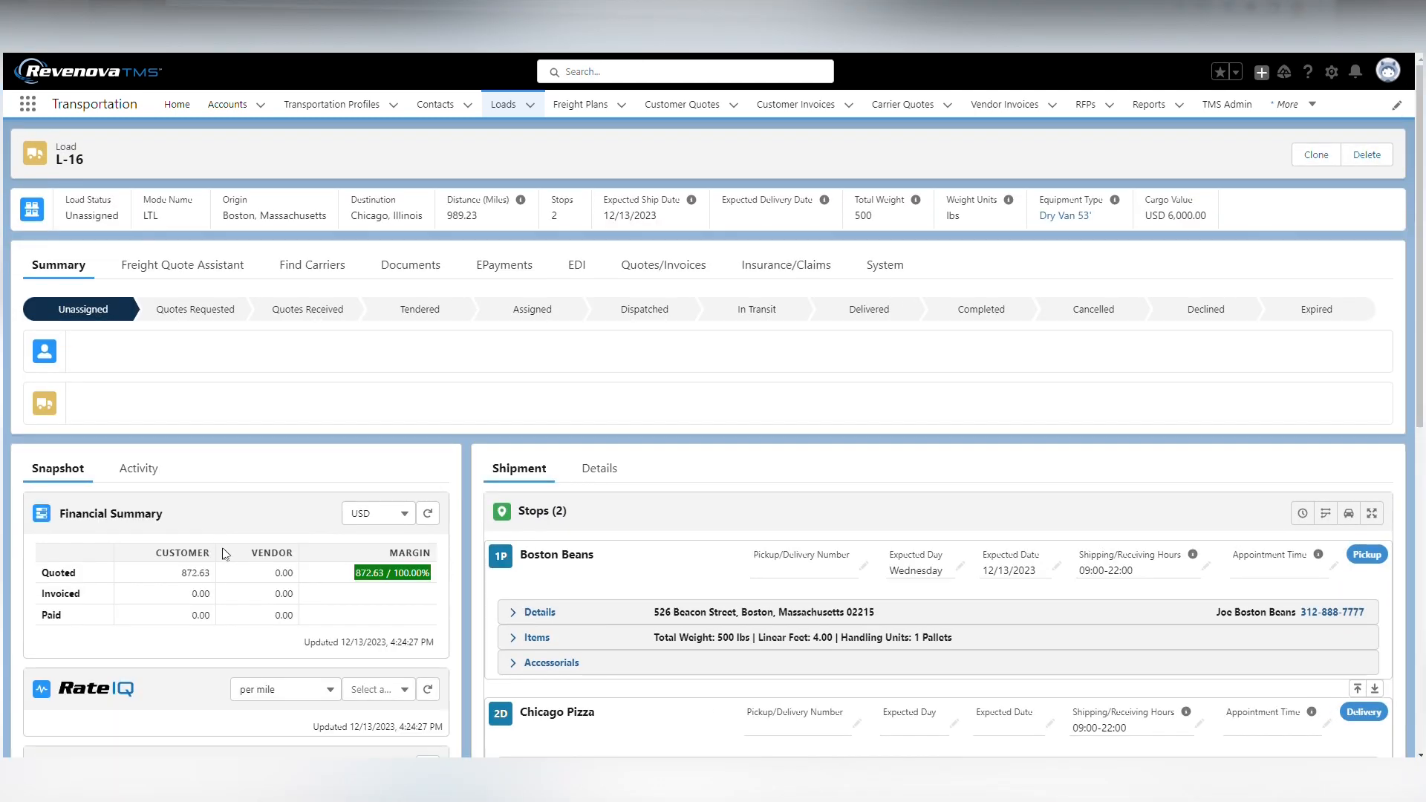
click(182, 266)
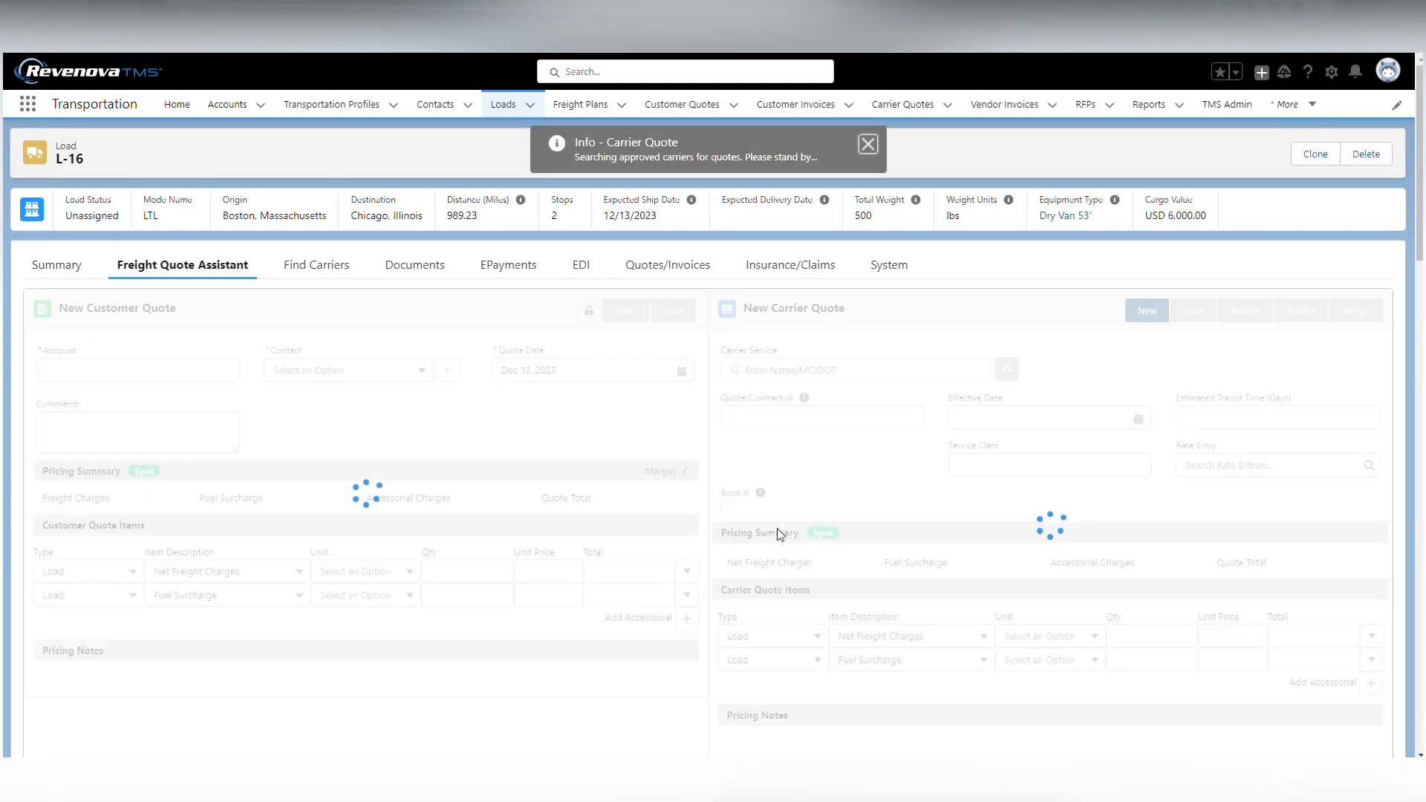
click(868, 143)
scroll(779, 457, down, 4)
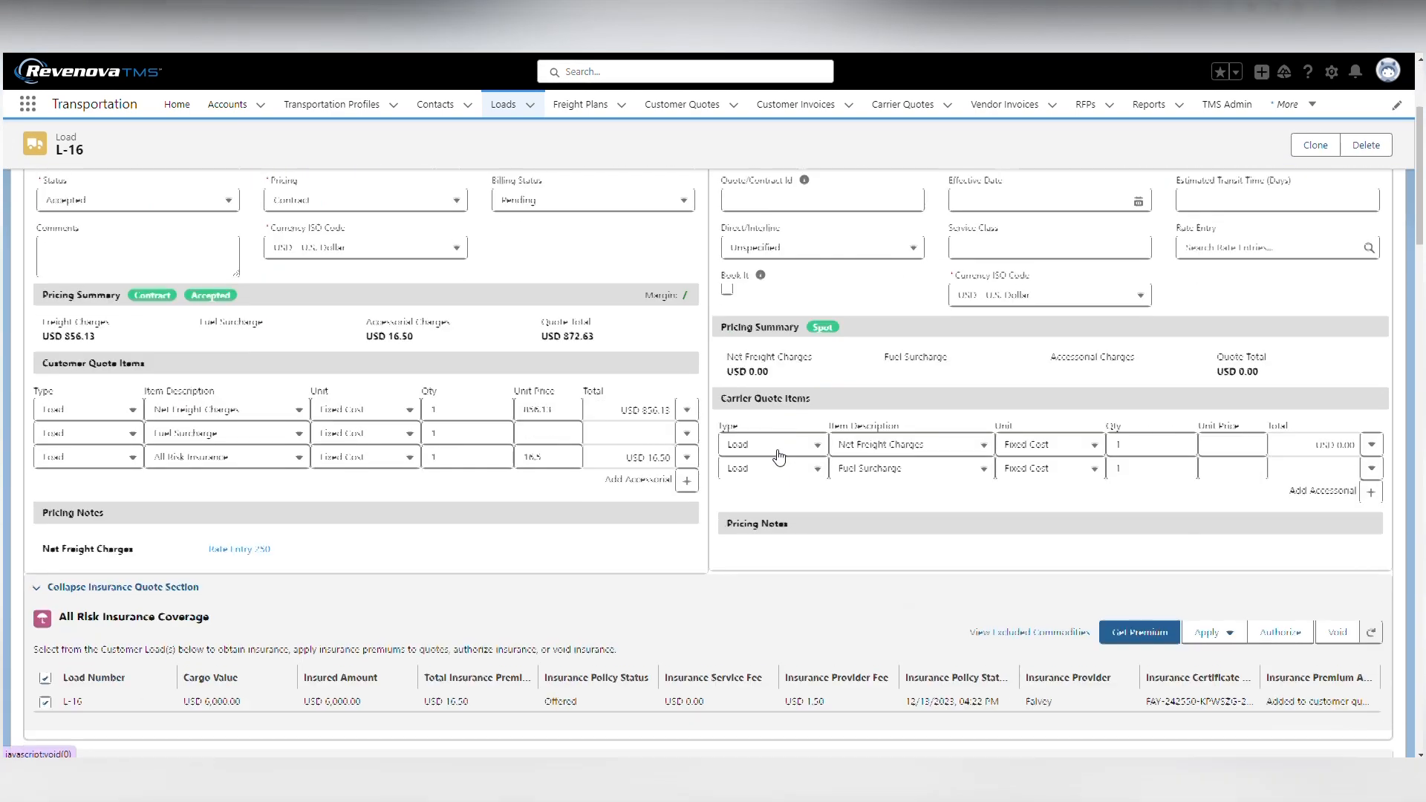
scroll(778, 457, down, 1)
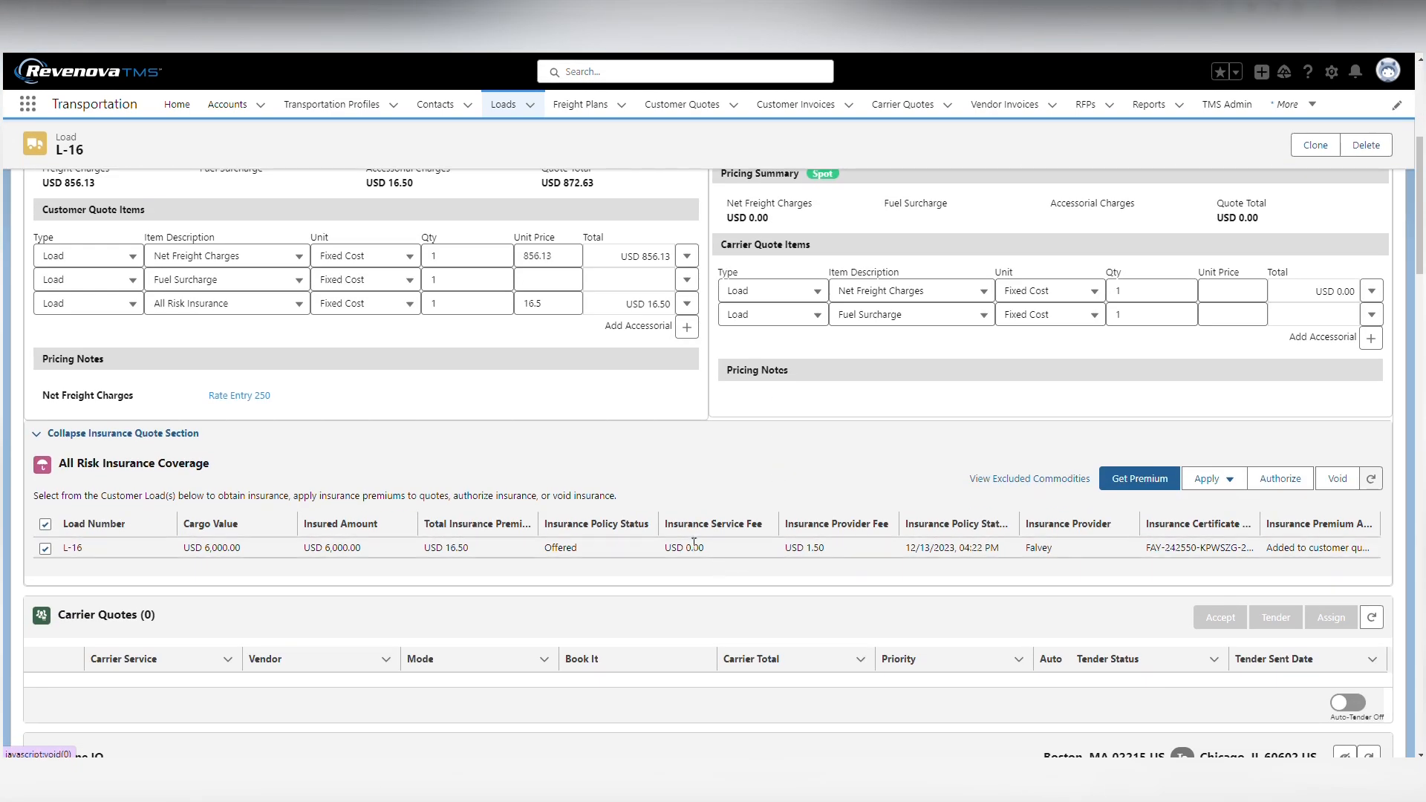